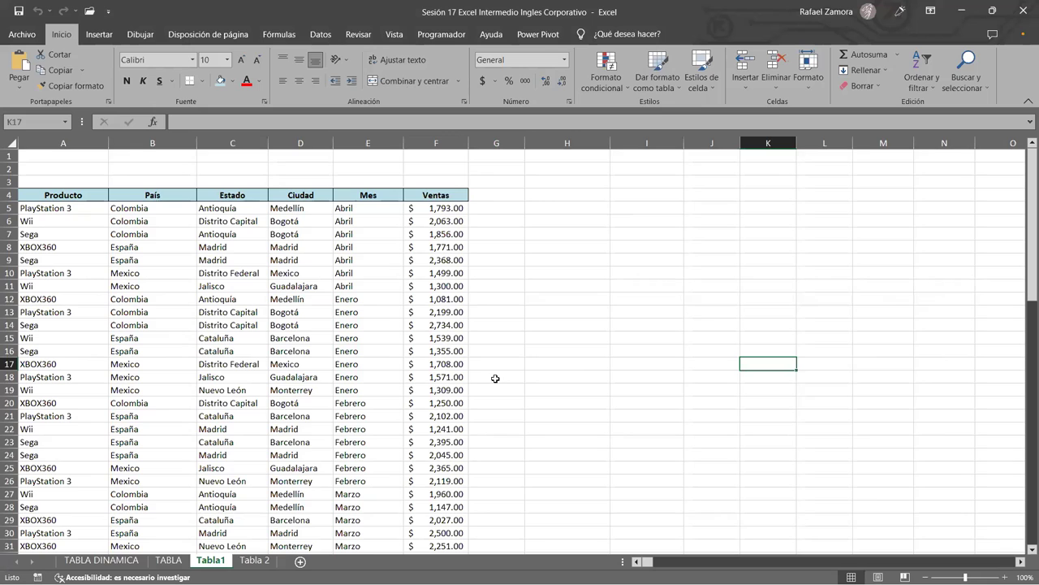
Review the Tabla1 sales columns, glance at Tabla 2, and select a cell inside the table.
{"action": "scroll", "coordinate": [588, 385], "scroll_direction": "down", "scroll_amount": 1}
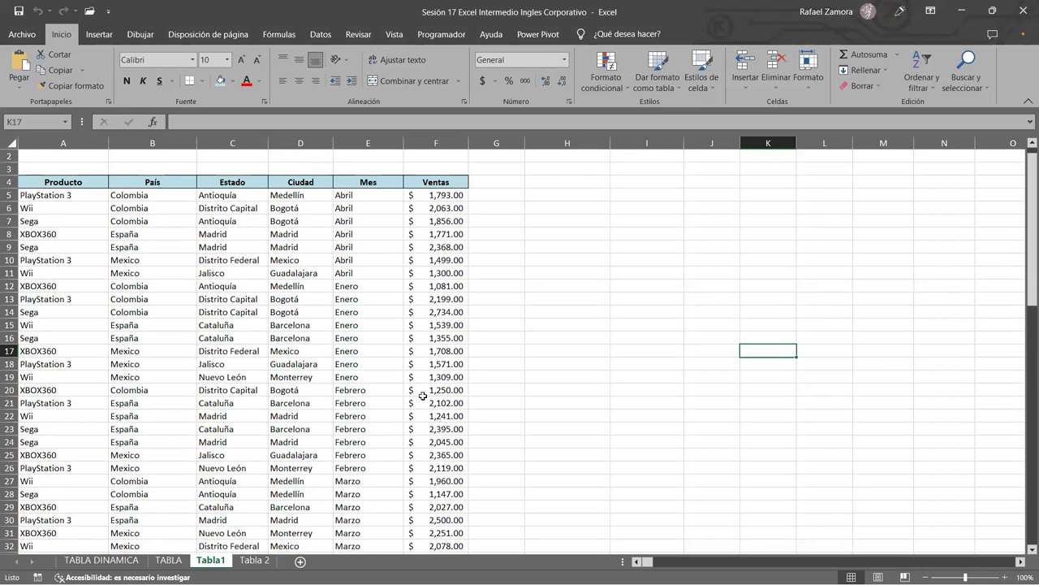
{"action": "left_click", "coordinate": [249, 560]}
{"action": "left_click", "coordinate": [216, 561]}
{"action": "left_click", "coordinate": [530, 370]}
{"action": "left_click", "coordinate": [377, 300]}
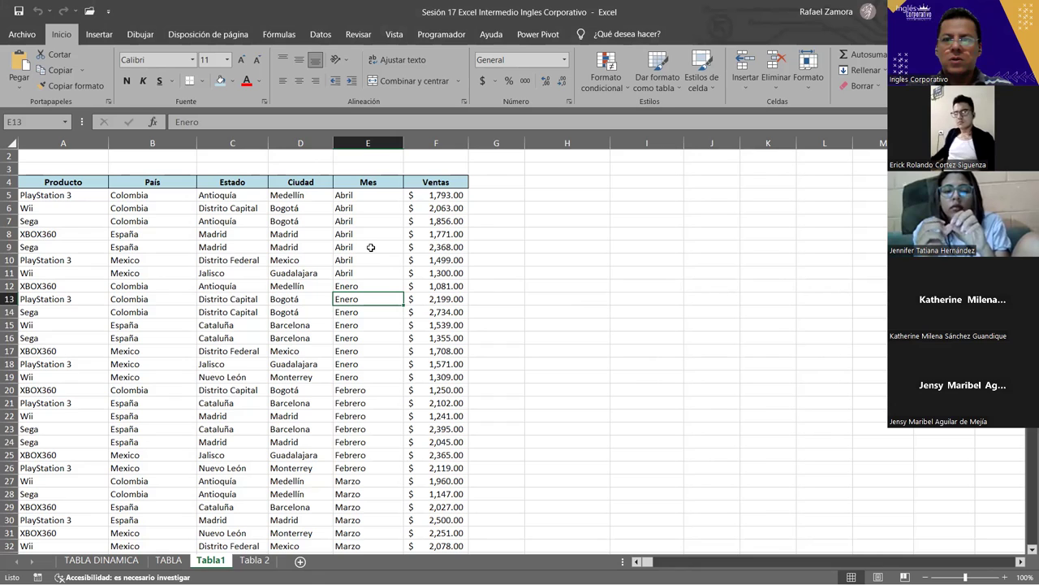
{"action": "left_click", "coordinate": [507, 312]}
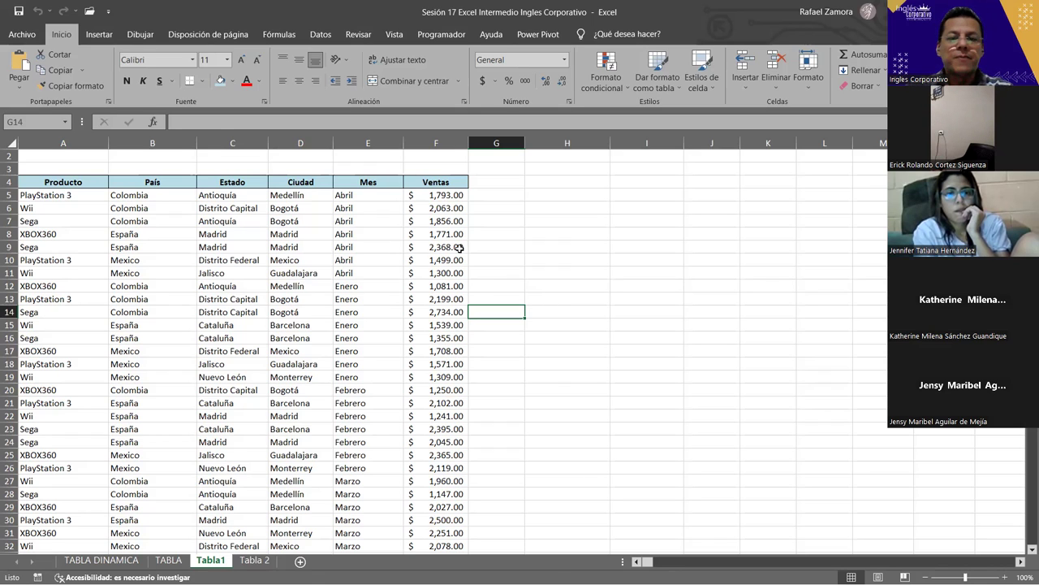
{"action": "left_click", "coordinate": [329, 274]}
{"action": "left_click_drag", "start_coordinate": [331, 276], "coordinate": [331, 275]}
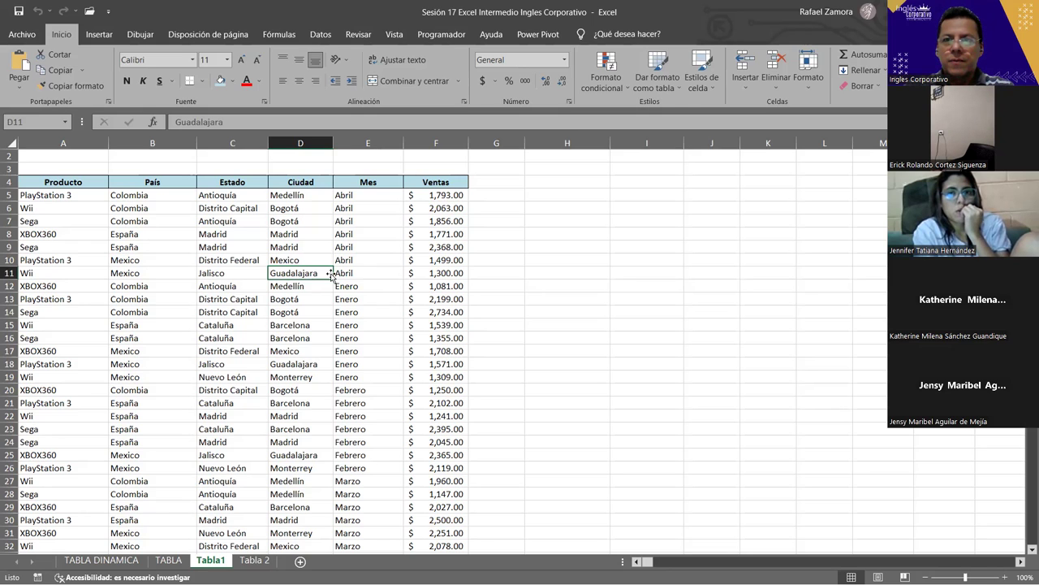
{"action": "left_click", "coordinate": [248, 311]}
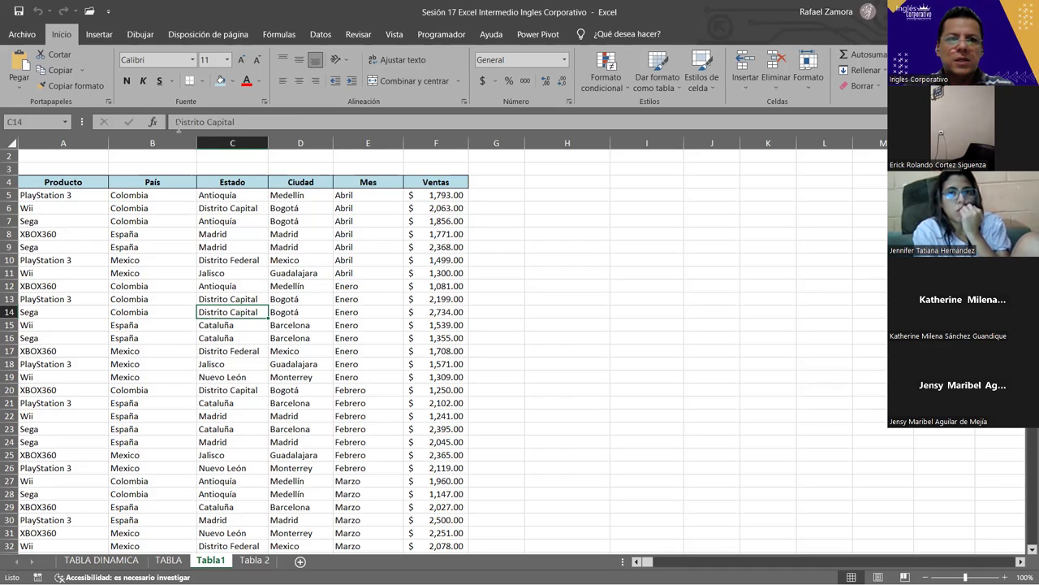
Insert a pivot table on a new sheet with Producto rows, País columns and summed Ventas.
{"action": "left_click", "coordinate": [96, 38]}
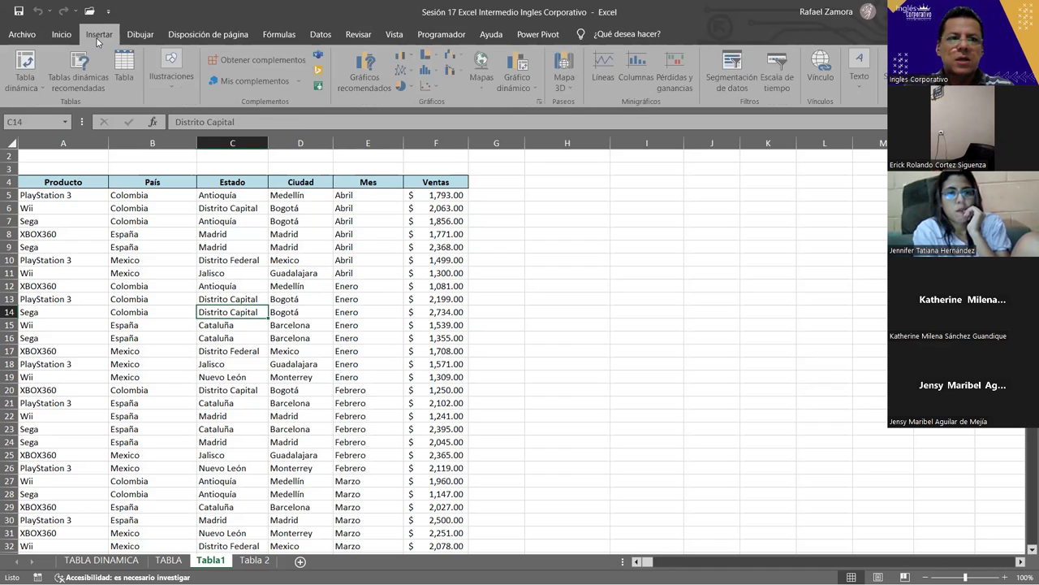
{"action": "left_click", "coordinate": [18, 73]}
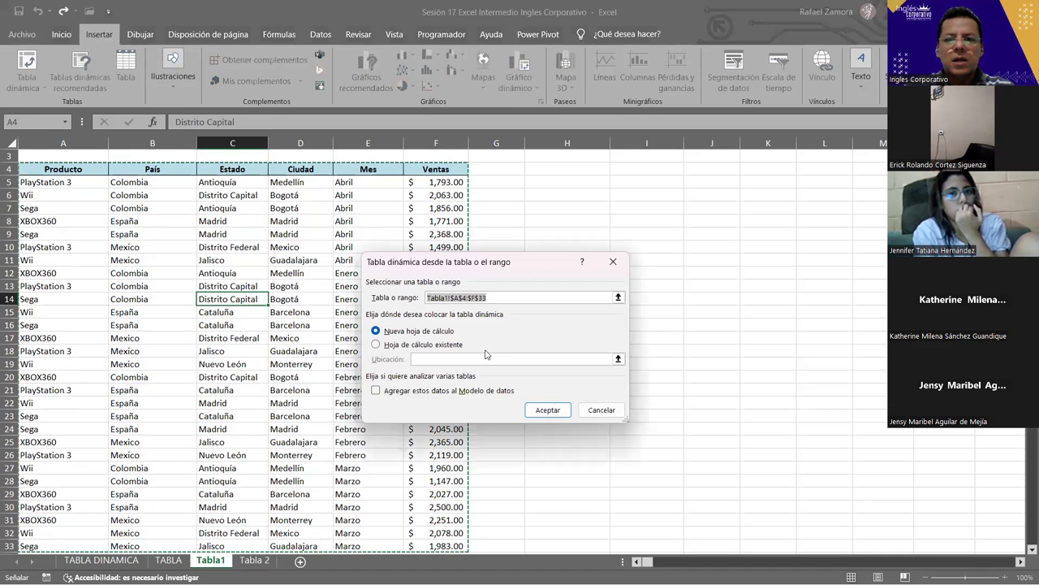
{"action": "left_click", "coordinate": [548, 410]}
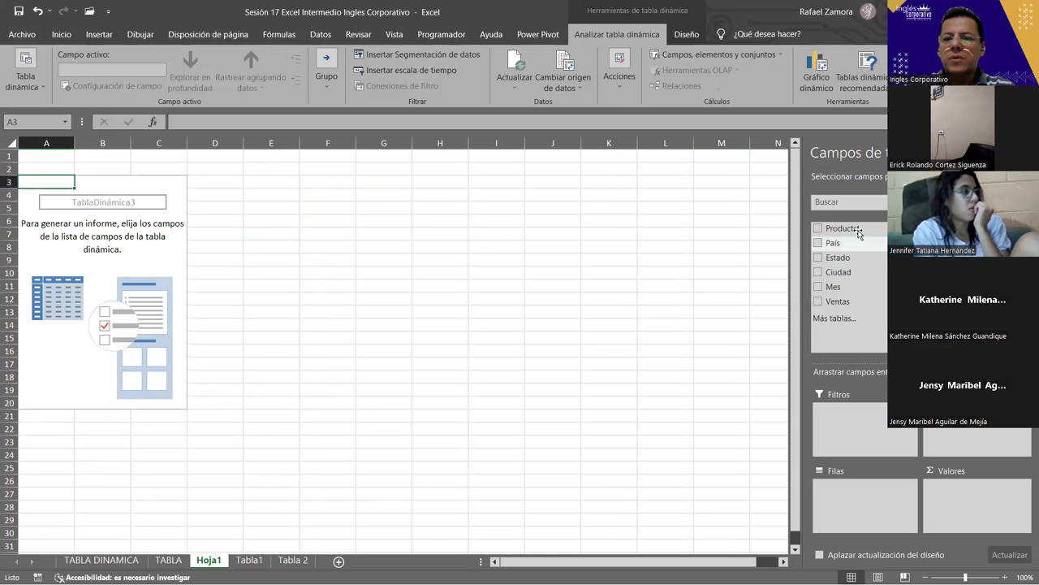
{"action": "left_click_drag", "start_coordinate": [859, 233], "coordinate": [881, 502]}
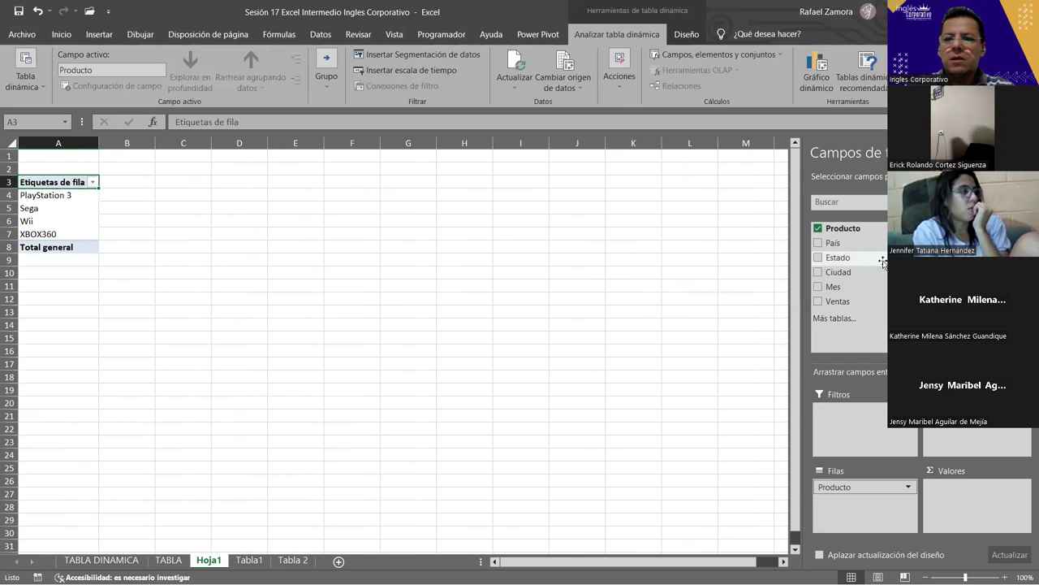
{"action": "left_click_drag", "start_coordinate": [837, 243], "coordinate": [971, 438]}
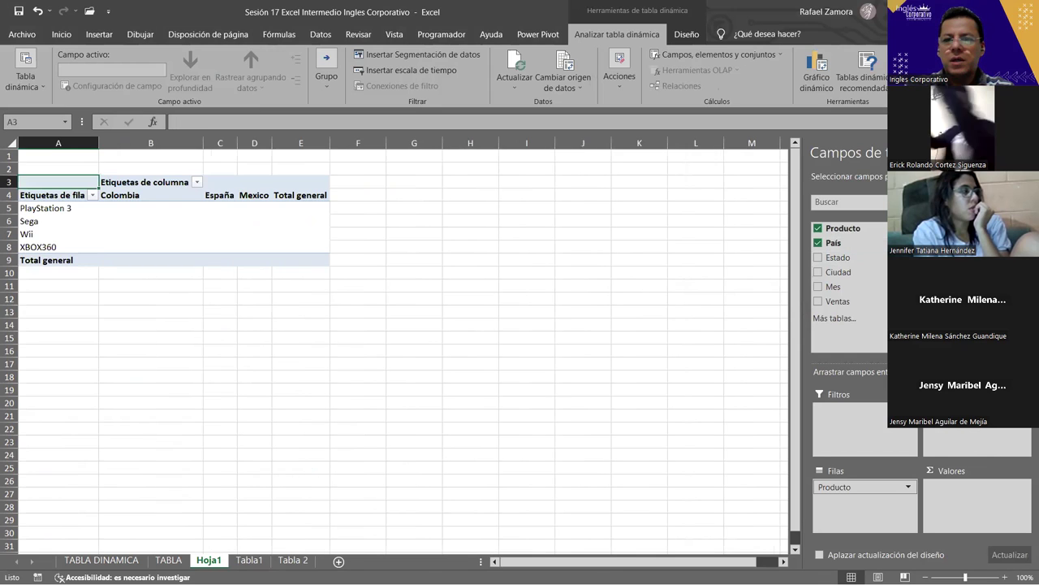
{"action": "left_click_drag", "start_coordinate": [848, 301], "coordinate": [992, 502]}
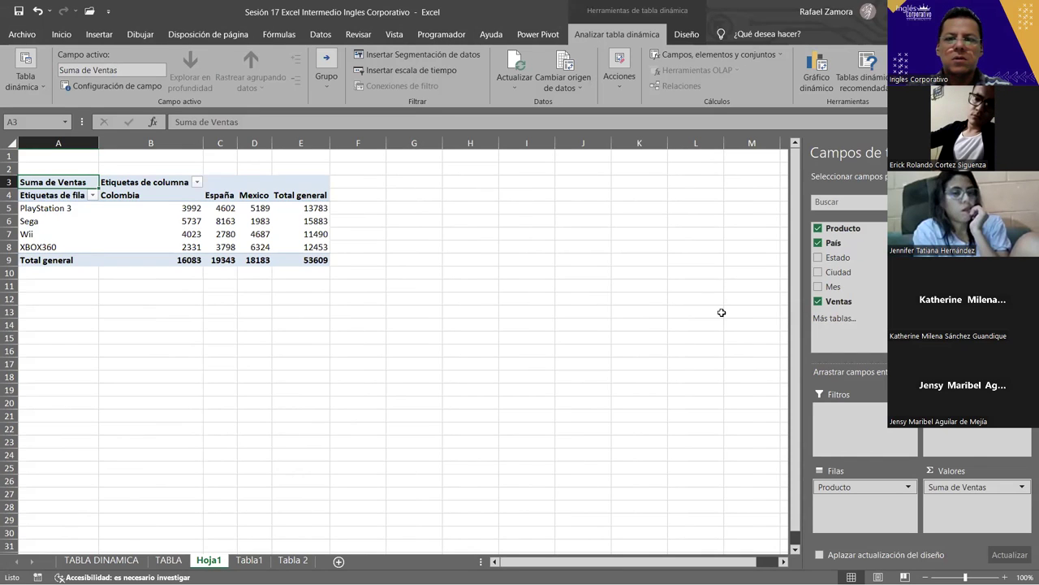
Format the pivot's Ventas sums as Contabilidad with $ and two decimals.
{"action": "right_click", "coordinate": [314, 209]}
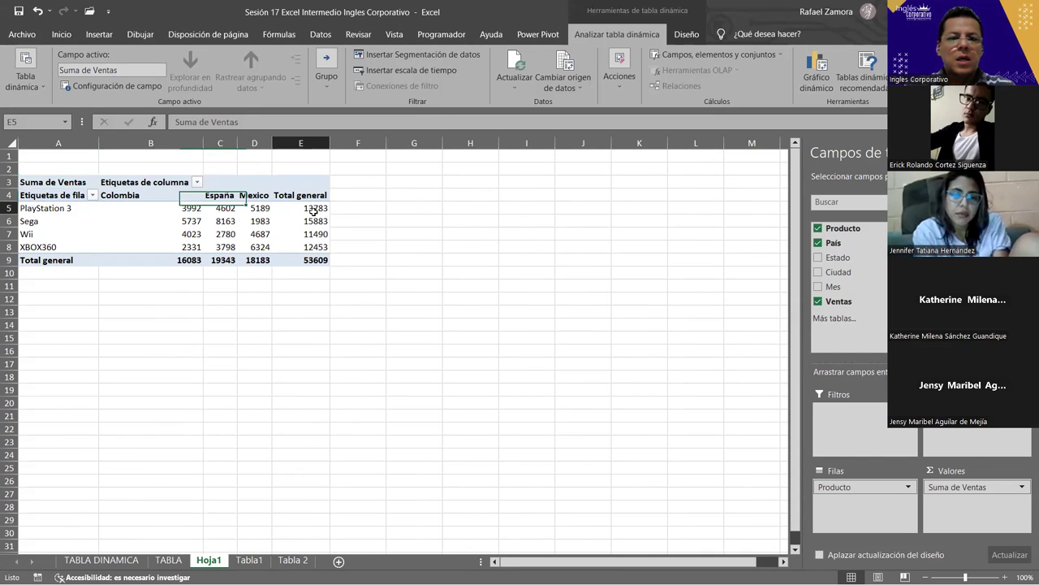
{"action": "left_click", "coordinate": [413, 400]}
{"action": "left_click", "coordinate": [315, 488]}
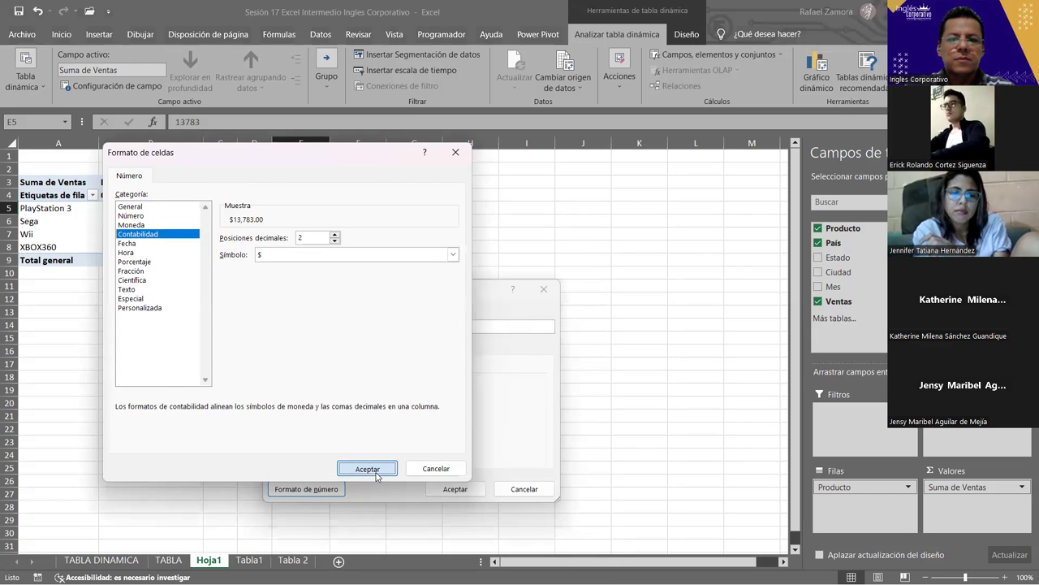
{"action": "left_click", "coordinate": [362, 531]}
{"action": "left_click", "coordinate": [456, 490]}
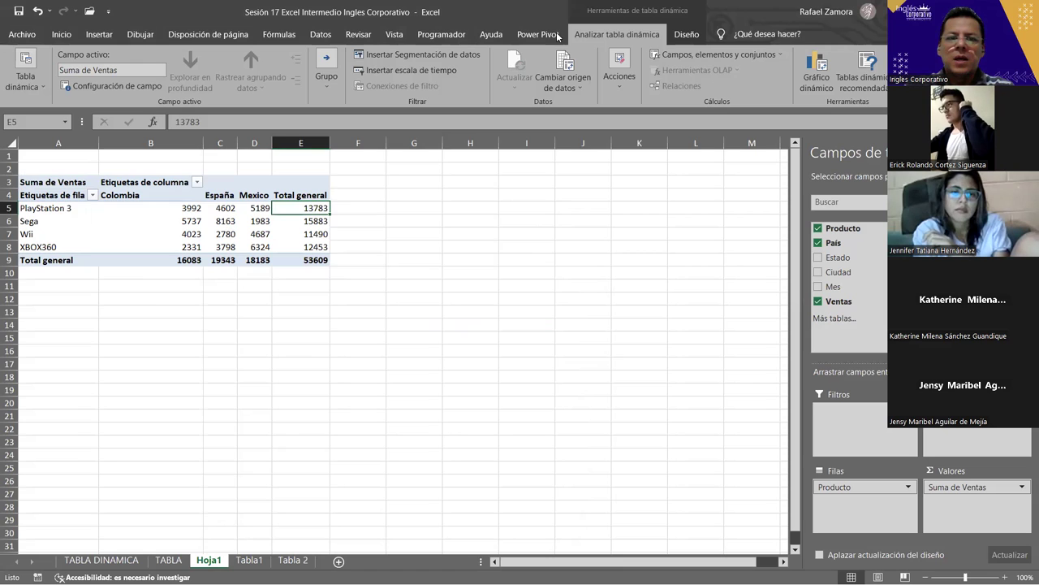
Apply an orange style from the Diseño gallery to the pivot table.
{"action": "left_click", "coordinate": [686, 34]}
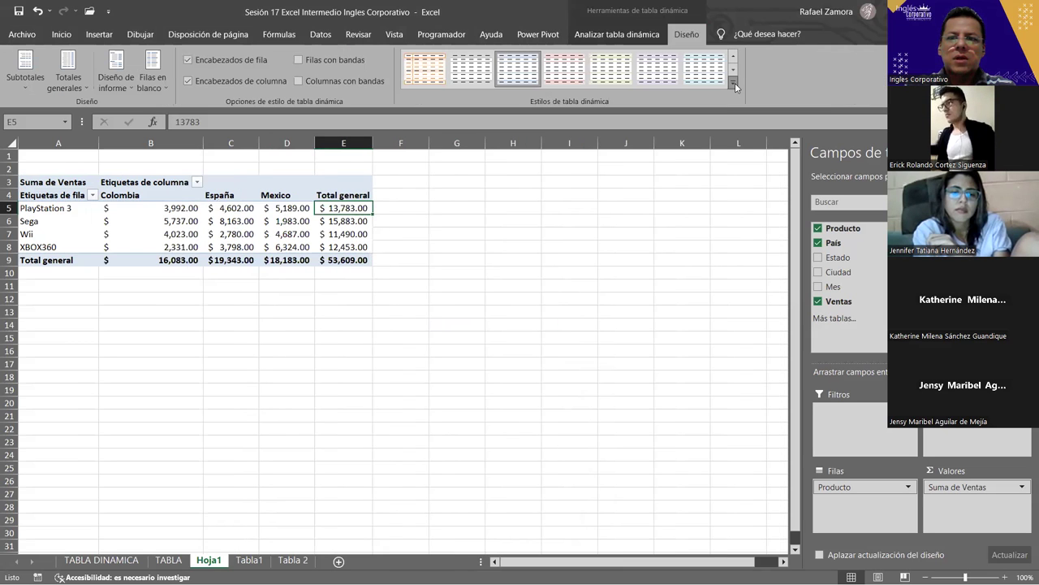
{"action": "left_click", "coordinate": [732, 82]}
{"action": "left_click", "coordinate": [708, 274]}
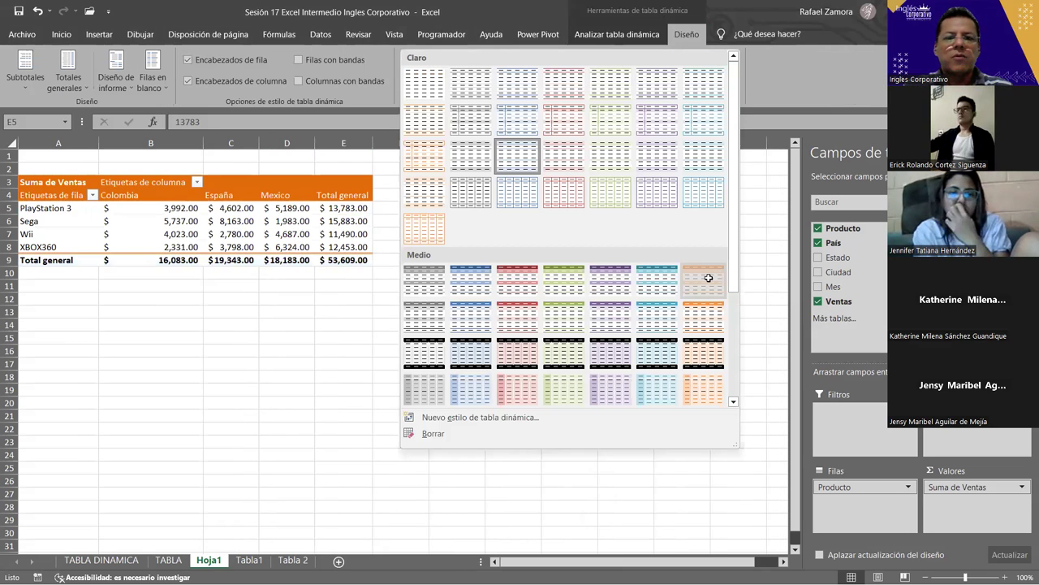
{"action": "left_click", "coordinate": [311, 365]}
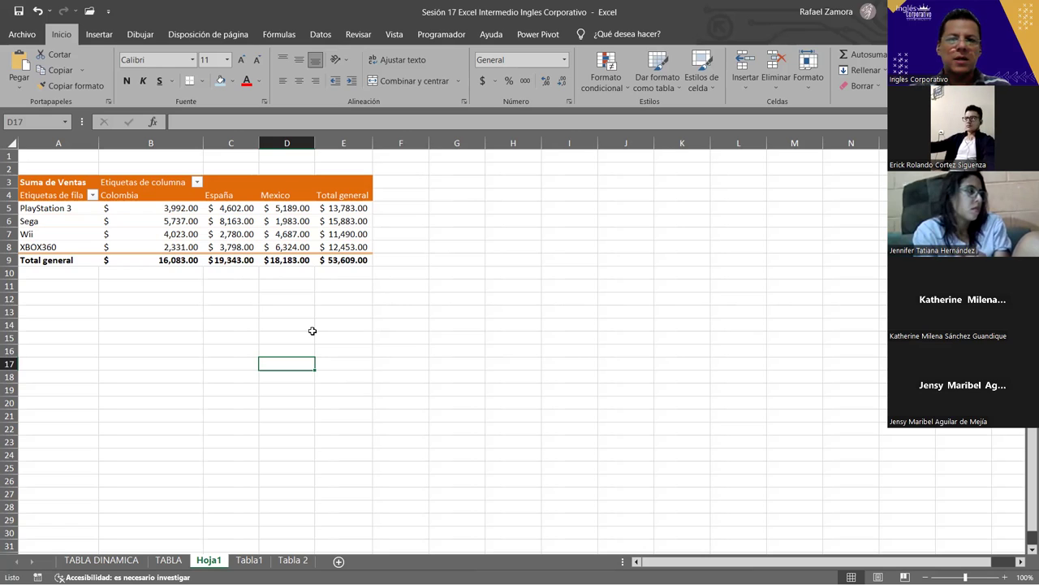
Select the Total general header and trim its label text in the formula bar.
{"action": "left_click", "coordinate": [352, 224]}
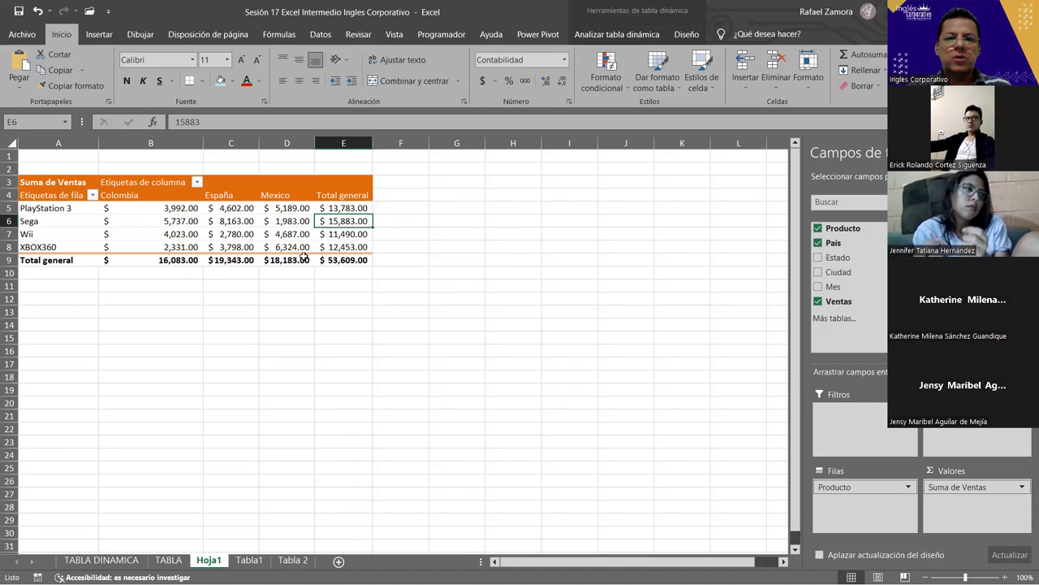
{"action": "mouse_move", "coordinate": [304, 257]}
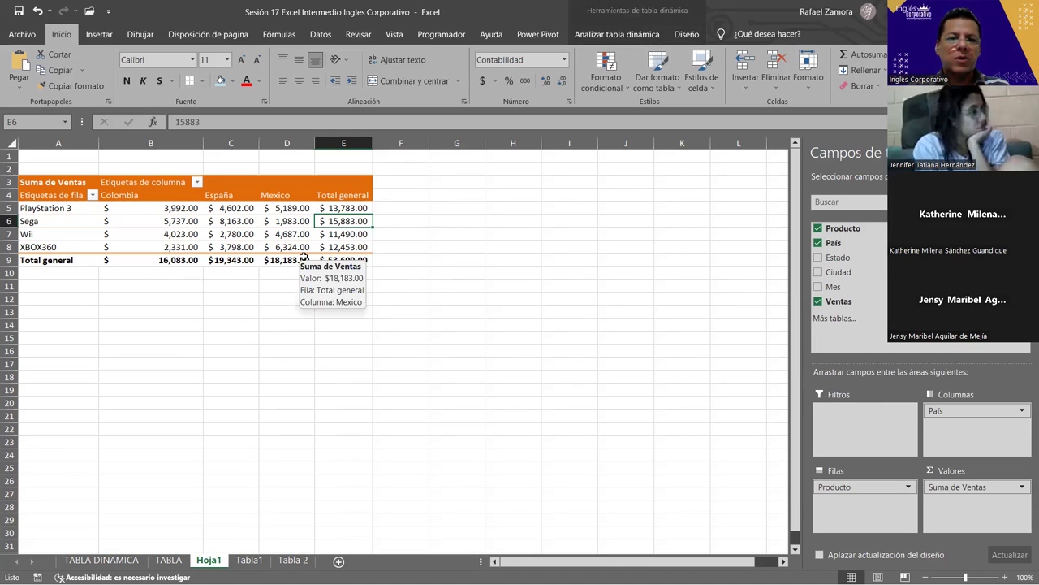
{"action": "mouse_move", "coordinate": [361, 255]}
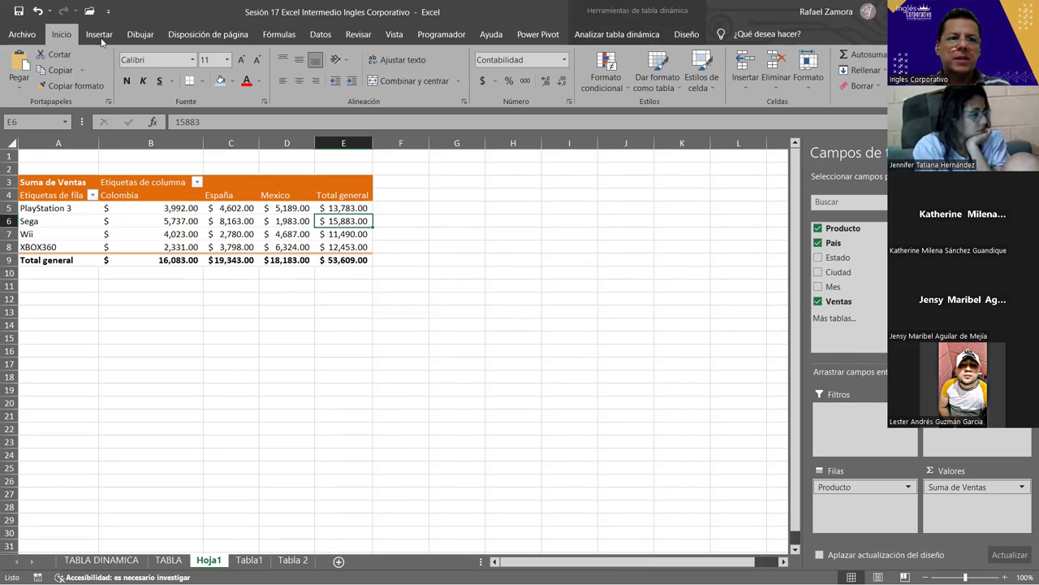
{"action": "left_click", "coordinate": [351, 197]}
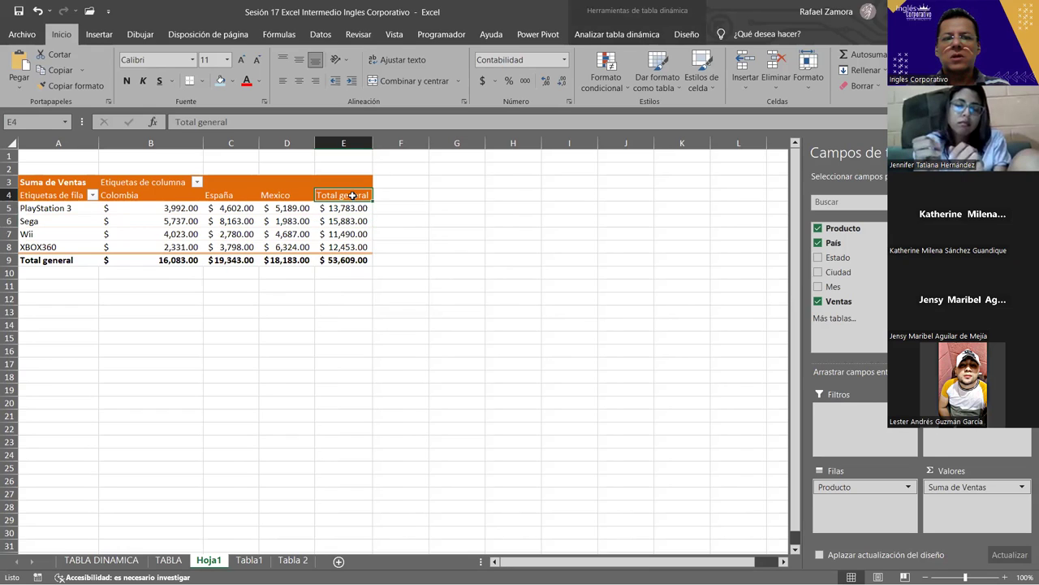
{"action": "left_click", "coordinate": [264, 126]}
{"action": "key", "text": "BackSpace"}
{"action": "key", "text": "BackSpace"}
{"action": "key", "text": "BackSpace"}
{"action": "key", "text": "BackSpace"}
{"action": "key", "text": "BackSpace"}
{"action": "key", "text": "BackSpace"}
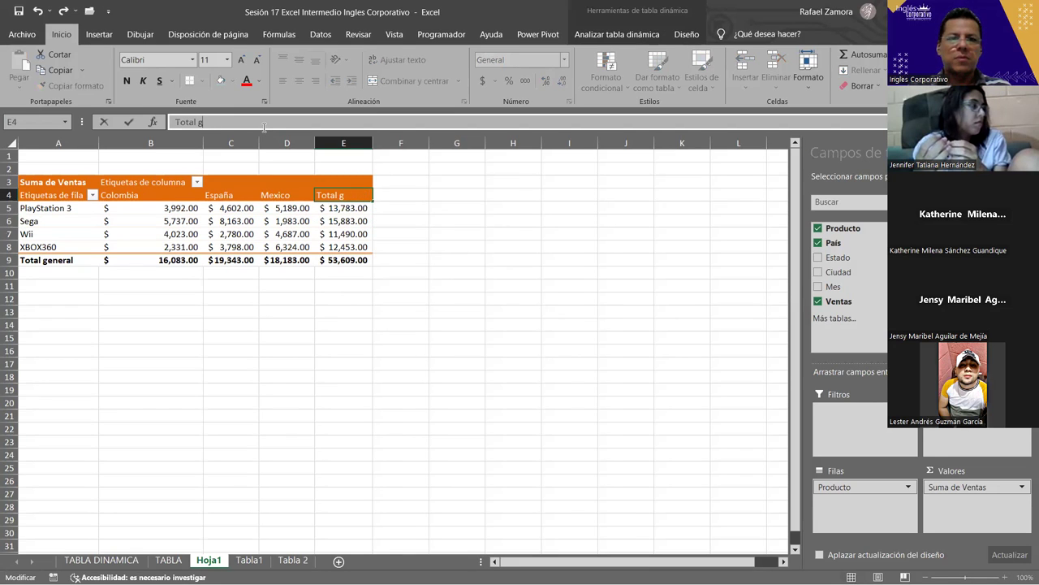
{"action": "key", "text": "Return"}
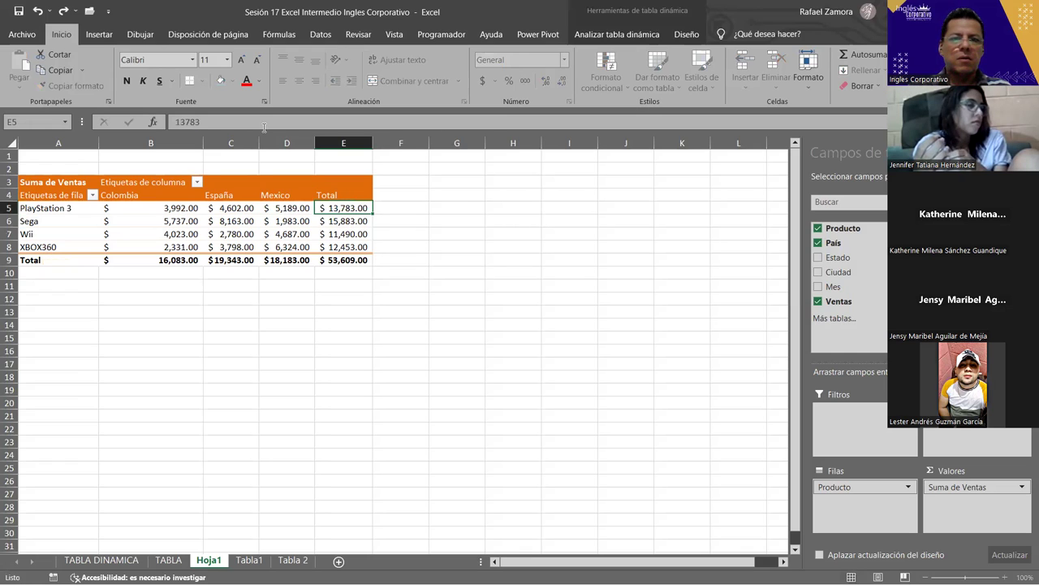
{"action": "key", "text": "Return"}
Edit the total header to read 'Sub Total' and commit the change.
{"action": "left_click", "coordinate": [351, 190]}
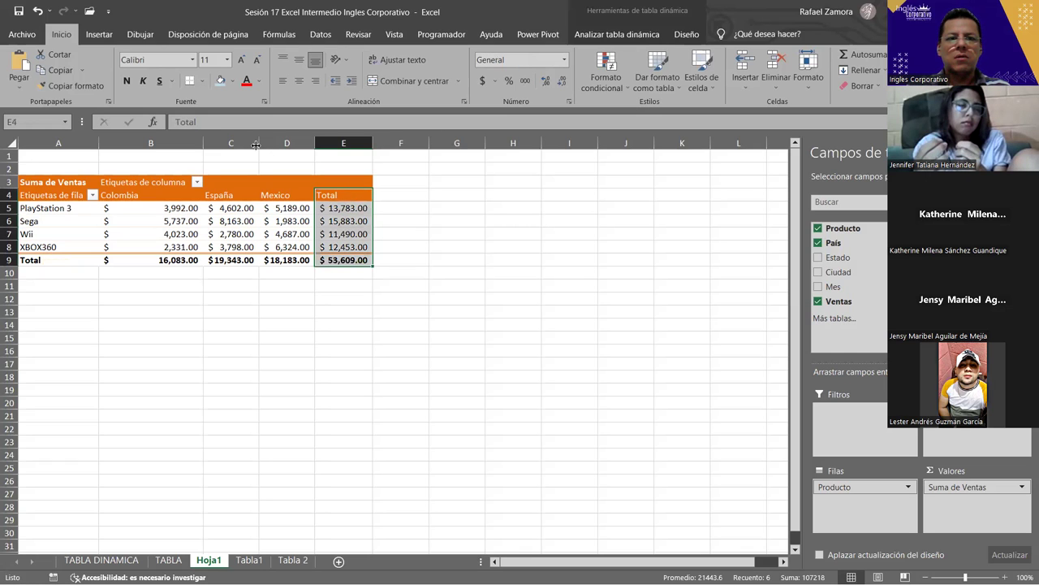
{"action": "left_click", "coordinate": [175, 121]}
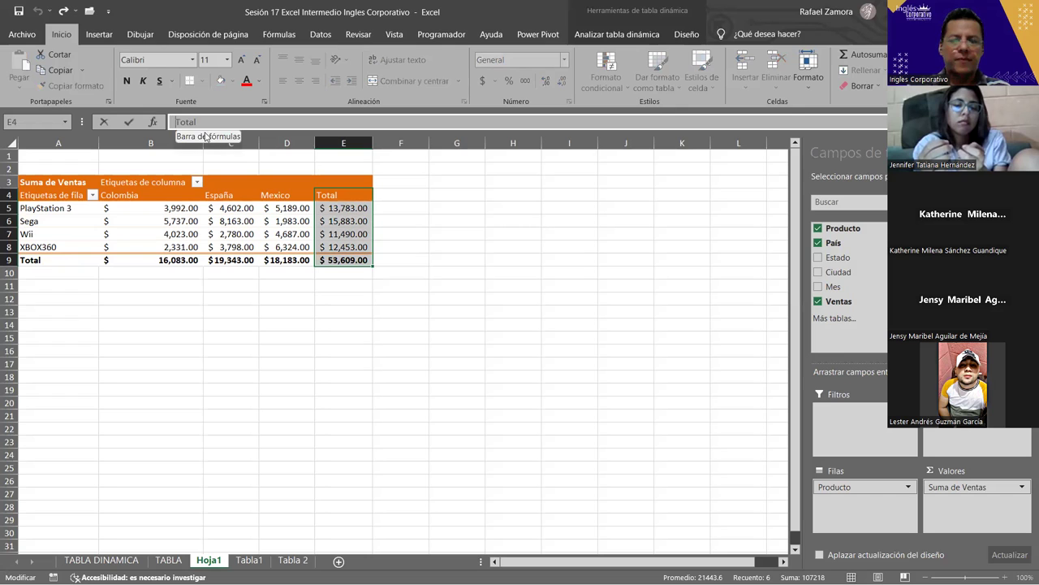
{"action": "type", "text": "Sub"}
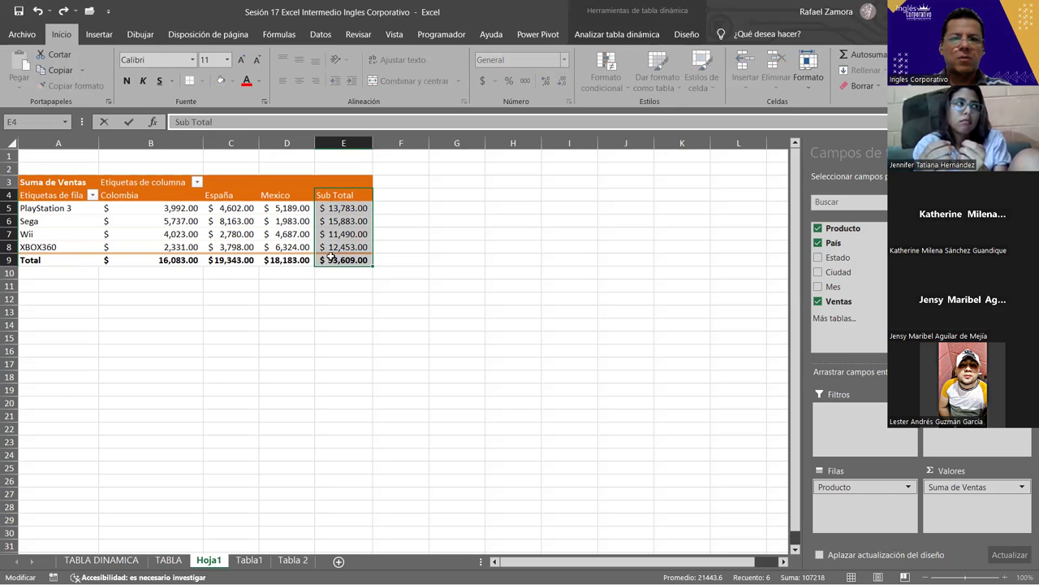
{"action": "left_click", "coordinate": [402, 301]}
{"action": "left_click", "coordinate": [355, 221]}
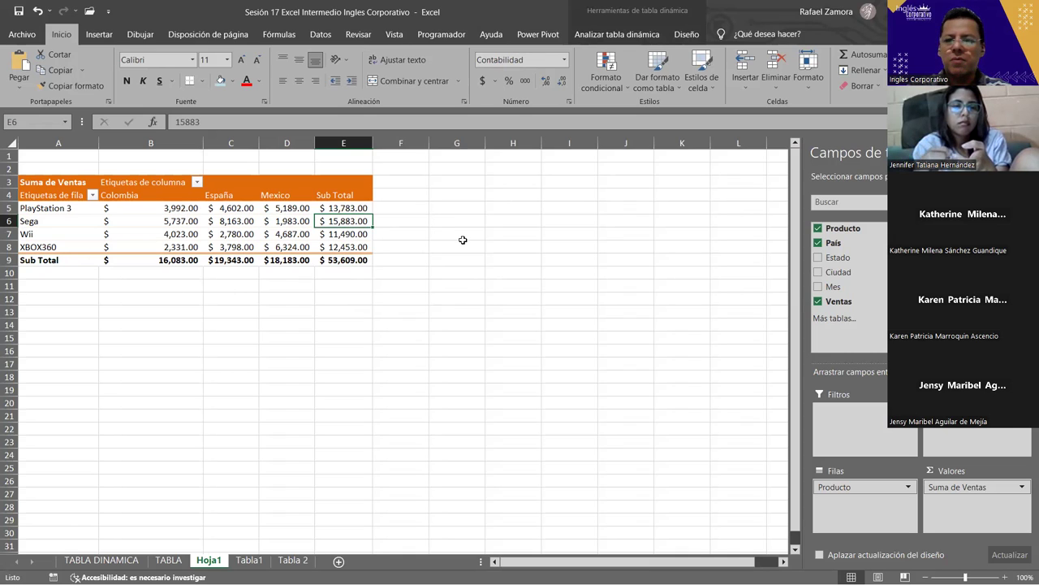
Remove País from the pivot columns so only per-Producto sales sums remain.
{"action": "left_click", "coordinate": [818, 242]}
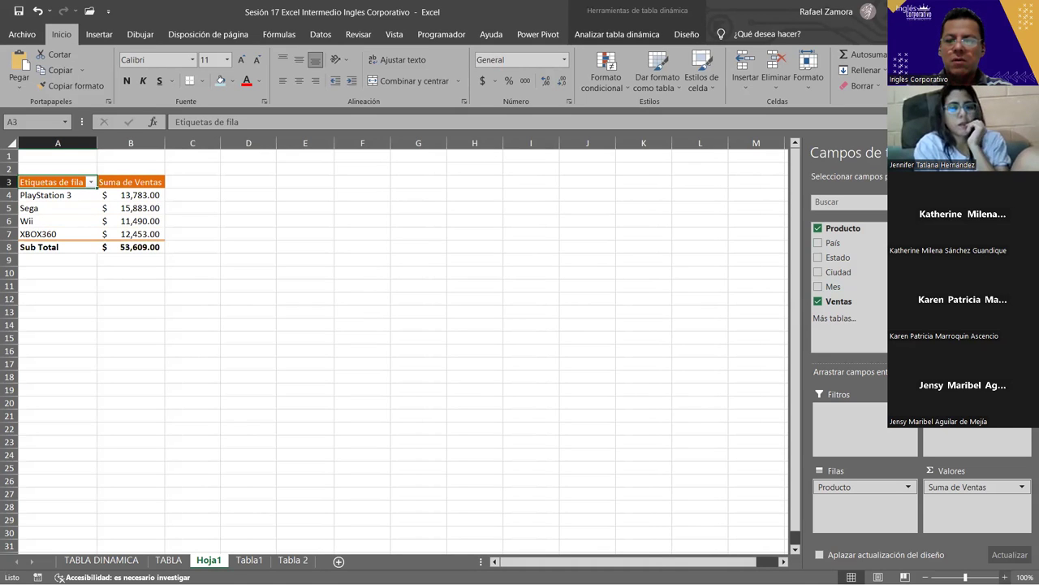
{"action": "scroll", "coordinate": [372, 375], "scroll_direction": "up", "scroll_amount": 1, "text": "ctrl"}
{"action": "scroll", "coordinate": [372, 375], "scroll_direction": "up", "scroll_amount": 1, "text": "ctrl"}
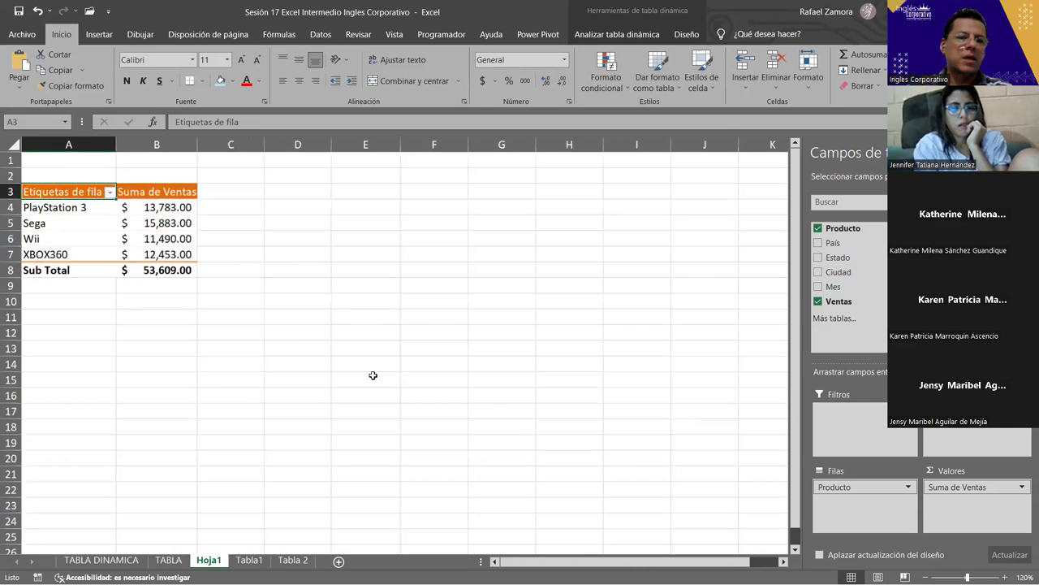
{"action": "left_click", "coordinate": [169, 228]}
Open the Campos, elementos y conjuntos menu under Analizar tabla dinámica.
{"action": "mouse_move", "coordinate": [183, 224]}
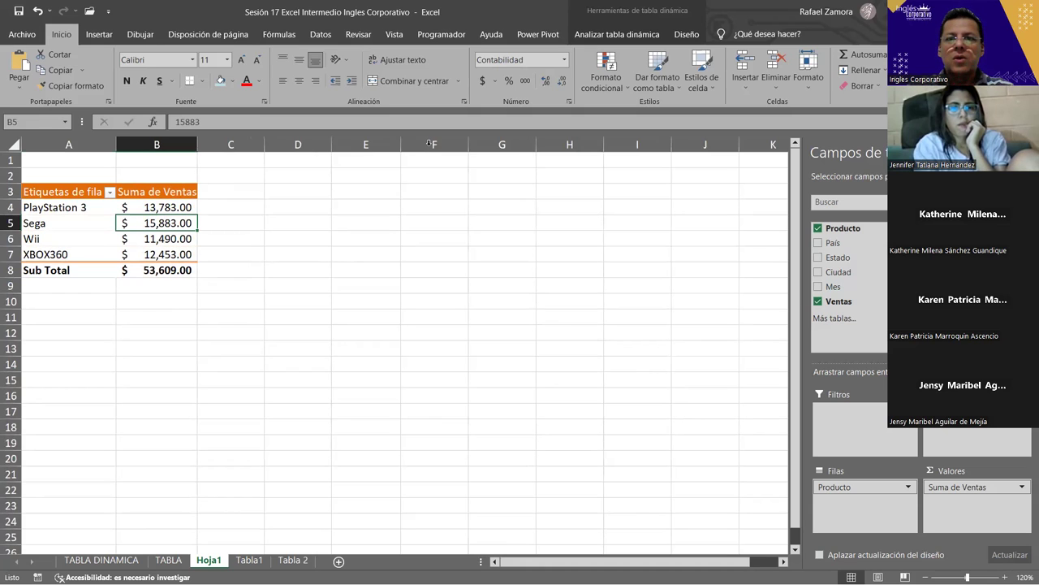
{"action": "left_click", "coordinate": [631, 35]}
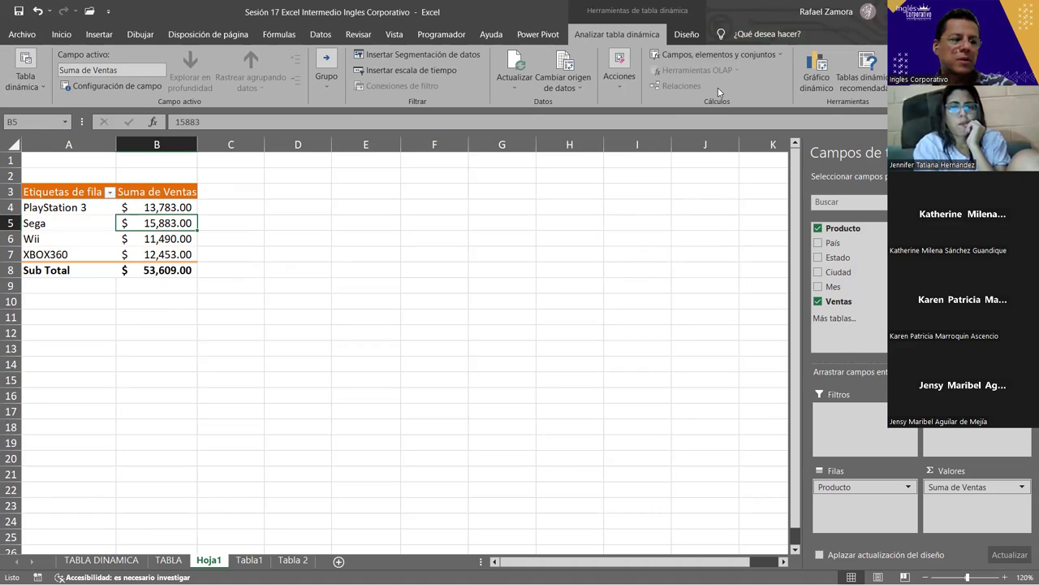
{"action": "left_click", "coordinate": [683, 53]}
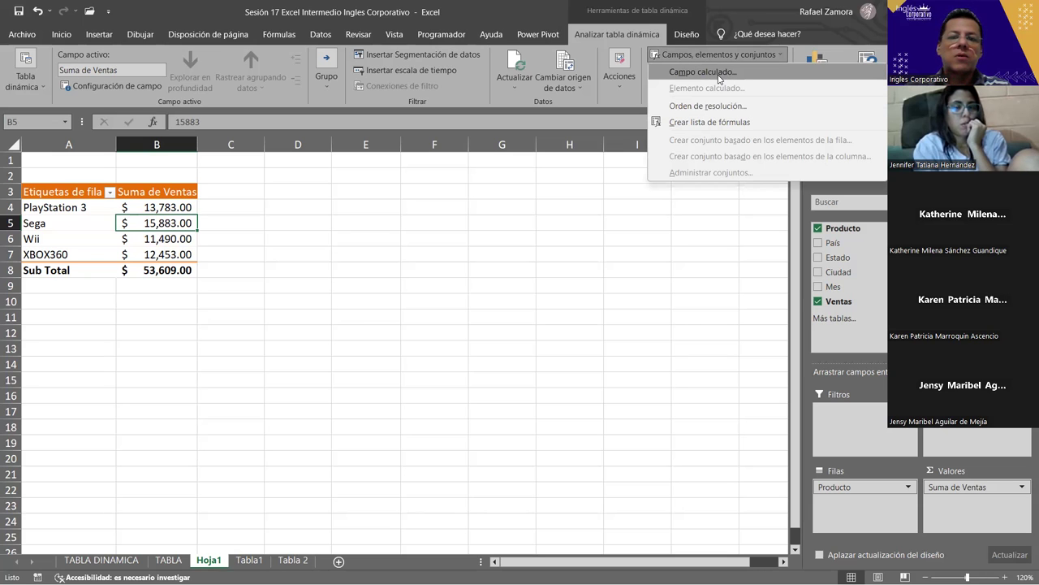
Create calculated field IVA = Ventas * 13%, adding Suma de IVA ($6,969.17 total) to the pivot.
{"action": "left_click", "coordinate": [703, 72]}
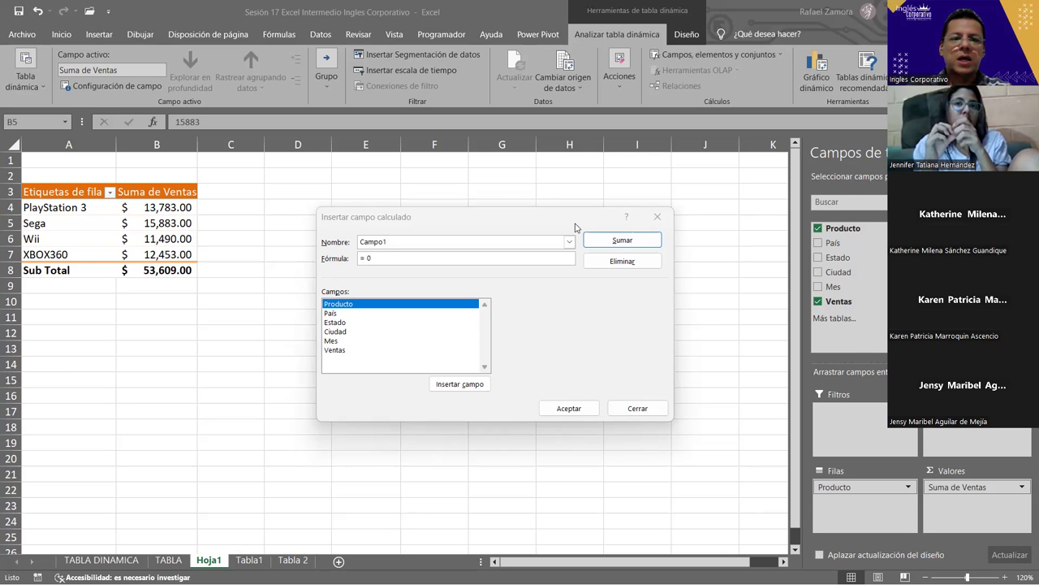
{"action": "left_click_drag", "start_coordinate": [575, 227], "coordinate": [498, 180]}
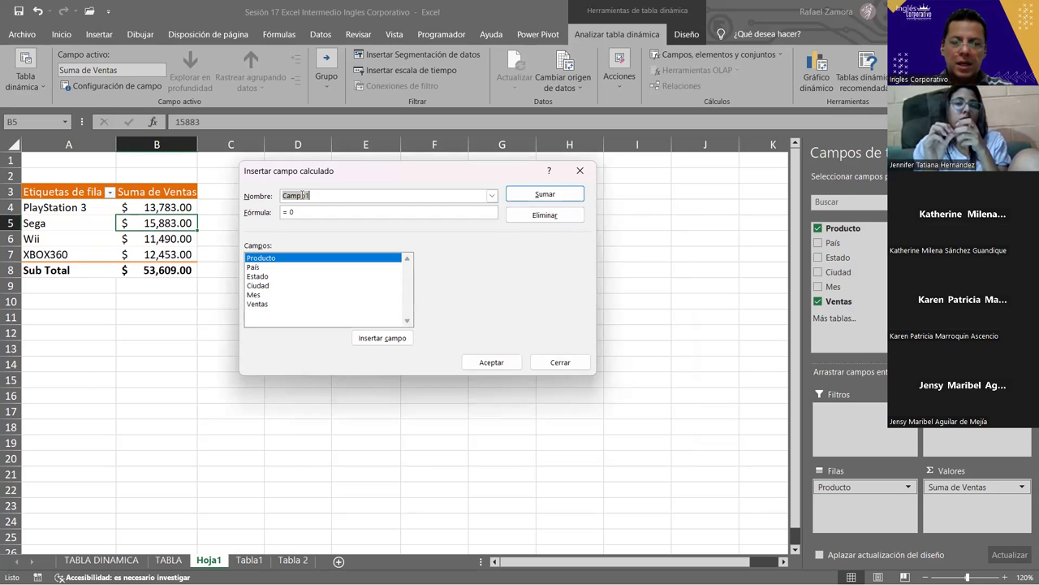
{"action": "type", "text": "IVA"}
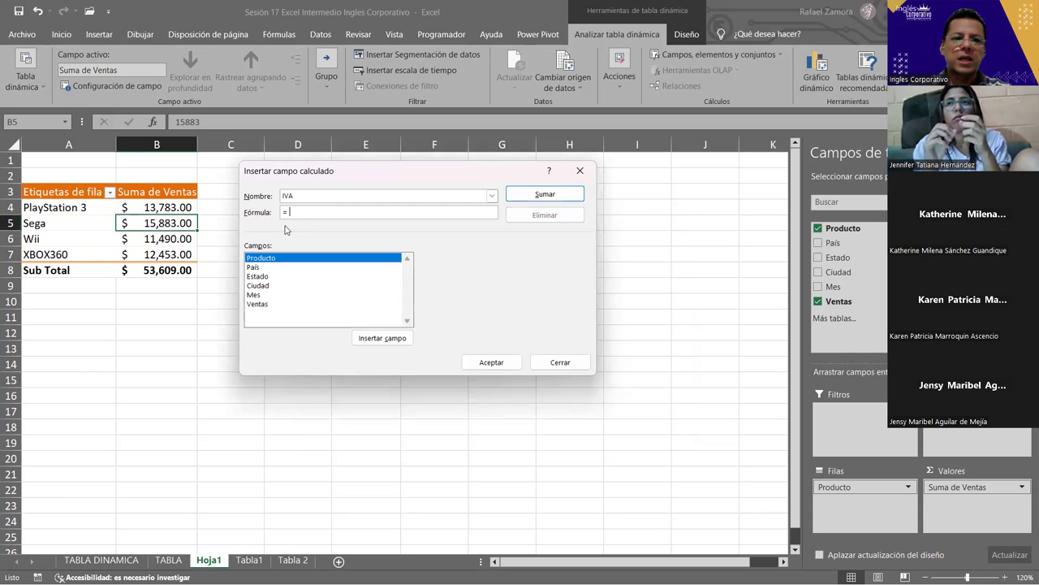
{"action": "left_click", "coordinate": [275, 306]}
{"action": "left_click", "coordinate": [384, 343]}
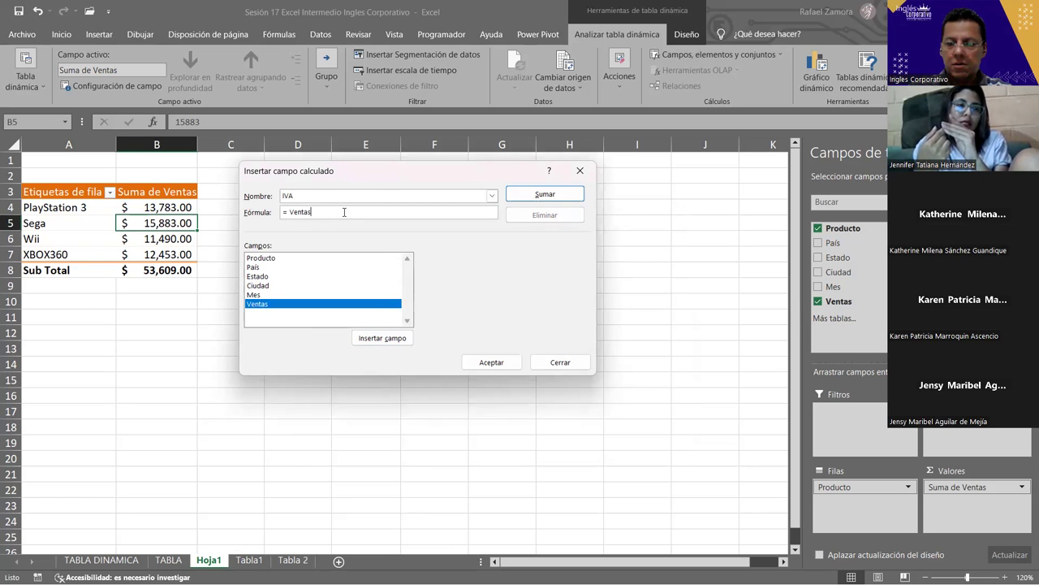
{"action": "type", "text": " * 13"}
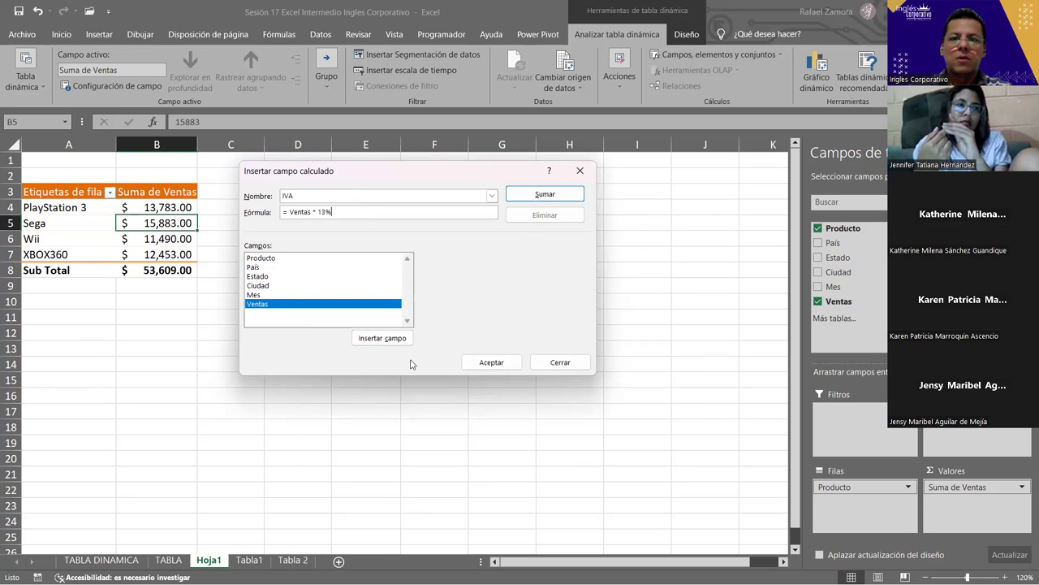
{"action": "left_click", "coordinate": [545, 195]}
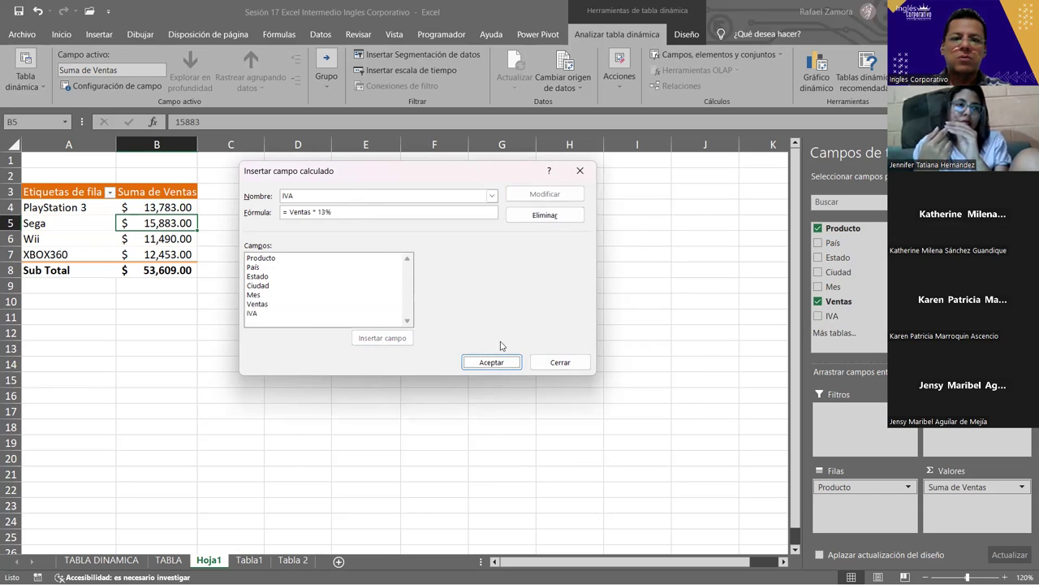
{"action": "left_click", "coordinate": [493, 363]}
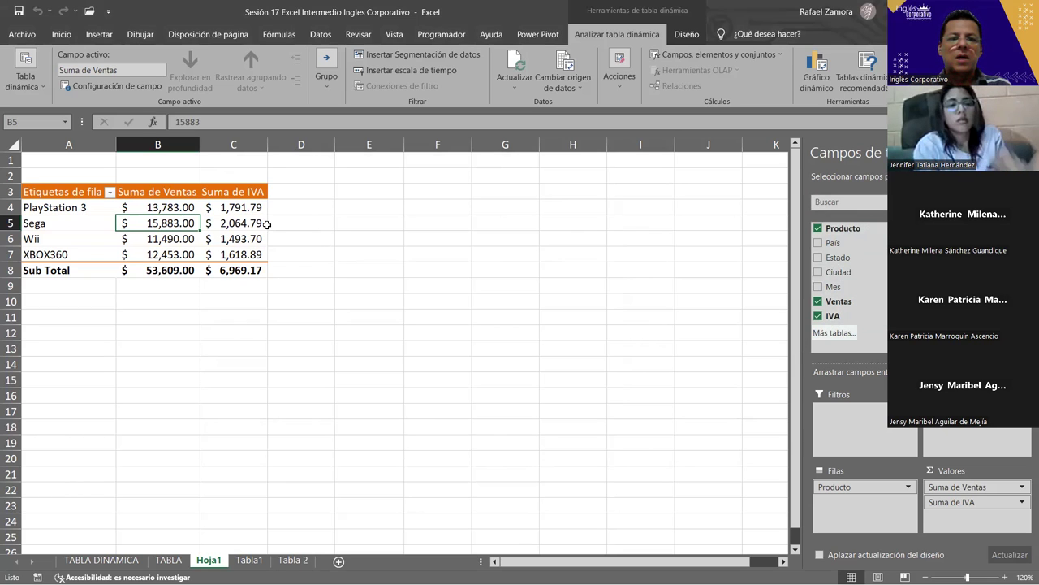
{"action": "key", "text": "Right"}
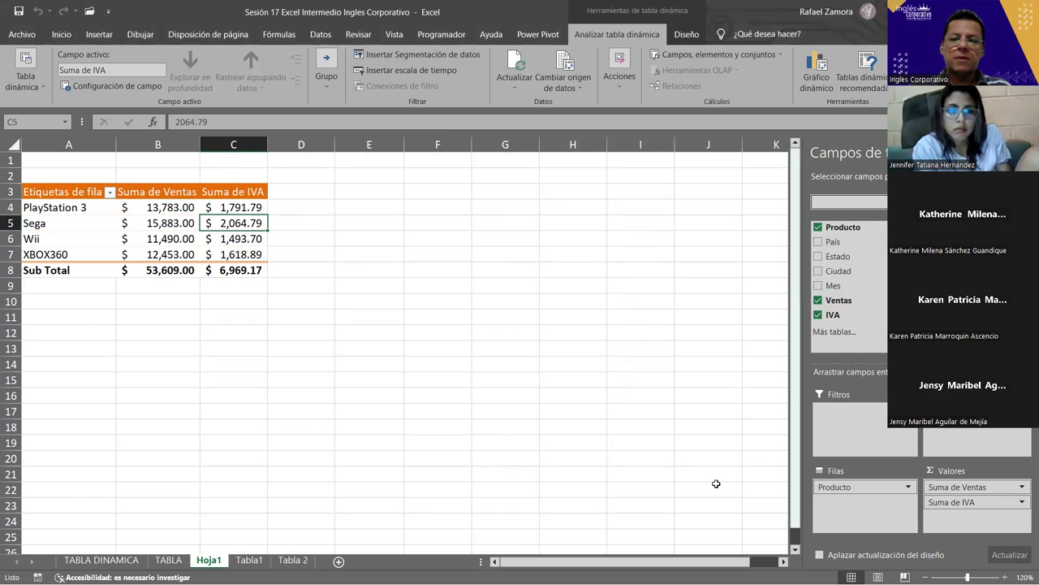
{"action": "left_click", "coordinate": [253, 207]}
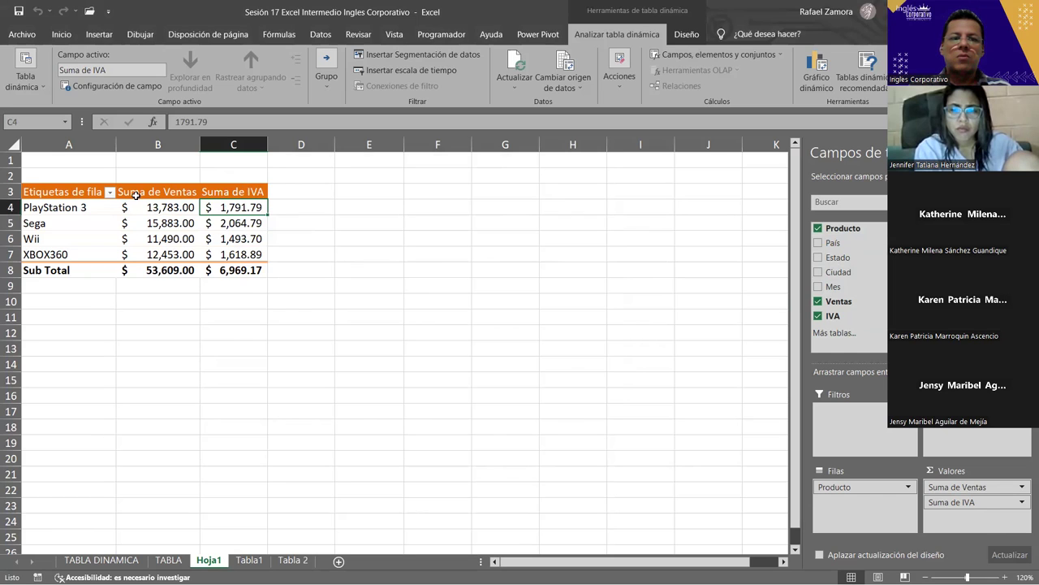
Create calculated field TOTAL = Ventas + IVA and add it to the pivot.
{"action": "left_click", "coordinate": [732, 54]}
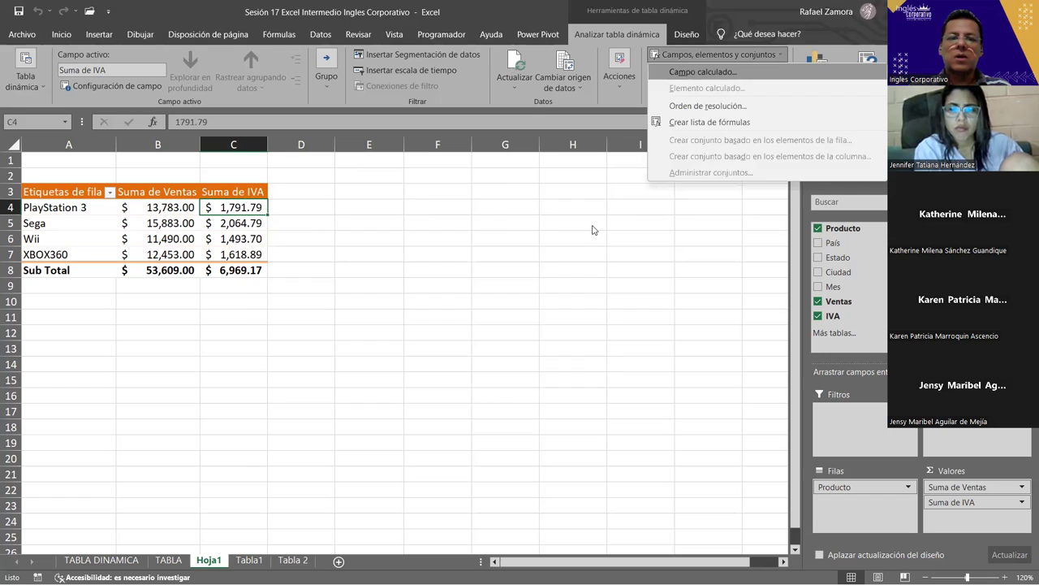
{"action": "left_click", "coordinate": [729, 75]}
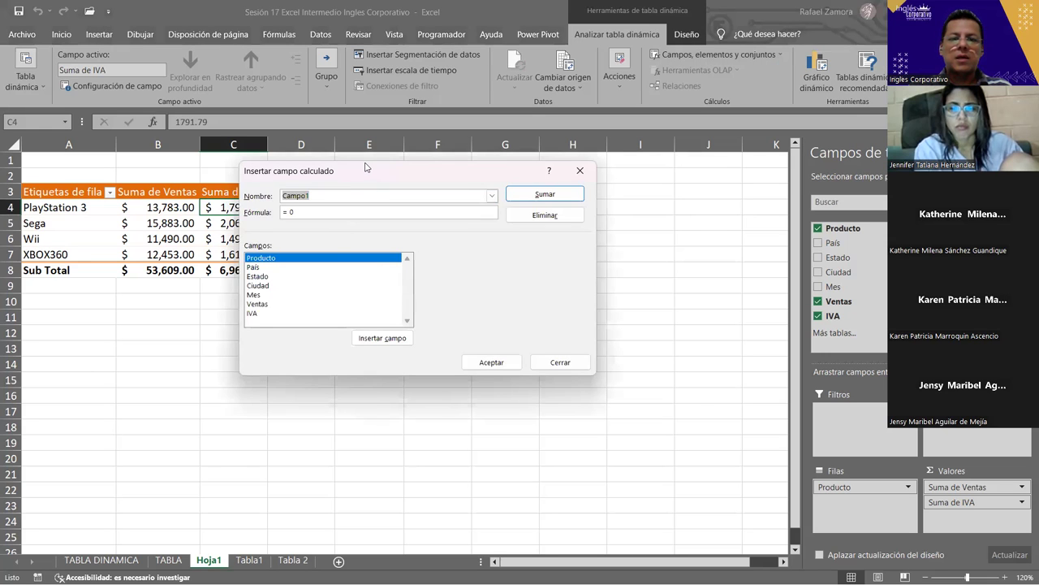
{"action": "type", "text": "TOTAL"}
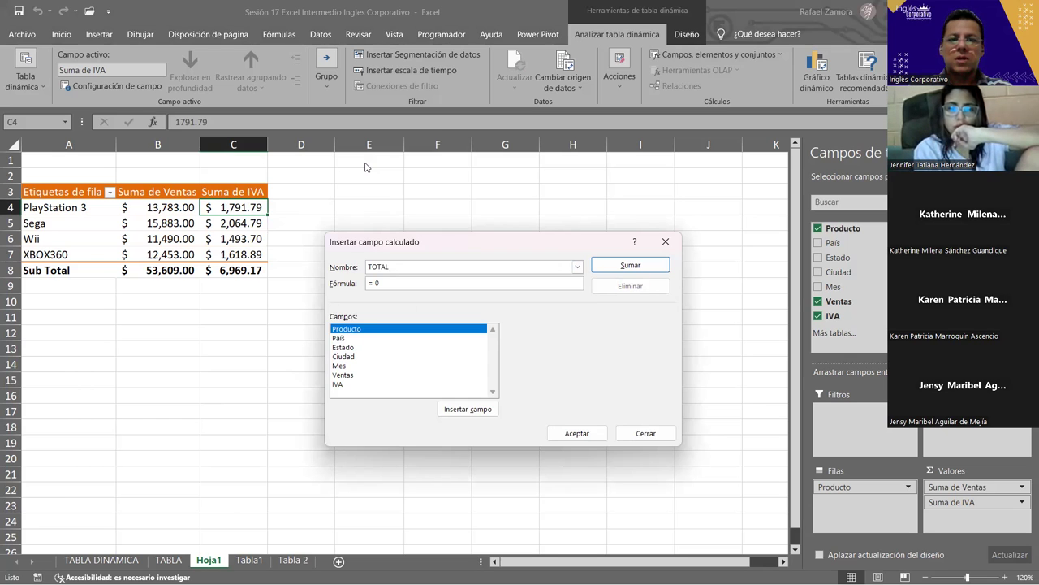
{"action": "key", "text": "BackSpace"}
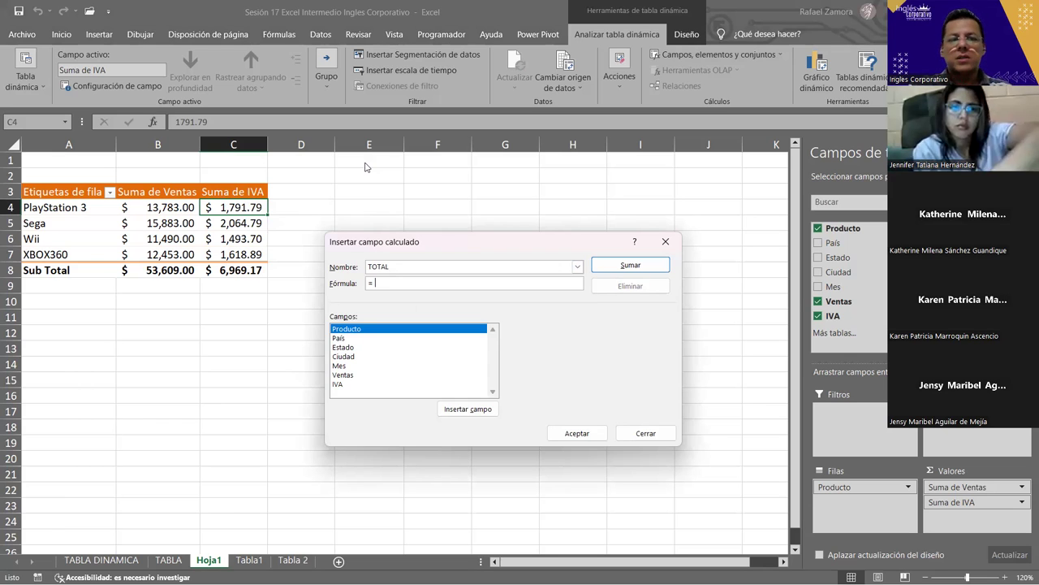
{"action": "left_click", "coordinate": [357, 375]}
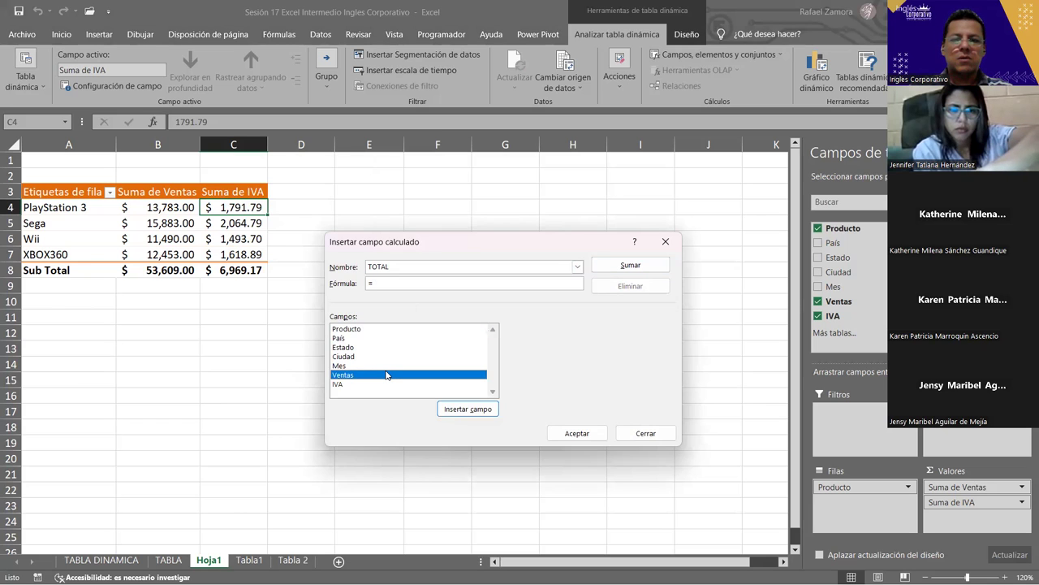
{"action": "double_click", "coordinate": [387, 376]}
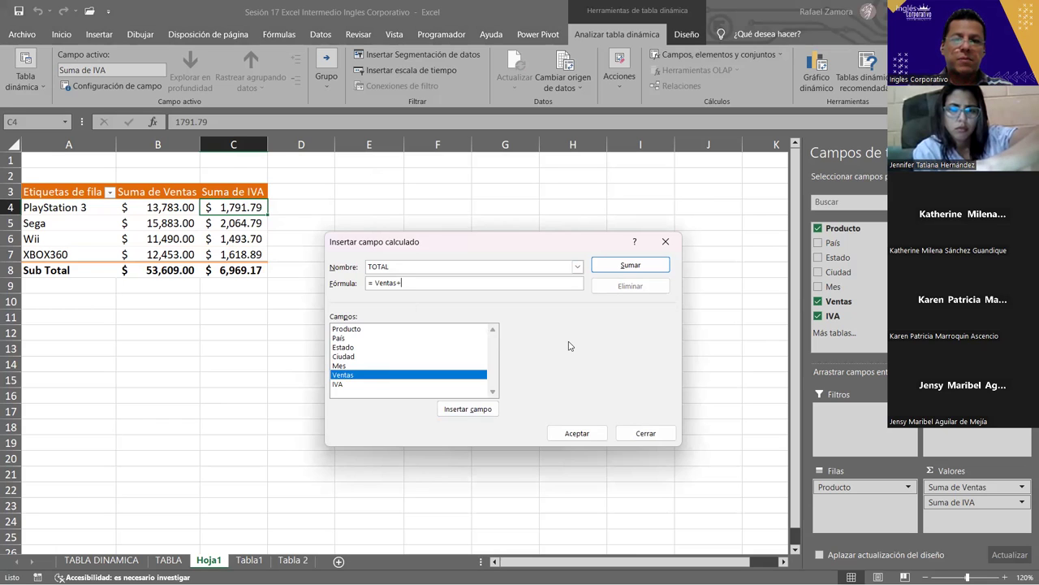
{"action": "double_click", "coordinate": [365, 384]}
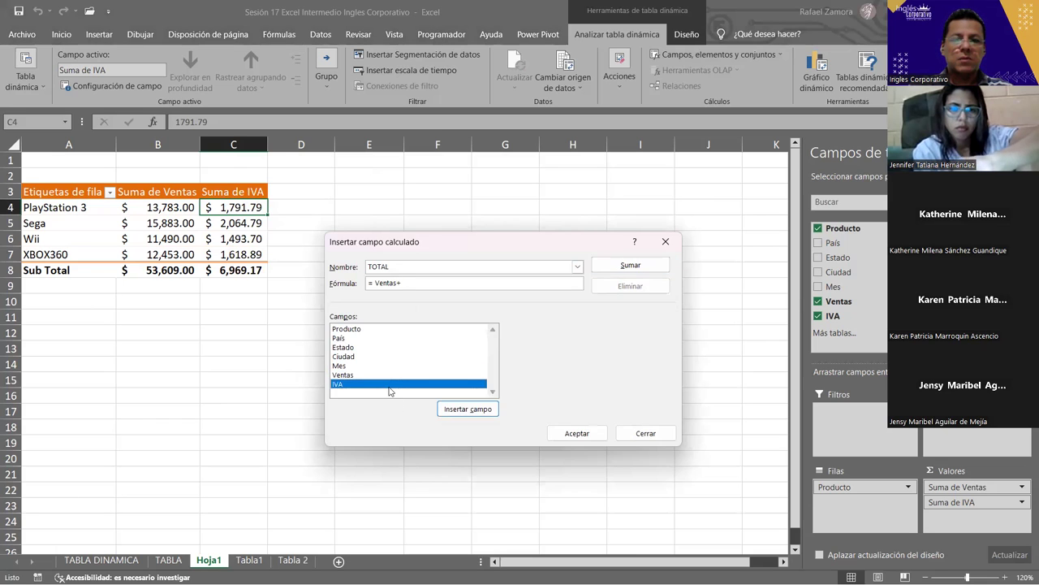
{"action": "left_click", "coordinate": [631, 265]}
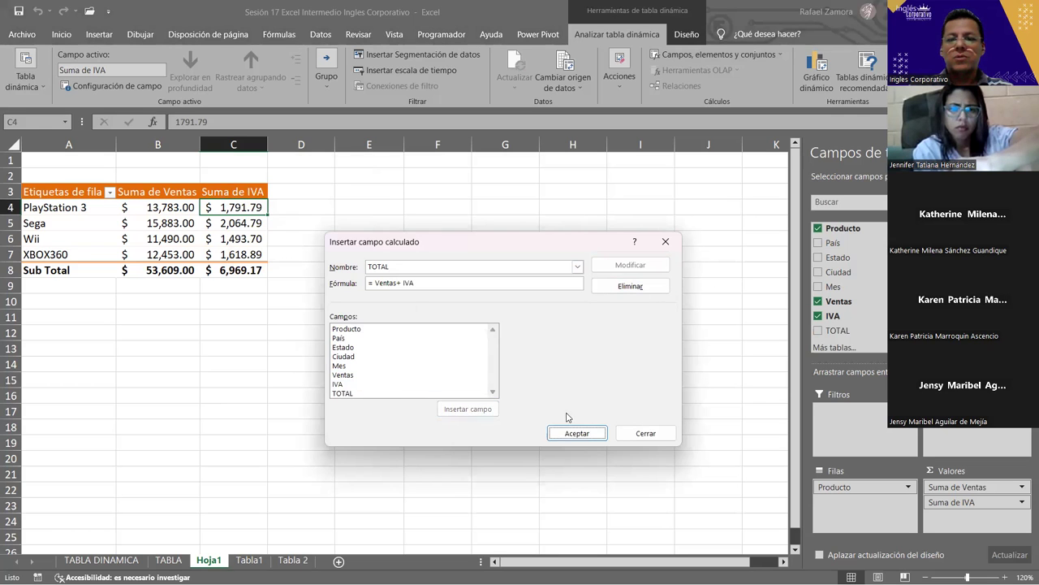
{"action": "key", "text": "Return"}
{"action": "left_click", "coordinate": [336, 378]}
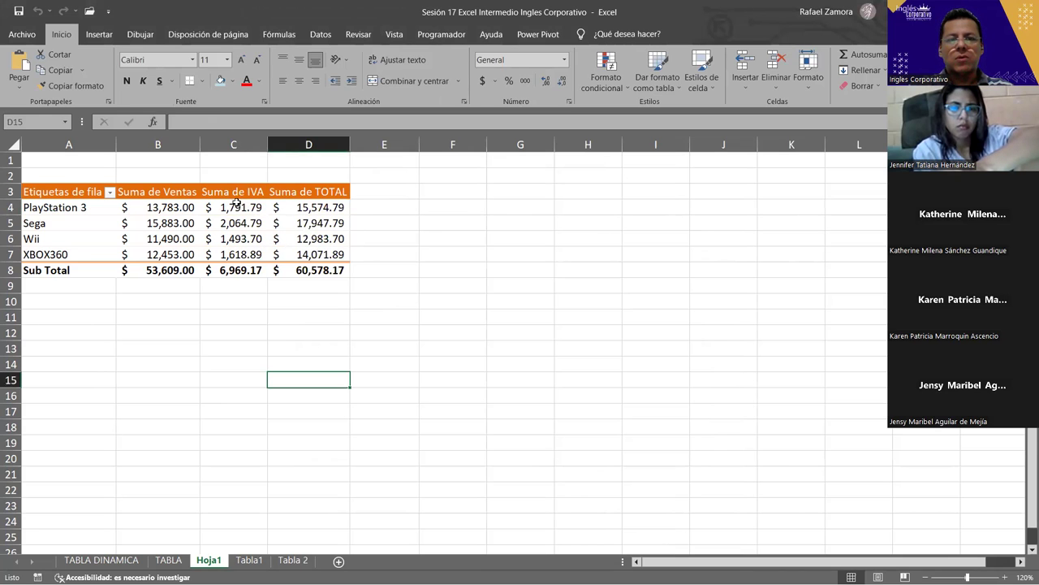
{"action": "left_click", "coordinate": [236, 203]}
{"action": "left_click", "coordinate": [308, 209]}
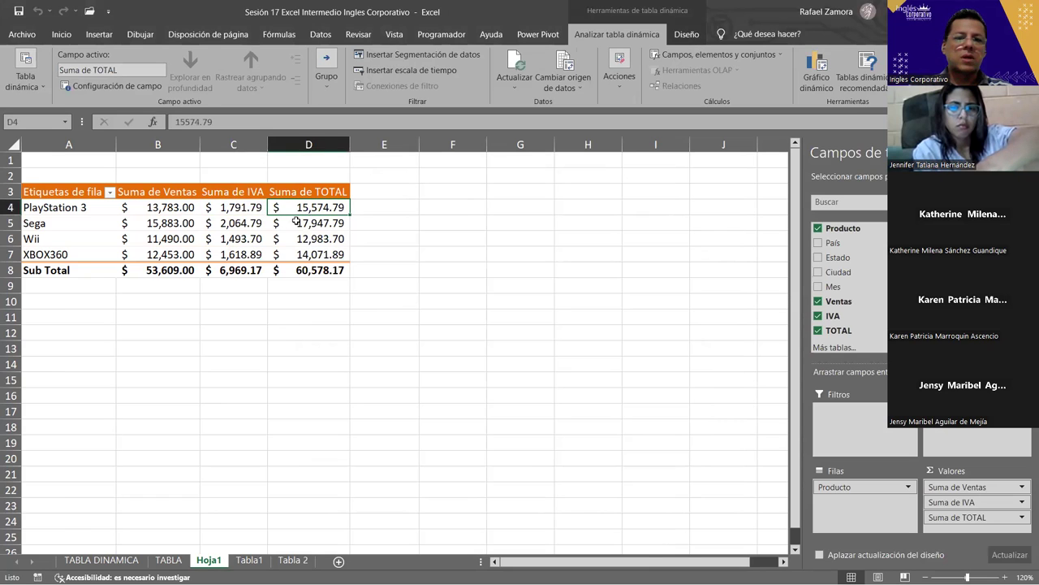
{"action": "left_click_drag", "start_coordinate": [172, 208], "coordinate": [227, 208]}
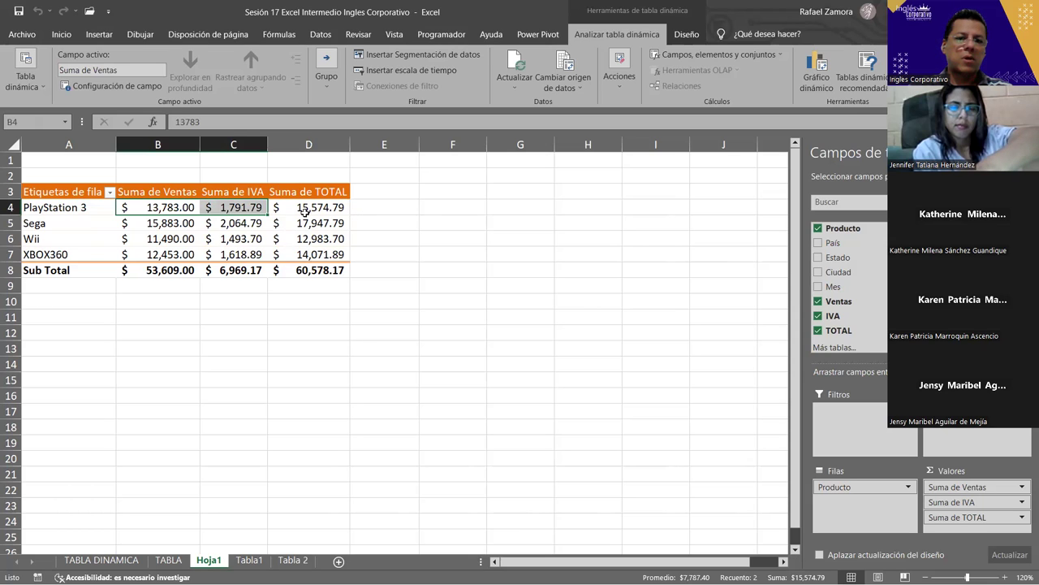
{"action": "left_click", "coordinate": [294, 239]}
{"action": "left_click", "coordinate": [296, 257]}
{"action": "left_click", "coordinate": [247, 242]}
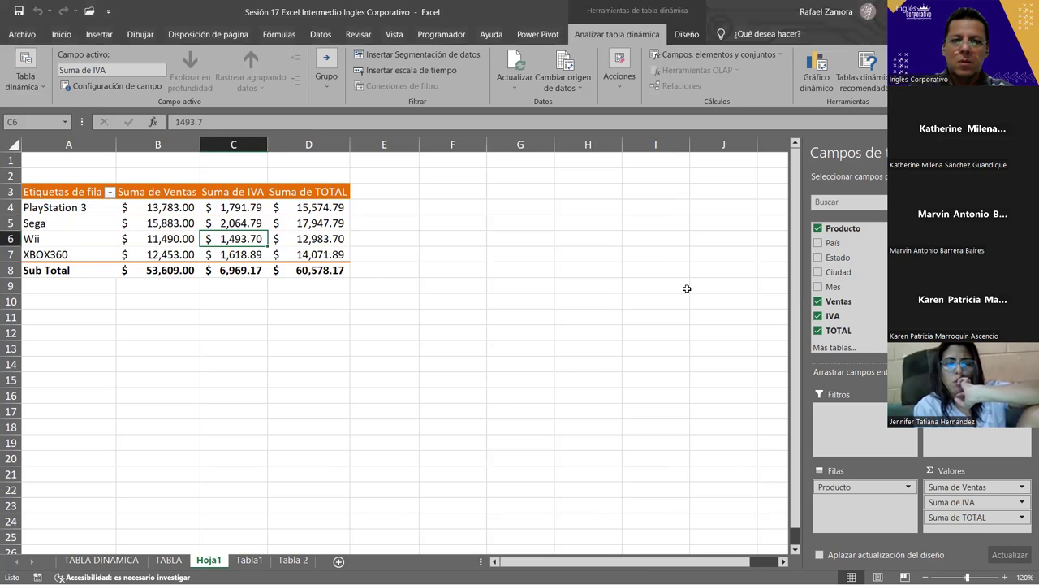
From the Tabla1 sales data, insert blank pivot TablaDinámica4 on new sheet Hoja2.
{"action": "left_click", "coordinate": [329, 442]}
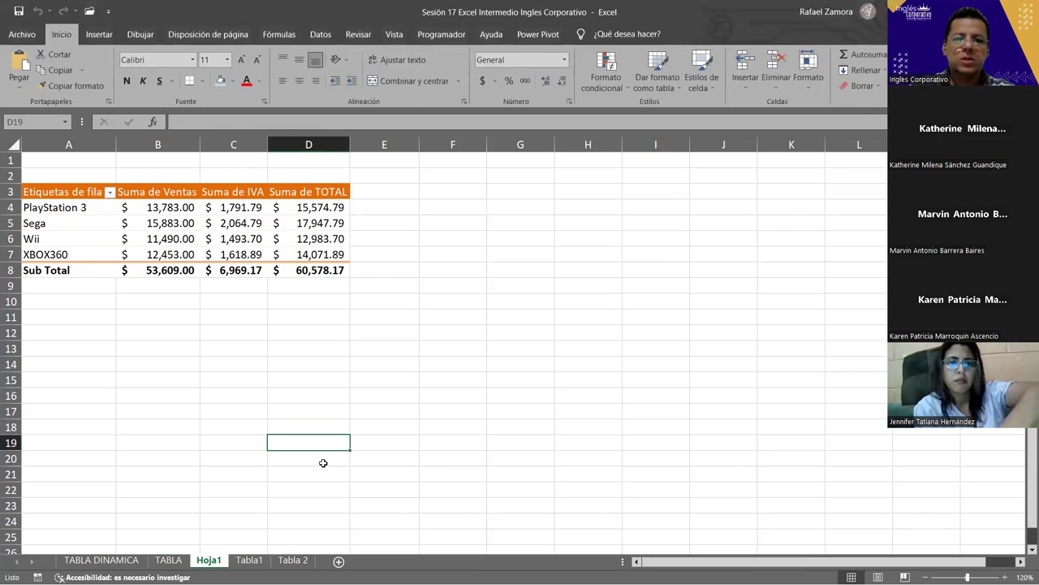
{"action": "left_click", "coordinate": [169, 560]}
{"action": "left_click", "coordinate": [249, 560]}
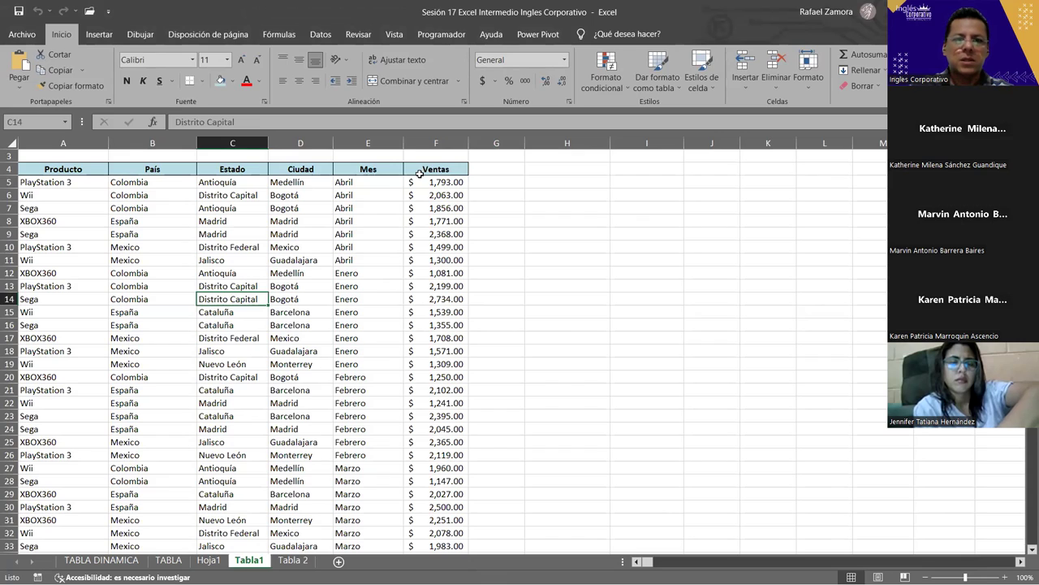
{"action": "left_click", "coordinate": [367, 233]}
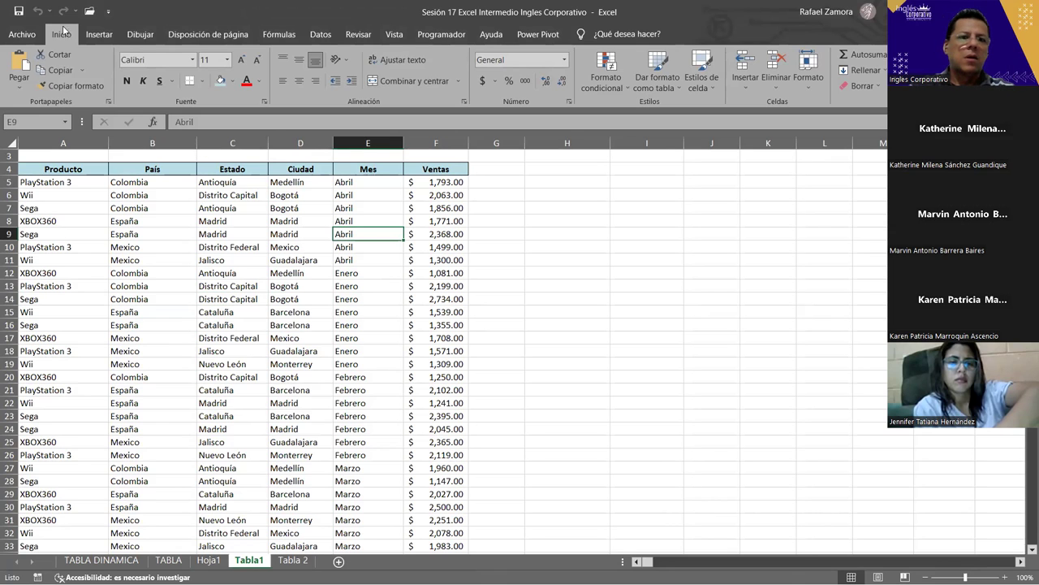
{"action": "left_click", "coordinate": [96, 34]}
{"action": "left_click", "coordinate": [20, 72]}
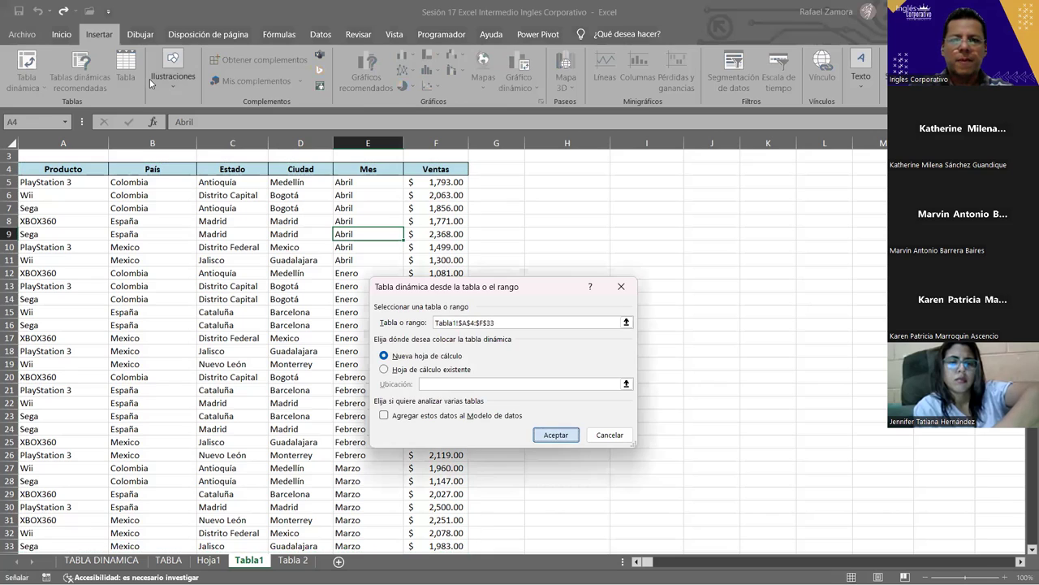
{"action": "key", "text": "Return"}
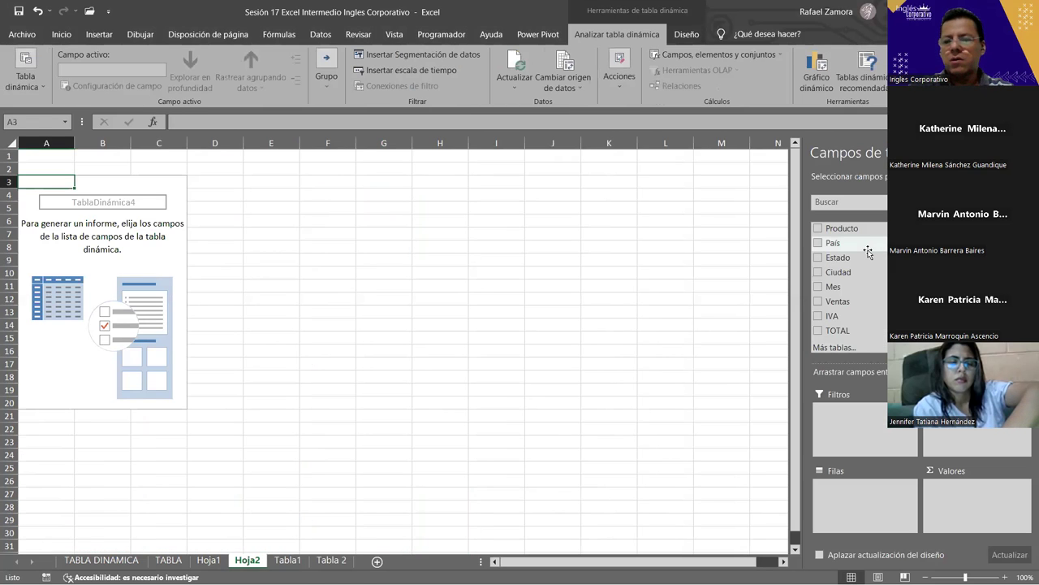
Put País in the rows and sum Ventas: Colombia 16083, España 19343, Mexico 18183.
{"action": "left_click_drag", "start_coordinate": [868, 252], "coordinate": [877, 502]}
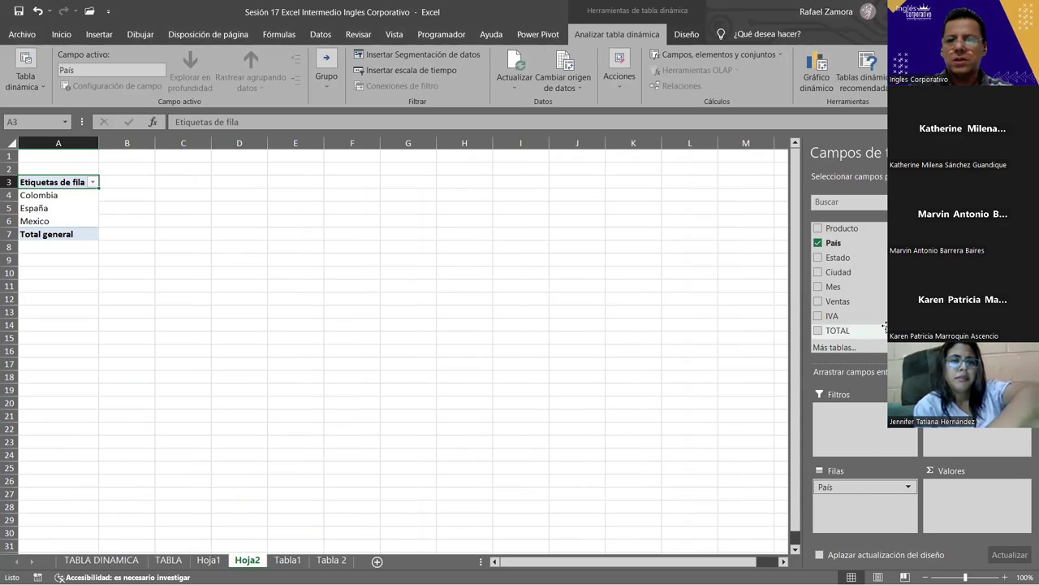
{"action": "scroll", "coordinate": [859, 311], "scroll_direction": "down", "scroll_amount": 1}
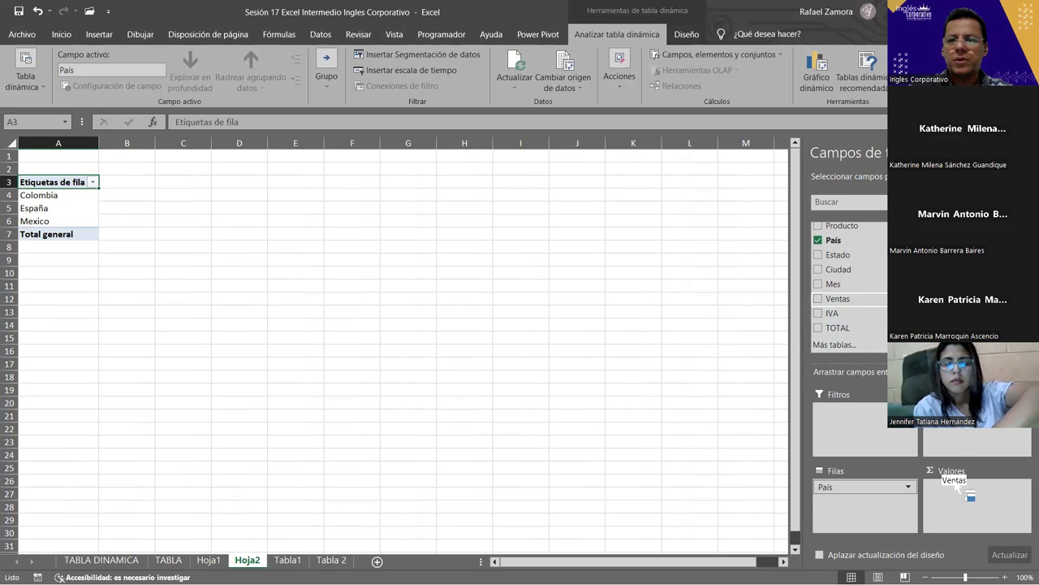
{"action": "left_click_drag", "start_coordinate": [839, 299], "coordinate": [1006, 522]}
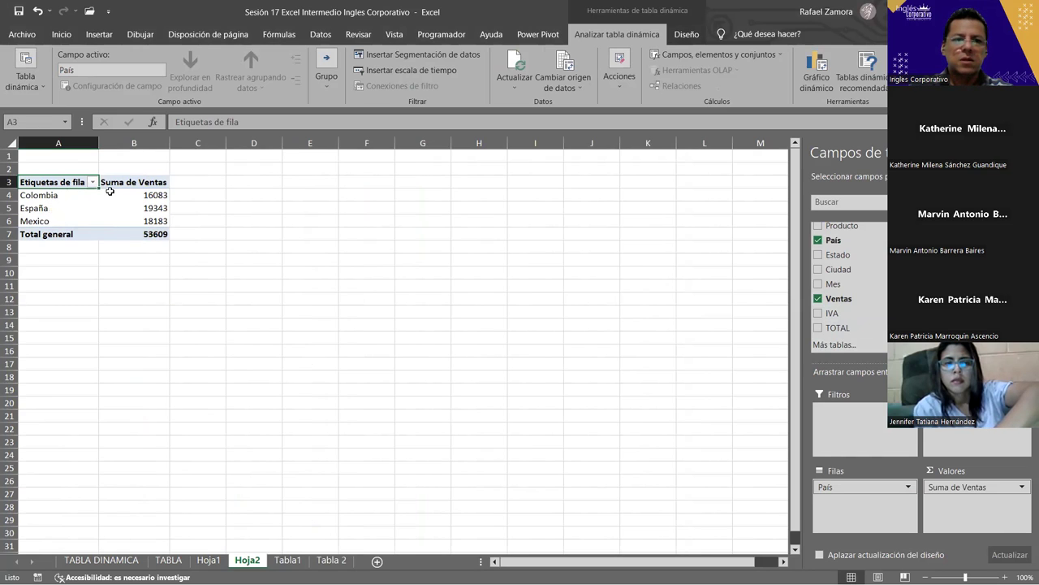
{"action": "left_click_drag", "start_coordinate": [112, 191], "coordinate": [113, 193]}
{"action": "right_click", "coordinate": [115, 196]}
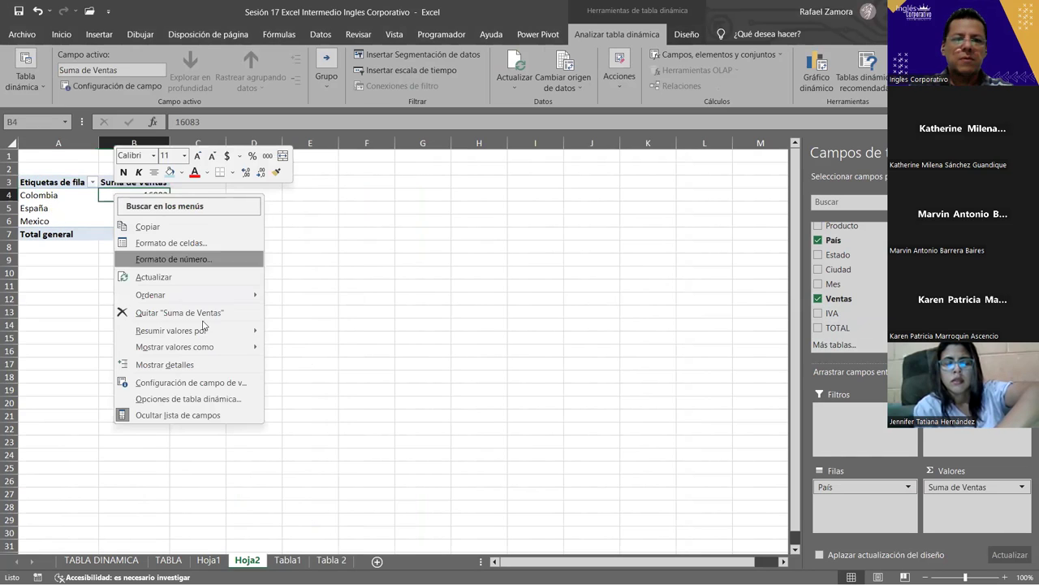
Format Suma de Ventas as Contabilidad with $ and two decimals, then return to Hoja1.
{"action": "left_click", "coordinate": [240, 388]}
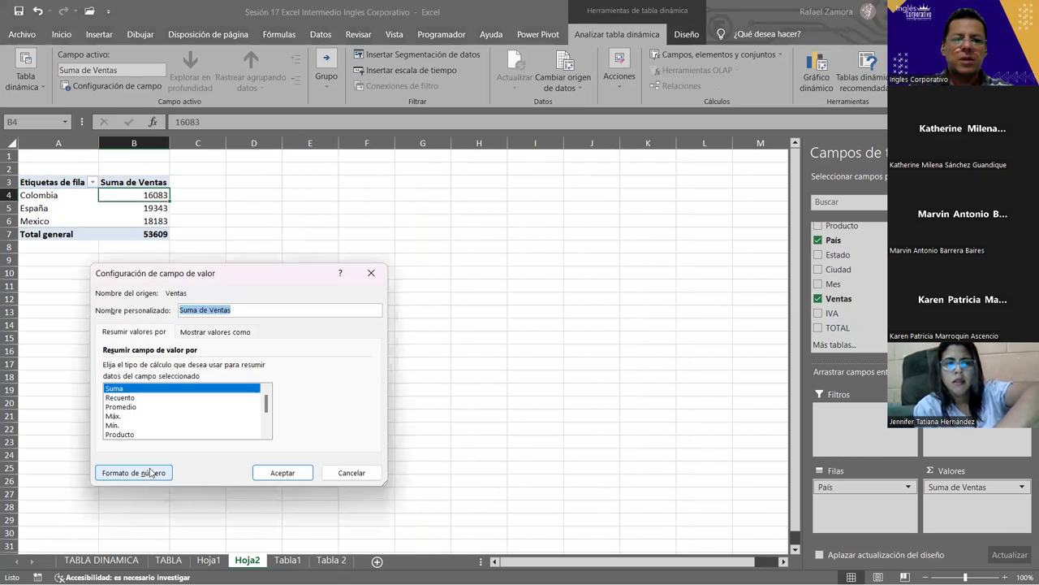
{"action": "left_click", "coordinate": [134, 473]}
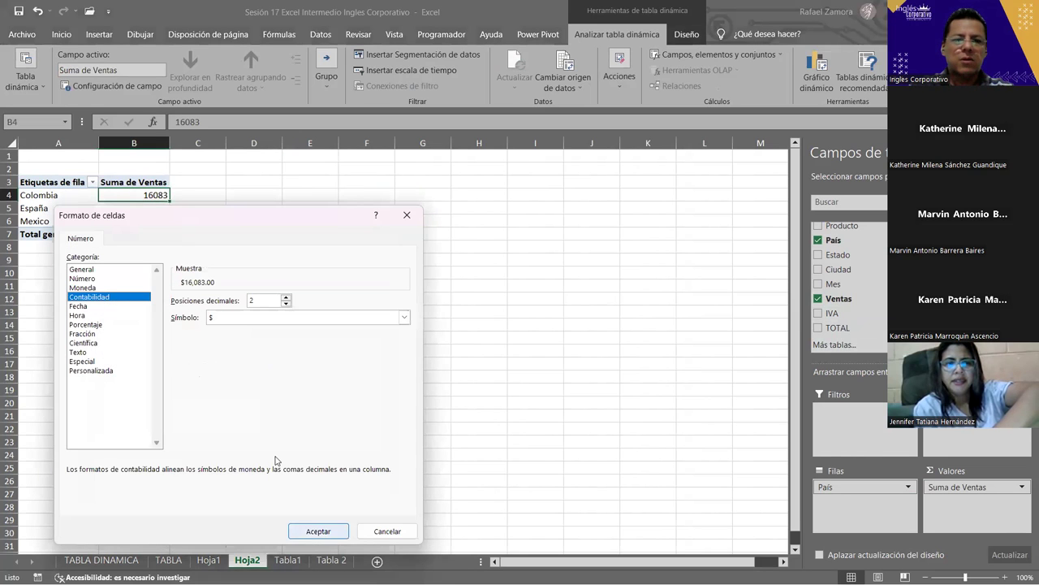
{"action": "key", "text": "Return"}
{"action": "left_click", "coordinate": [297, 466]}
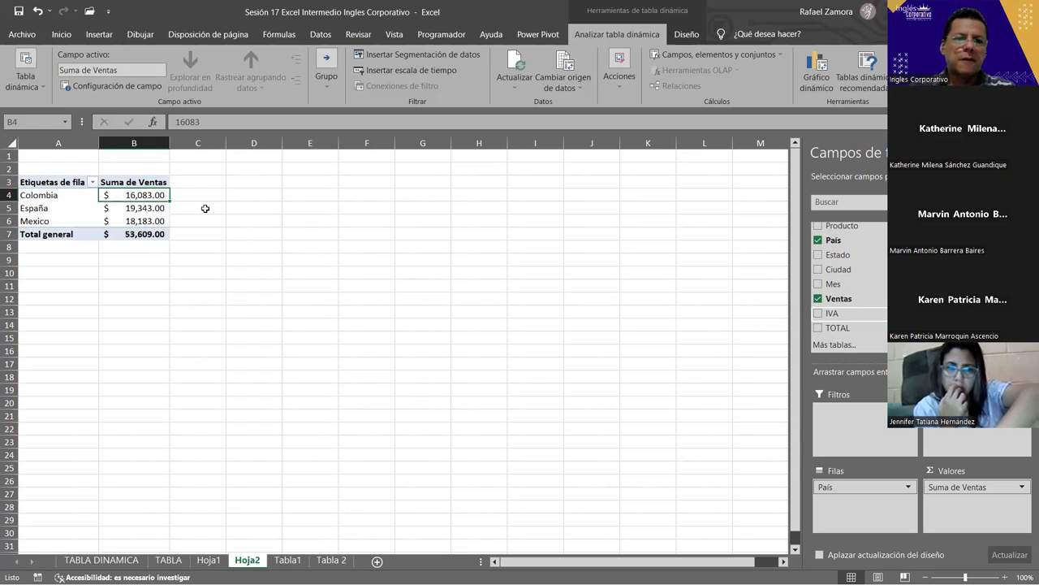
{"action": "mouse_move", "coordinate": [148, 192]}
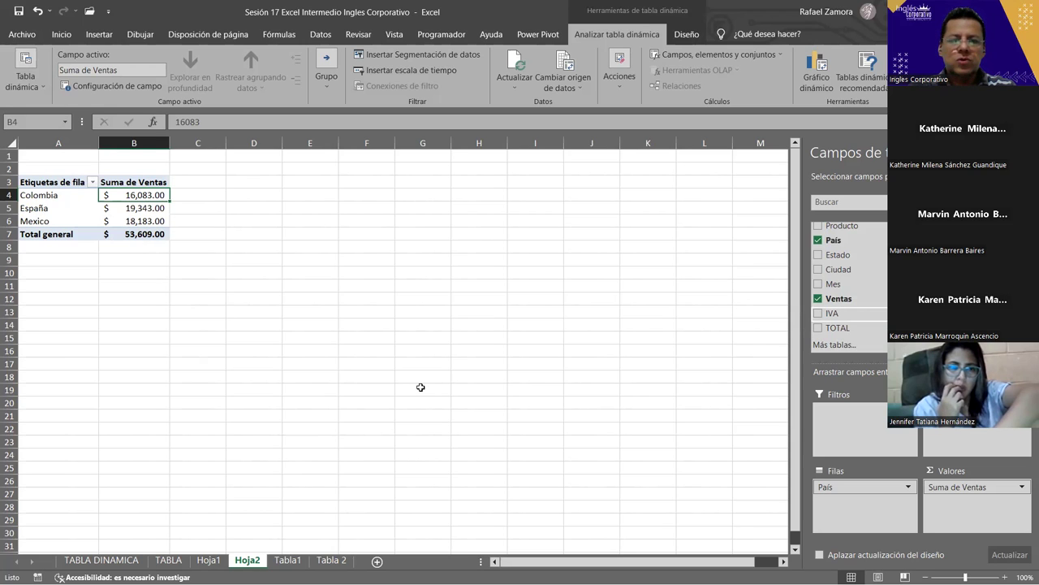
{"action": "left_click", "coordinate": [219, 562]}
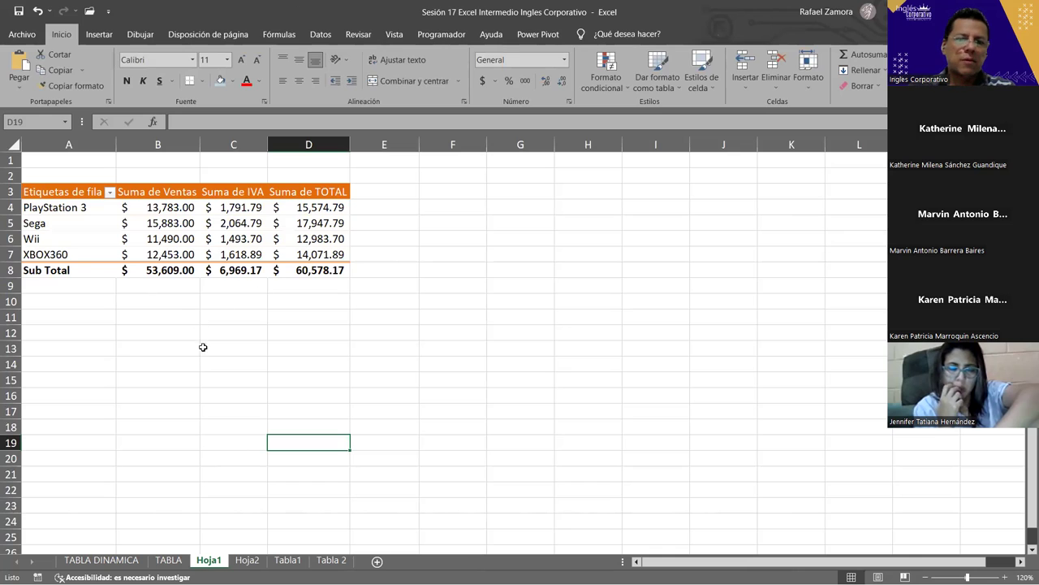
Go back to the Hoja2 pivot table and open Campos, elementos y conjuntos.
{"action": "left_click", "coordinate": [262, 203]}
{"action": "left_click", "coordinate": [246, 560]}
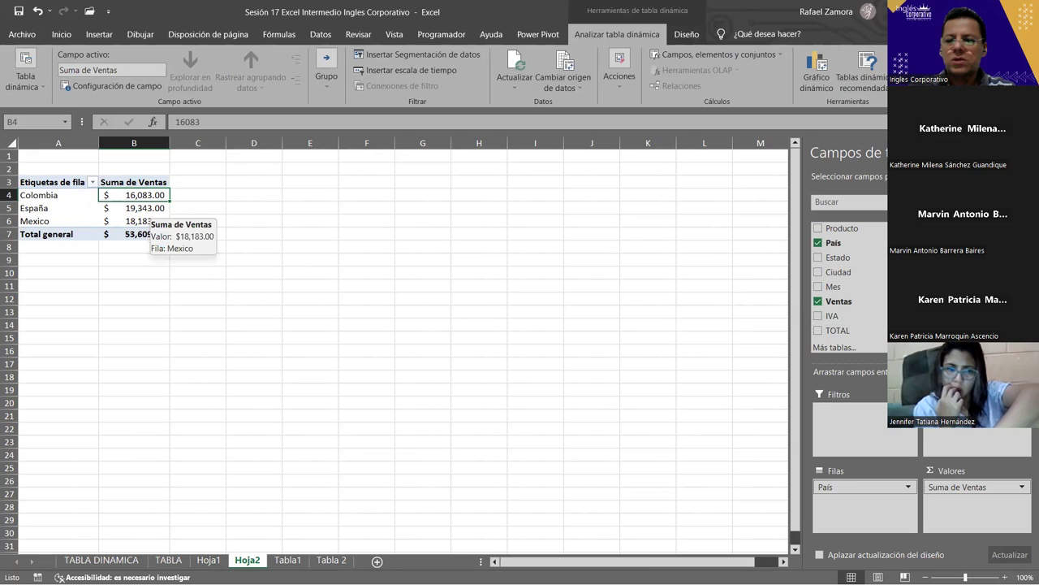
{"action": "scroll", "coordinate": [218, 192], "scroll_direction": "up", "scroll_amount": 2, "text": "ctrl"}
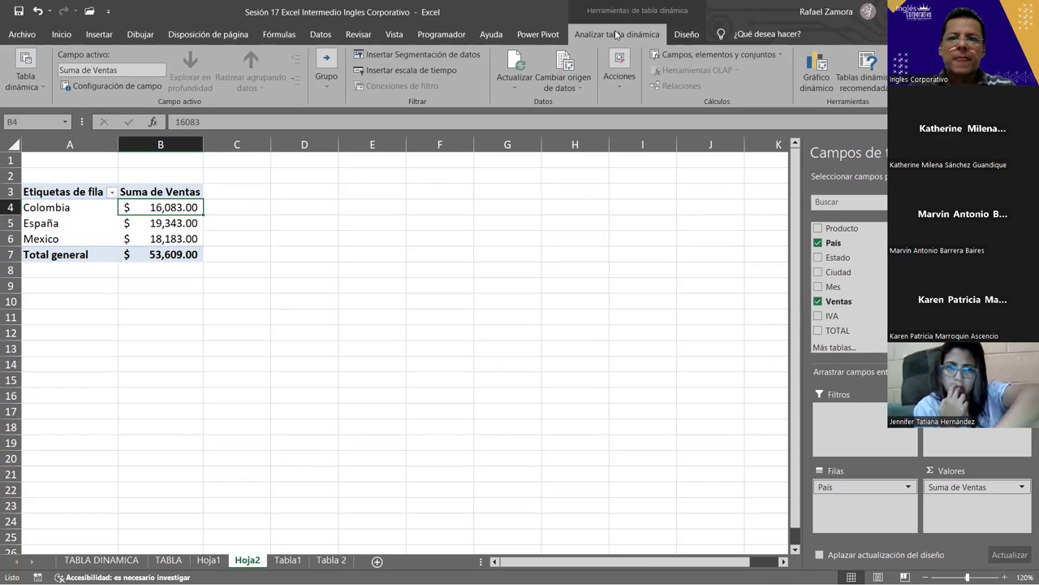
{"action": "left_click", "coordinate": [721, 57]}
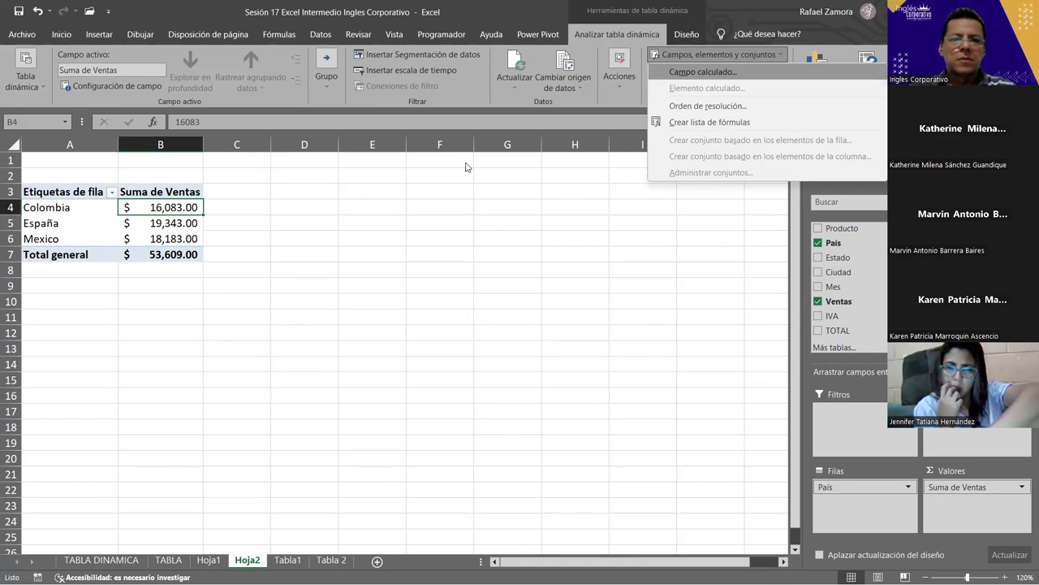
Create calculated field Comisión as Ventas * 3% and add it as Suma de Comisión.
{"action": "key", "text": "Return"}
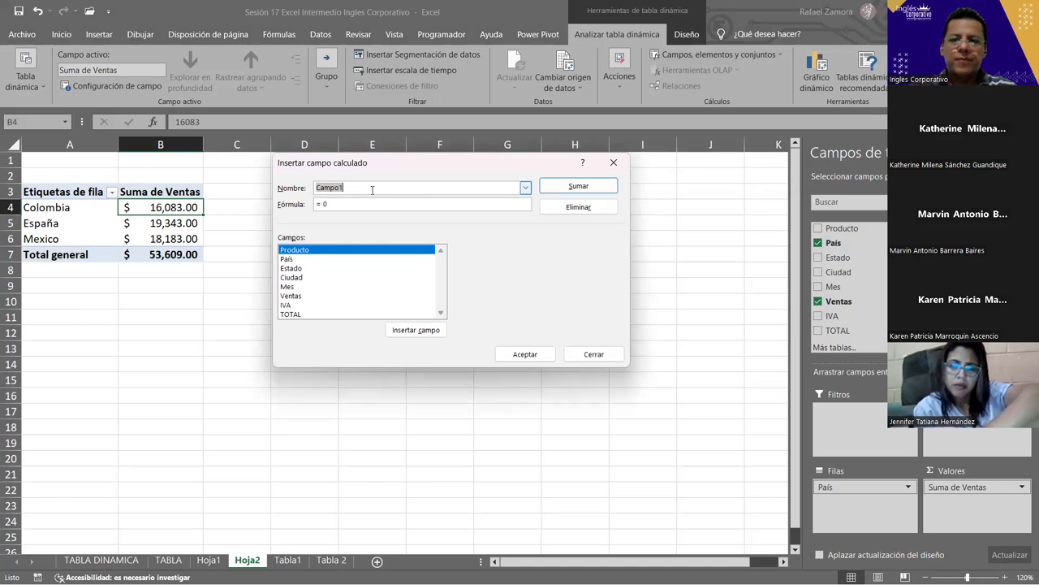
{"action": "type", "text": "Comisi"}
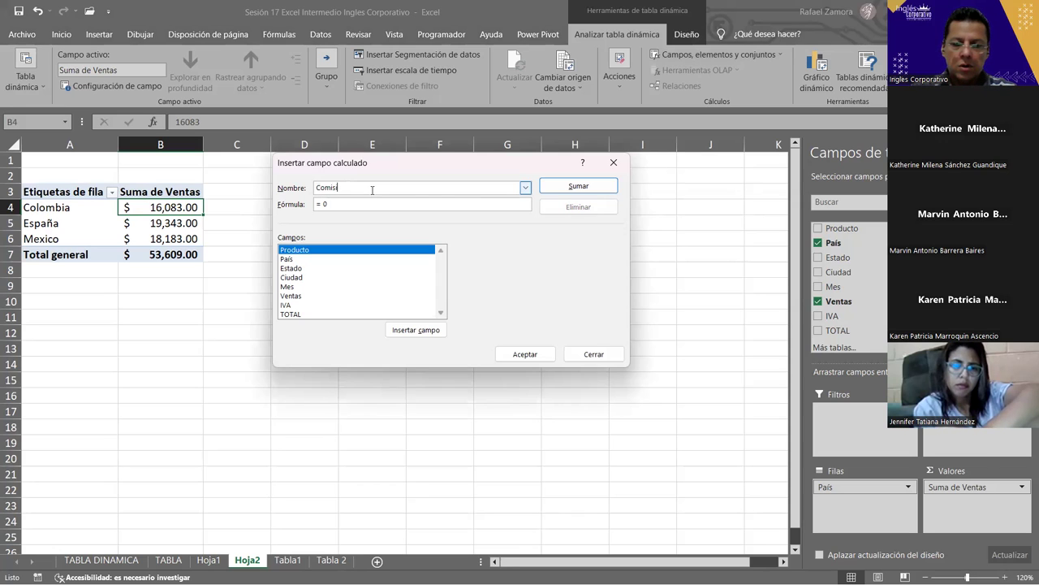
{"action": "type", "text": "ón"}
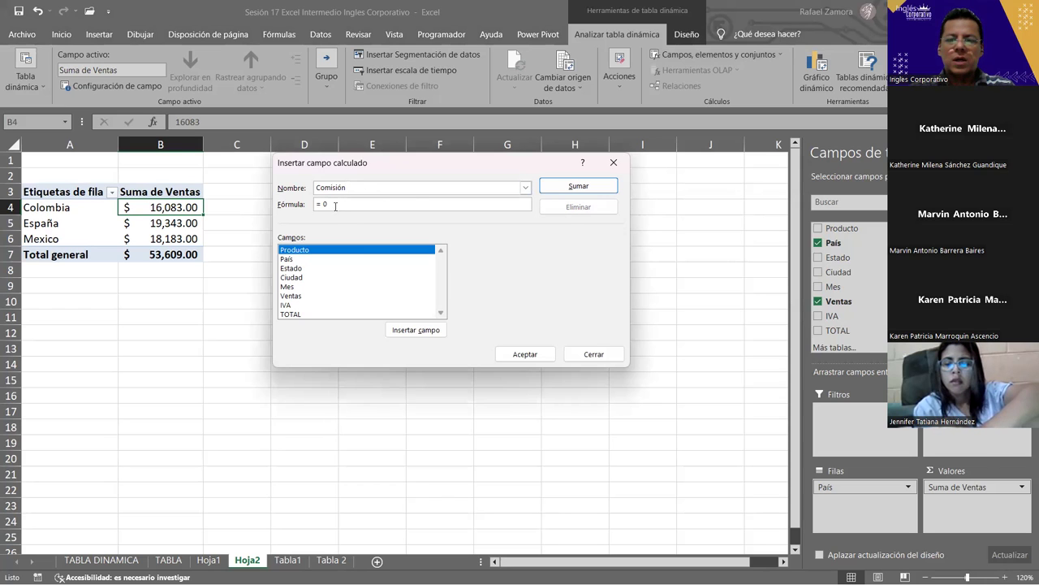
{"action": "key", "text": "BackSpace"}
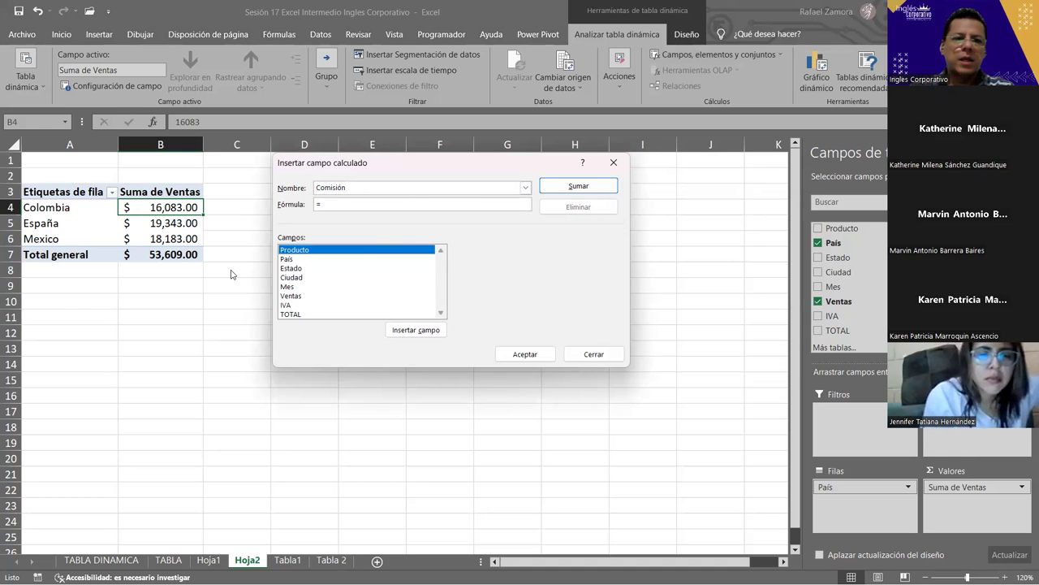
{"action": "left_click", "coordinate": [305, 297]}
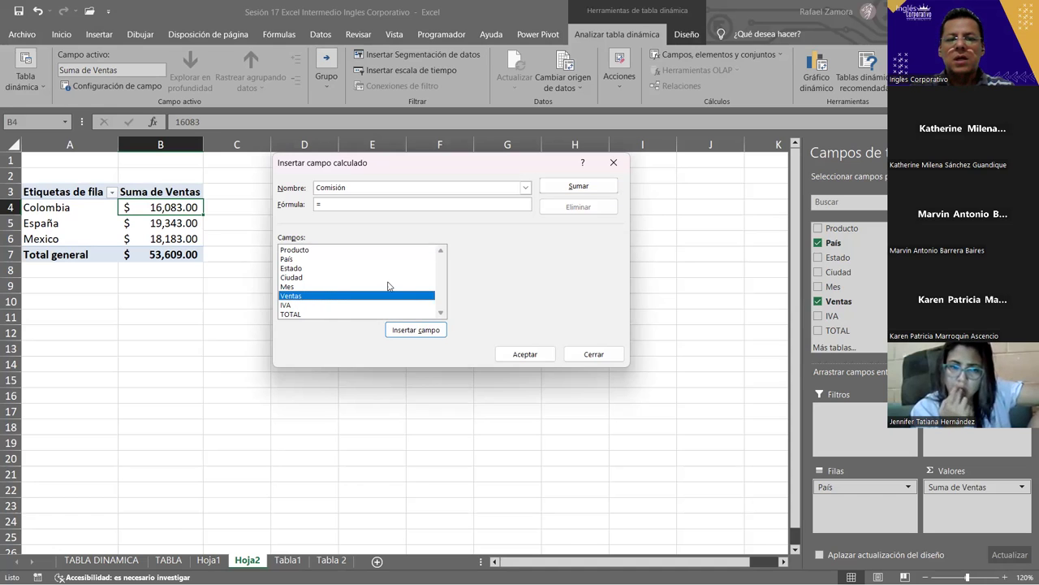
{"action": "left_click", "coordinate": [423, 335]}
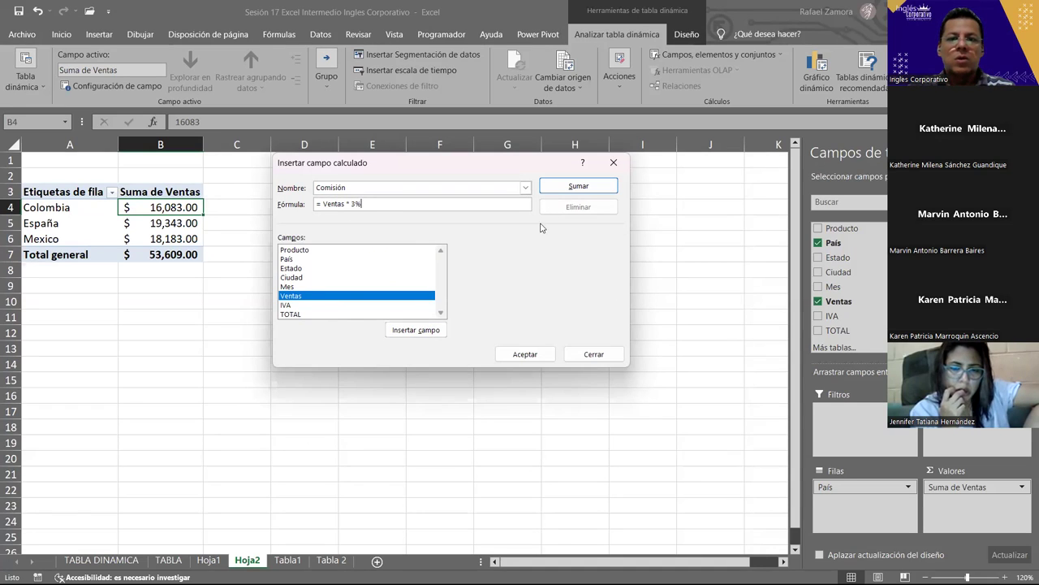
{"action": "left_click", "coordinate": [563, 188]}
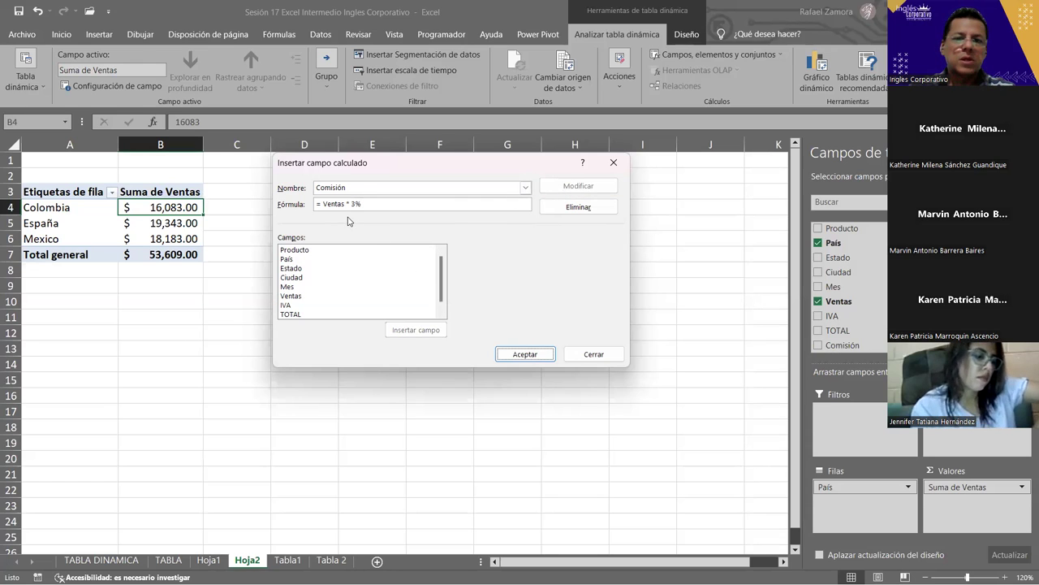
{"action": "scroll", "coordinate": [333, 284], "scroll_direction": "down", "scroll_amount": 1}
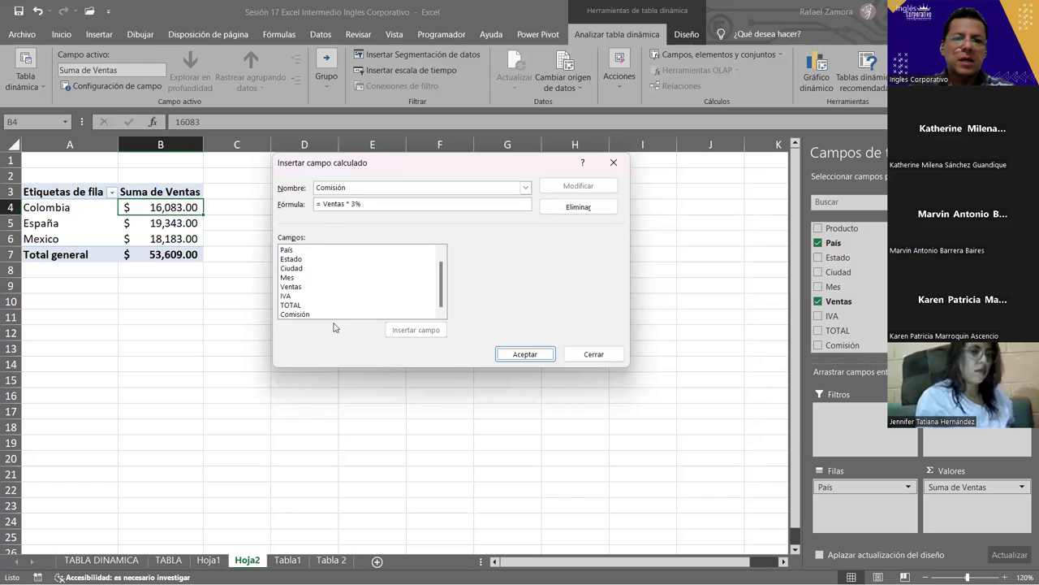
{"action": "left_click", "coordinate": [357, 314]}
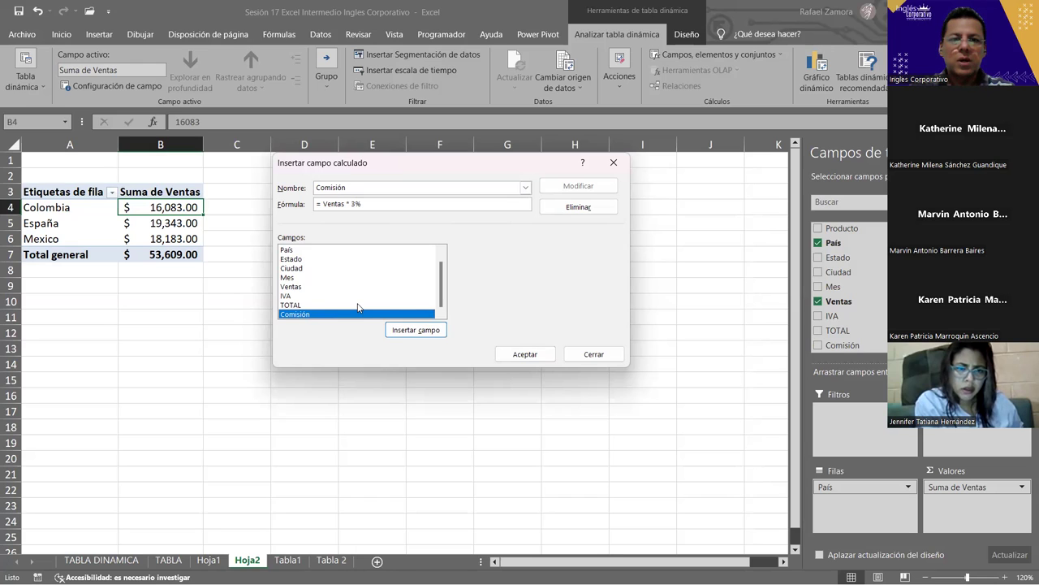
{"action": "left_click", "coordinate": [526, 355]}
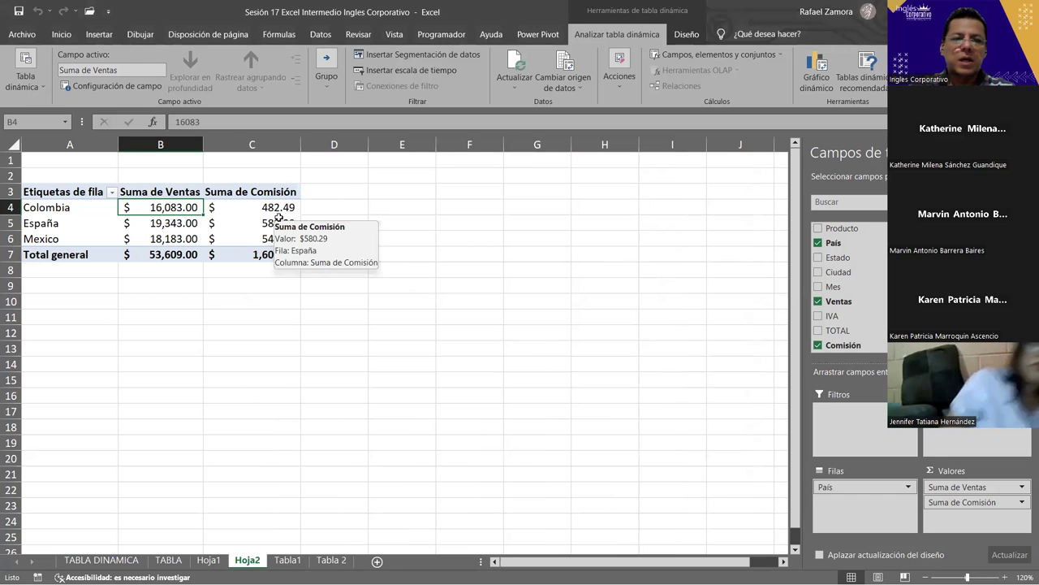
Apply the teal Medio pivot style from the Estilos de tabla dinámica gallery.
{"action": "left_click", "coordinate": [277, 223]}
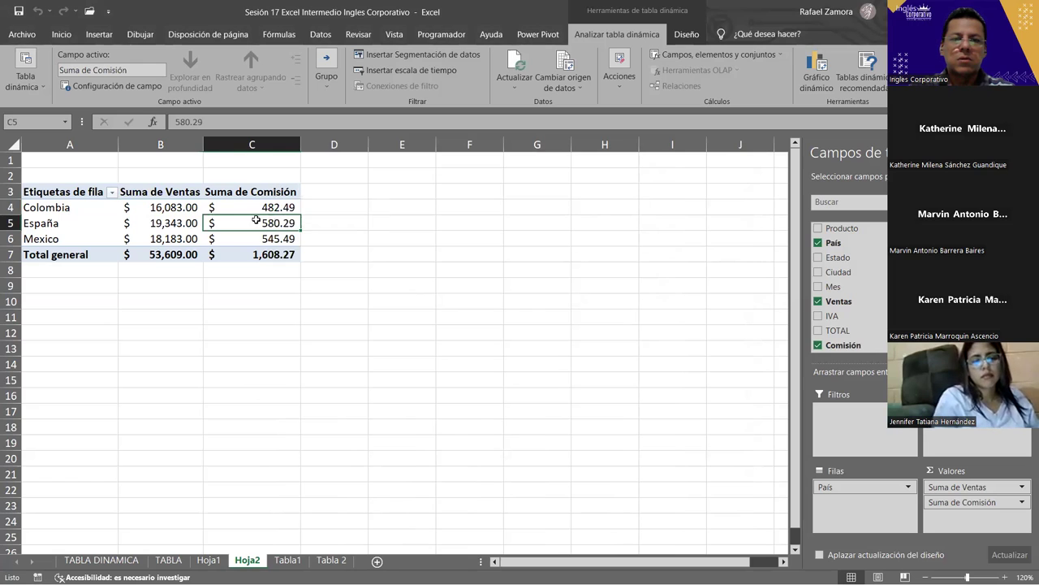
{"action": "left_click", "coordinate": [260, 205]}
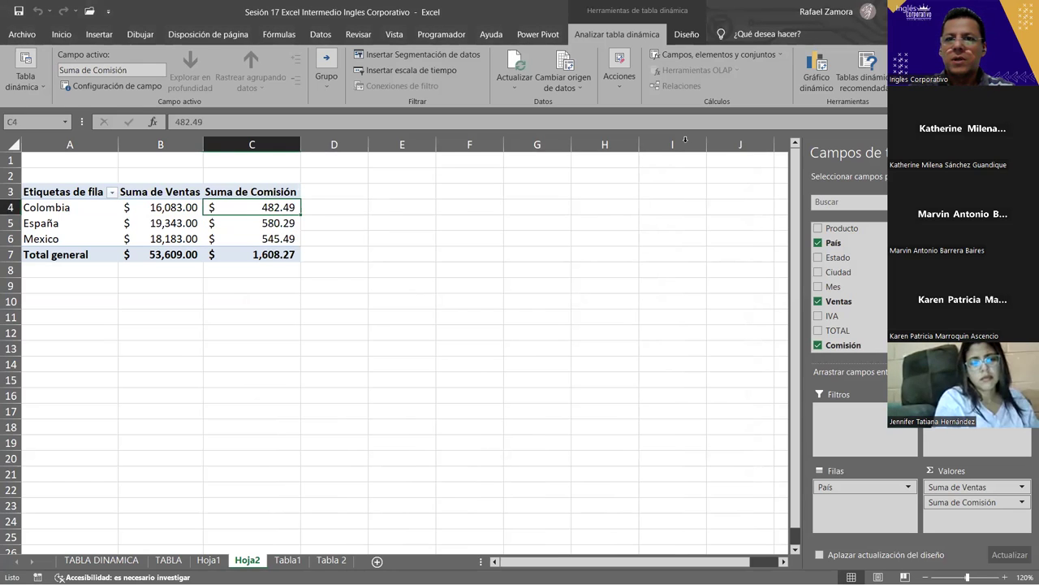
{"action": "left_click", "coordinate": [697, 39]}
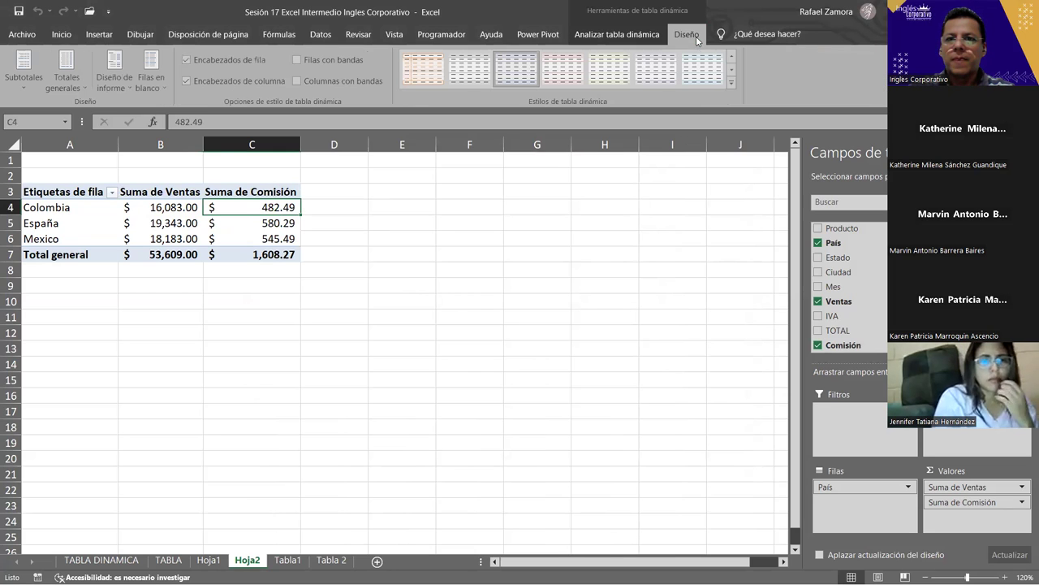
{"action": "left_click", "coordinate": [733, 81]}
{"action": "left_click", "coordinate": [658, 280]}
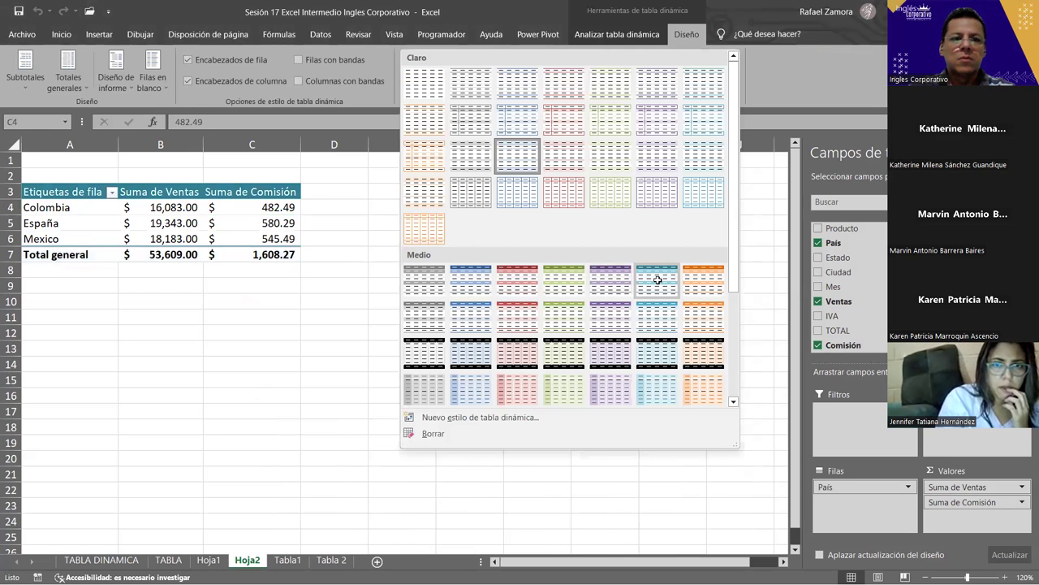
{"action": "left_click", "coordinate": [248, 227]}
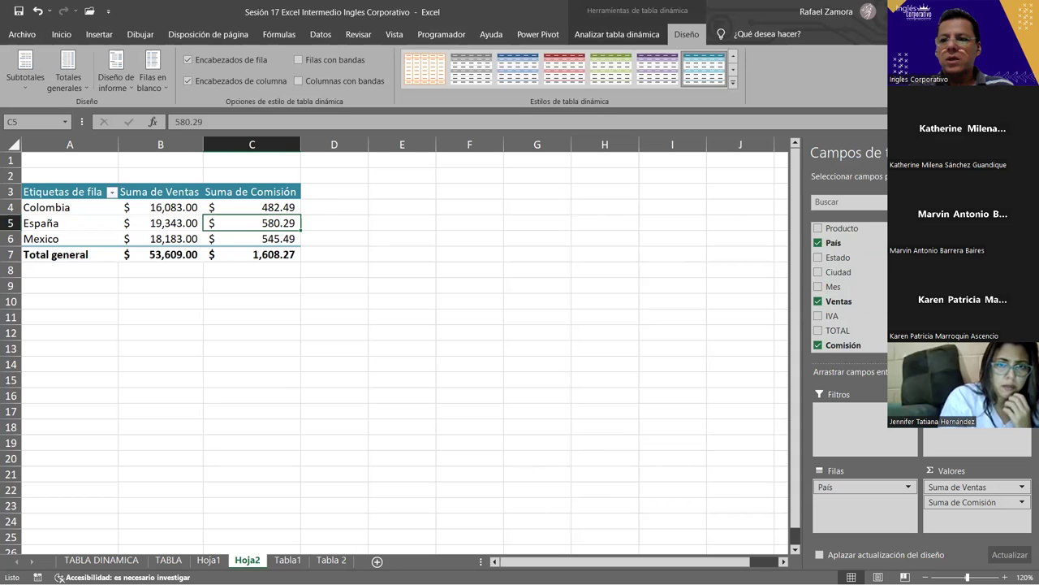
{"action": "scroll", "coordinate": [848, 284], "scroll_direction": "down", "scroll_amount": 1}
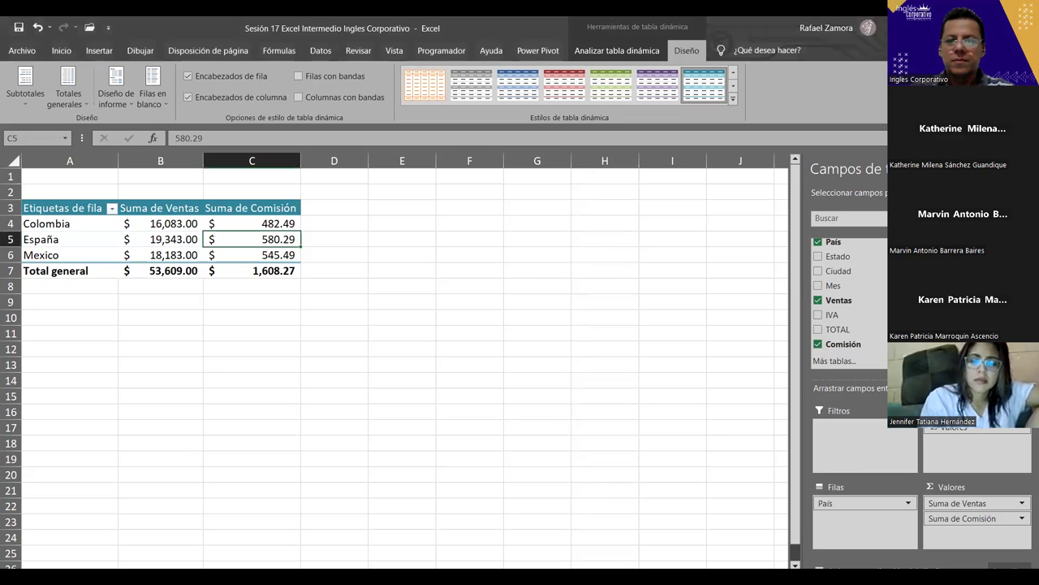
Click a cell in the Hoja2 country pivot so its PivotTable Fields pane appears.
{"action": "left_click", "coordinate": [696, 505]}
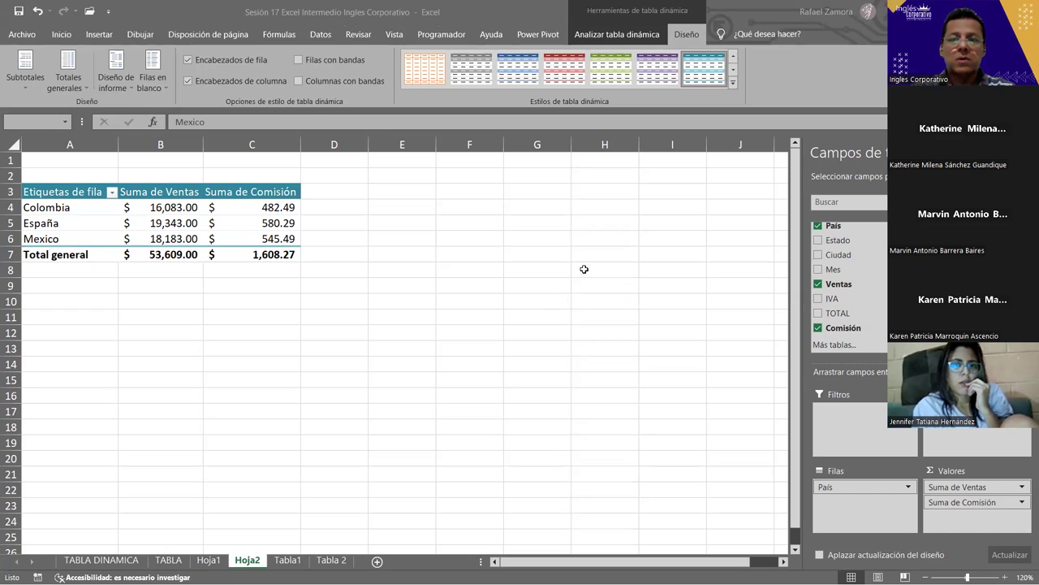
{"action": "key", "text": "alt+Tab"}
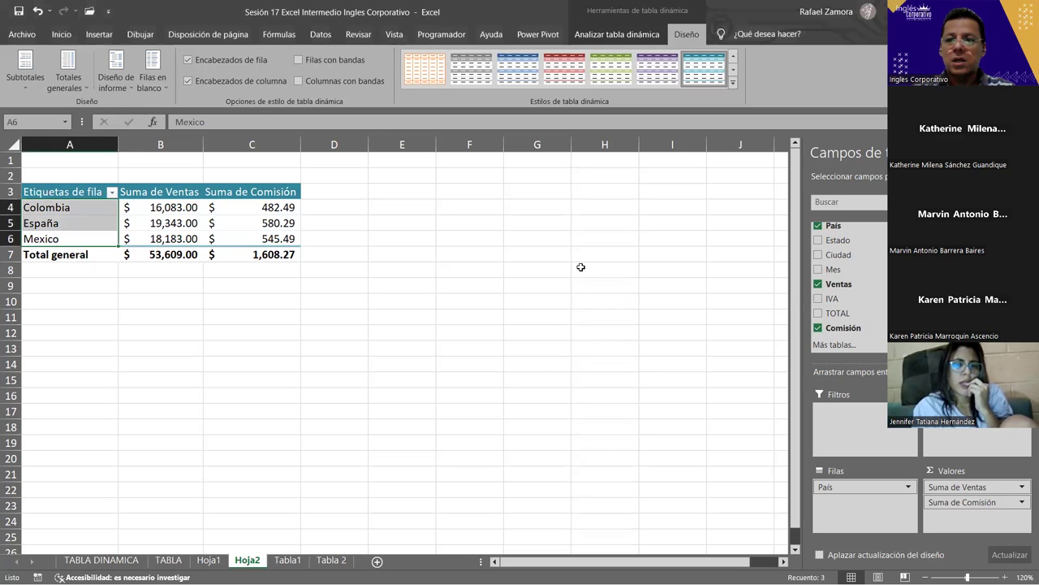
{"action": "left_click", "coordinate": [580, 267]}
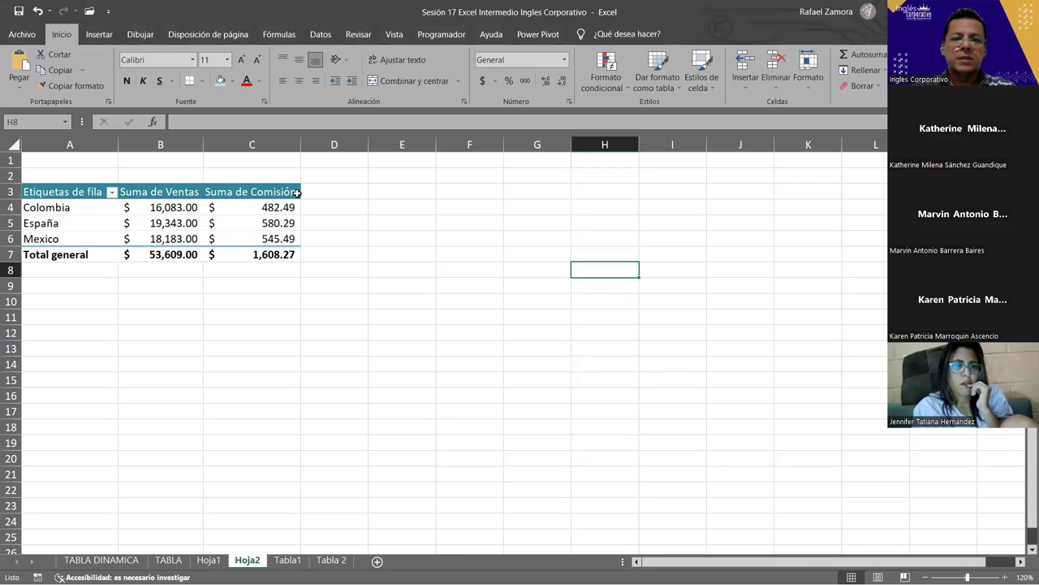
{"action": "left_click", "coordinate": [545, 245]}
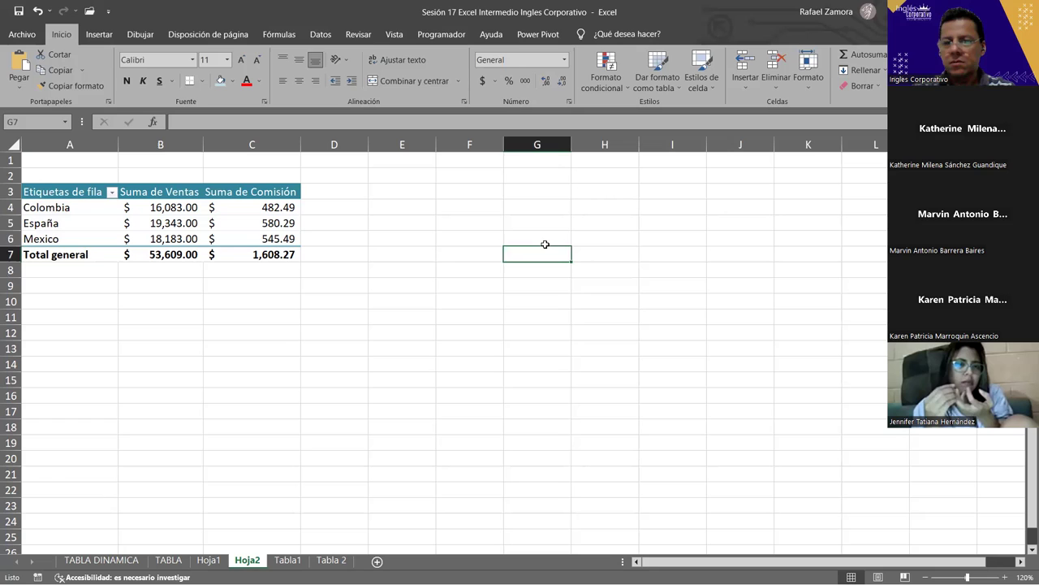
{"action": "left_click_drag", "start_coordinate": [545, 245], "coordinate": [654, 110]}
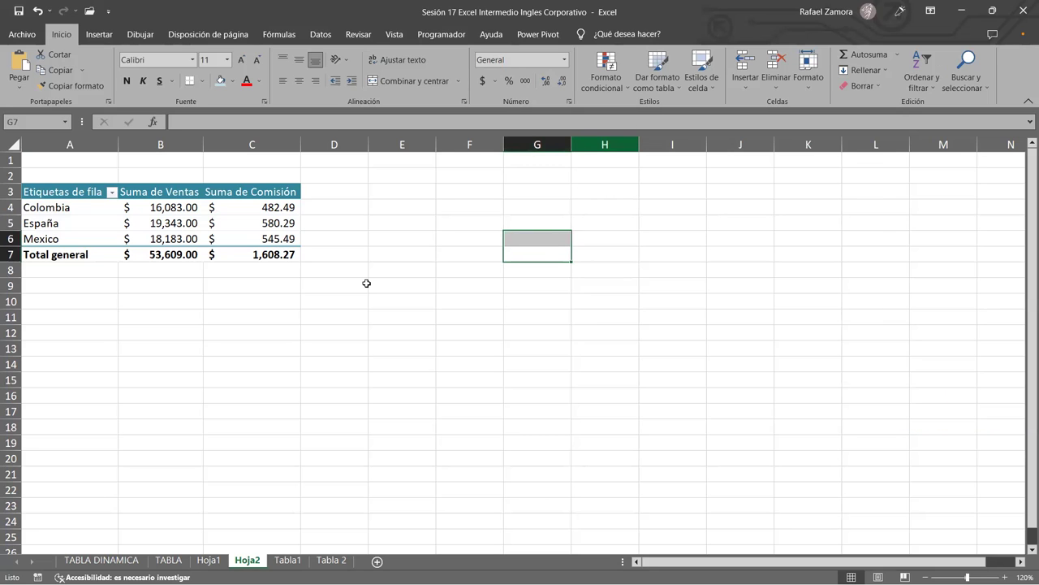
{"action": "left_click", "coordinate": [210, 235]}
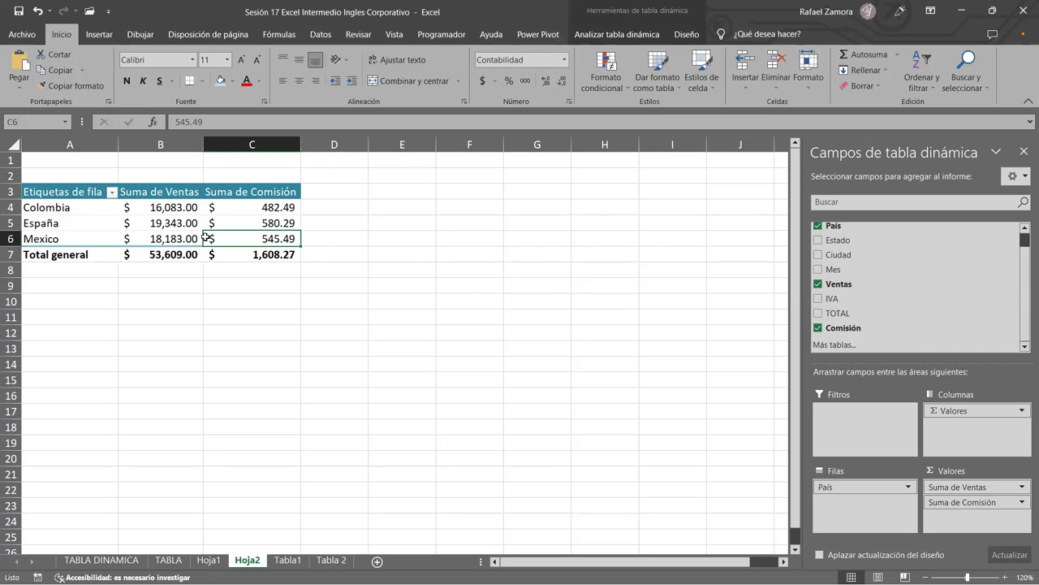
{"action": "left_click", "coordinate": [288, 559]}
{"action": "left_click", "coordinate": [248, 560]}
{"action": "left_click", "coordinate": [211, 560]}
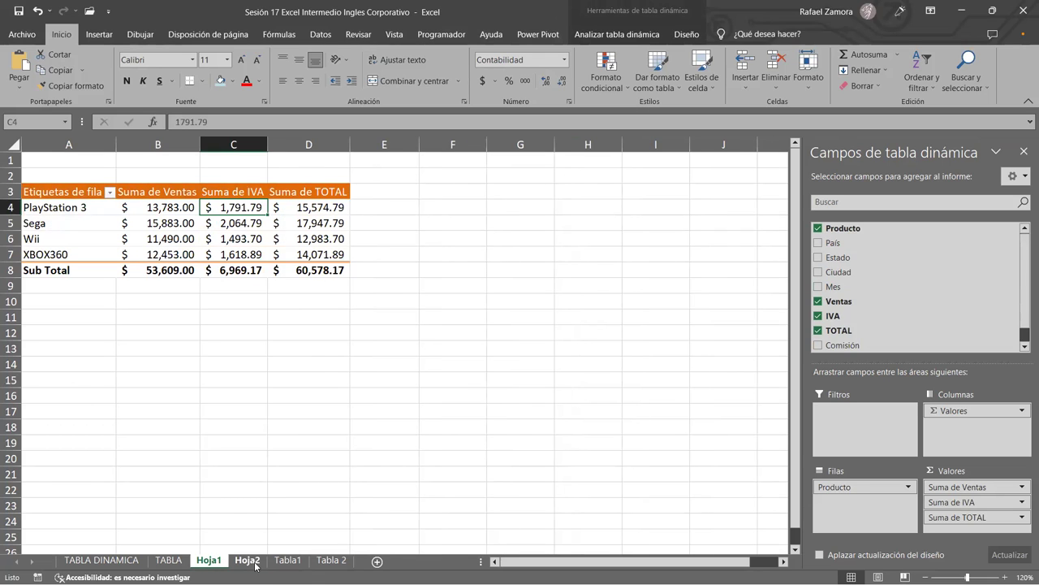
{"action": "left_click", "coordinate": [252, 562]}
{"action": "left_click", "coordinate": [213, 561]}
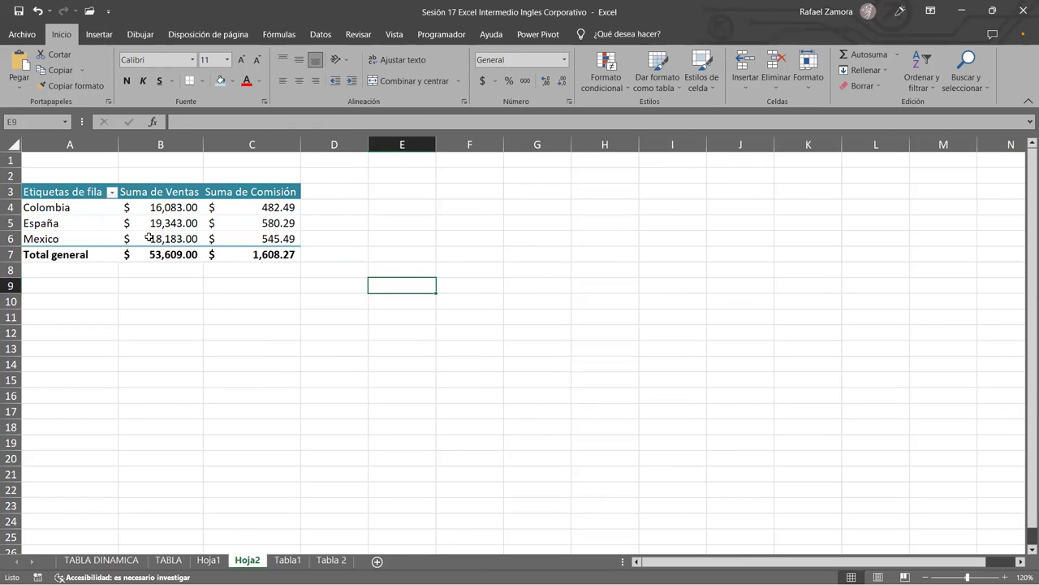
{"action": "left_click", "coordinate": [85, 217]}
{"action": "left_click", "coordinate": [145, 229]}
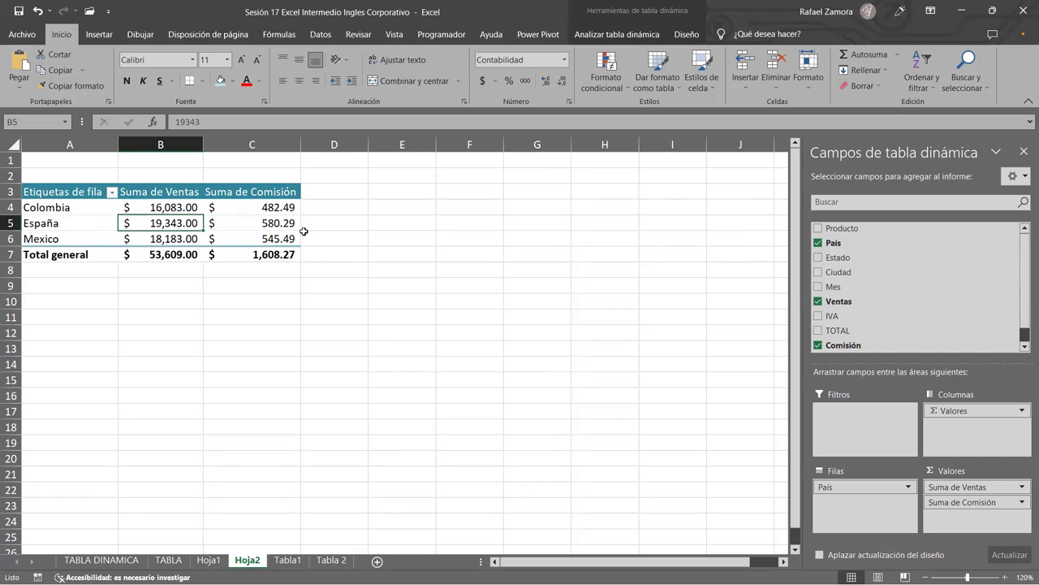
Insert a Circular 3D pivot chart of Suma de Ventas and place it below the table.
{"action": "left_click", "coordinate": [100, 36]}
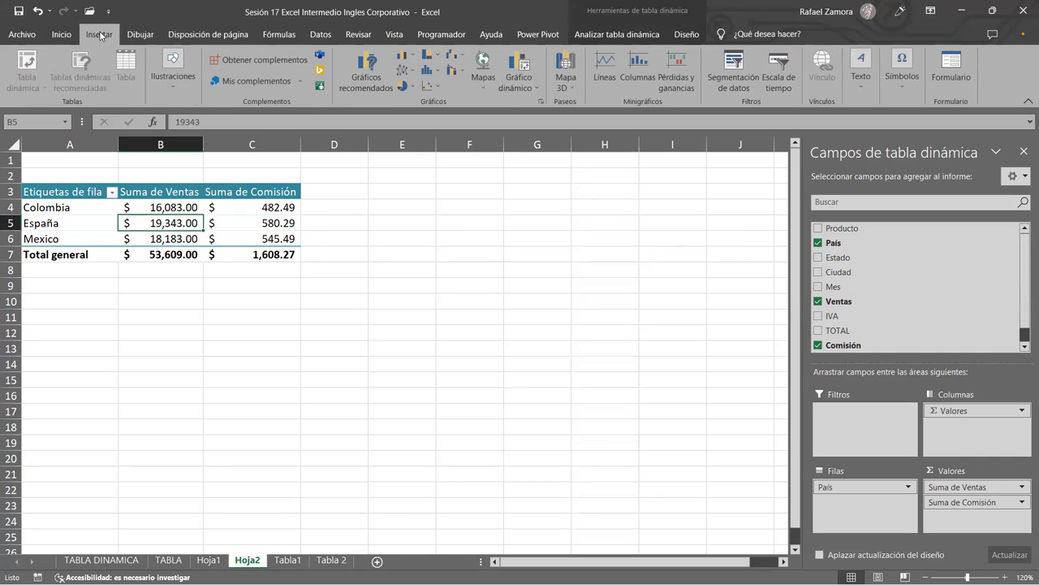
{"action": "left_click", "coordinate": [523, 68]}
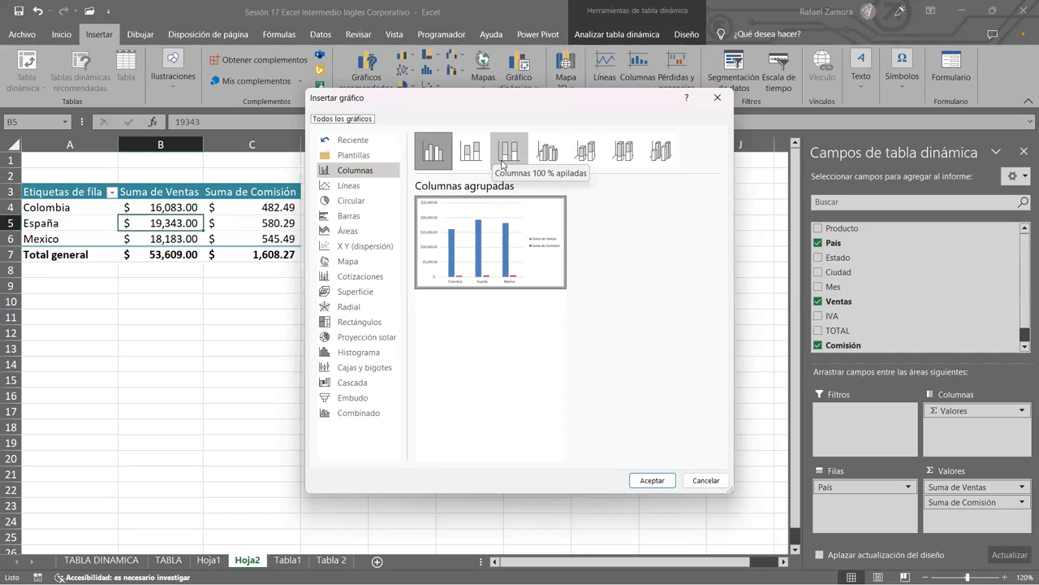
{"action": "left_click", "coordinate": [468, 156]}
{"action": "left_click", "coordinate": [442, 158]}
{"action": "left_click", "coordinate": [538, 155]}
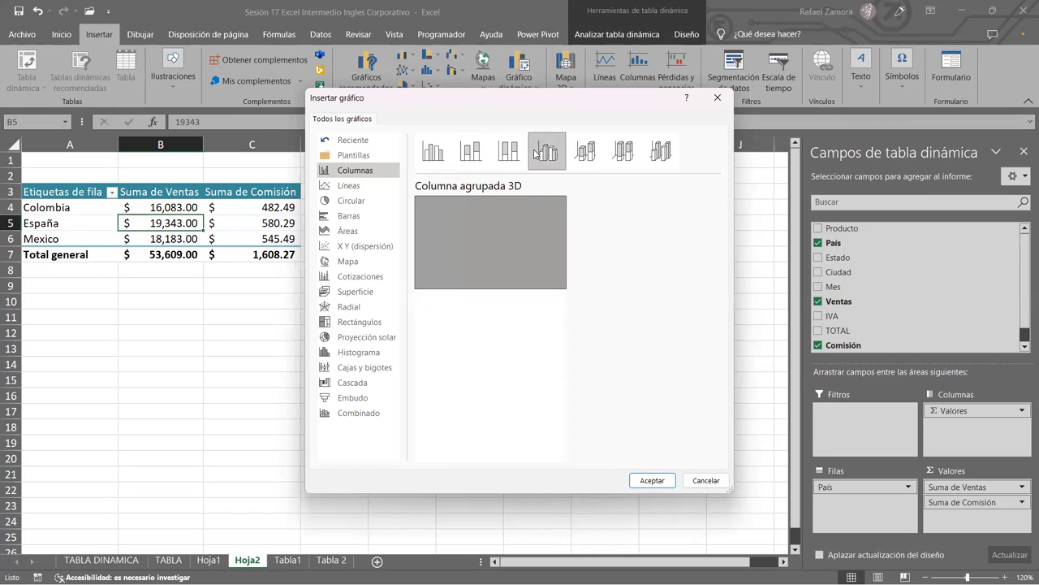
{"action": "left_click", "coordinate": [359, 187]}
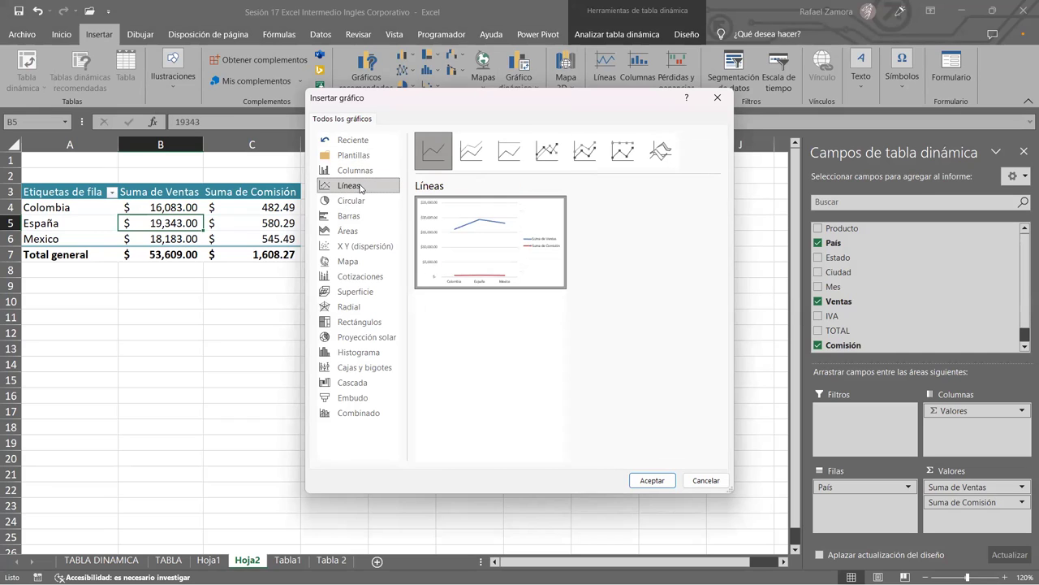
{"action": "left_click", "coordinate": [366, 203]}
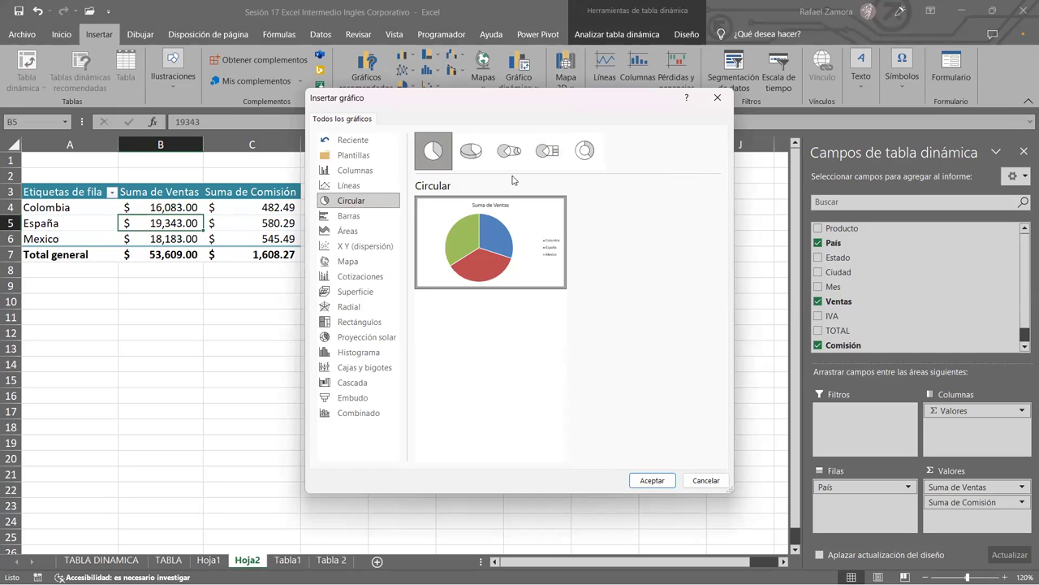
{"action": "left_click", "coordinate": [471, 151]}
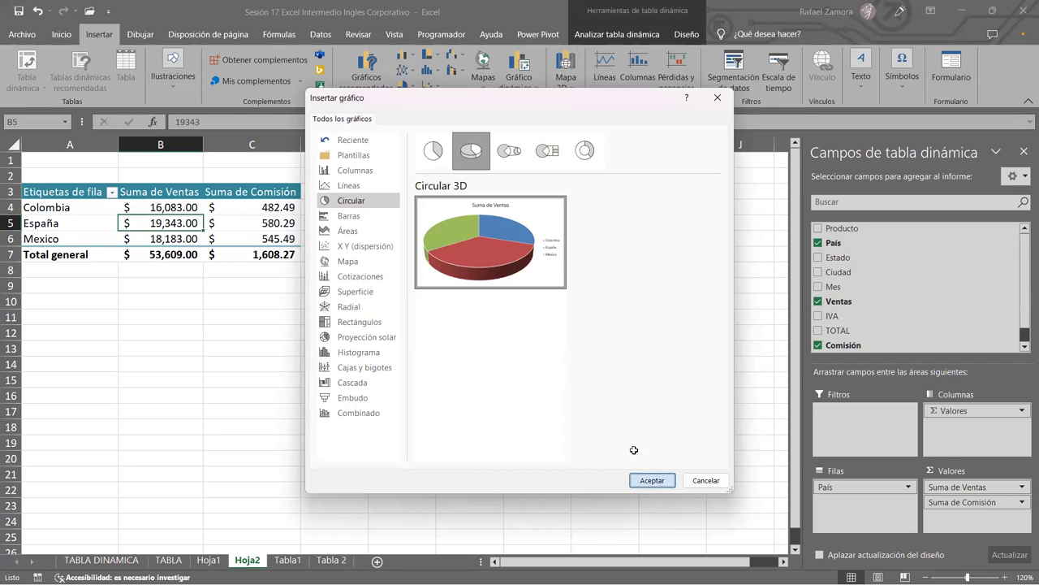
{"action": "double_click", "coordinate": [466, 242]}
{"action": "mouse_move", "coordinate": [465, 234]}
{"action": "left_mouse_down"}
{"action": "mouse_move", "coordinate": [610, 181]}
{"action": "mouse_move", "coordinate": [556, 262]}
{"action": "left_mouse_up"}
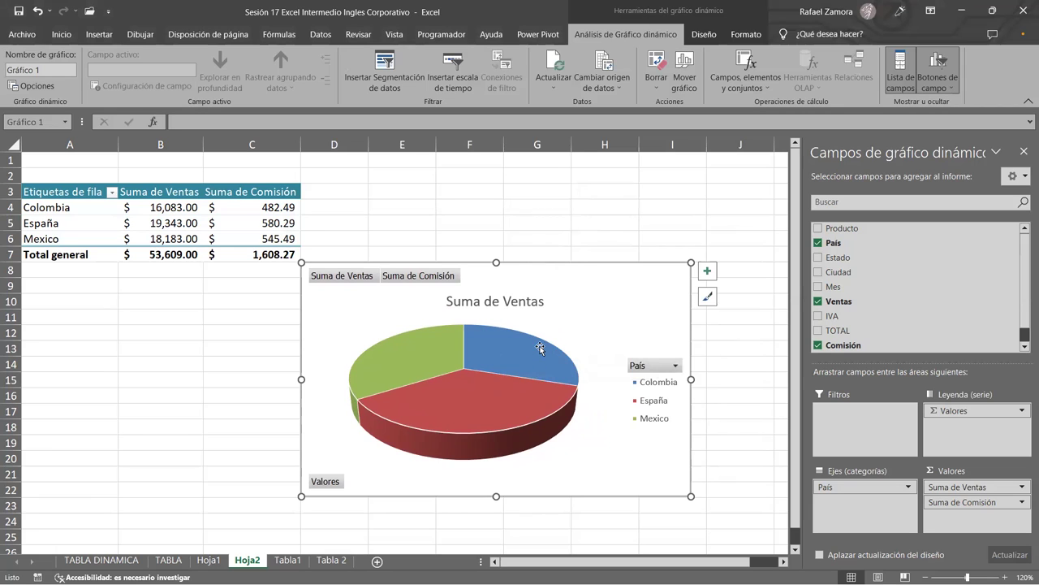
Widen and heighten the pie chart, then undo those size changes.
{"action": "left_click", "coordinate": [576, 222]}
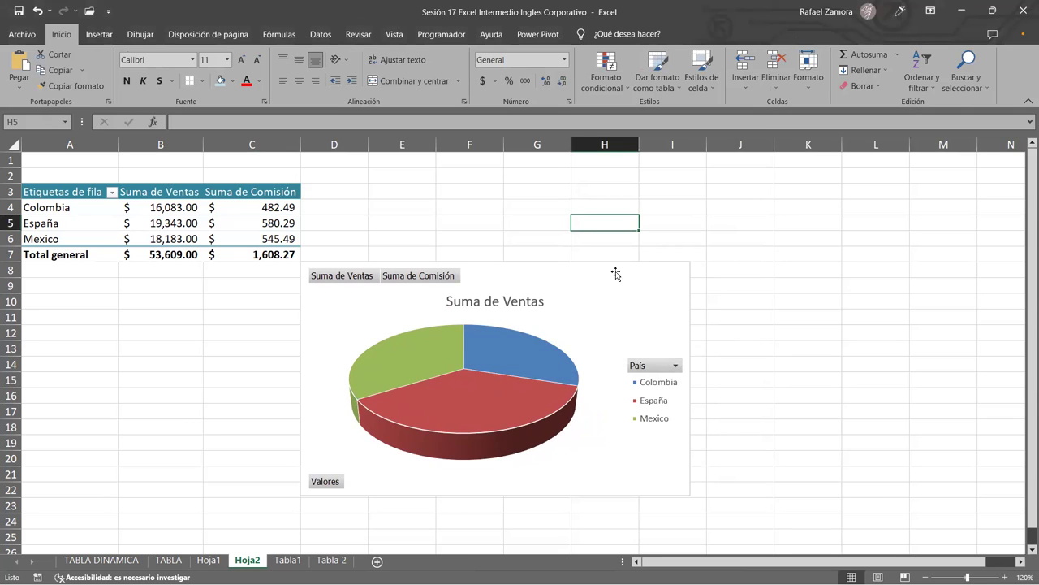
{"action": "left_click", "coordinate": [381, 408]}
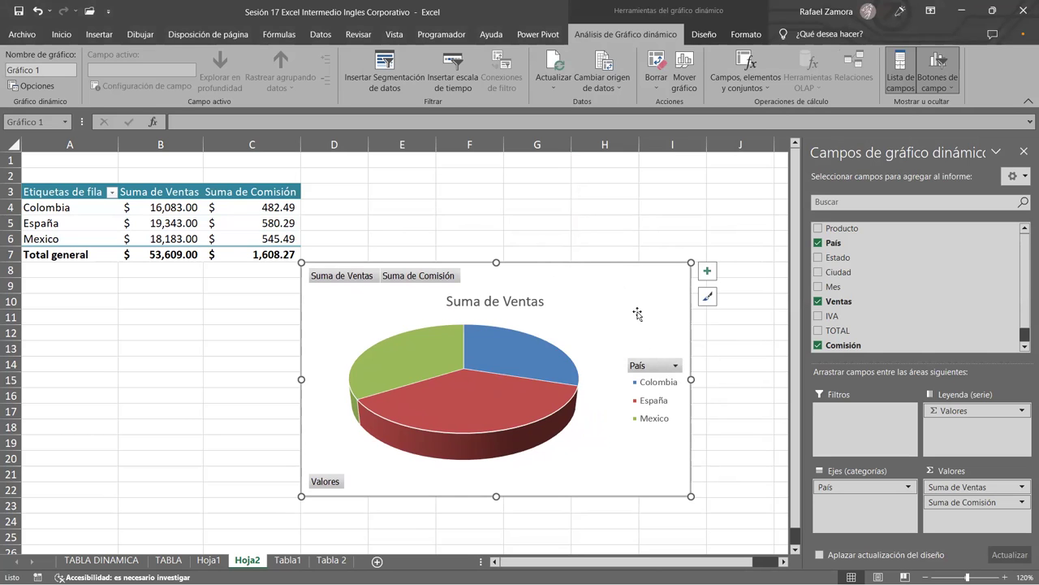
{"action": "scroll", "coordinate": [734, 388], "scroll_direction": "down", "scroll_amount": 1}
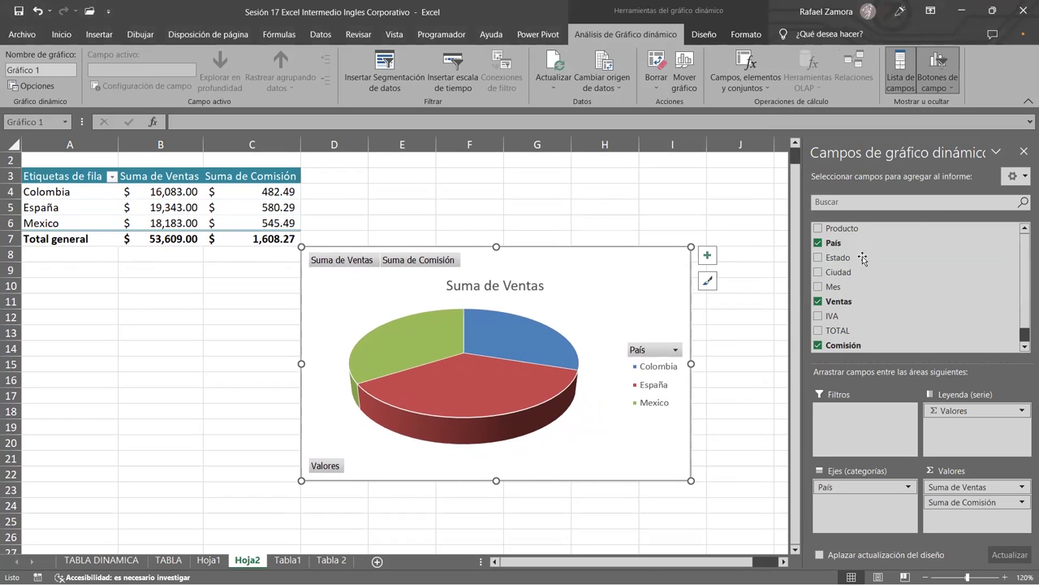
{"action": "left_click", "coordinate": [739, 301]}
{"action": "left_click", "coordinate": [683, 316]}
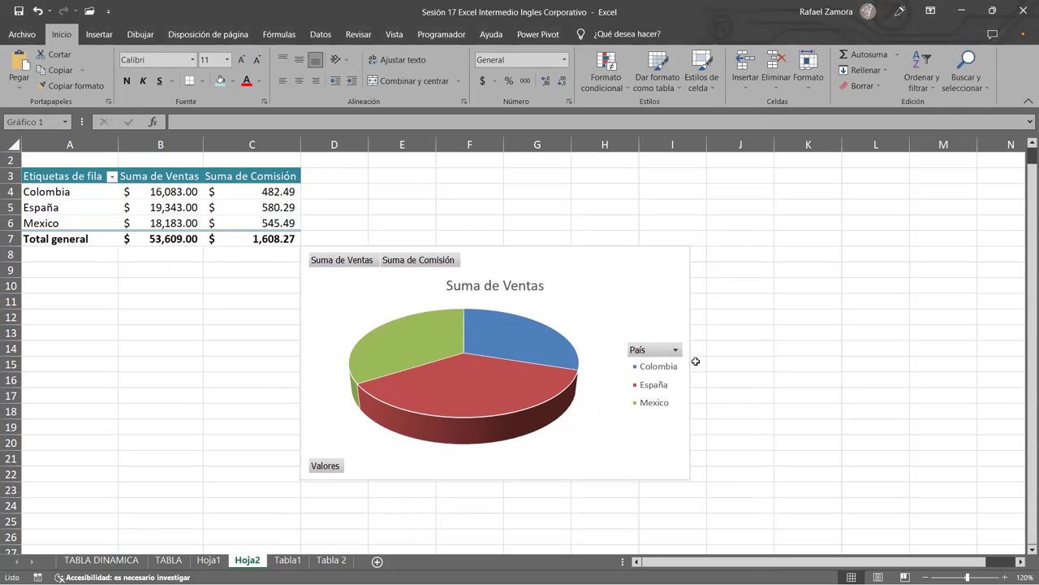
{"action": "left_click_drag", "start_coordinate": [689, 363], "coordinate": [731, 363]}
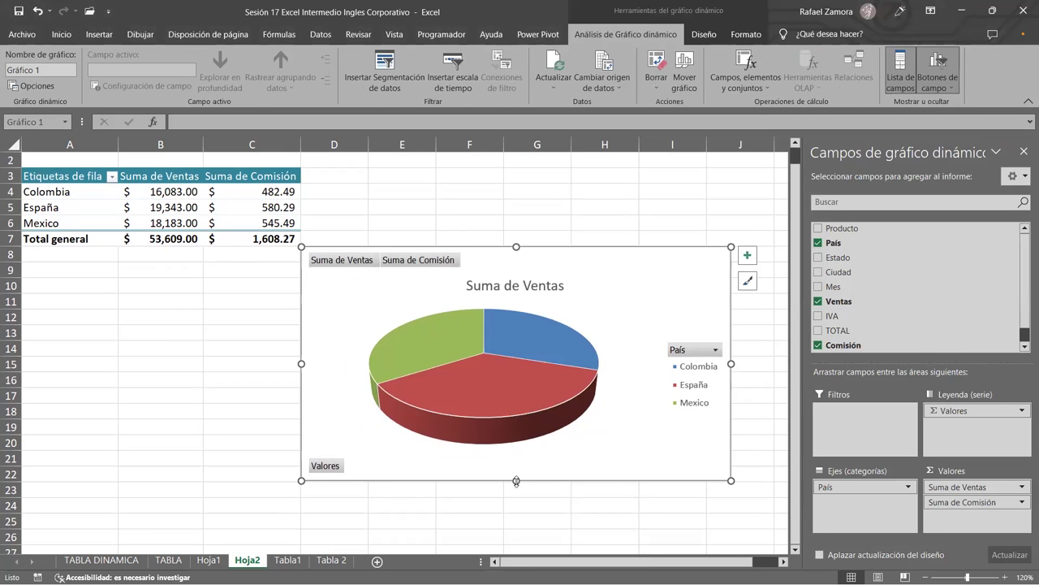
{"action": "left_click_drag", "start_coordinate": [516, 480], "coordinate": [516, 515]}
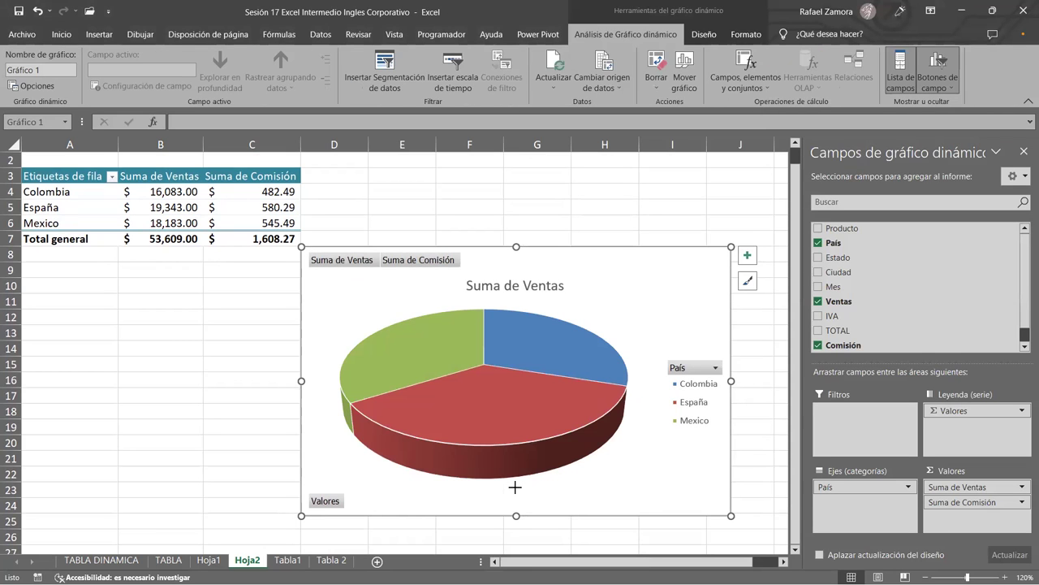
{"action": "key", "text": "ctrl+z"}
{"action": "key", "text": "ctrl+z"}
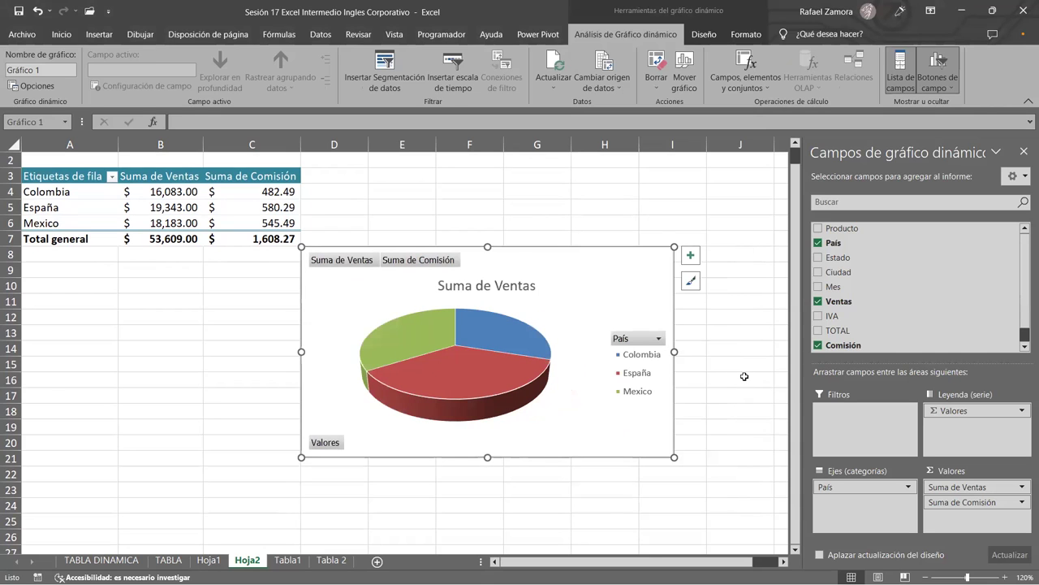
{"action": "key", "text": "ctrl+y"}
{"action": "key", "text": "ctrl+y"}
{"action": "key", "text": "ctrl+z"}
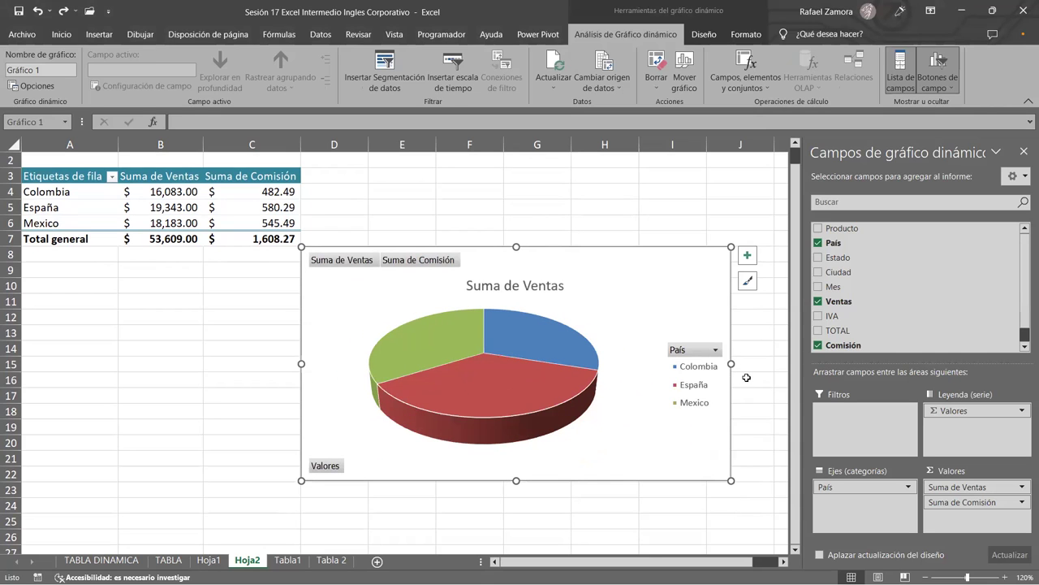
{"action": "key", "text": "ctrl+z"}
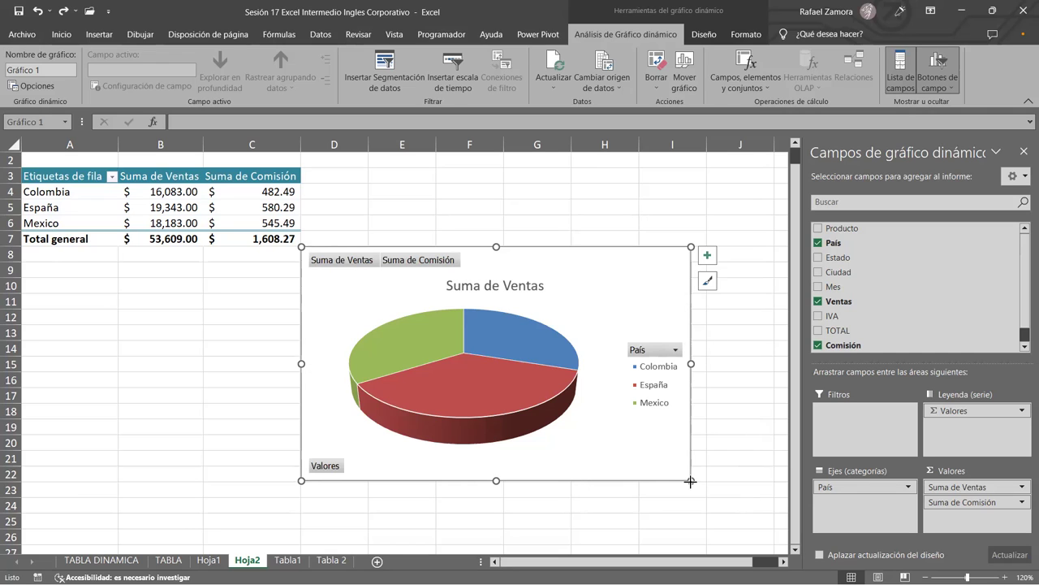
Shrink the pie chart from its corner and open the País row-label filter.
{"action": "left_click_drag", "start_coordinate": [691, 481], "coordinate": [599, 425]}
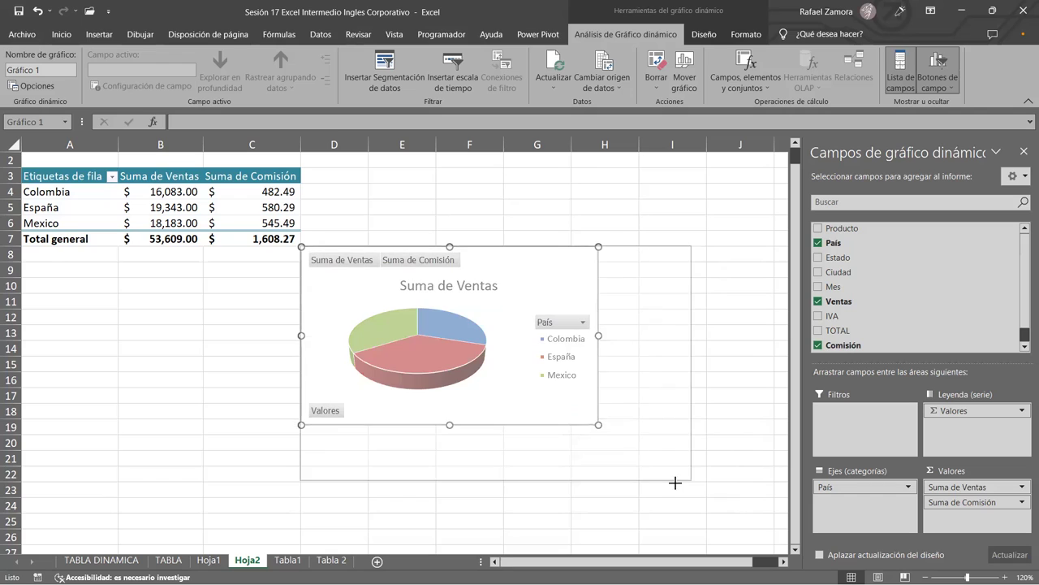
{"action": "mouse_move", "coordinate": [689, 468]}
{"action": "left_mouse_down"}
{"action": "mouse_move", "coordinate": [665, 476]}
{"action": "mouse_move", "coordinate": [664, 466]}
{"action": "left_mouse_up"}
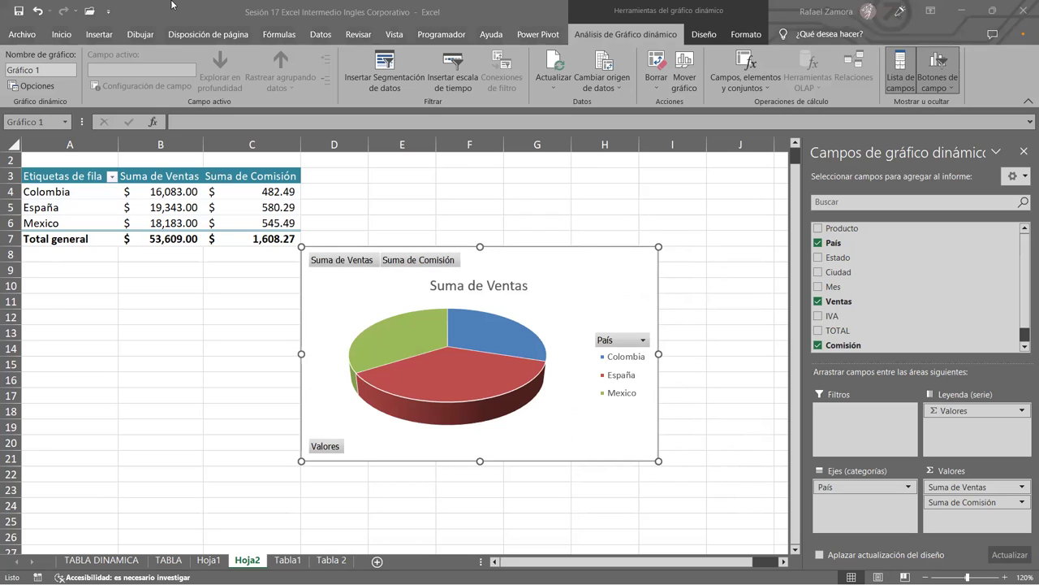
{"action": "left_click", "coordinate": [630, 257]}
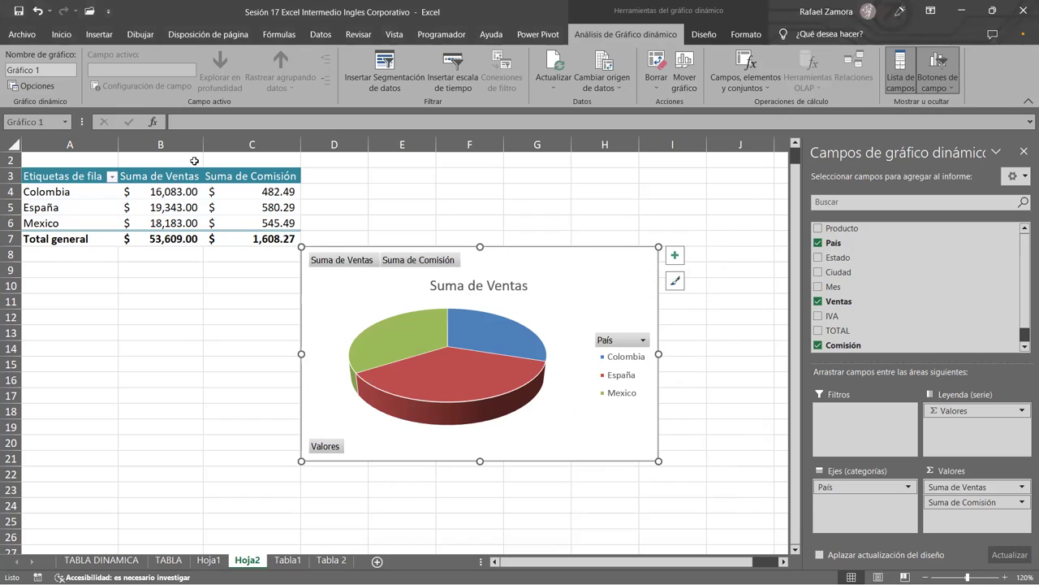
{"action": "left_click", "coordinate": [113, 177]}
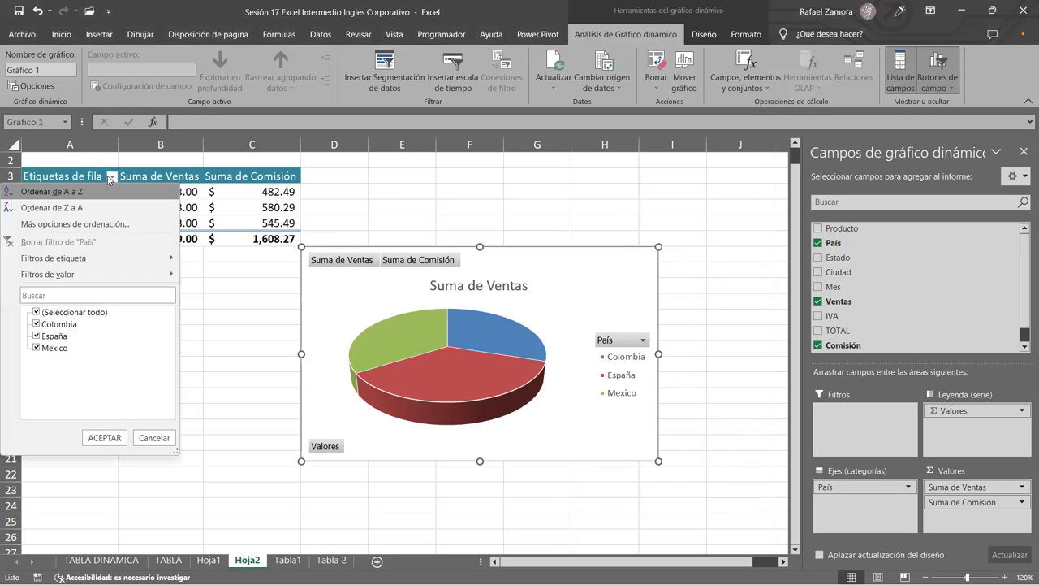
Filter the País row labels to Colombia and España only.
{"action": "left_click", "coordinate": [740, 300]}
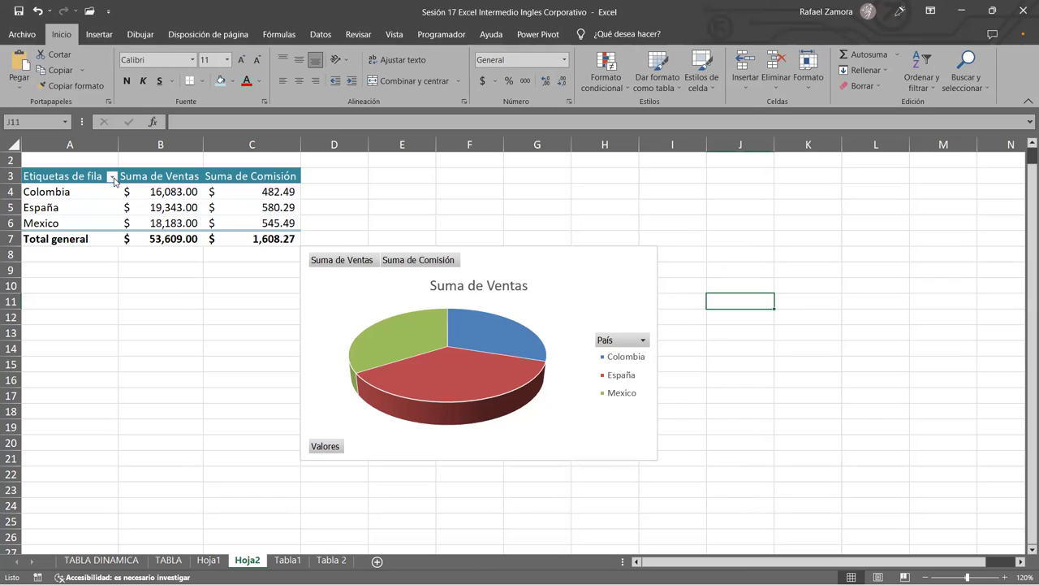
{"action": "left_click", "coordinate": [113, 177]}
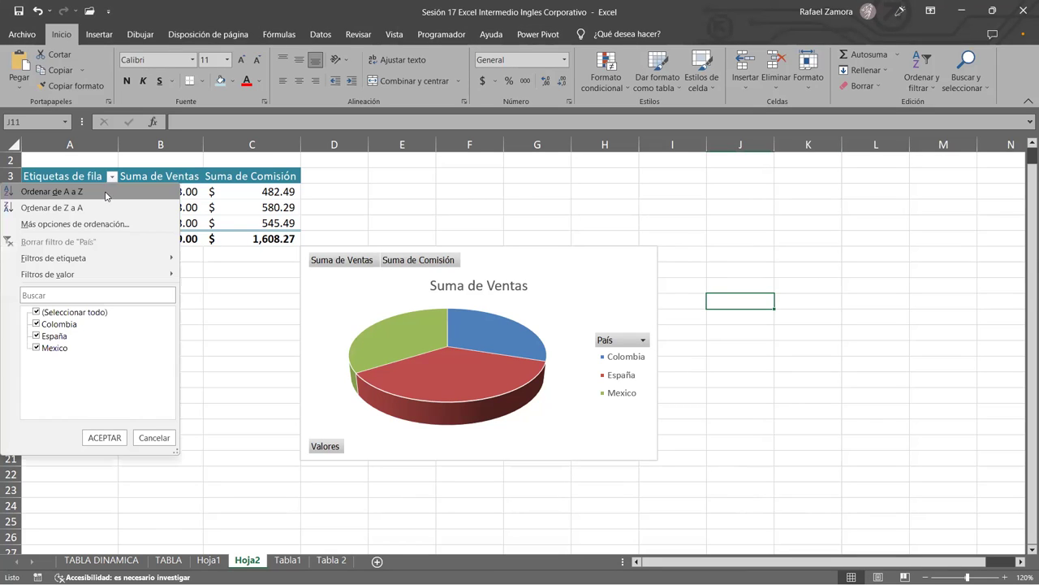
{"action": "left_click", "coordinate": [37, 312]}
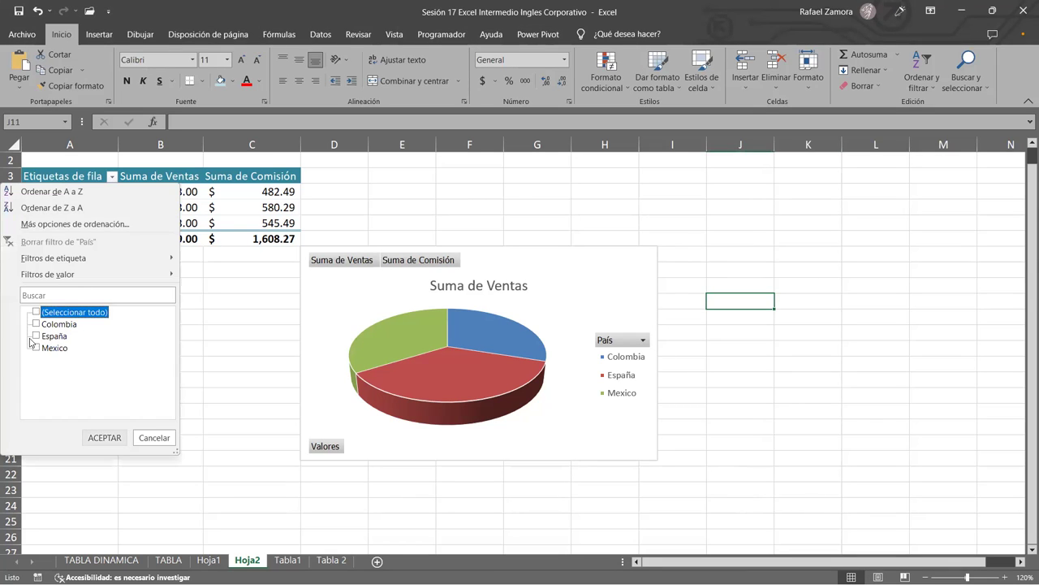
{"action": "left_click", "coordinate": [35, 335]}
{"action": "left_click", "coordinate": [35, 324]}
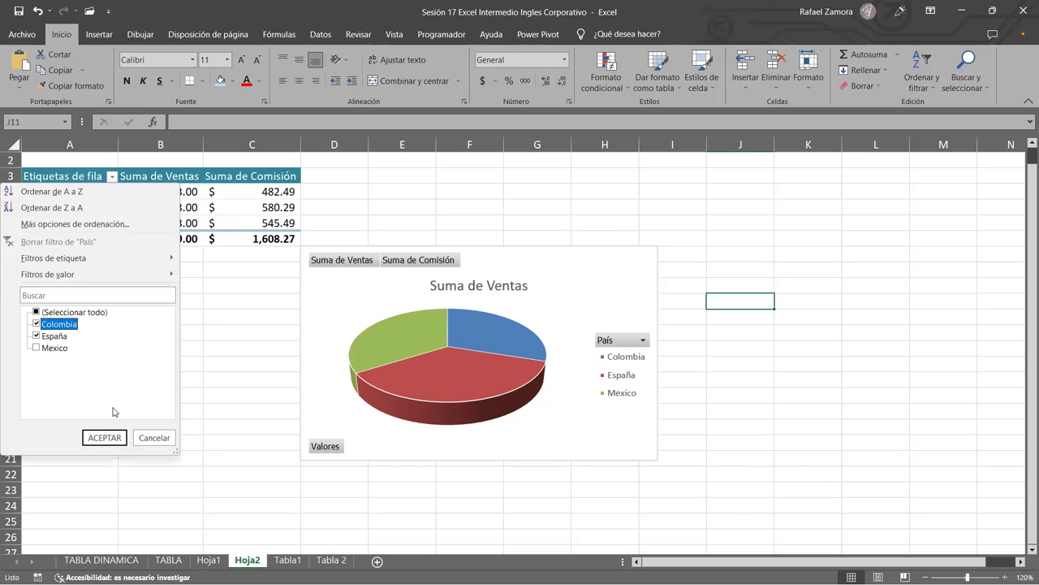
{"action": "left_click", "coordinate": [106, 437]}
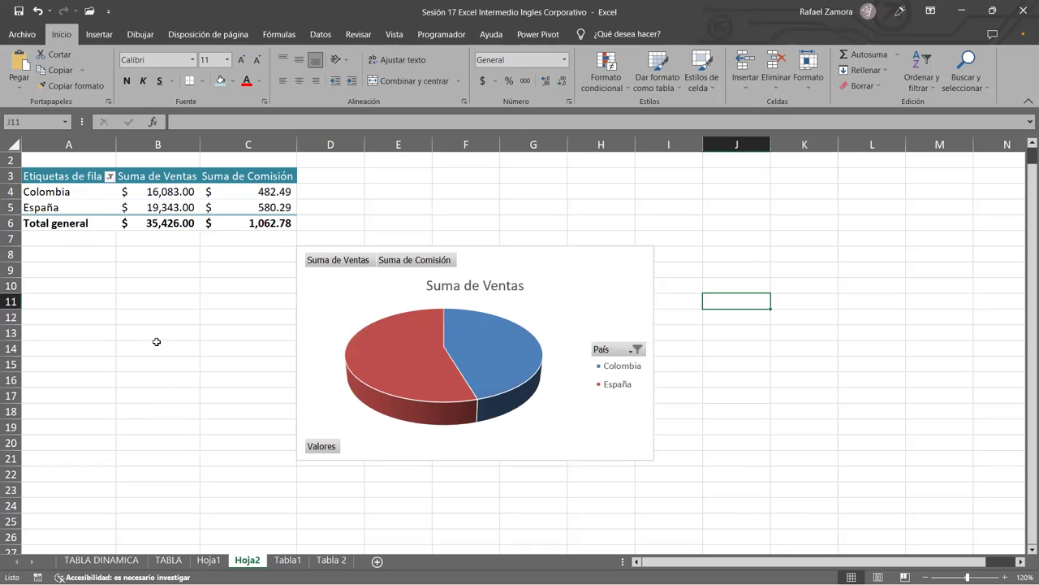
Swap España for Mexico in the filter, then clear the País filter entirely.
{"action": "left_click", "coordinate": [109, 177]}
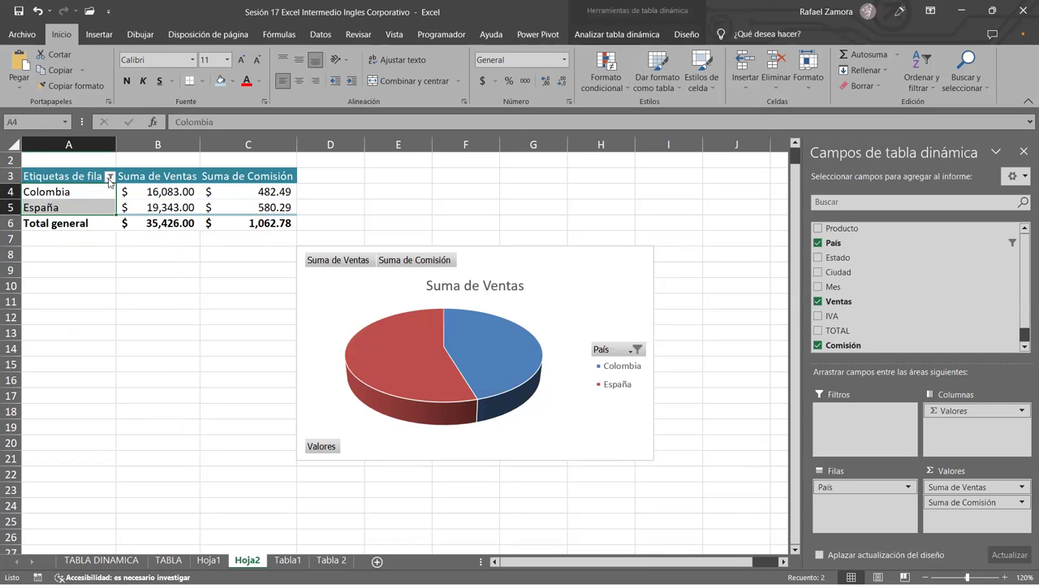
{"action": "left_click", "coordinate": [110, 178]}
{"action": "left_click", "coordinate": [36, 348]}
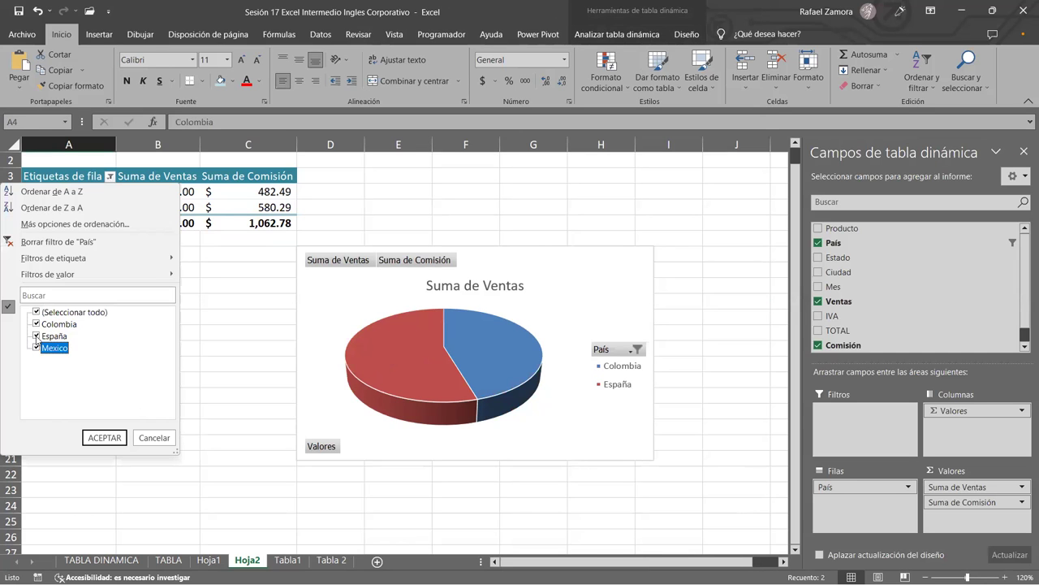
{"action": "left_click", "coordinate": [37, 336]}
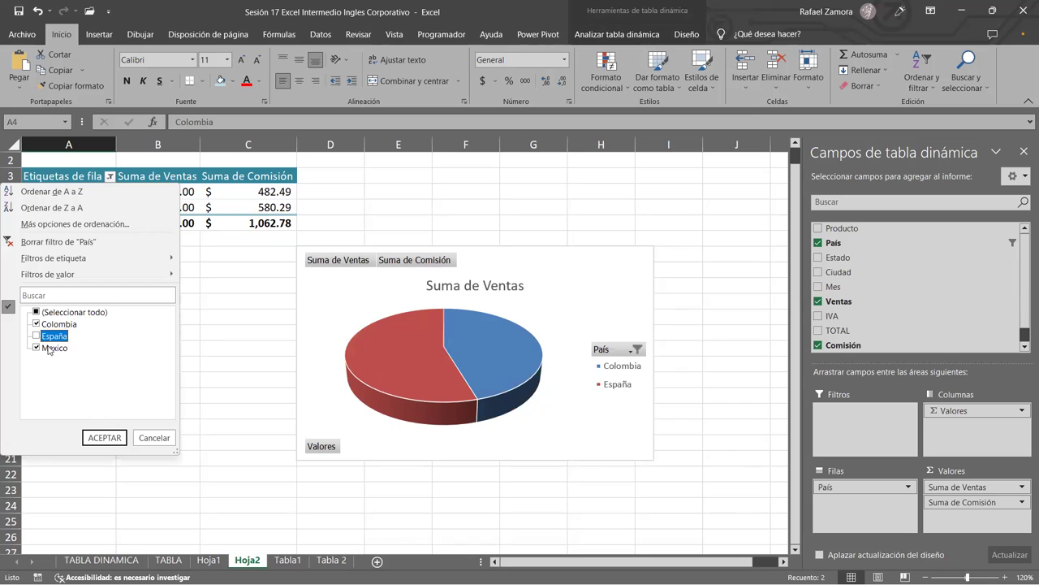
{"action": "left_click", "coordinate": [98, 437]}
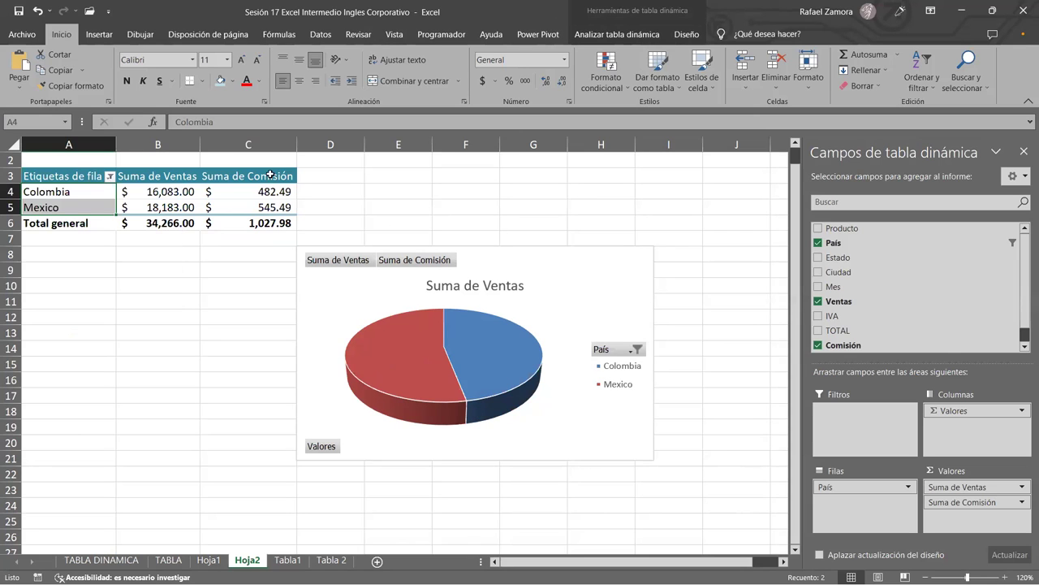
{"action": "left_click", "coordinate": [108, 178]}
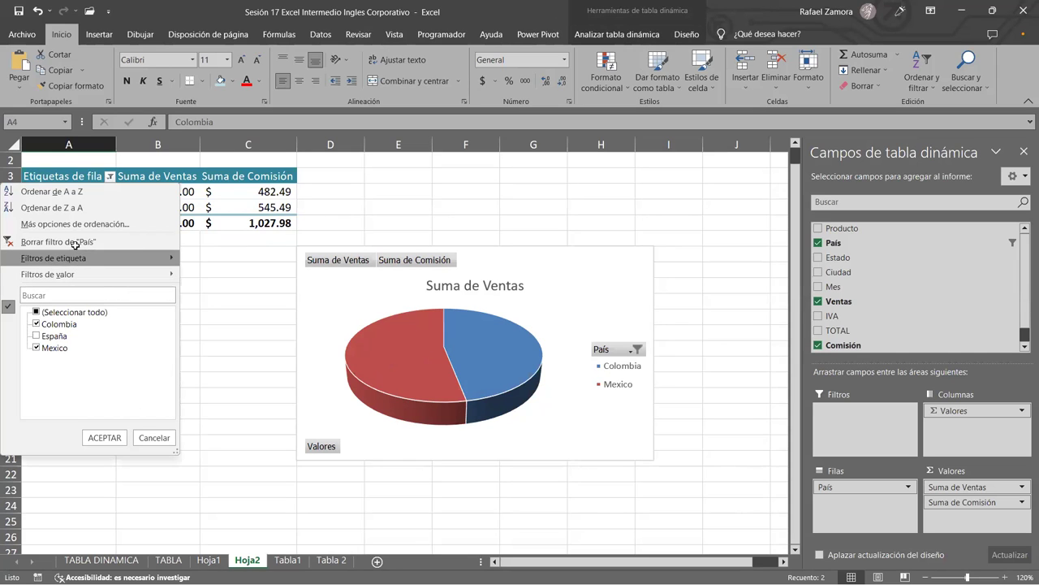
{"action": "left_click", "coordinate": [75, 242]}
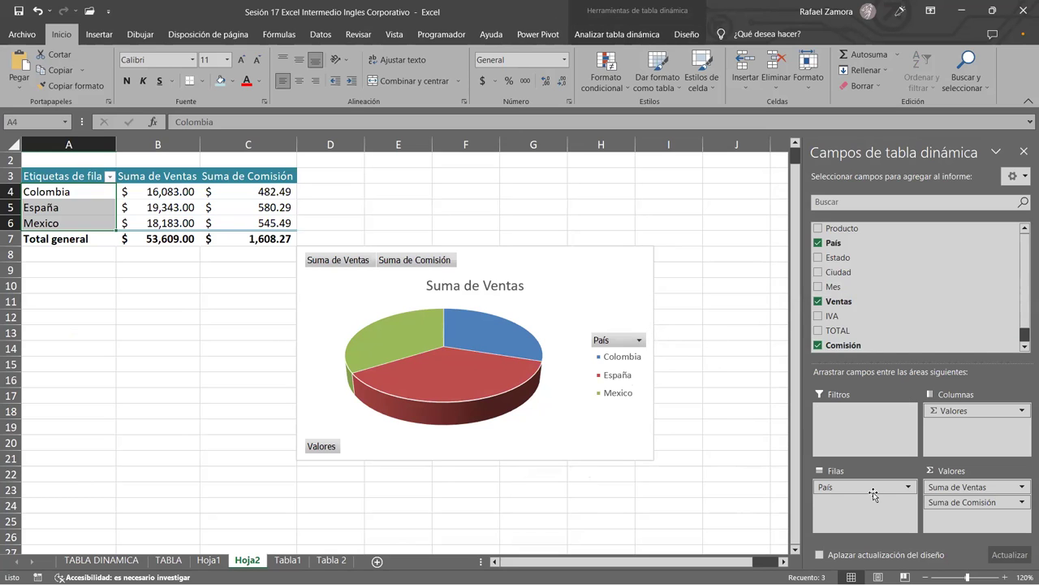
Replace País with Producto in the rows and move the pie chart beside the table.
{"action": "left_click_drag", "start_coordinate": [842, 228], "coordinate": [847, 491]}
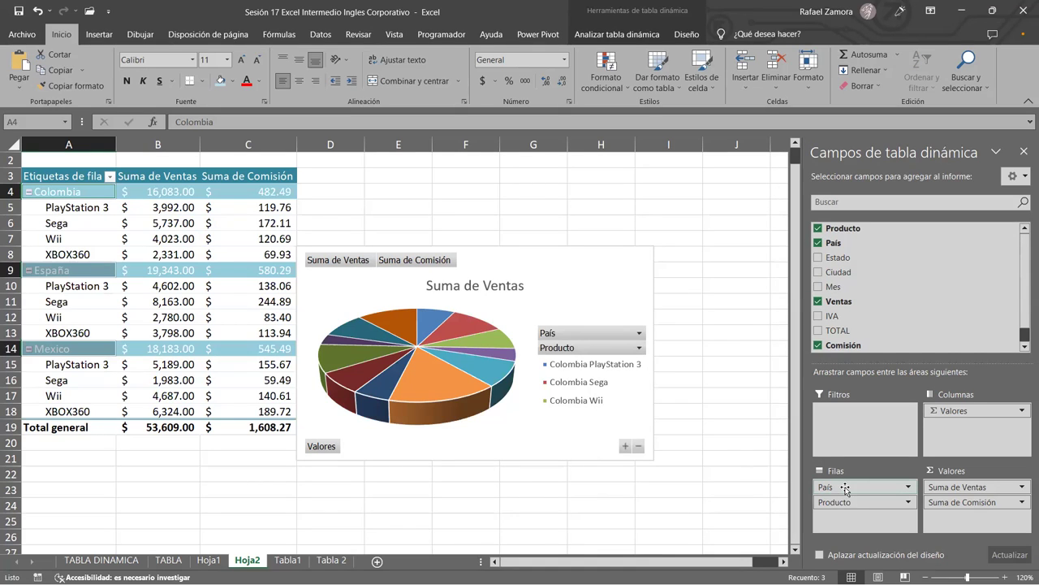
{"action": "left_click_drag", "start_coordinate": [846, 490], "coordinate": [887, 291]}
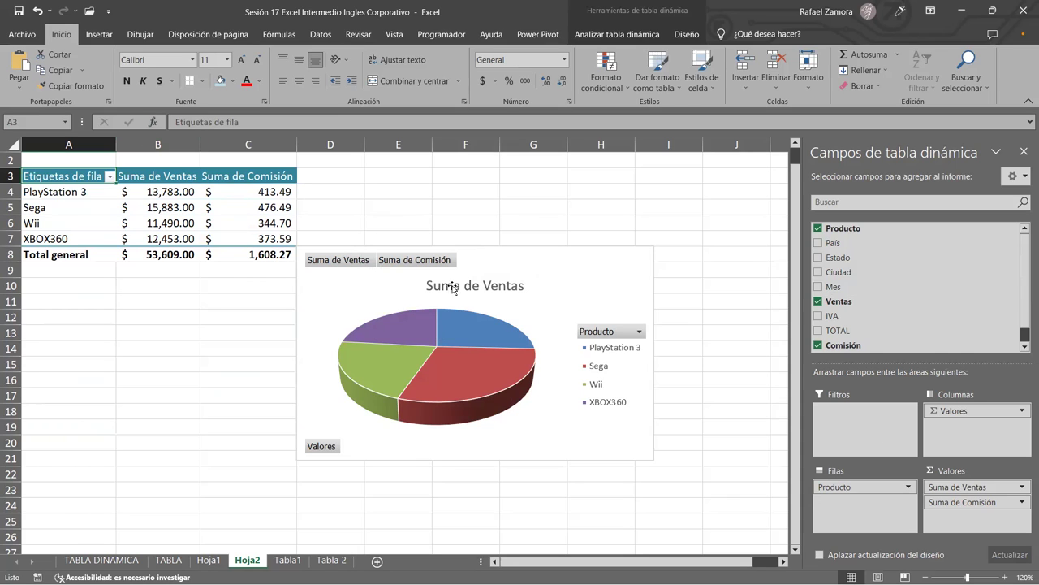
{"action": "left_click_drag", "start_coordinate": [496, 249], "coordinate": [611, 284]}
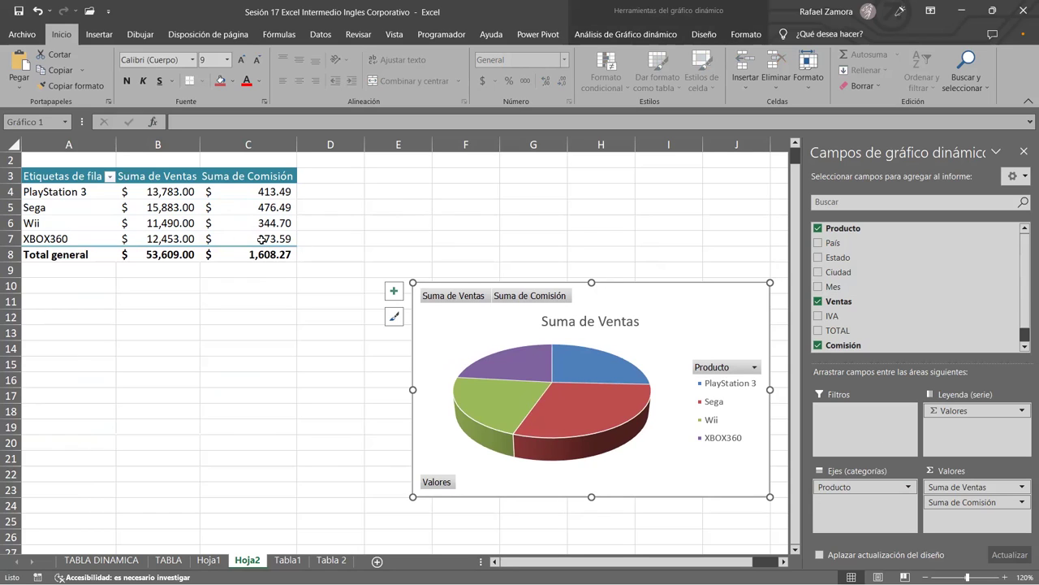
{"action": "left_click_drag", "start_coordinate": [635, 285], "coordinate": [635, 281]}
Add País back to the rows, placed above Producto.
{"action": "left_click", "coordinate": [635, 281]}
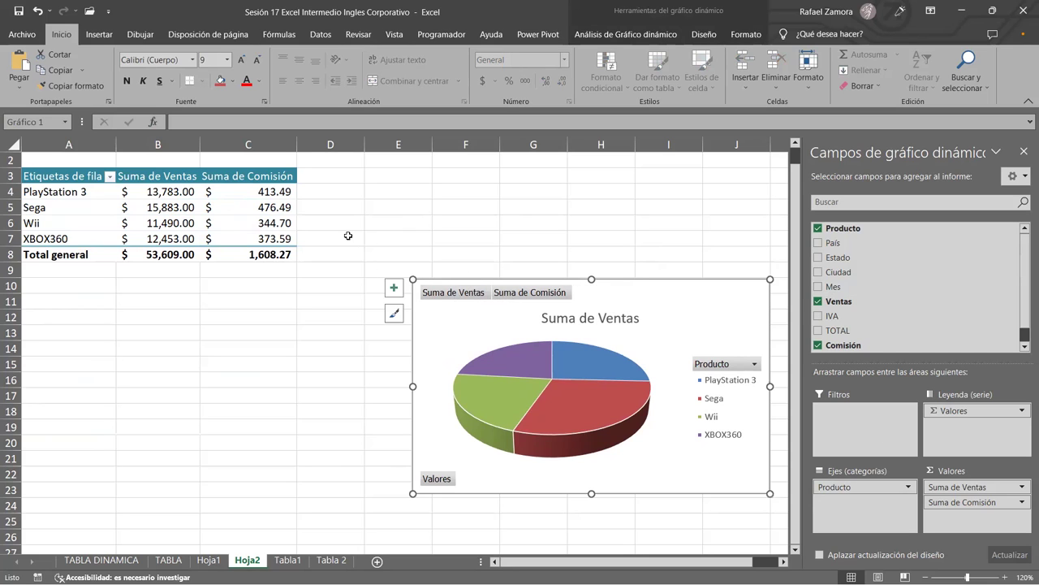
{"action": "left_click", "coordinate": [208, 221]}
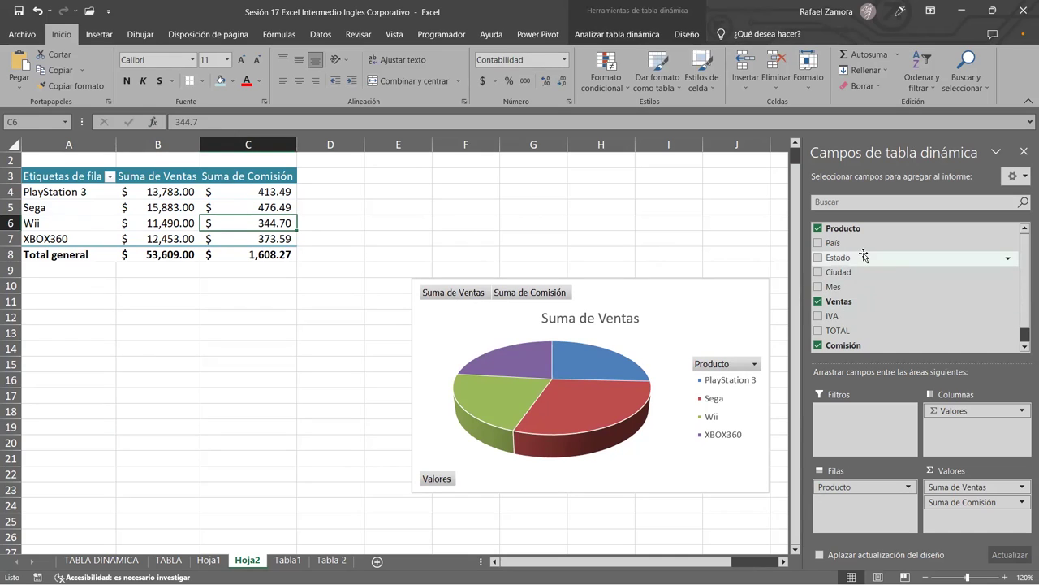
{"action": "left_click_drag", "start_coordinate": [861, 246], "coordinate": [861, 501]}
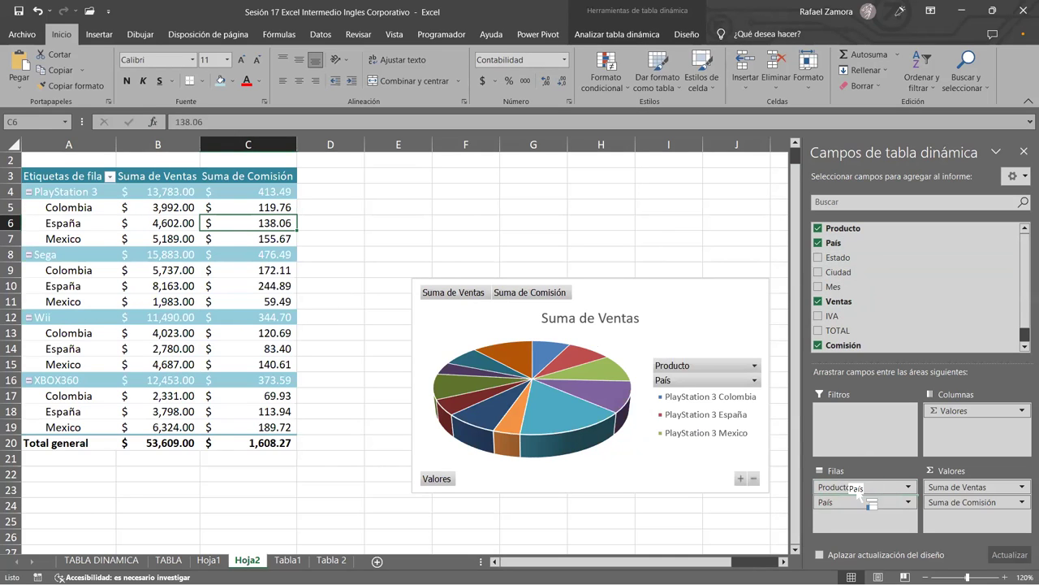
{"action": "left_click_drag", "start_coordinate": [857, 487], "coordinate": [859, 509]}
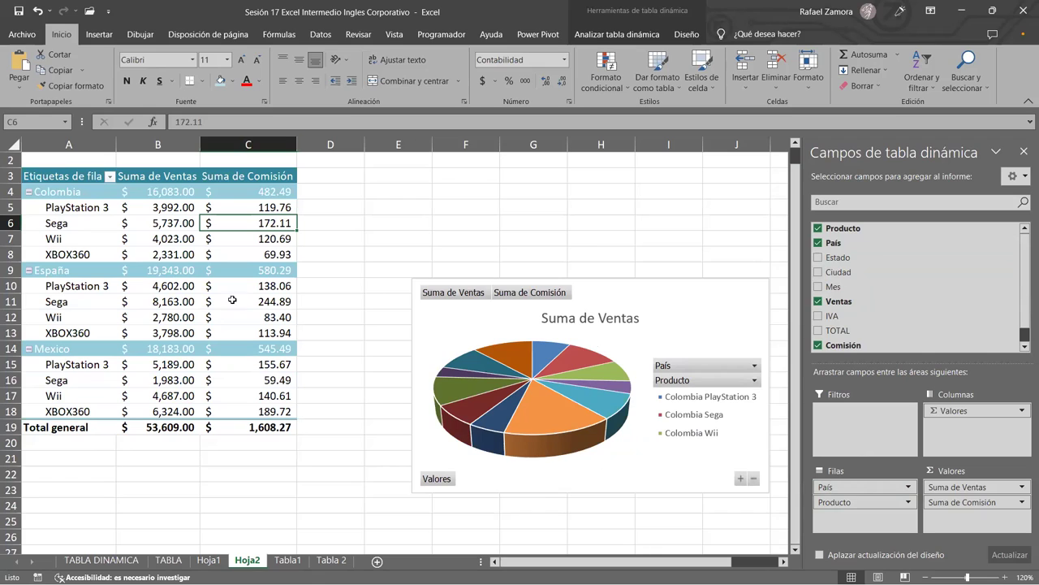
Exclude España using the chart's País filter.
{"action": "left_click", "coordinate": [754, 368]}
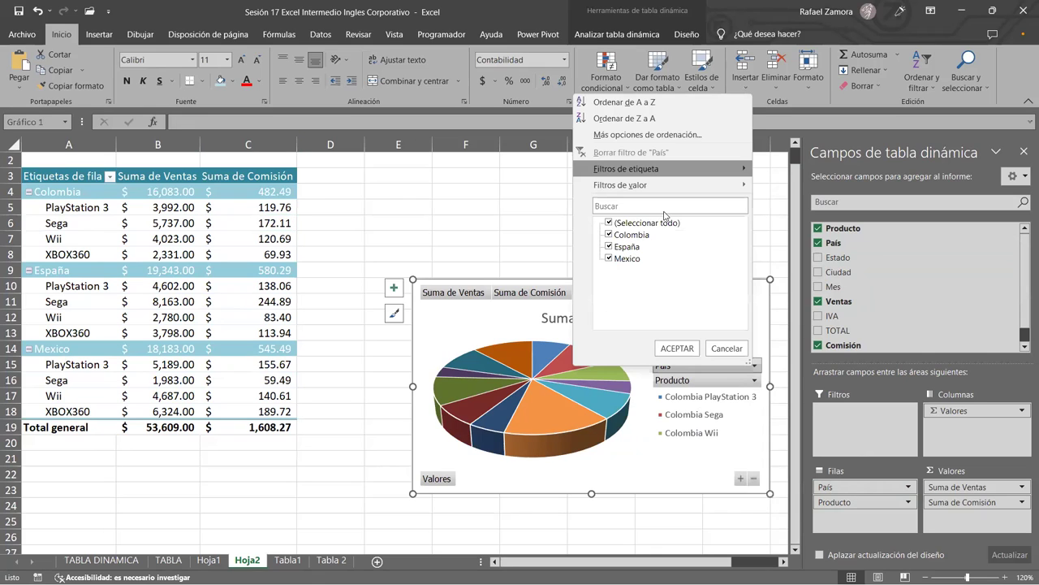
{"action": "left_click", "coordinate": [610, 245]}
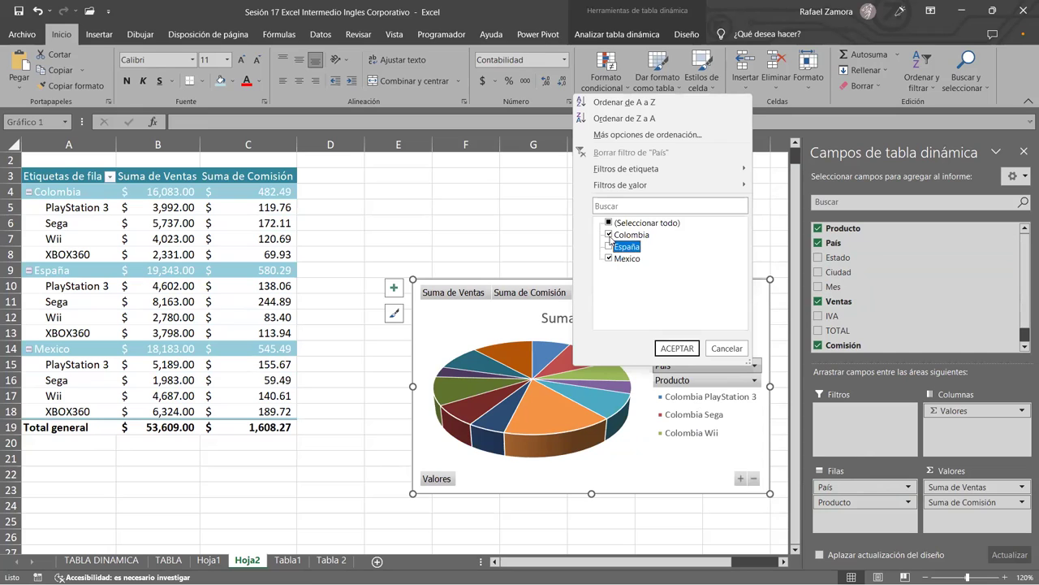
{"action": "left_click", "coordinate": [678, 349]}
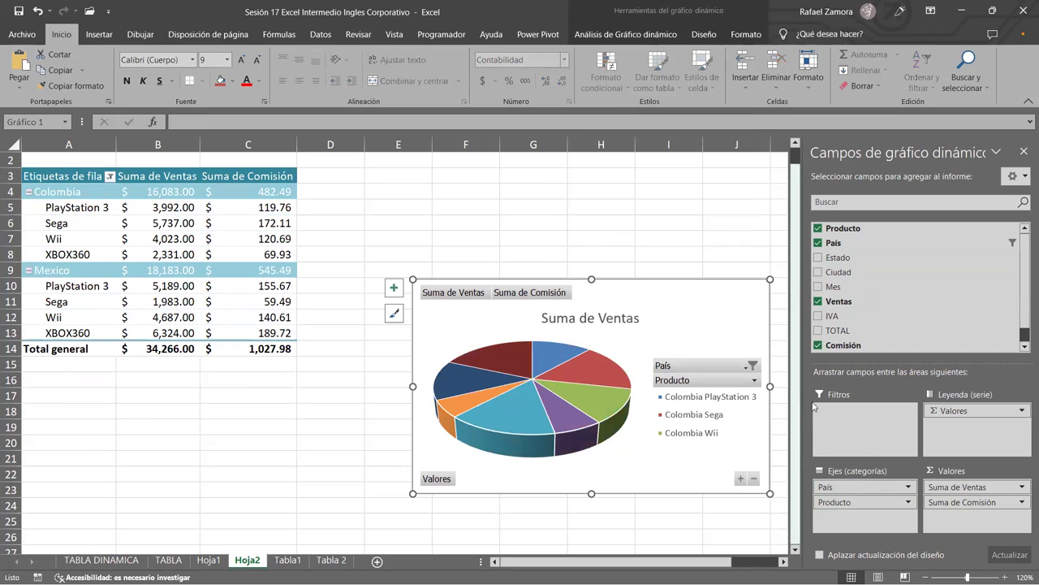
Exclude Sega and Wii, keeping only PlayStation 3 and XBOX360 products.
{"action": "left_click", "coordinate": [754, 380]}
{"action": "left_click", "coordinate": [605, 262]}
{"action": "left_click", "coordinate": [605, 274]}
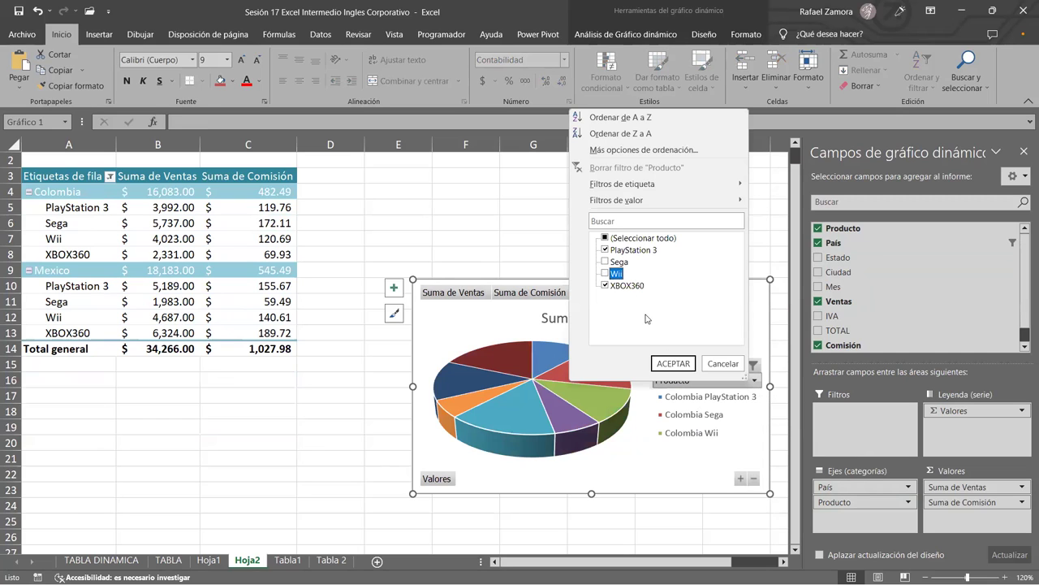
{"action": "left_click", "coordinate": [667, 361]}
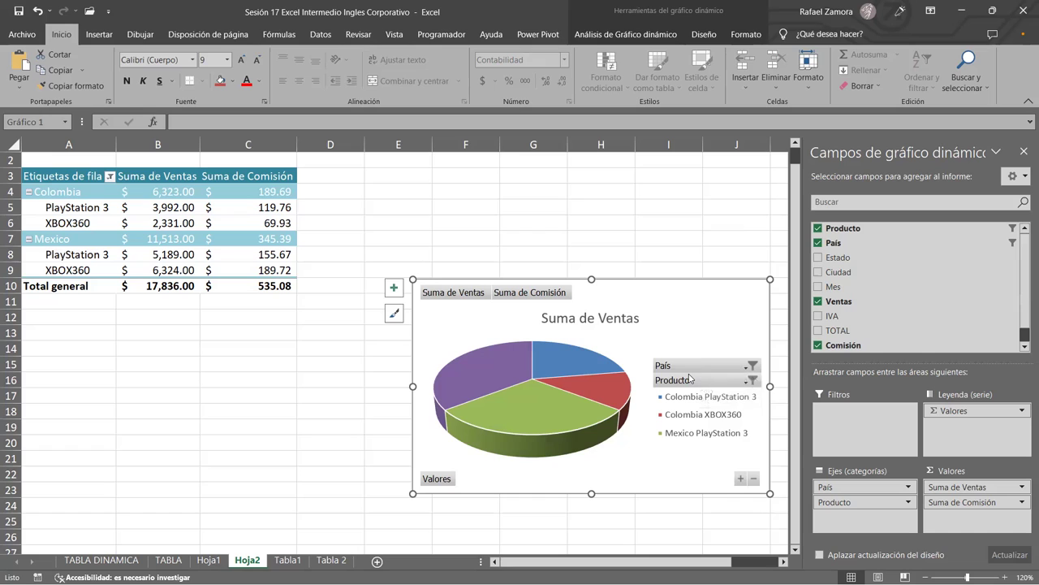
{"action": "left_click", "coordinate": [111, 176]}
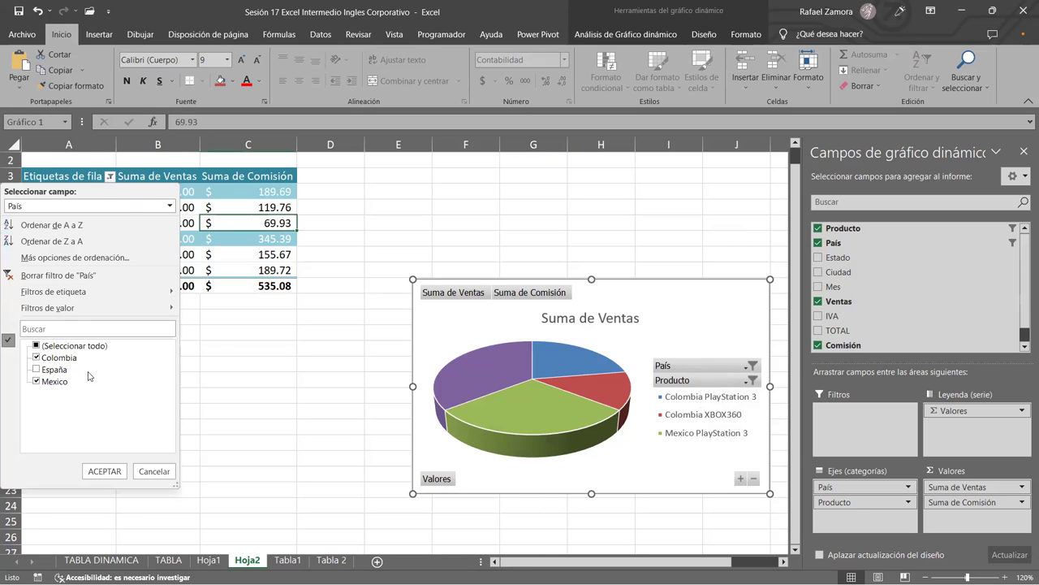
{"action": "left_click", "coordinate": [168, 471]}
{"action": "left_click", "coordinate": [248, 410]}
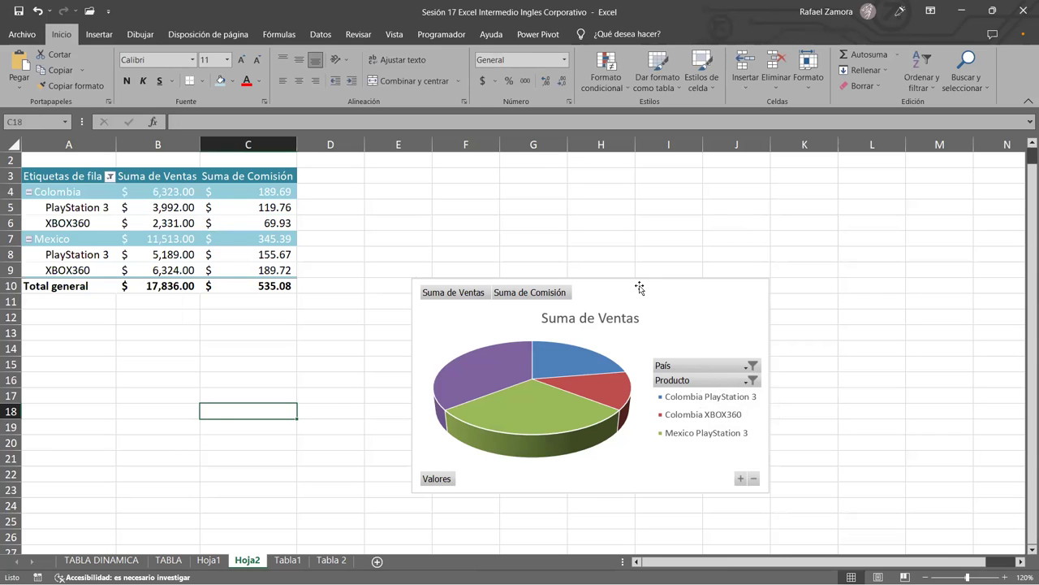
Apply the dark style from Estilos de diseño to the pie chart.
{"action": "left_click", "coordinate": [636, 291]}
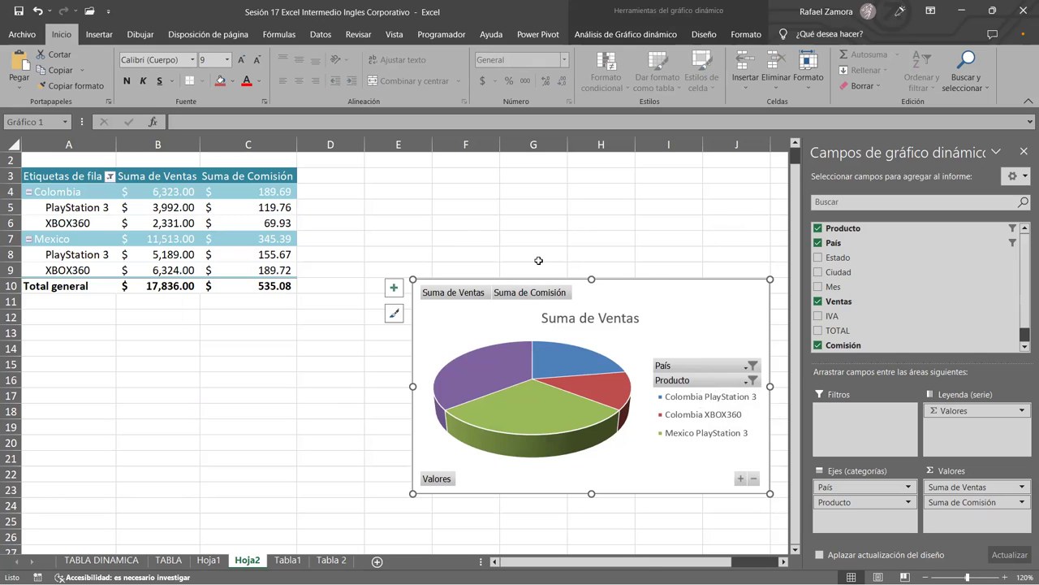
{"action": "left_click", "coordinate": [703, 34]}
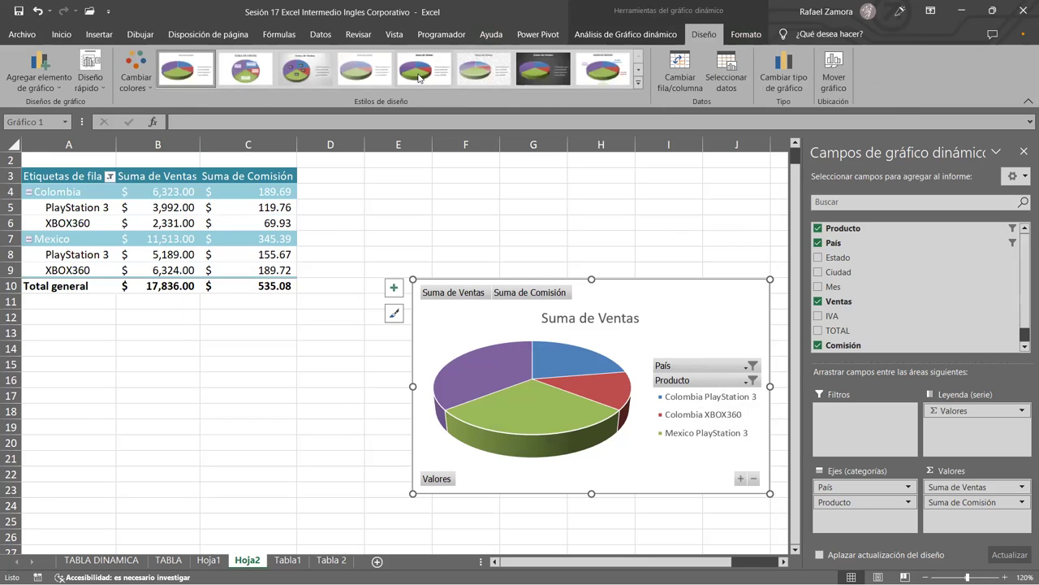
{"action": "left_click", "coordinate": [538, 78]}
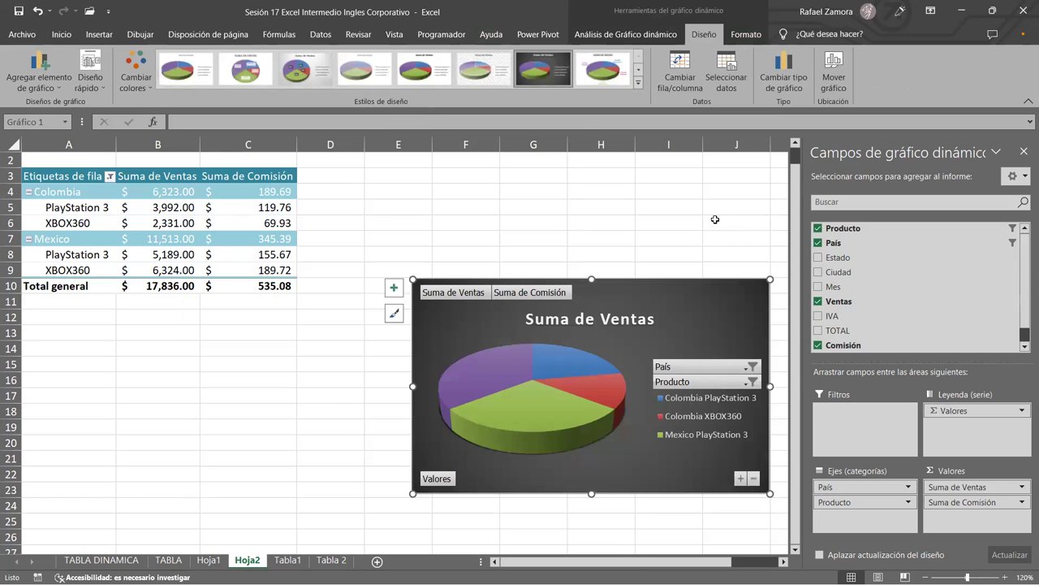
{"action": "left_click", "coordinate": [638, 83]}
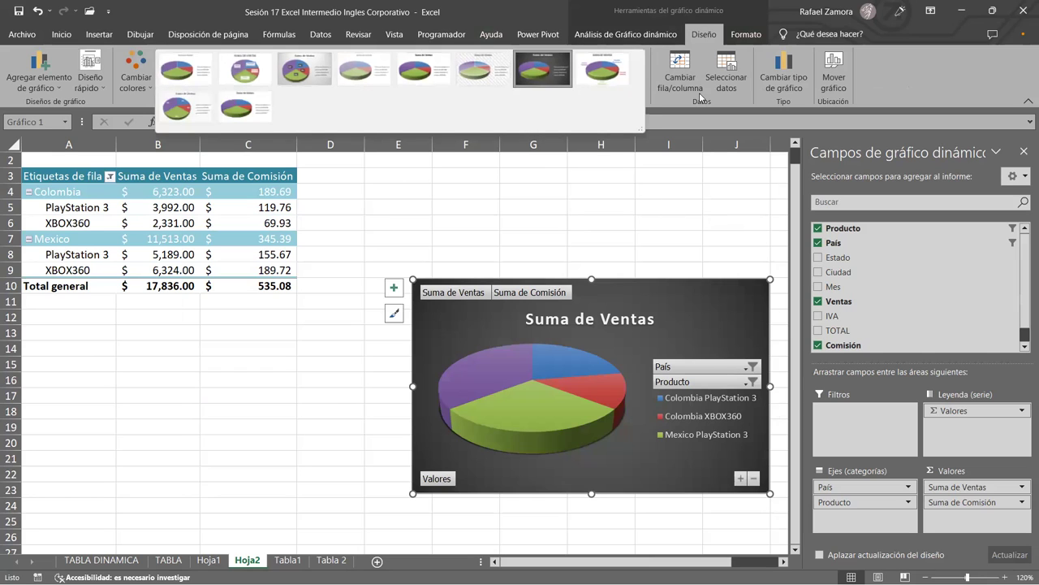
{"action": "left_click", "coordinate": [742, 36]}
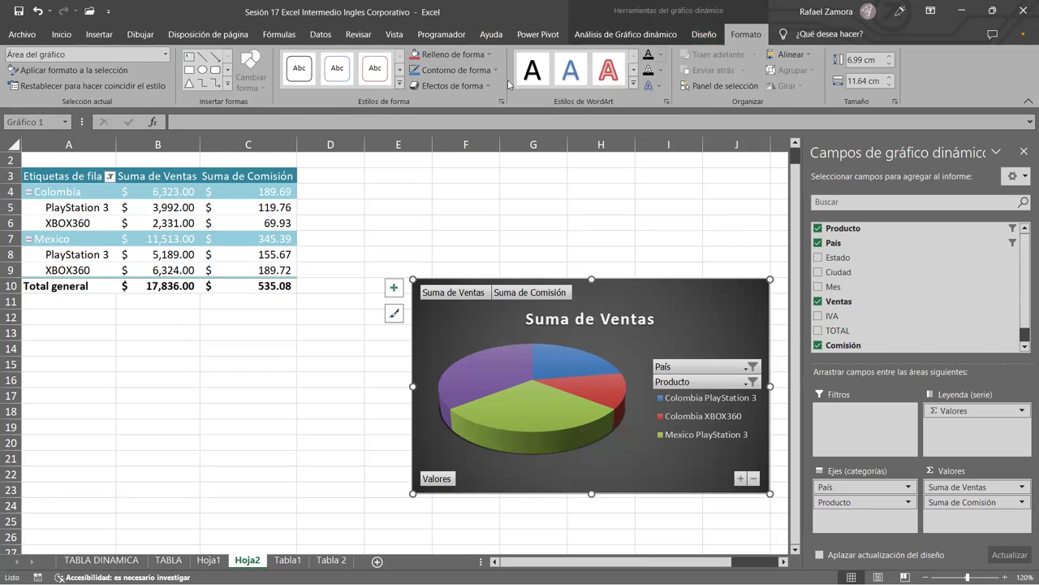
{"action": "left_click", "coordinate": [700, 208]}
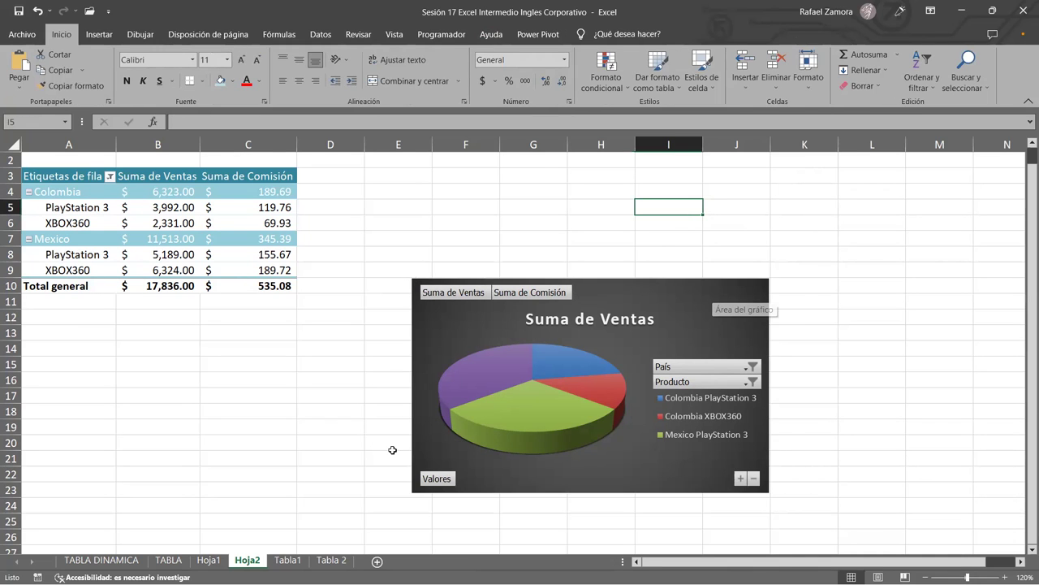
Nudge the pivot chart left and resize it to 6.66 cm by 11.1 cm.
{"action": "left_click", "coordinate": [441, 490]}
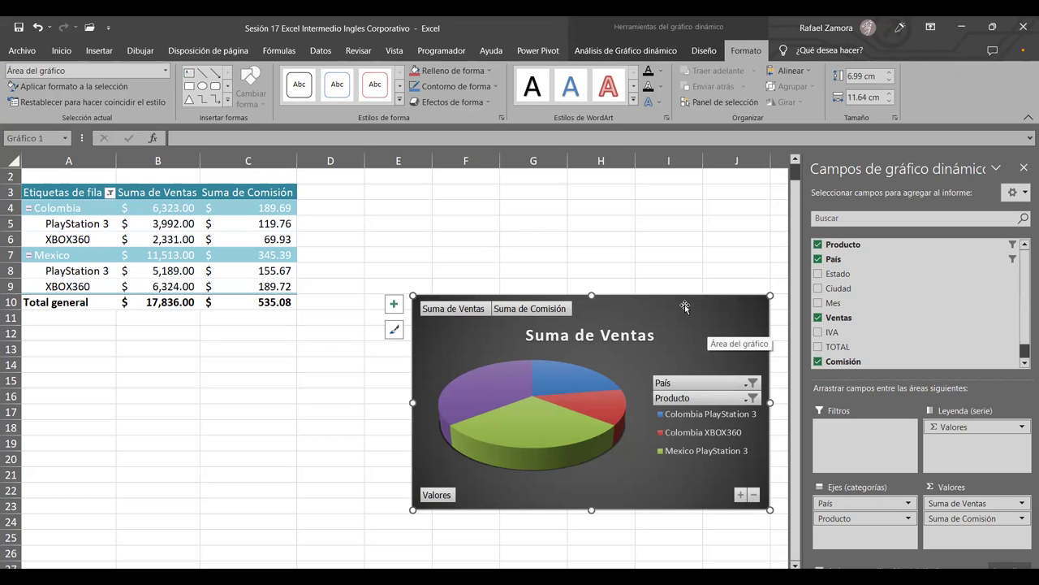
{"action": "left_click_drag", "start_coordinate": [684, 303], "coordinate": [638, 301]}
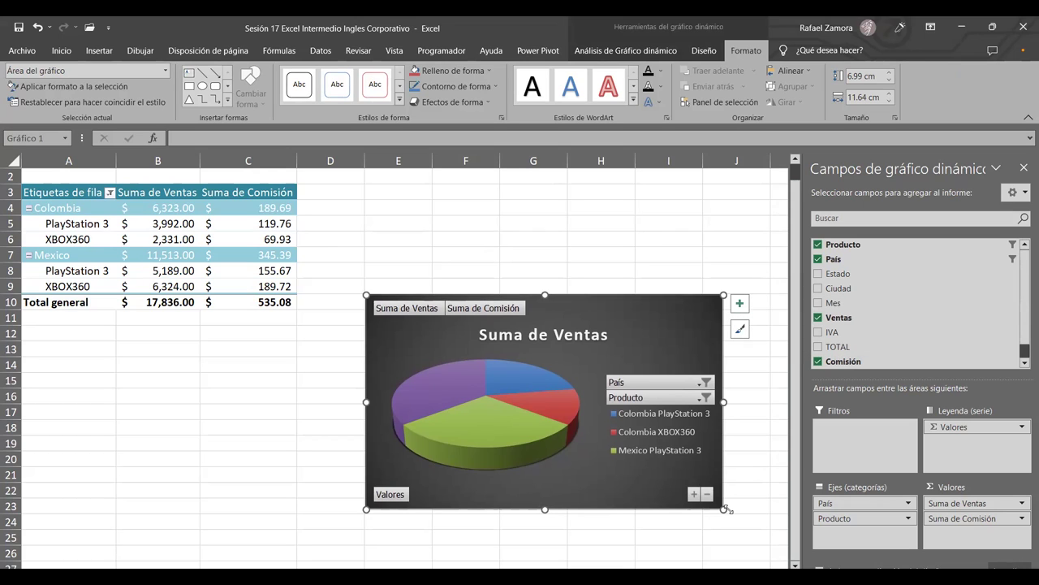
{"action": "left_click_drag", "start_coordinate": [726, 509], "coordinate": [706, 499]}
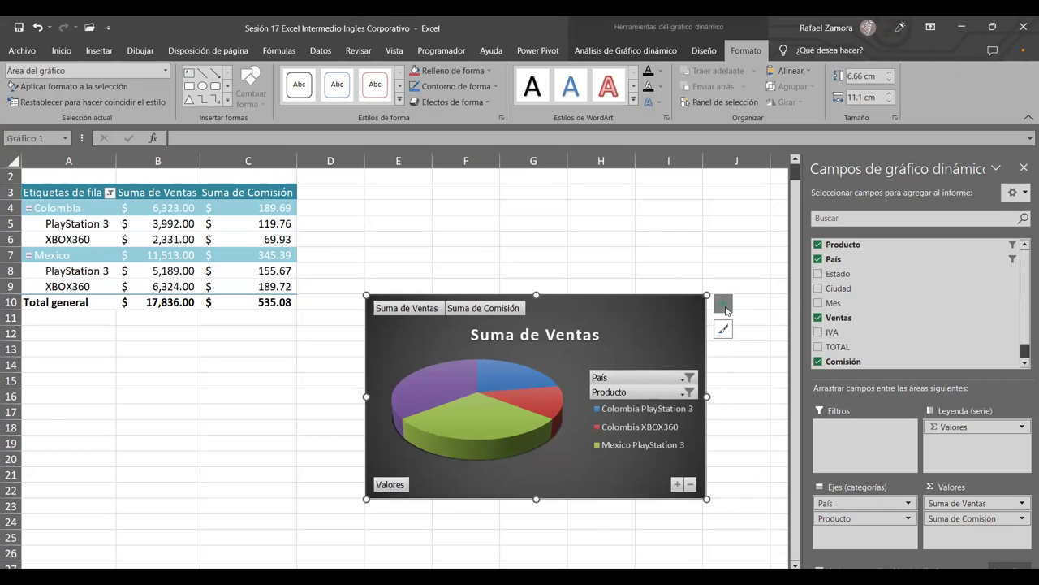
Add data labels at the Outside End of the pie slices.
{"action": "left_click", "coordinate": [726, 307]}
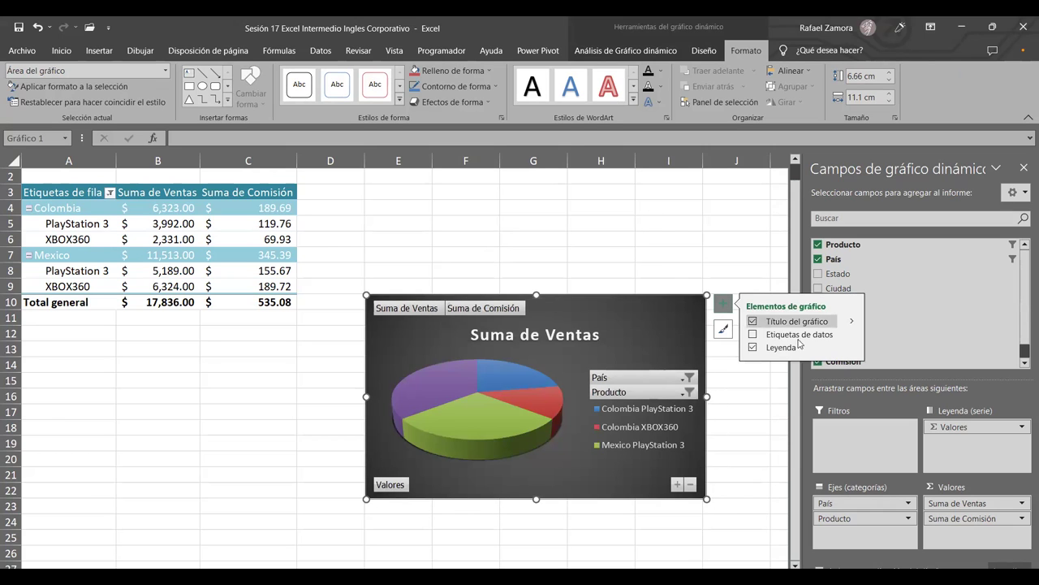
{"action": "left_click", "coordinate": [853, 335]}
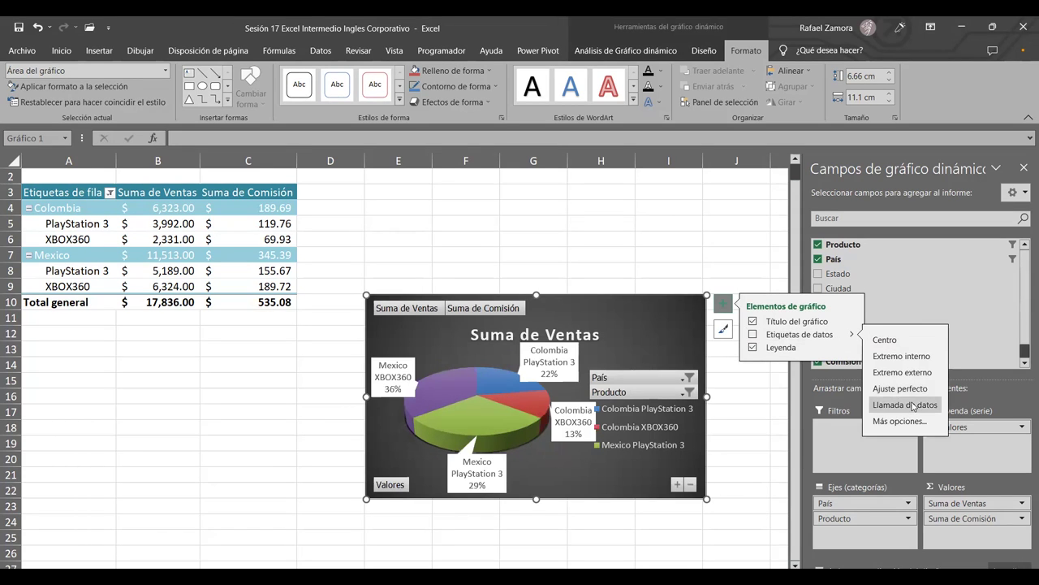
{"action": "left_click", "coordinate": [913, 404]}
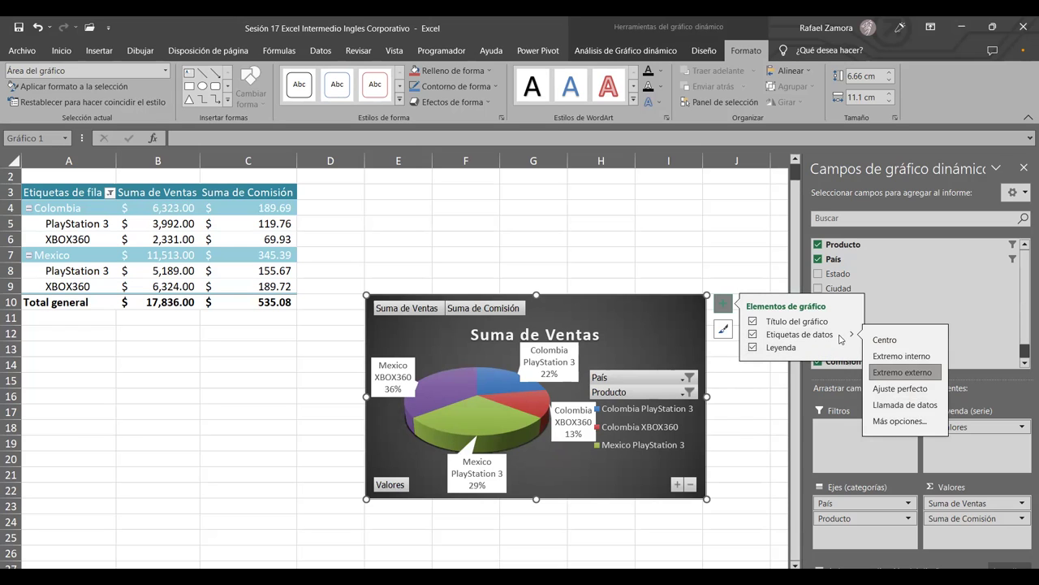
Set the slice labels to show only the Percentage, then deselect the chart.
{"action": "left_click", "coordinate": [900, 421]}
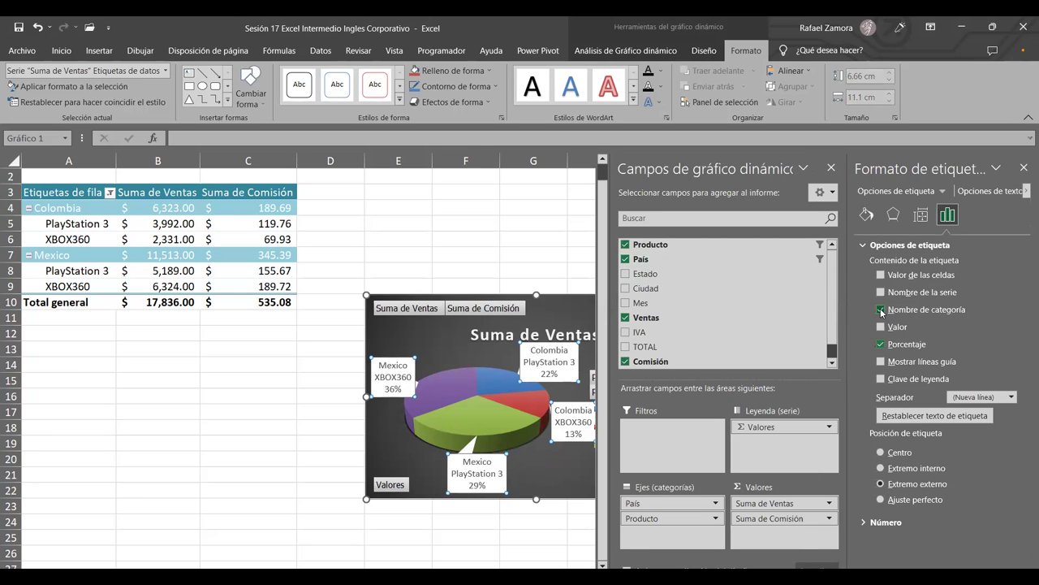
{"action": "left_click", "coordinate": [882, 310]}
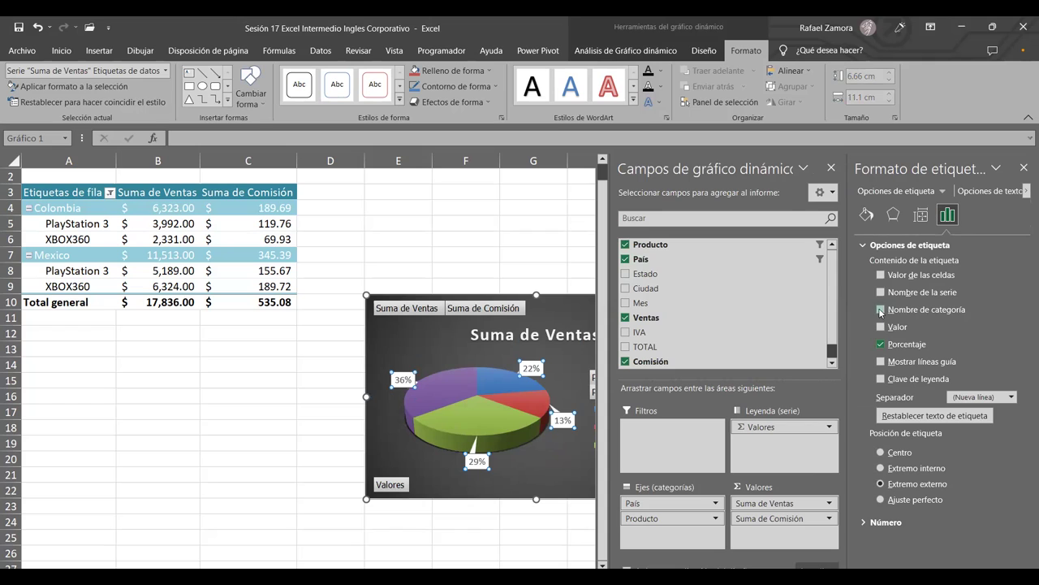
{"action": "left_click", "coordinate": [881, 309]}
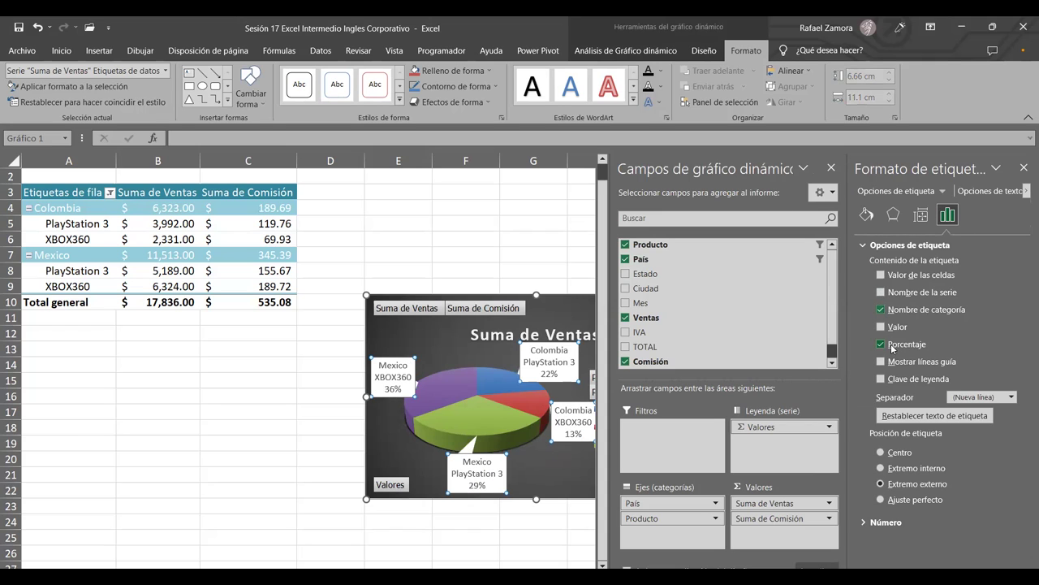
{"action": "left_click", "coordinate": [882, 327]}
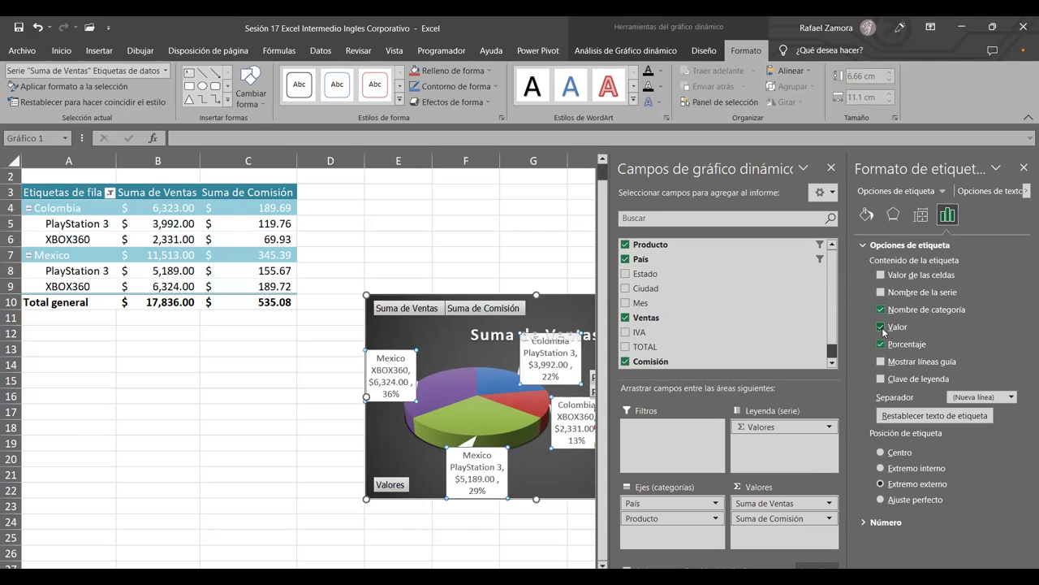
{"action": "left_click", "coordinate": [883, 345]}
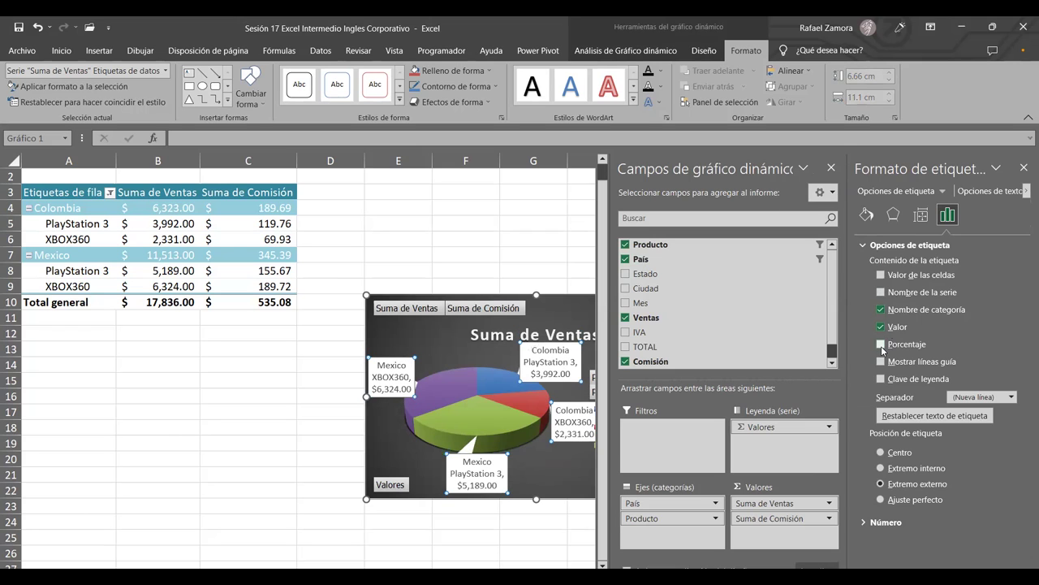
{"action": "left_click", "coordinate": [882, 344]}
{"action": "left_click", "coordinate": [881, 327]}
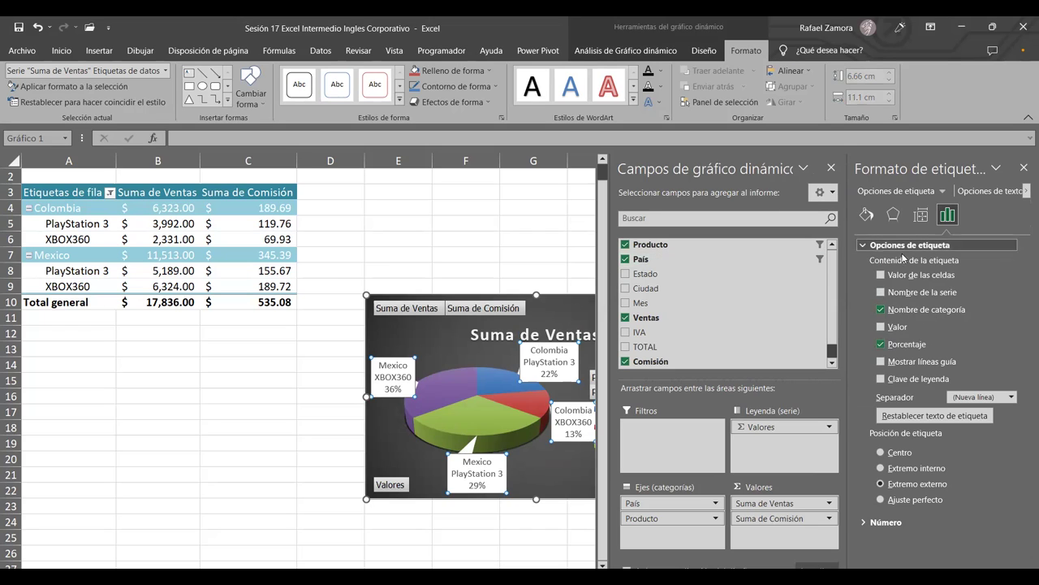
{"action": "left_click", "coordinate": [881, 310]}
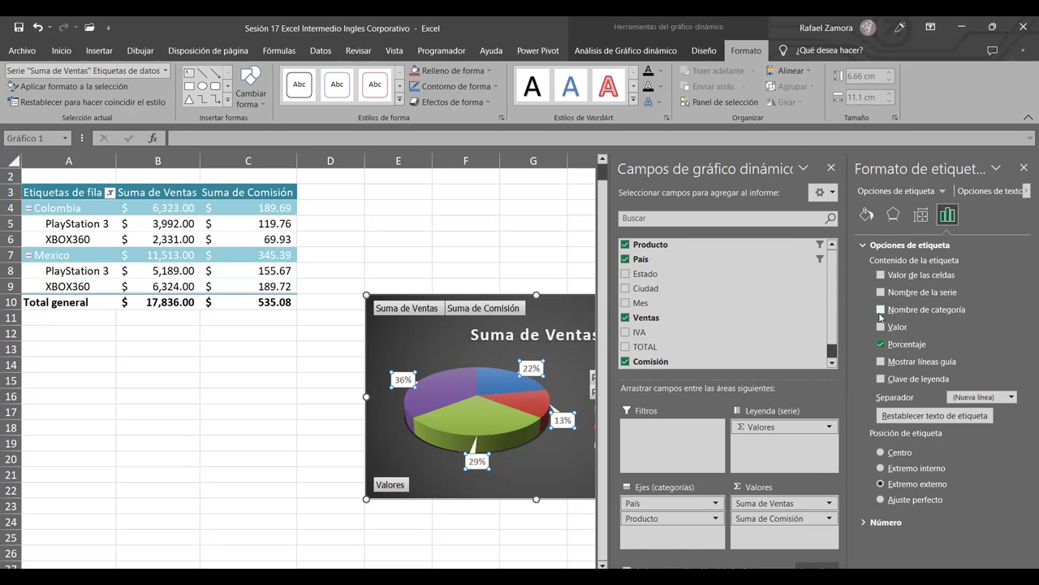
{"action": "left_click", "coordinate": [479, 205]}
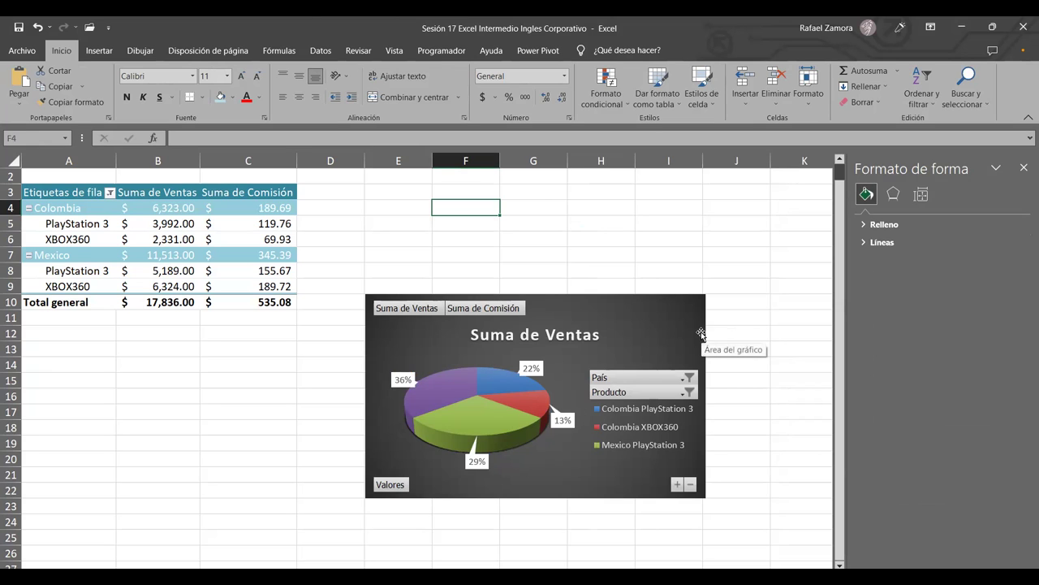
{"action": "left_click", "coordinate": [399, 240]}
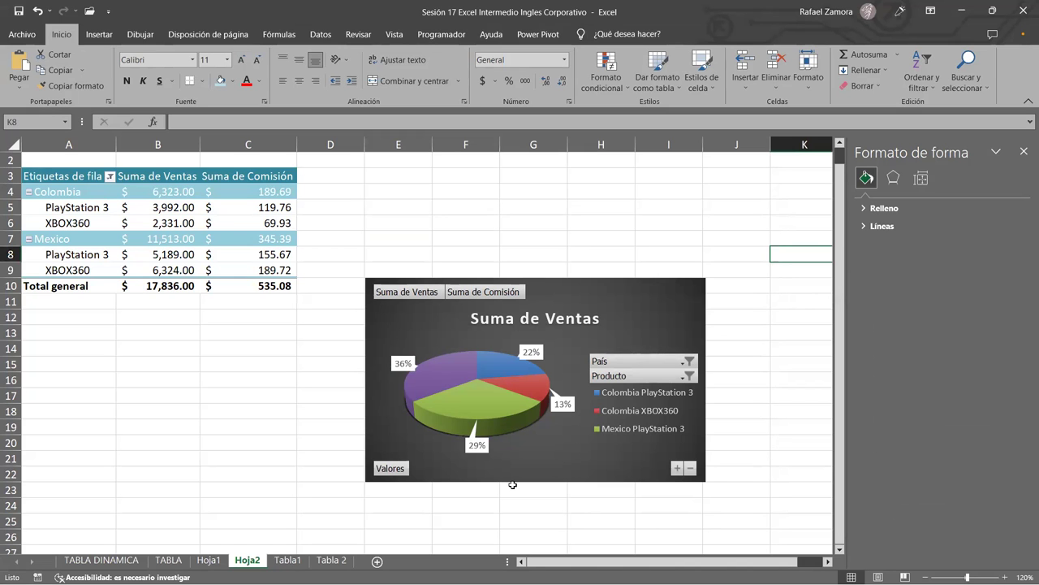
Look through the Tabla1 and Tabla 2 sheets, then return to Hoja2.
{"action": "left_click", "coordinate": [284, 560]}
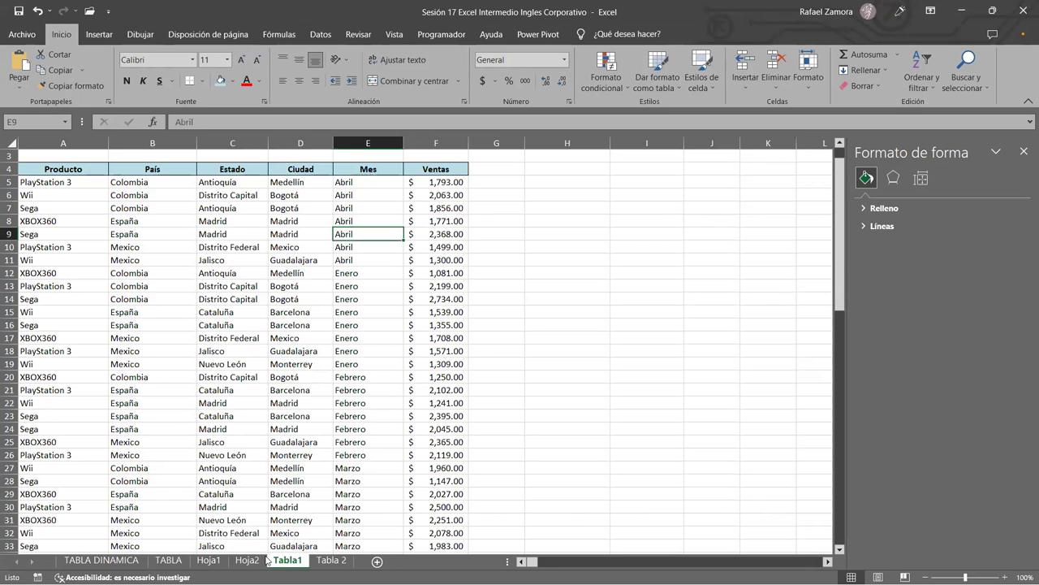
{"action": "left_click", "coordinate": [331, 560]}
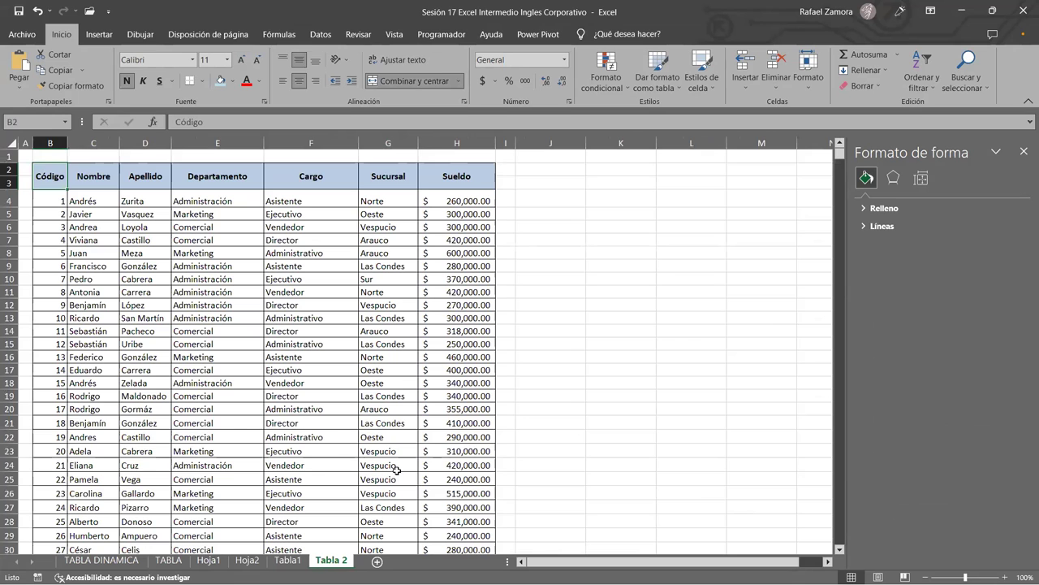
{"action": "left_click", "coordinate": [287, 561]}
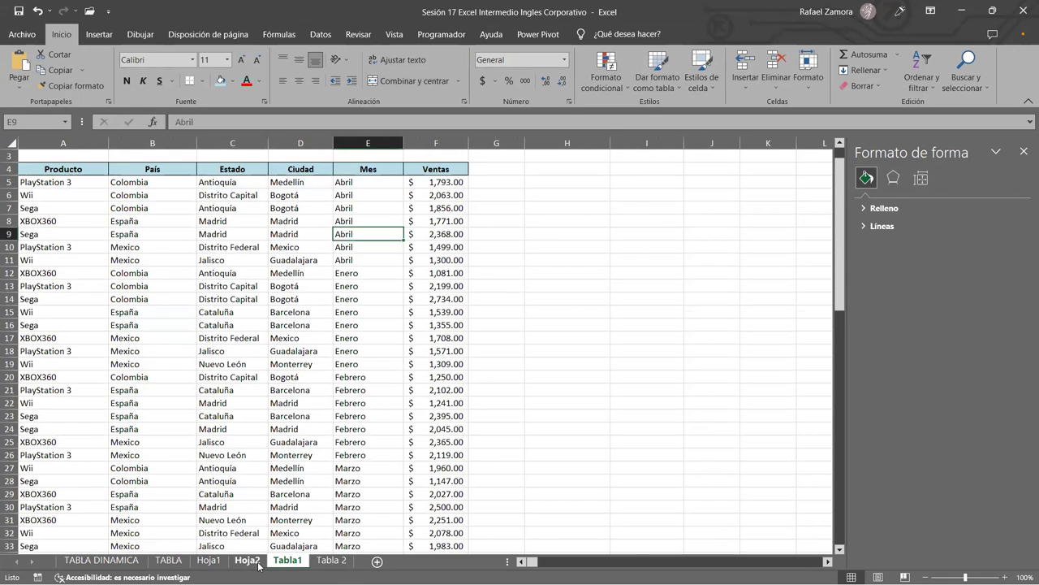
{"action": "left_click", "coordinate": [247, 561]}
{"action": "left_click", "coordinate": [767, 366]}
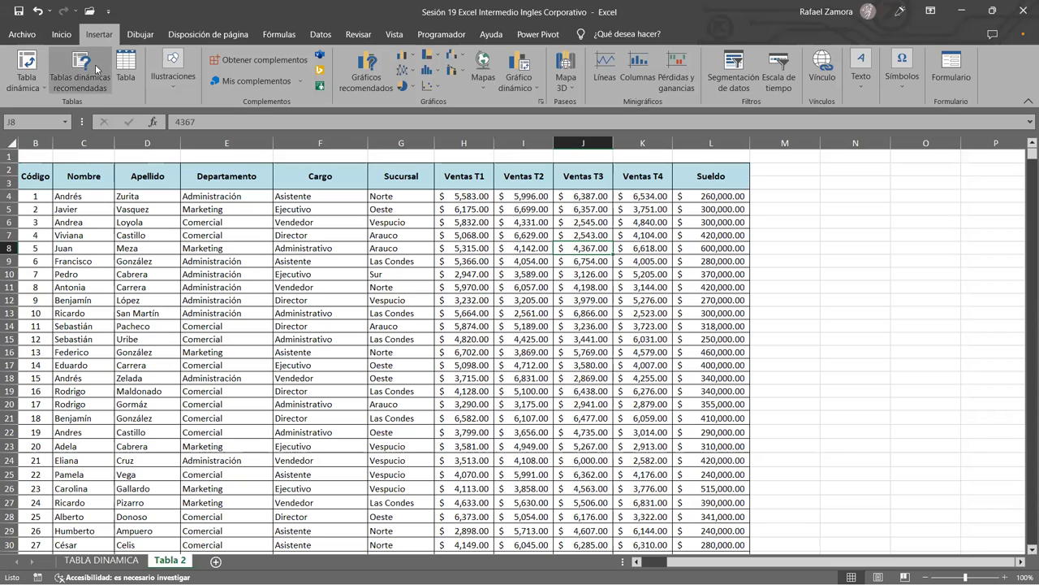
Insert an empty pivot table from the Tabla 2 employee data on new sheet Hoja1.
{"action": "left_click", "coordinate": [19, 61]}
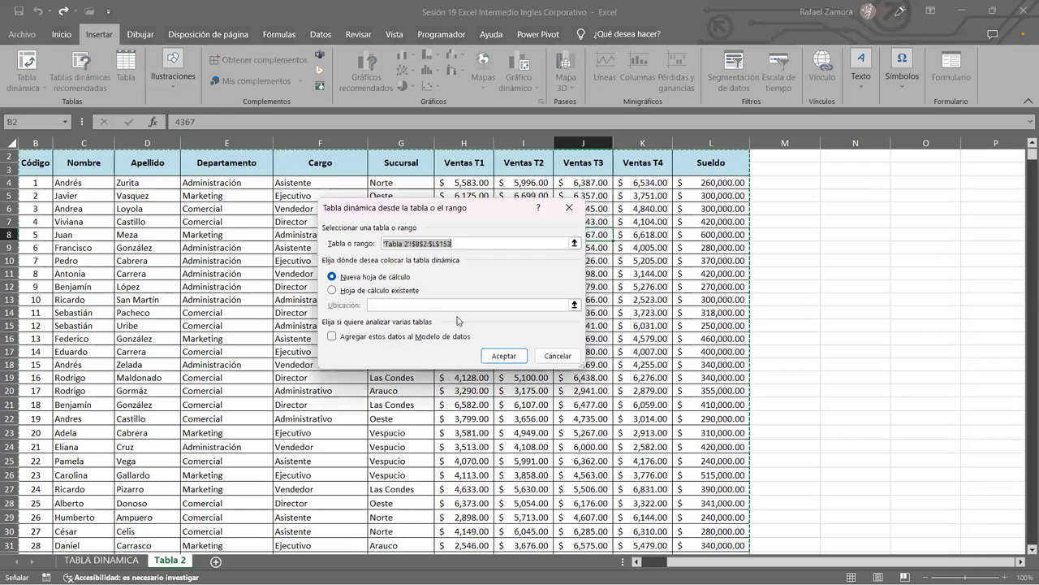
{"action": "left_click", "coordinate": [517, 358]}
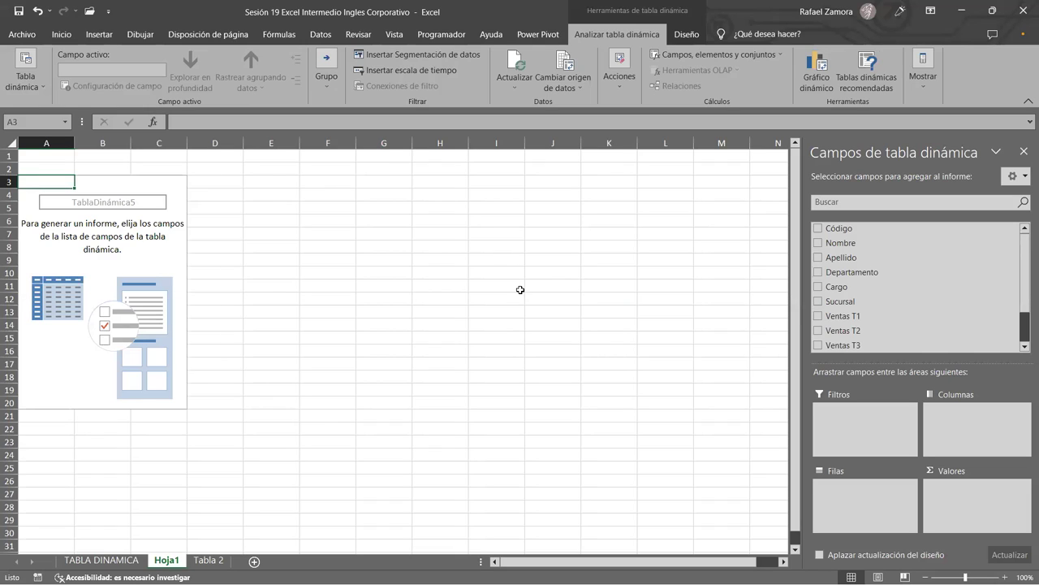
{"action": "scroll", "coordinate": [984, 312], "scroll_direction": "down", "scroll_amount": 1}
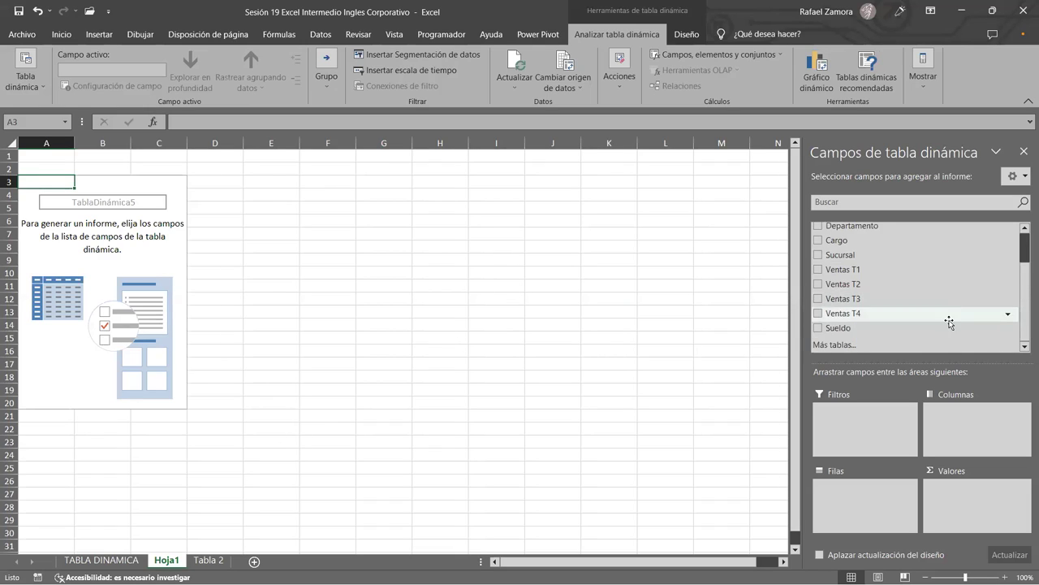
{"action": "scroll", "coordinate": [933, 330], "scroll_direction": "up", "scroll_amount": 1}
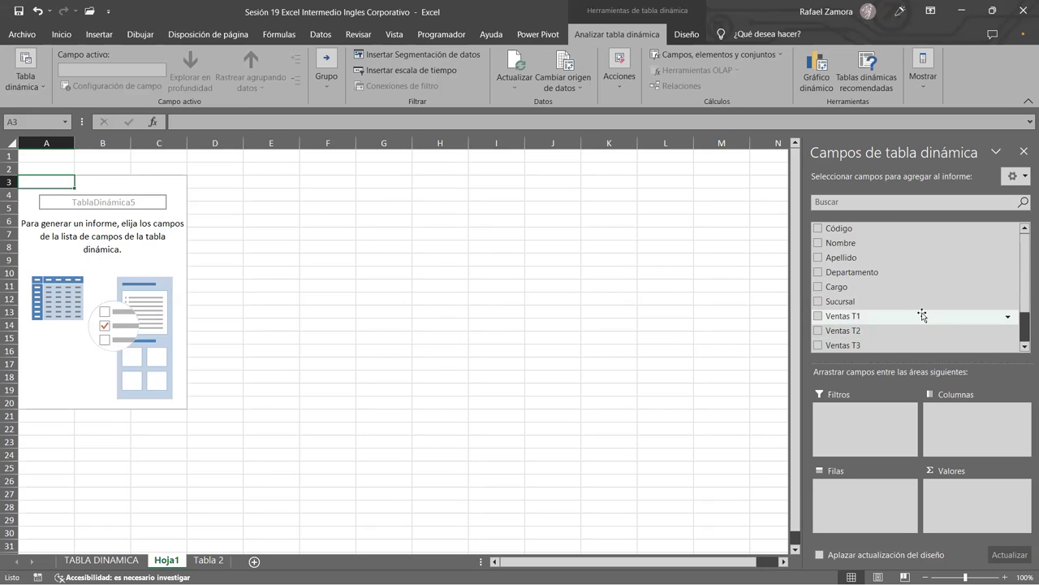
Try Nombre as a row field, then remove it from Filas.
{"action": "left_click_drag", "start_coordinate": [850, 246], "coordinate": [881, 497]}
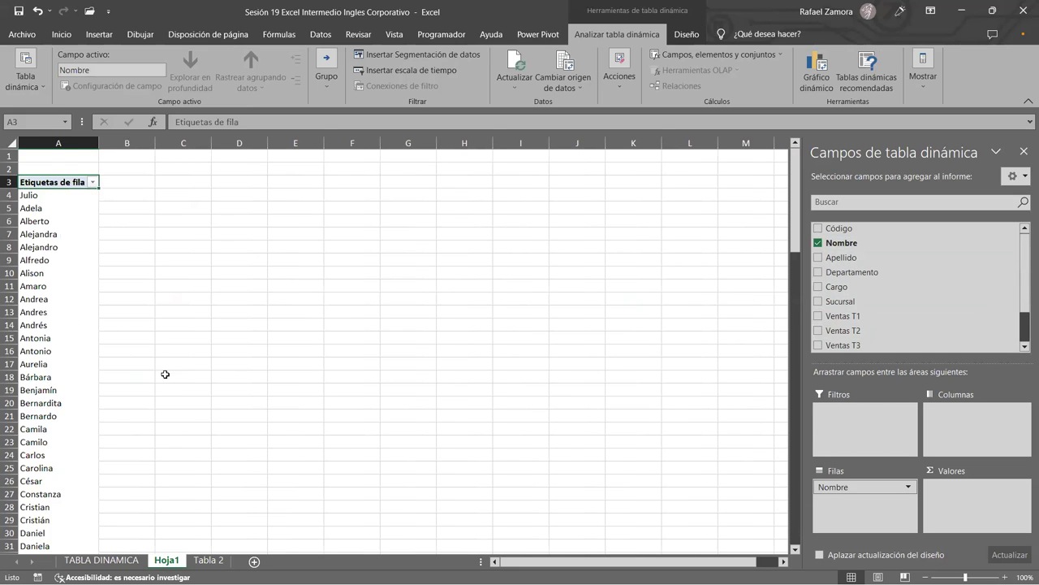
{"action": "scroll", "coordinate": [164, 374], "scroll_direction": "down", "scroll_amount": 1}
{"action": "scroll", "coordinate": [165, 377], "scroll_direction": "down", "scroll_amount": 1}
{"action": "scroll", "coordinate": [163, 395], "scroll_direction": "down", "scroll_amount": 3}
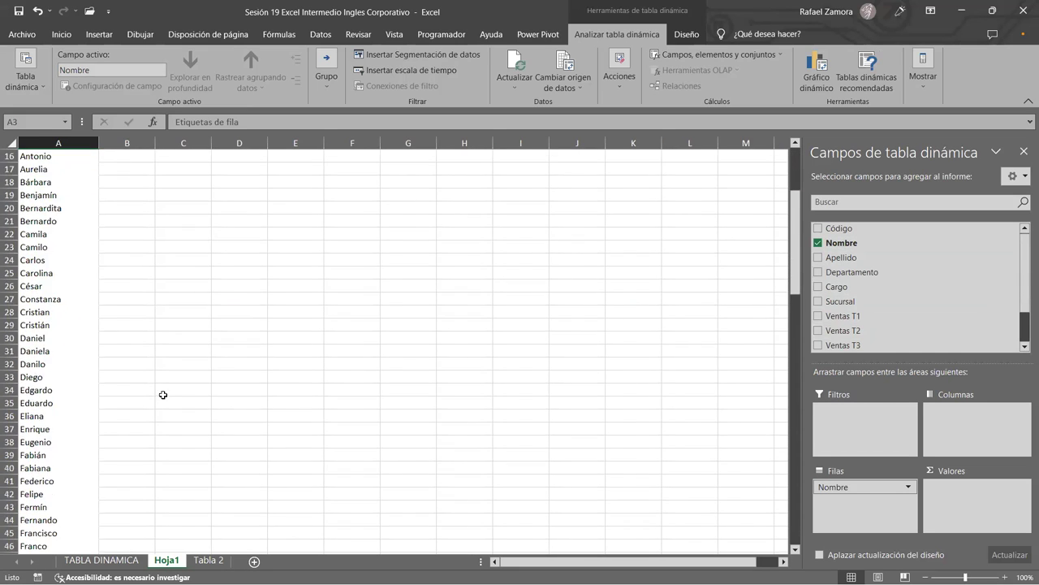
{"action": "scroll", "coordinate": [249, 401], "scroll_direction": "down", "scroll_amount": 1}
{"action": "scroll", "coordinate": [414, 404], "scroll_direction": "down", "scroll_amount": 2}
{"action": "scroll", "coordinate": [413, 404], "scroll_direction": "down", "scroll_amount": 1}
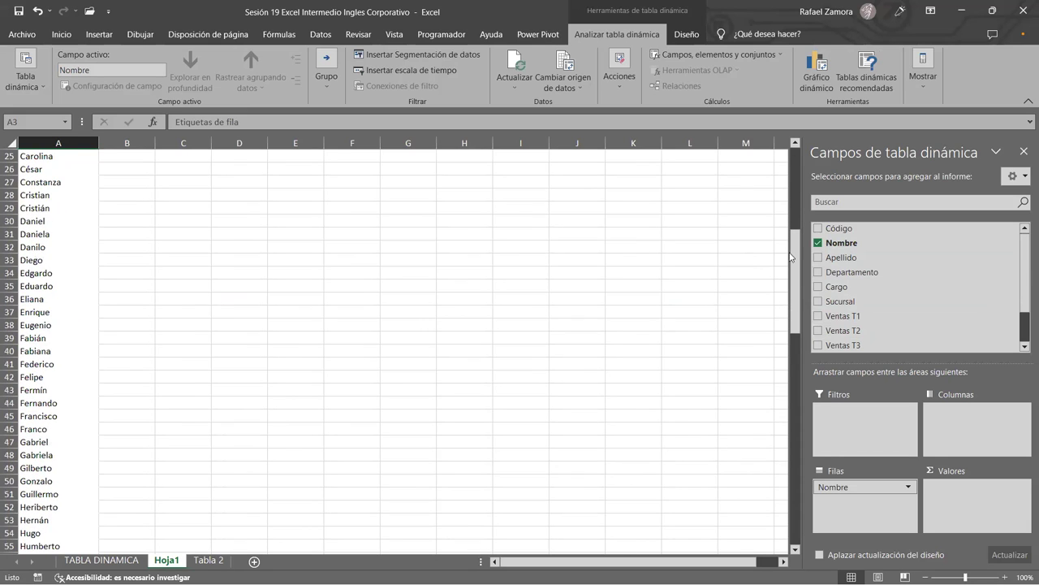
{"action": "left_click_drag", "start_coordinate": [792, 257], "coordinate": [797, 145]}
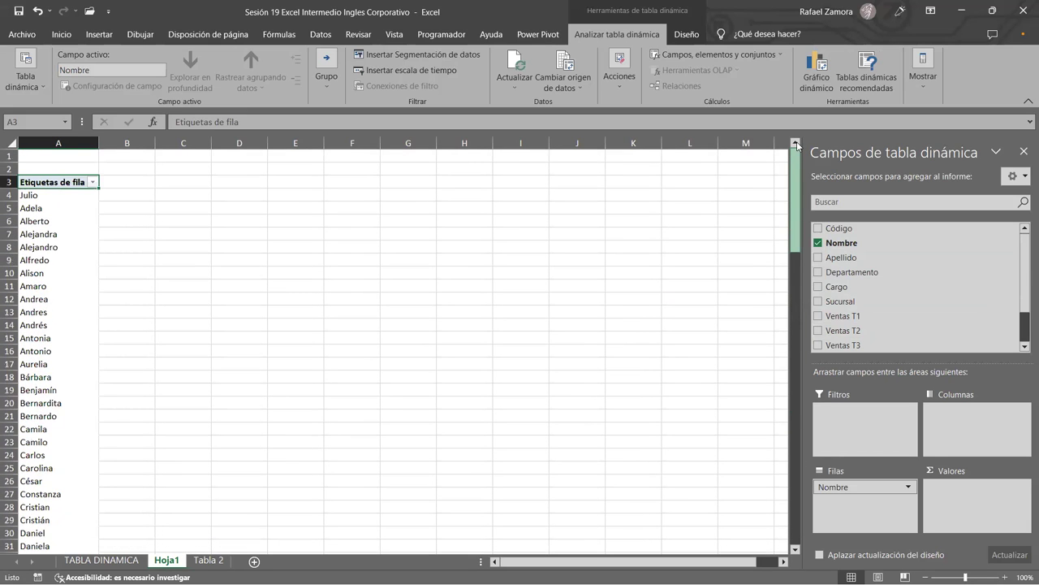
{"action": "left_click_drag", "start_coordinate": [842, 486], "coordinate": [921, 286]}
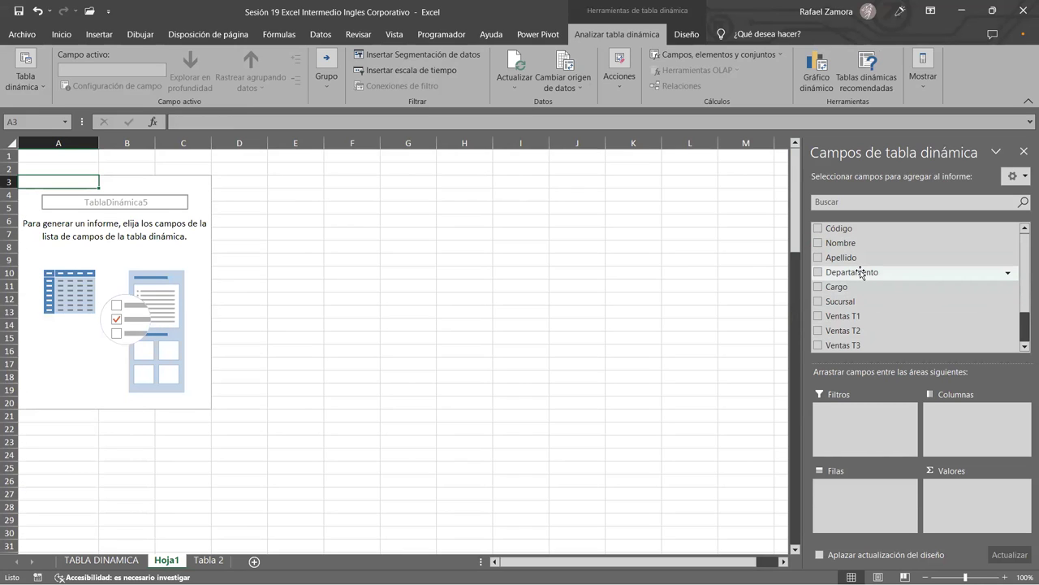
Put Cargo in Filas and Sueldo in Valores, for a grand total of 54632000.
{"action": "left_click_drag", "start_coordinate": [829, 288], "coordinate": [848, 502]}
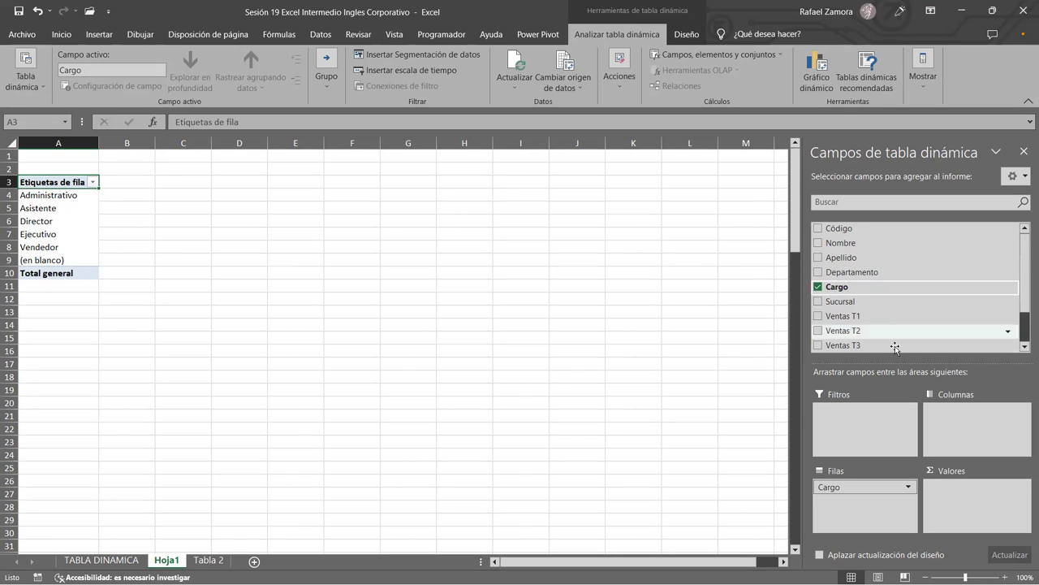
{"action": "scroll", "coordinate": [881, 326], "scroll_direction": "down", "scroll_amount": 1}
{"action": "scroll", "coordinate": [881, 326], "scroll_direction": "down", "scroll_amount": 1}
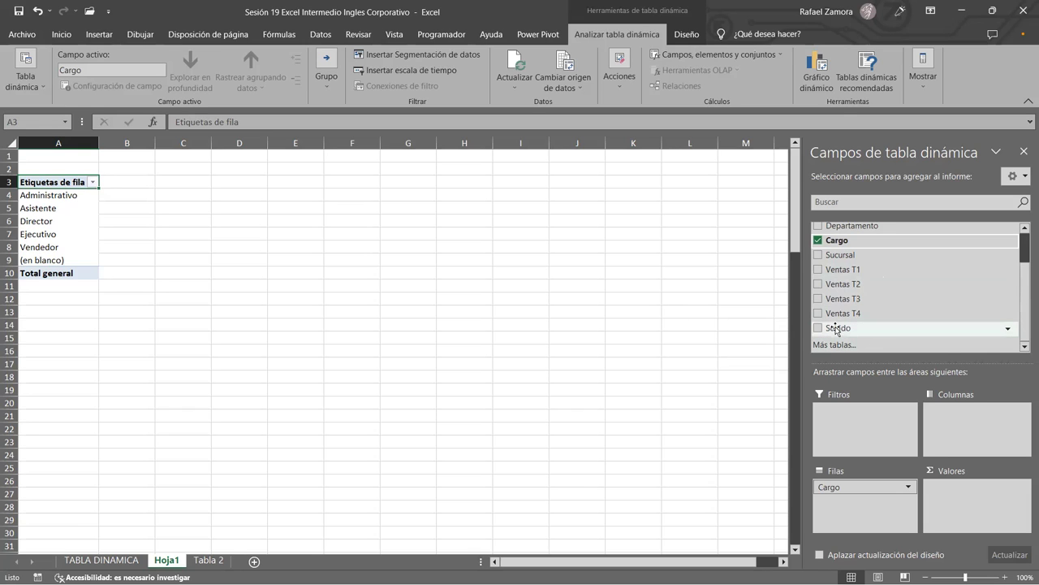
{"action": "left_click_drag", "start_coordinate": [837, 329], "coordinate": [952, 502]}
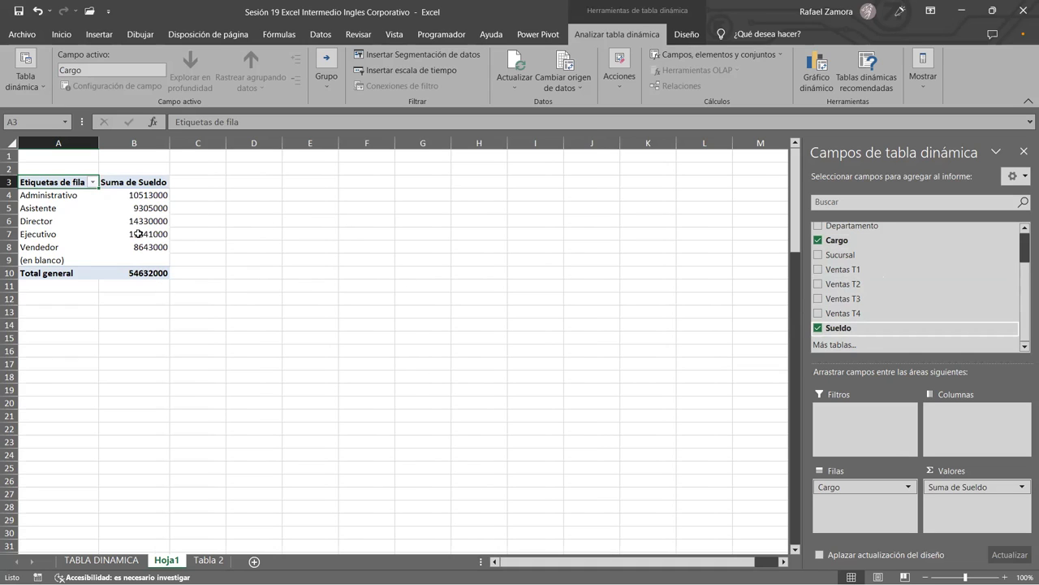
{"action": "scroll", "coordinate": [934, 276], "scroll_direction": "up", "scroll_amount": 1}
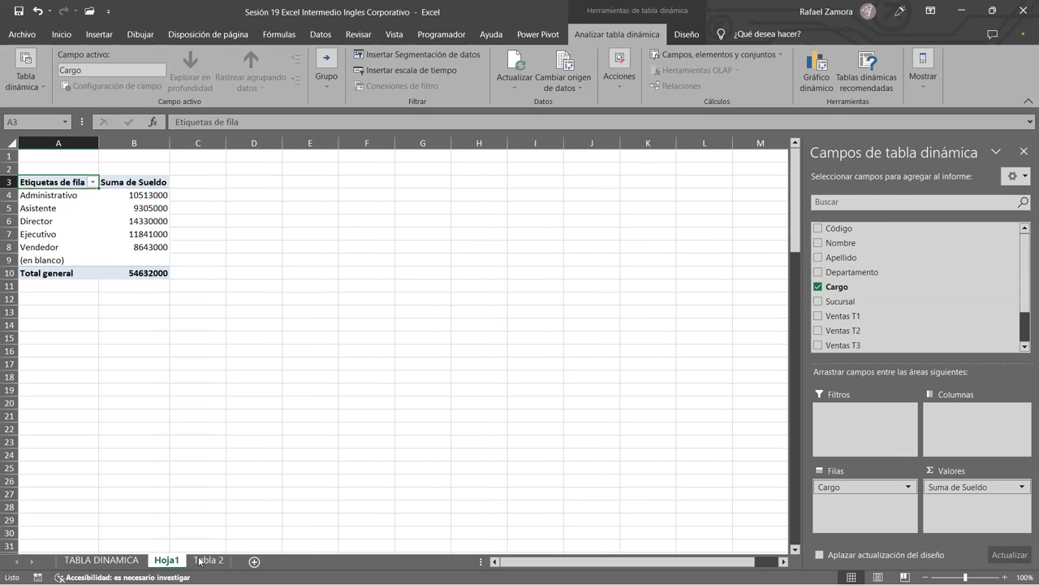
Select the Cargo values F5:F23 on Tabla 2, then return to Hoja1.
{"action": "key", "text": "ctrl+Page_Down"}
{"action": "left_click_drag", "start_coordinate": [321, 195], "coordinate": [337, 432]}
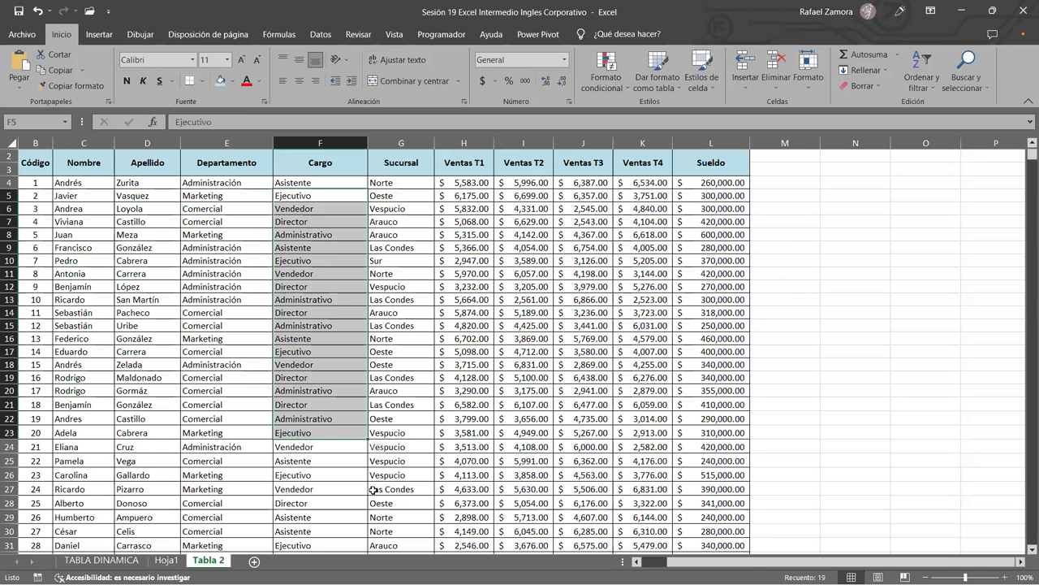
{"action": "left_click", "coordinate": [166, 559]}
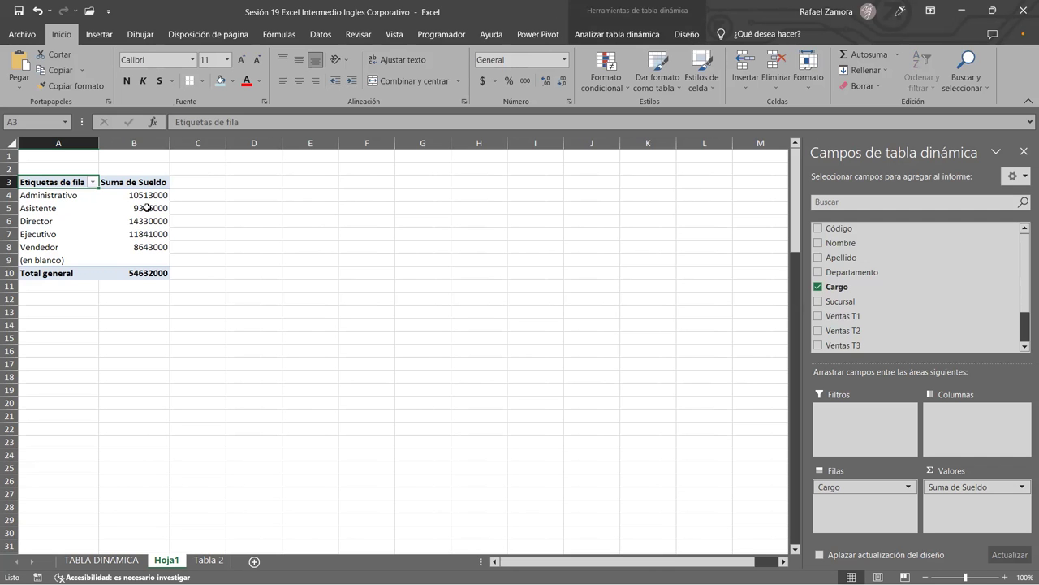
Format the Suma de Sueldo values as Contabilidad with $ and 2 decimals.
{"action": "right_click", "coordinate": [148, 209]}
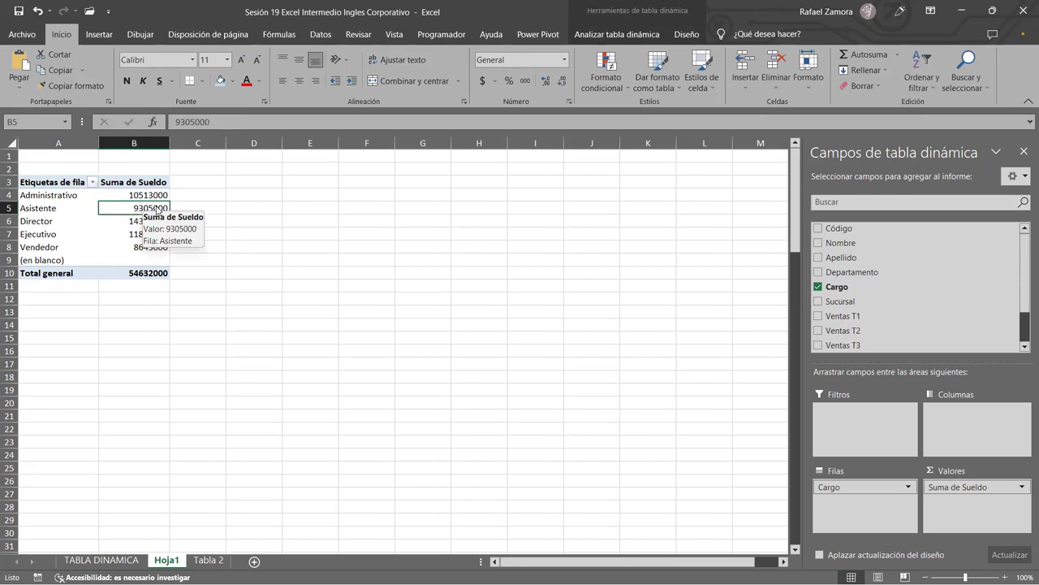
{"action": "left_click", "coordinate": [275, 396]}
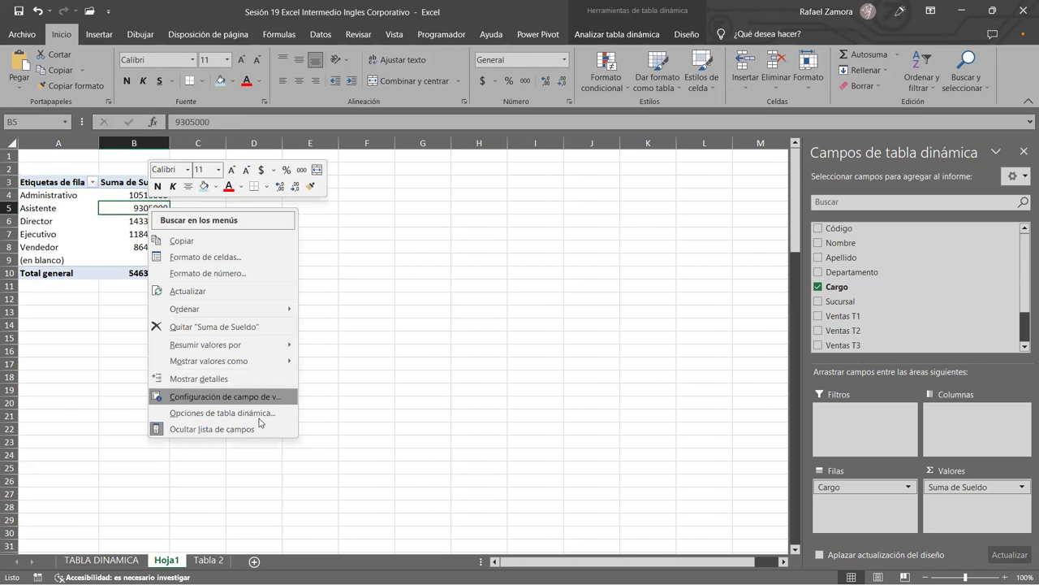
{"action": "left_click", "coordinate": [171, 491]}
{"action": "left_click", "coordinate": [126, 313]}
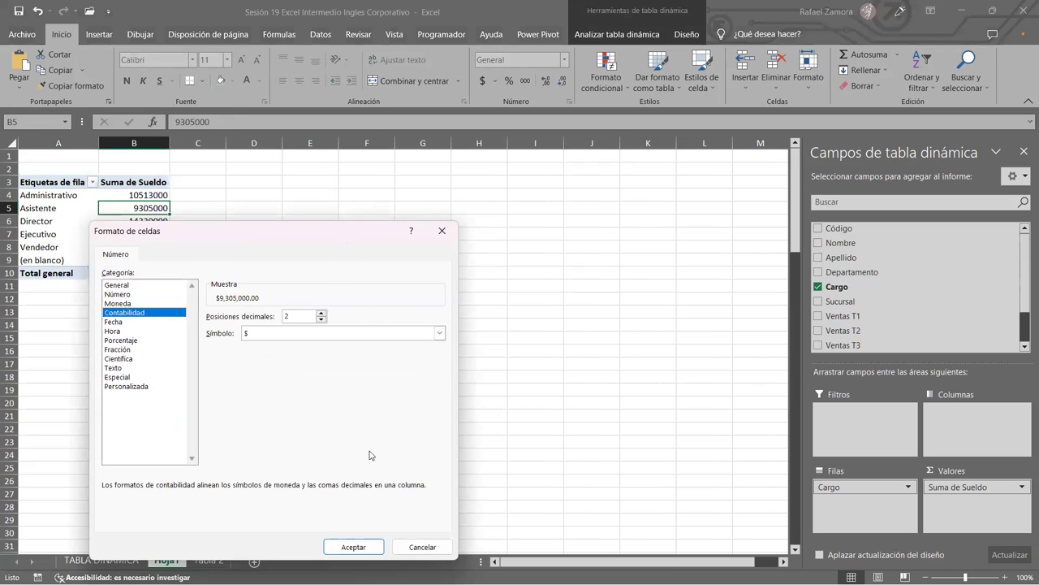
{"action": "key", "text": "Return"}
{"action": "key", "text": "Return"}
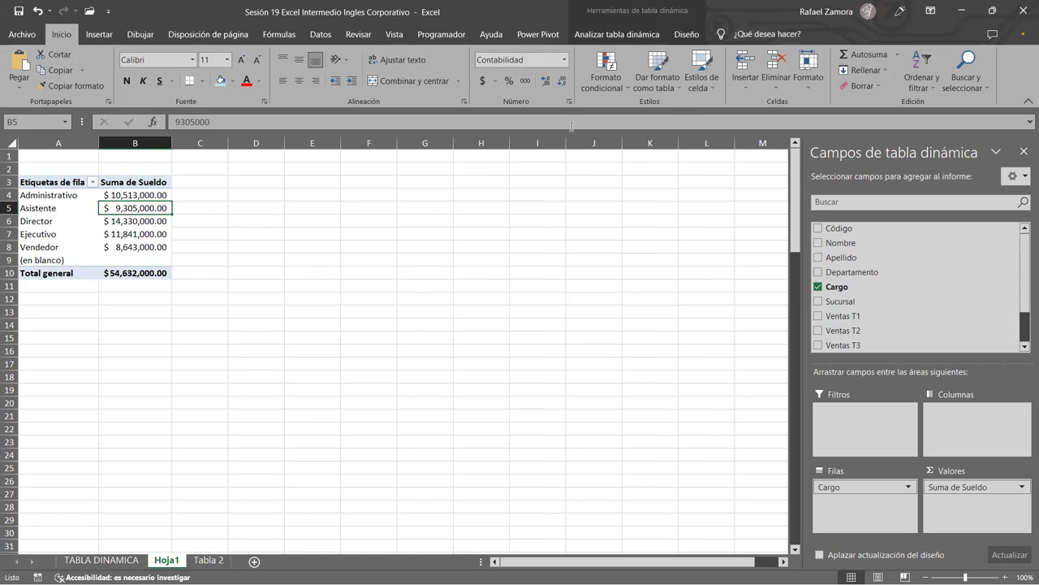
Apply the black-header, light blue pivot style, leaving Filas en blanco unchanged.
{"action": "left_click", "coordinate": [685, 36]}
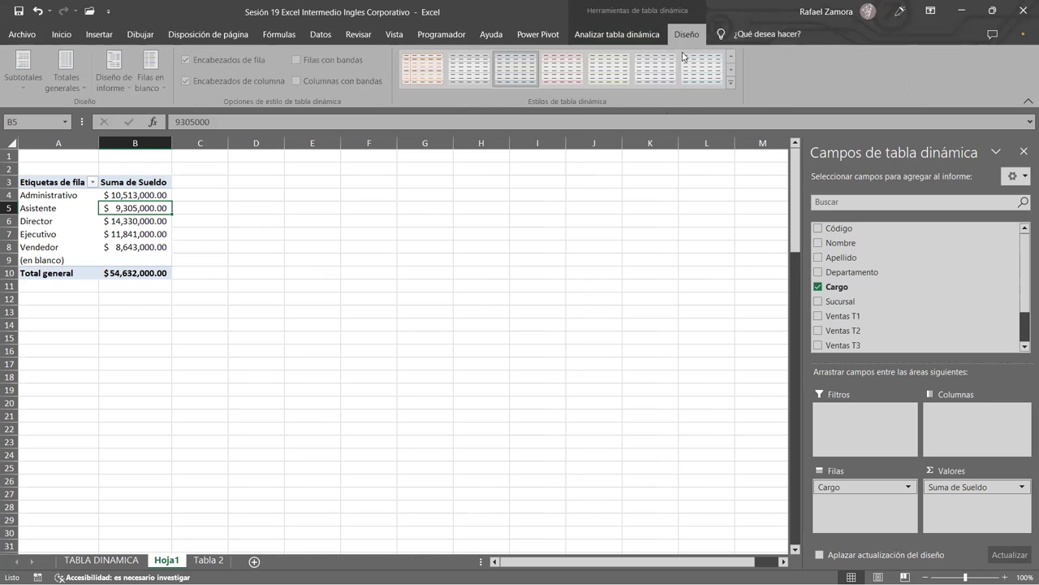
{"action": "left_click", "coordinate": [732, 86]}
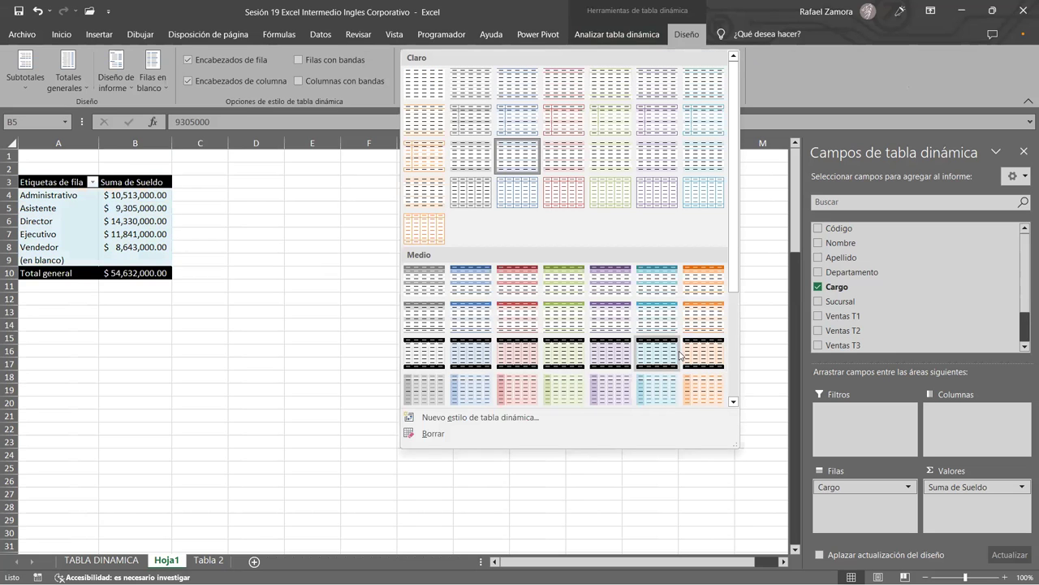
{"action": "left_click", "coordinate": [226, 256]}
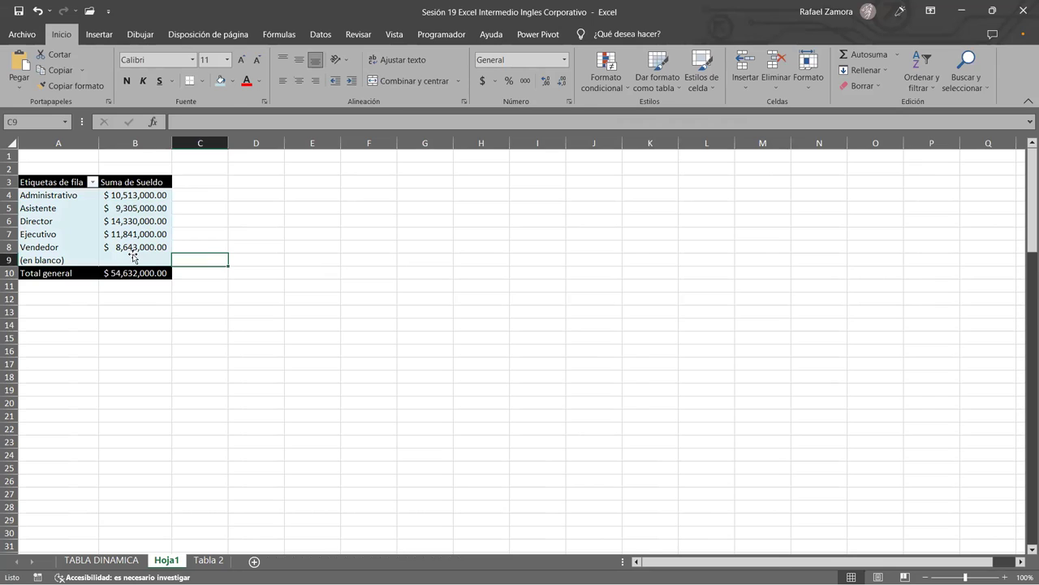
{"action": "left_click", "coordinate": [153, 238]}
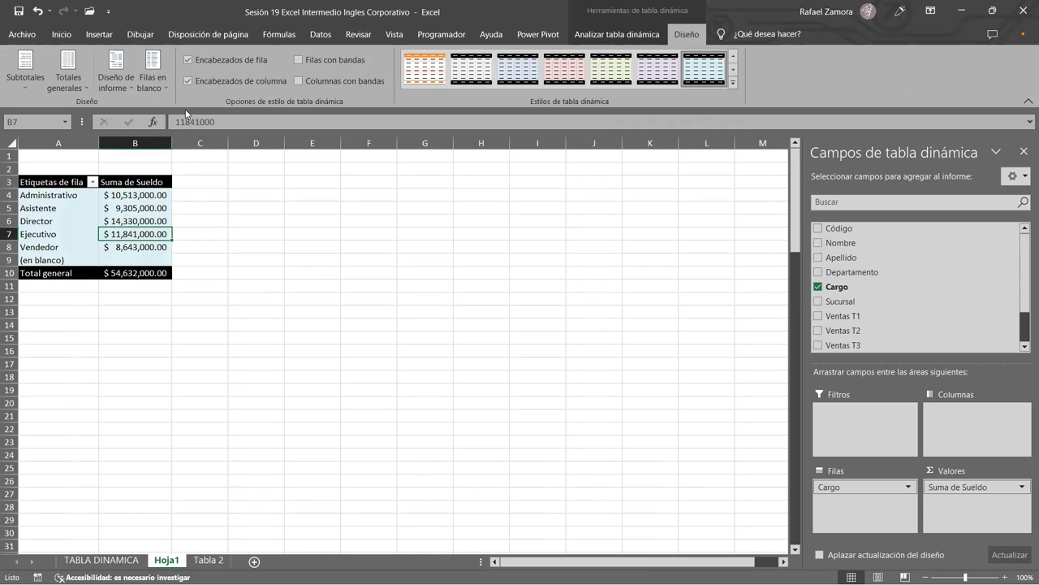
{"action": "left_click", "coordinate": [160, 84]}
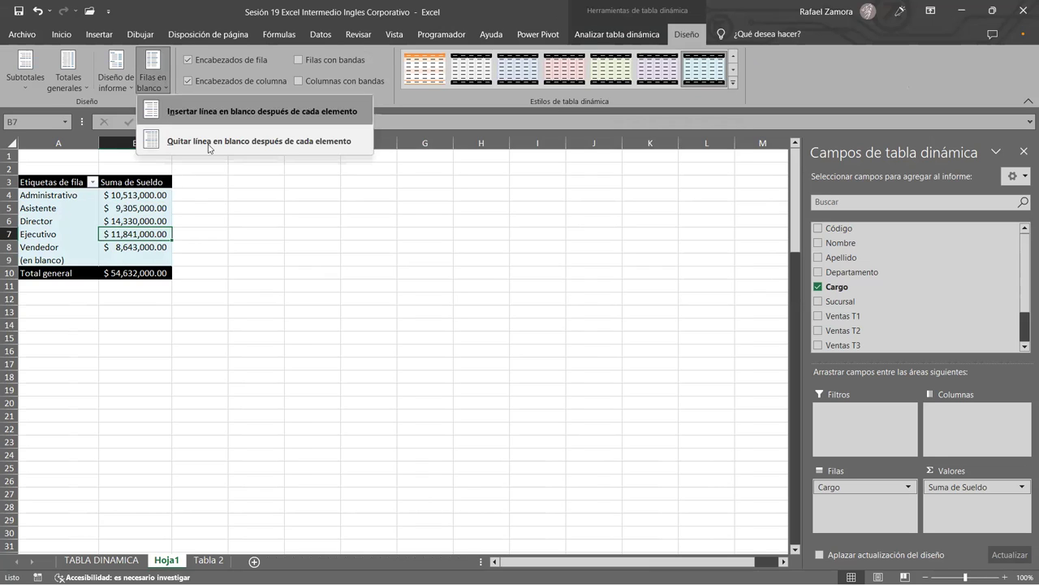
{"action": "left_click", "coordinate": [676, 31]}
Start a pivot chart and preview the column chart variants.
{"action": "left_click", "coordinate": [115, 35]}
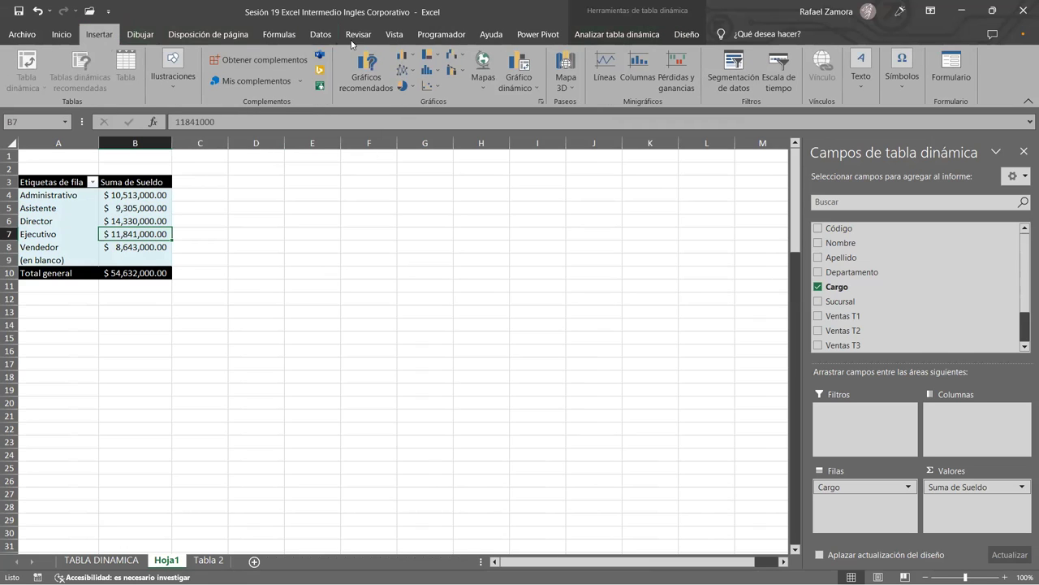
{"action": "left_click", "coordinate": [532, 86]}
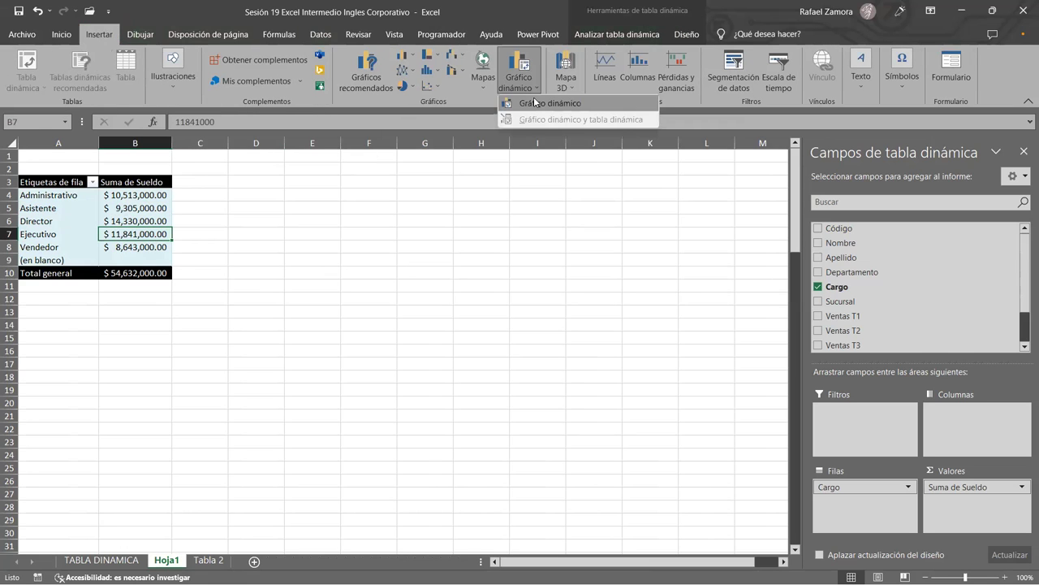
{"action": "left_click", "coordinate": [535, 104]}
{"action": "left_click", "coordinate": [509, 151]}
{"action": "left_click", "coordinate": [547, 151]}
{"action": "left_click", "coordinate": [583, 154]}
{"action": "left_click", "coordinate": [622, 155]}
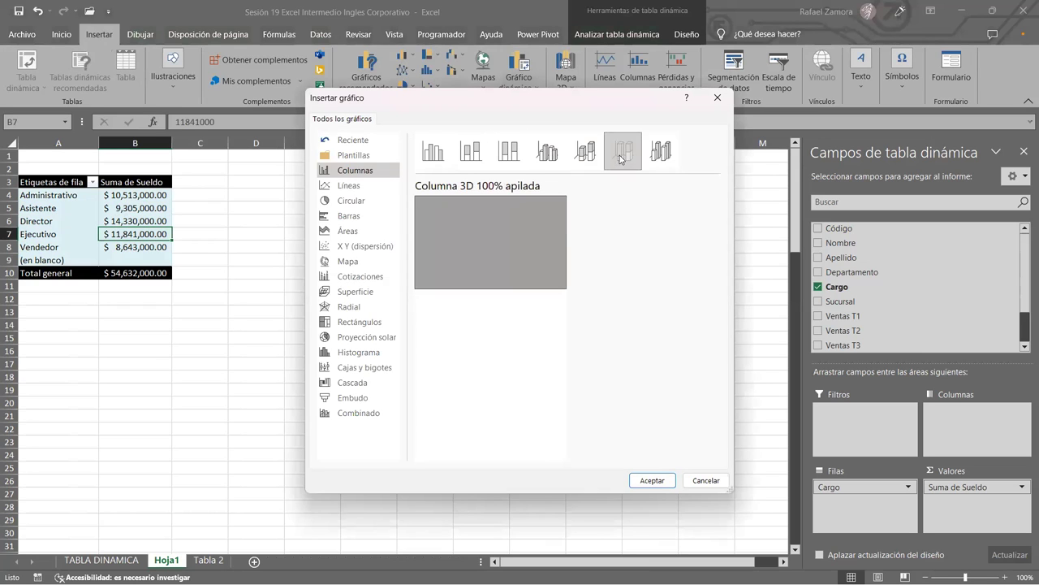
{"action": "left_click", "coordinate": [661, 155]}
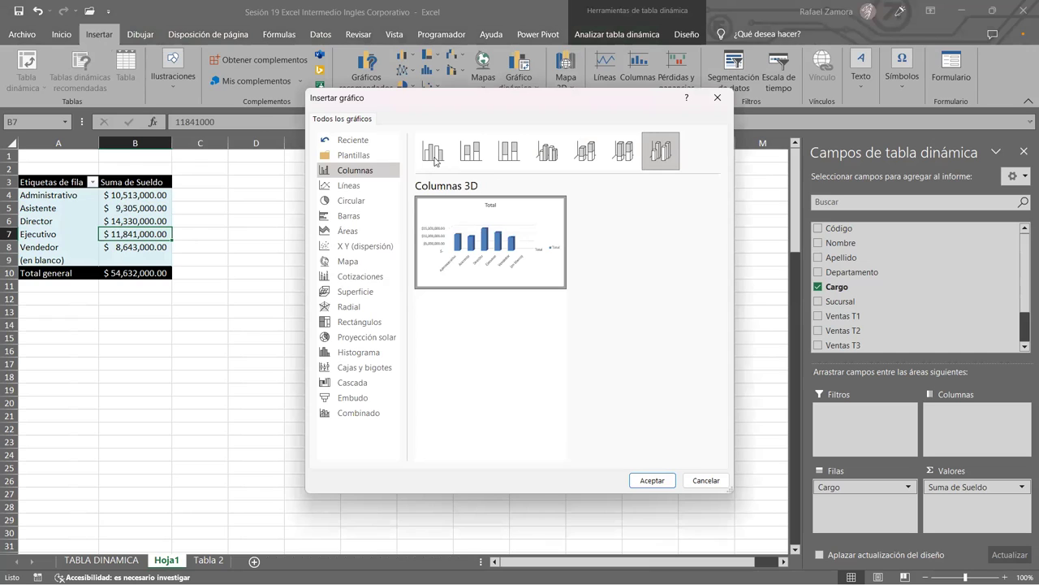
Insert a Columnas 3D pivot chart and place it beside the pivot table.
{"action": "left_click", "coordinate": [471, 151]}
{"action": "left_click", "coordinate": [433, 151]}
{"action": "left_click", "coordinate": [507, 154]}
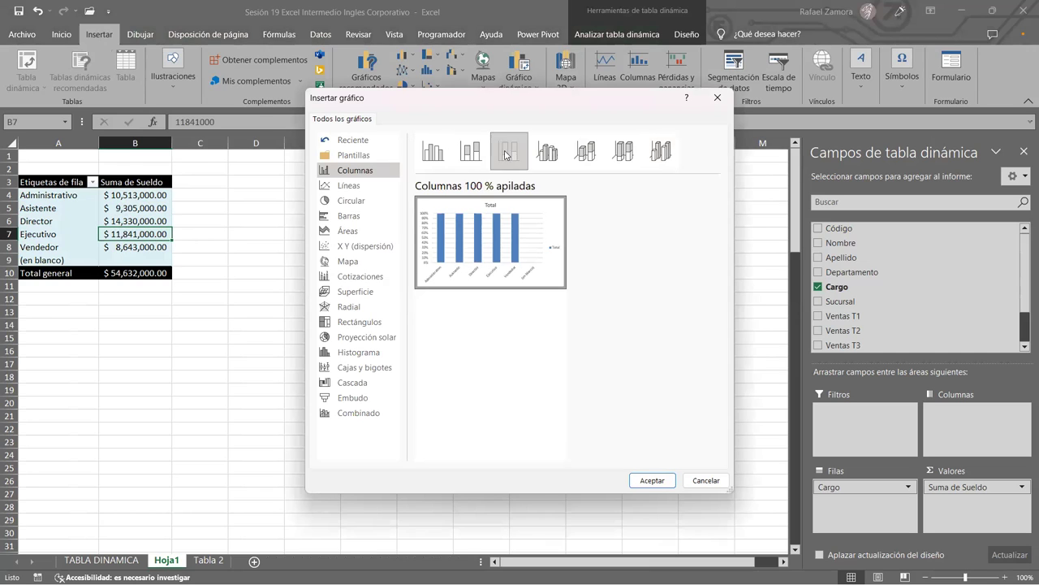
{"action": "left_click", "coordinate": [562, 157]}
{"action": "left_click", "coordinate": [599, 157]}
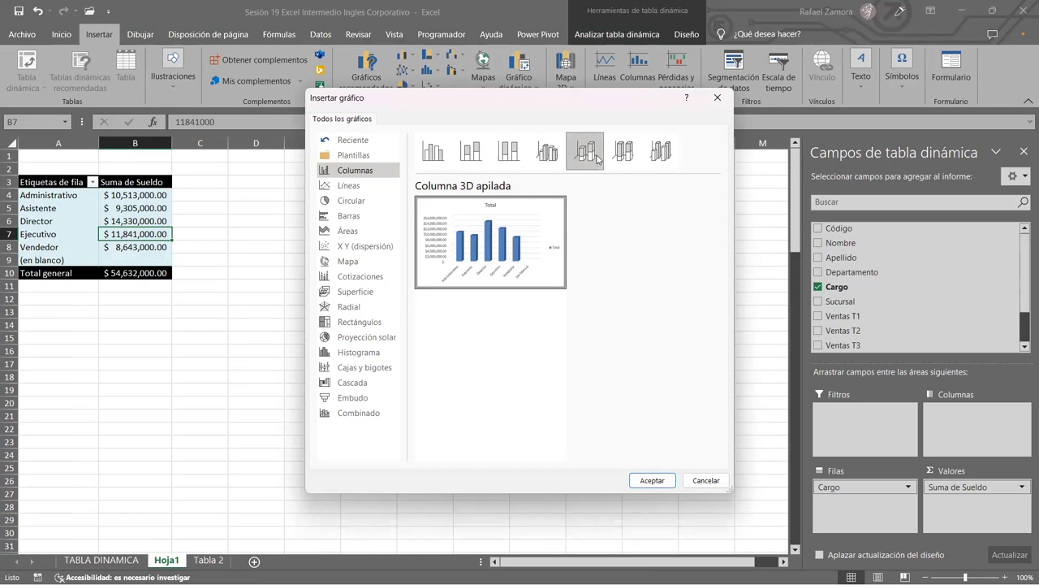
{"action": "left_click", "coordinate": [621, 159]}
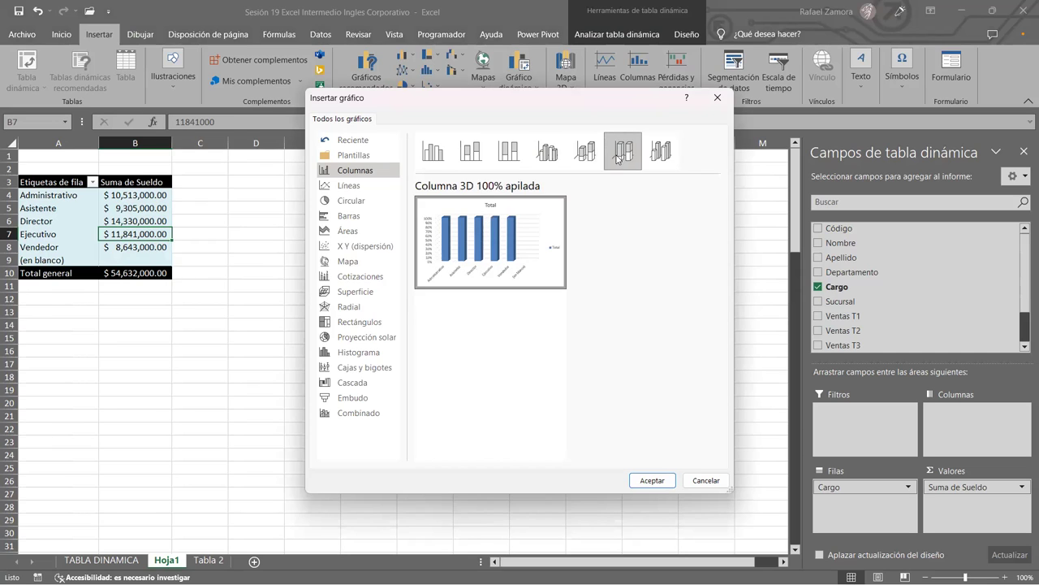
{"action": "left_click", "coordinate": [649, 158]}
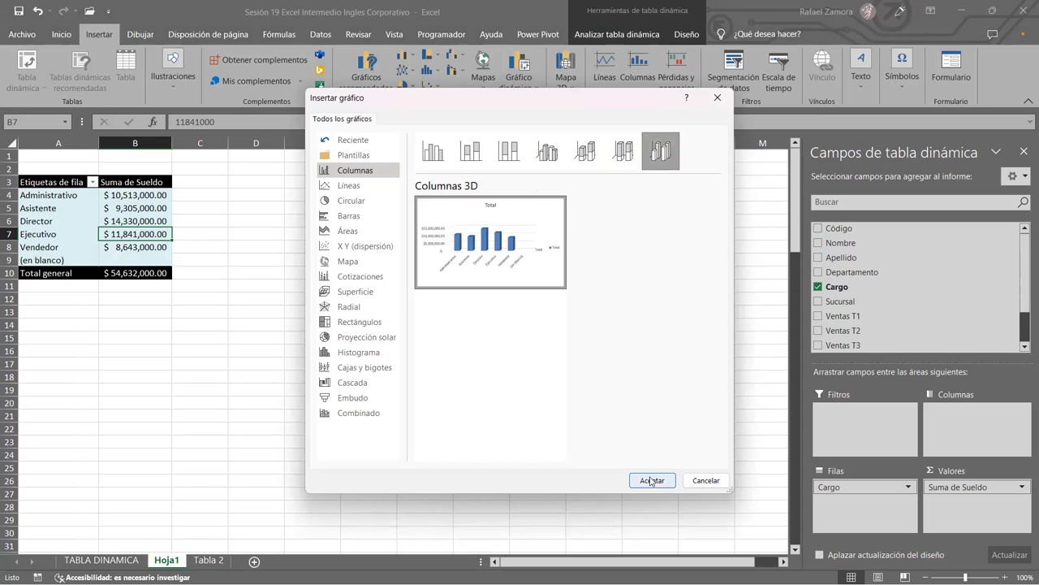
{"action": "double_click", "coordinate": [538, 248]}
{"action": "left_click_drag", "start_coordinate": [447, 213], "coordinate": [443, 175]}
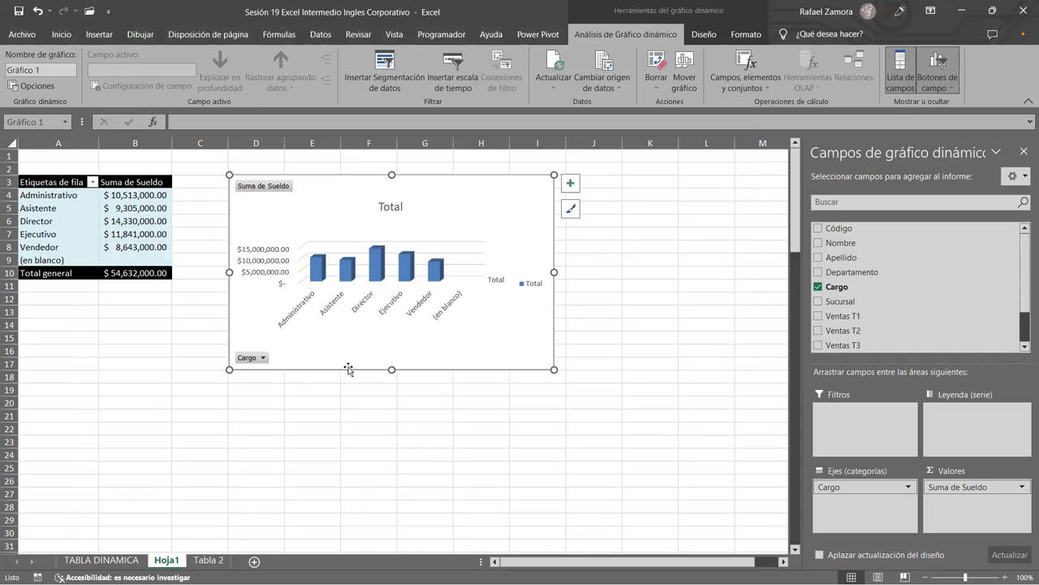
Apply chart Estilo 8, giving a bold uppercase TOTAL title and shaded columns.
{"action": "left_click", "coordinate": [737, 36]}
{"action": "left_click", "coordinate": [703, 36]}
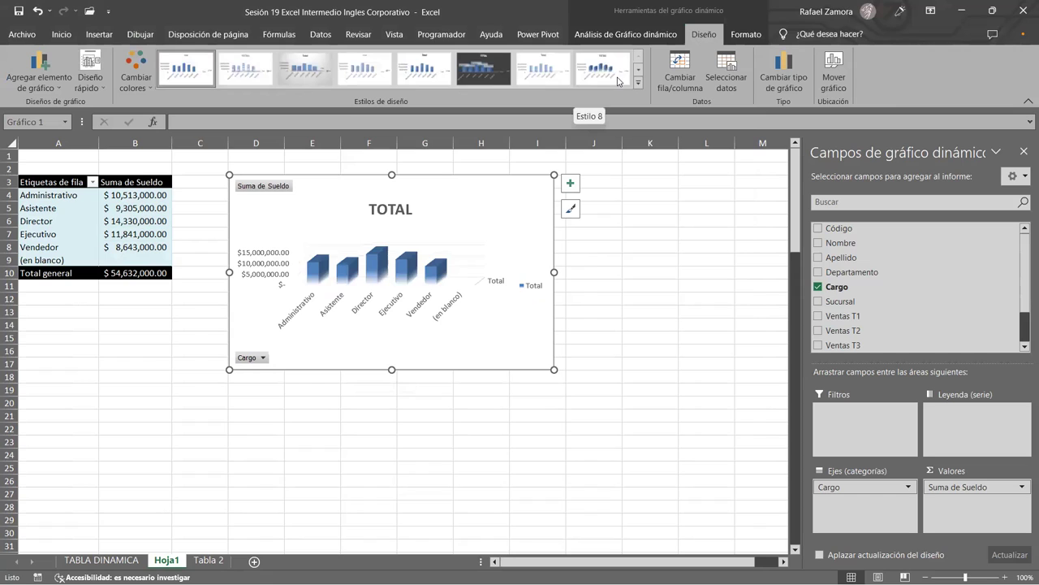
{"action": "left_click", "coordinate": [605, 72]}
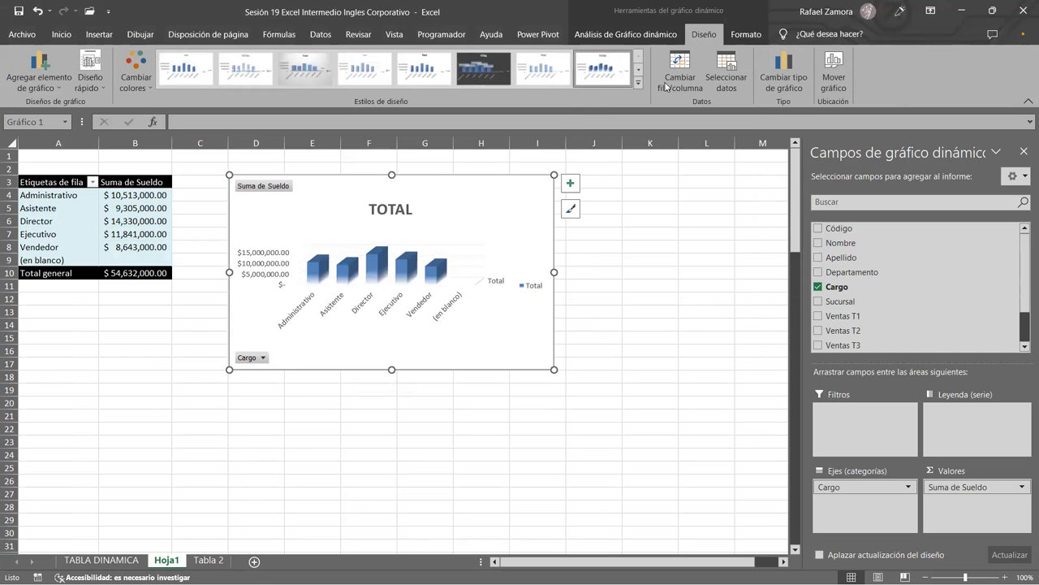
Give the pivot chart area a light orange shape fill and check the result.
{"action": "left_click", "coordinate": [745, 35]}
{"action": "left_click", "coordinate": [491, 54]}
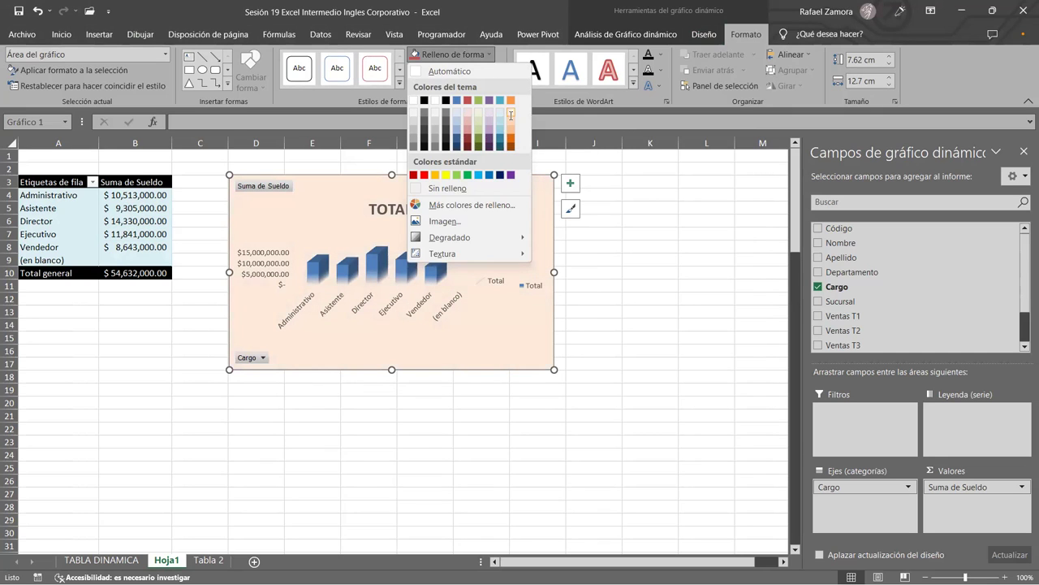
{"action": "left_click", "coordinate": [511, 115]}
{"action": "left_click", "coordinate": [632, 286]}
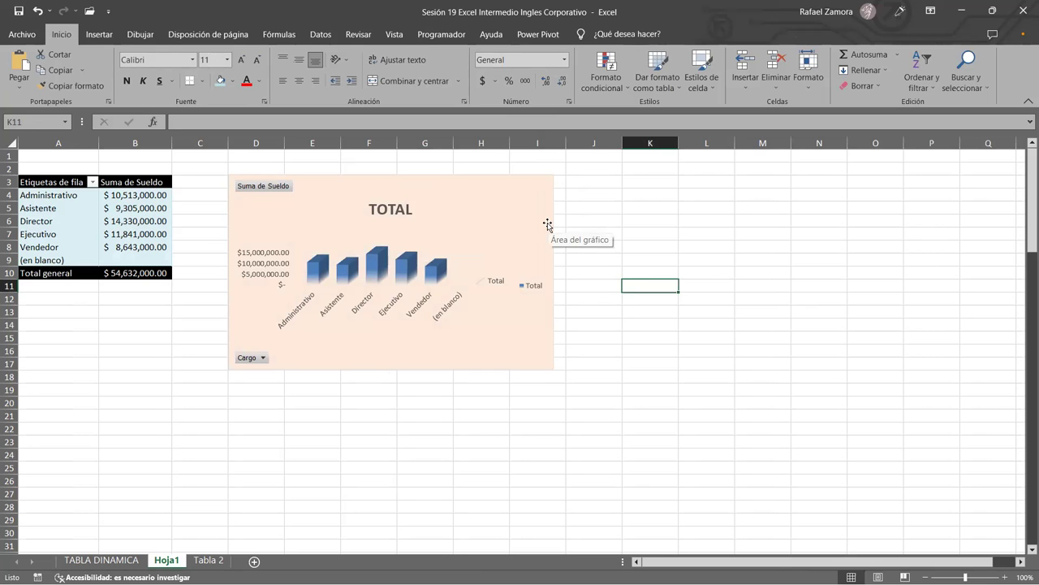
{"action": "left_click", "coordinate": [549, 225]}
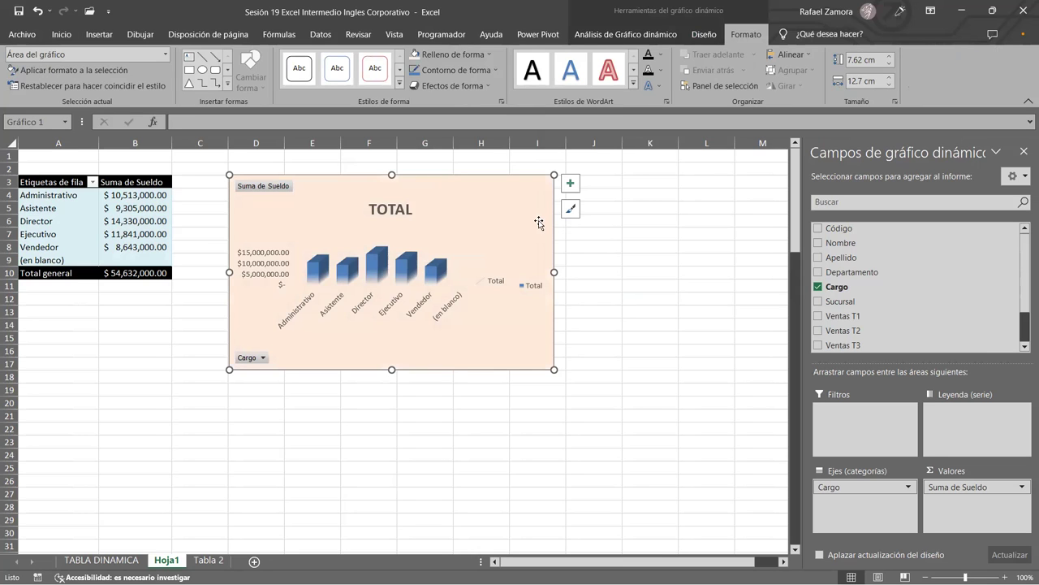
{"action": "left_click", "coordinate": [389, 208]}
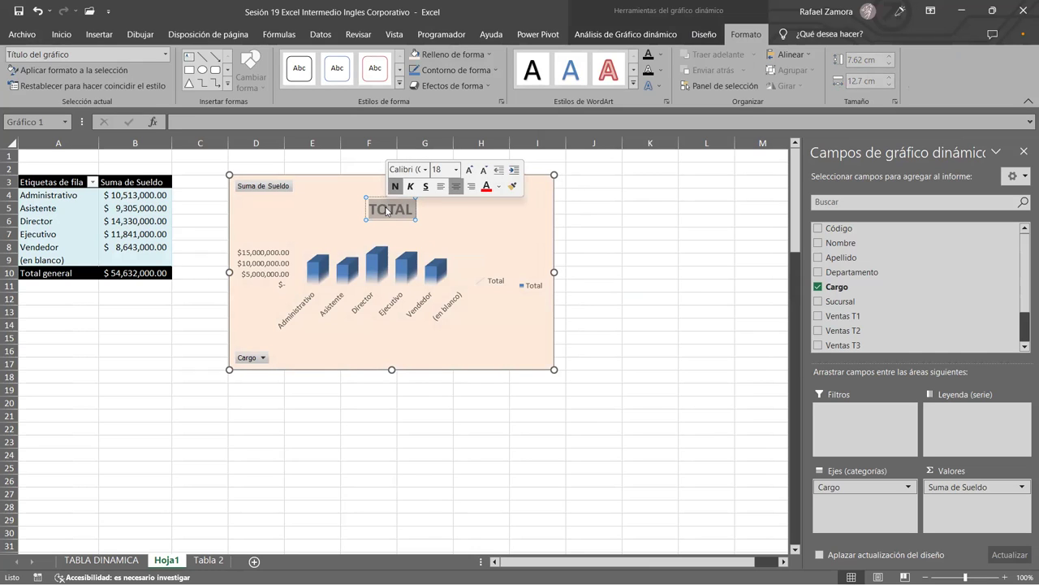
Replace the pivot chart title TOTAL with SUELDOS and reselect the pivot table.
{"action": "type", "text": "SUELDOS"}
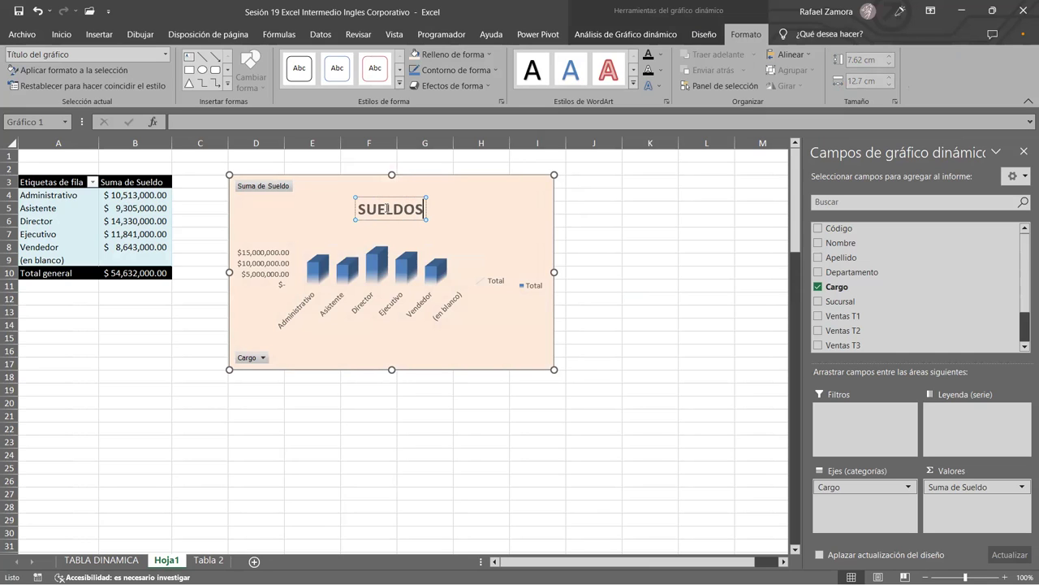
{"action": "left_click", "coordinate": [632, 235]}
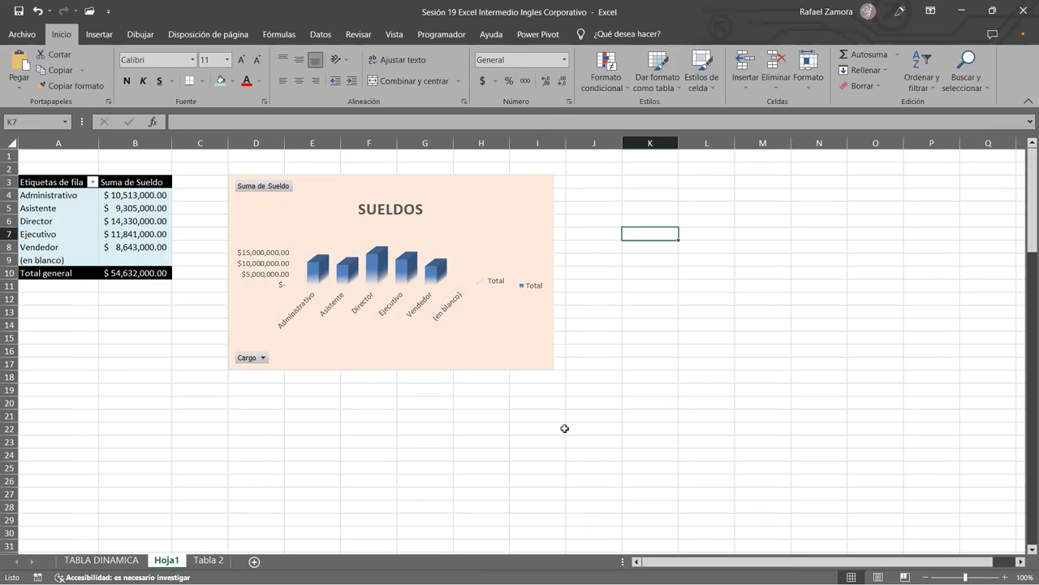
{"action": "left_click", "coordinate": [71, 197]}
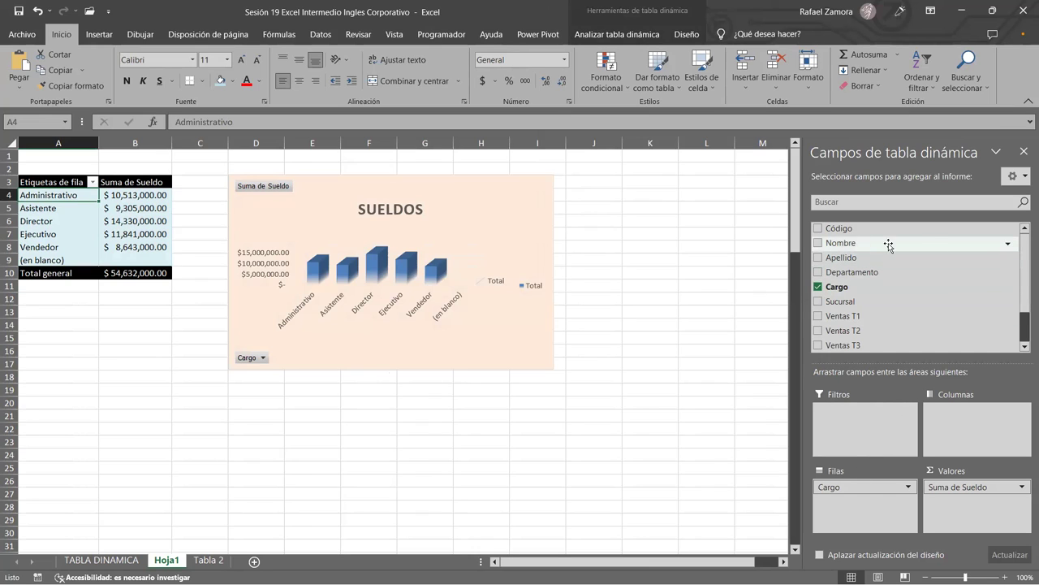
Make Departamento the pivot row field with Cargo nested beneath it.
{"action": "scroll", "coordinate": [920, 322], "scroll_direction": "down", "scroll_amount": 1}
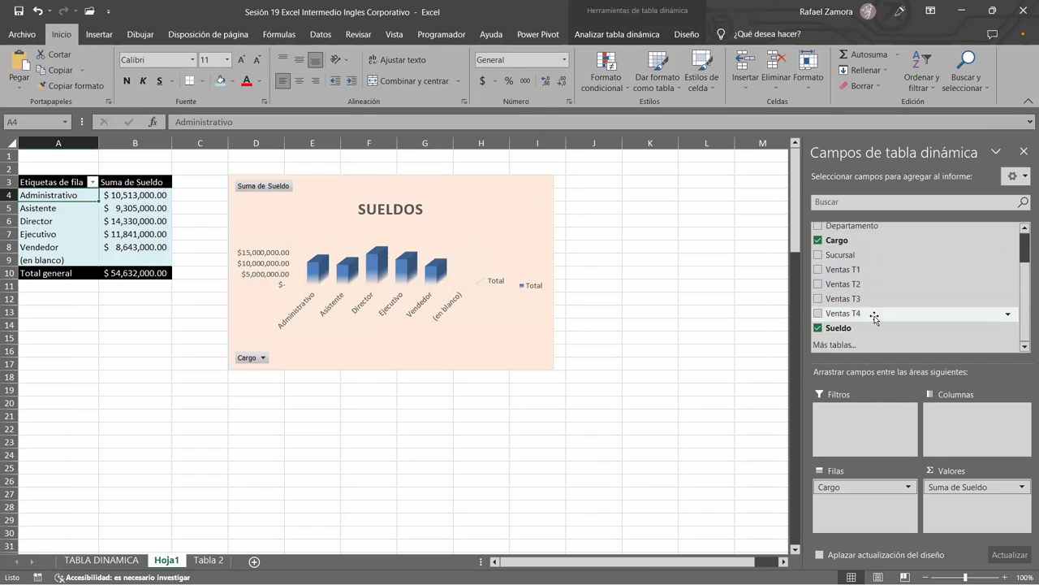
{"action": "scroll", "coordinate": [877, 315], "scroll_direction": "up", "scroll_amount": 1}
{"action": "scroll", "coordinate": [878, 315], "scroll_direction": "down", "scroll_amount": 1}
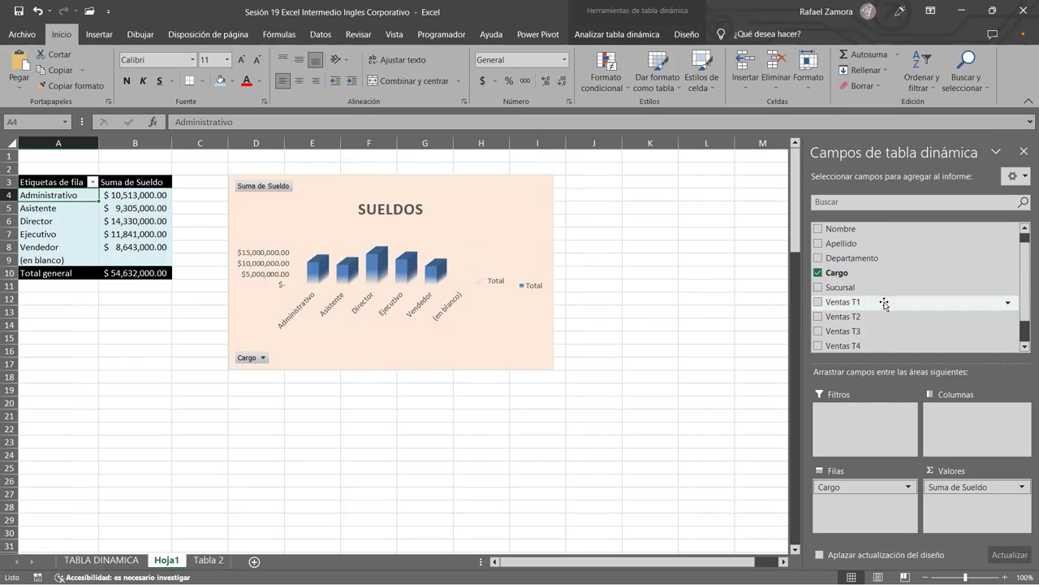
{"action": "scroll", "coordinate": [885, 315], "scroll_direction": "down", "scroll_amount": 1}
{"action": "scroll", "coordinate": [886, 315], "scroll_direction": "up", "scroll_amount": 1}
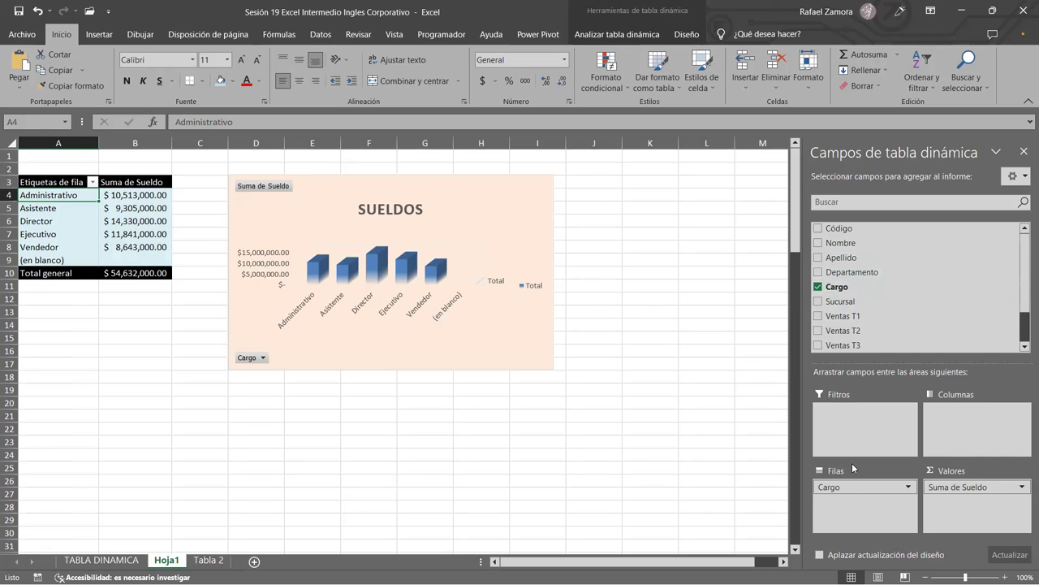
{"action": "scroll", "coordinate": [923, 291], "scroll_direction": "down", "scroll_amount": 1}
{"action": "left_click", "coordinate": [818, 276]}
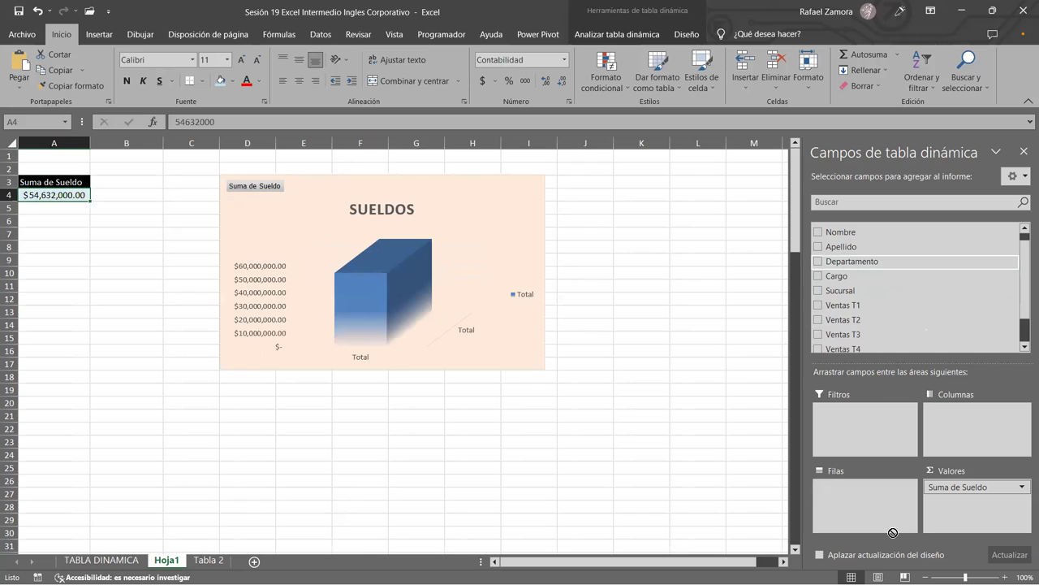
{"action": "left_click_drag", "start_coordinate": [853, 261], "coordinate": [860, 498]}
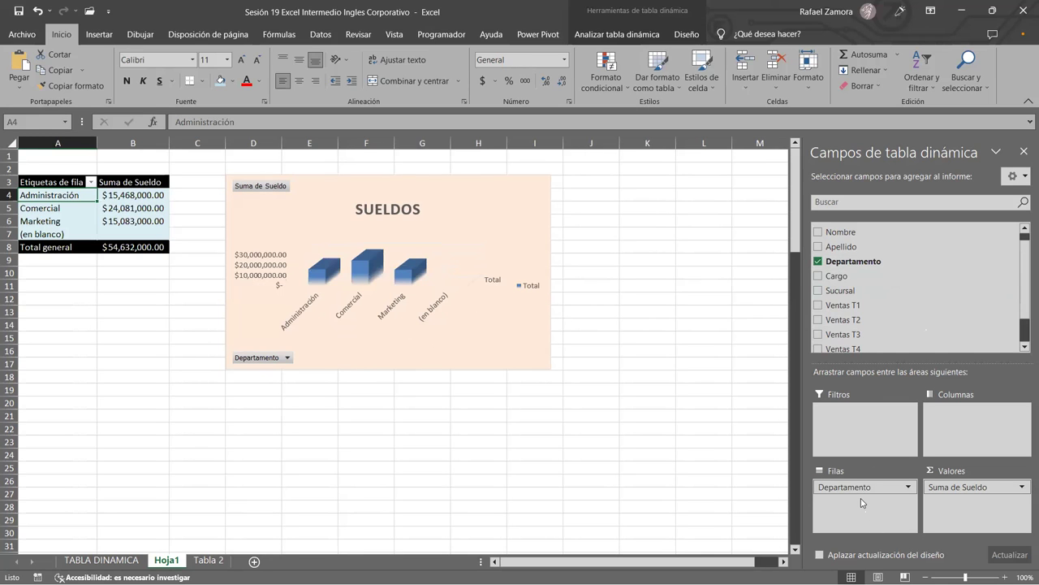
{"action": "left_click_drag", "start_coordinate": [848, 276], "coordinate": [861, 509]}
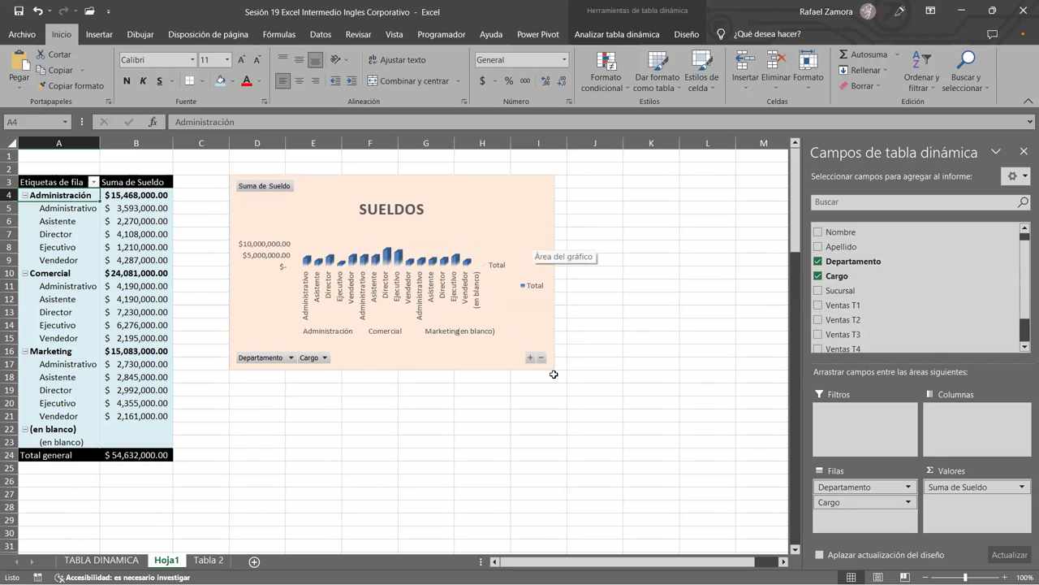
Stretch the SUELDOS chart to cover roughly D3 through L25.
{"action": "left_click_drag", "start_coordinate": [554, 374], "coordinate": [697, 479]}
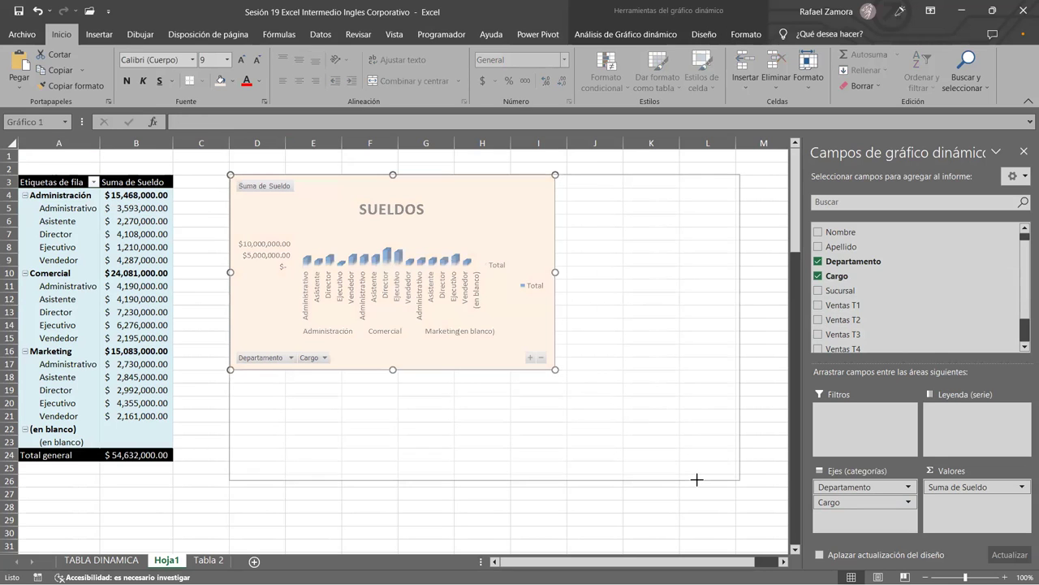
{"action": "left_click_drag", "start_coordinate": [694, 479], "coordinate": [695, 482]}
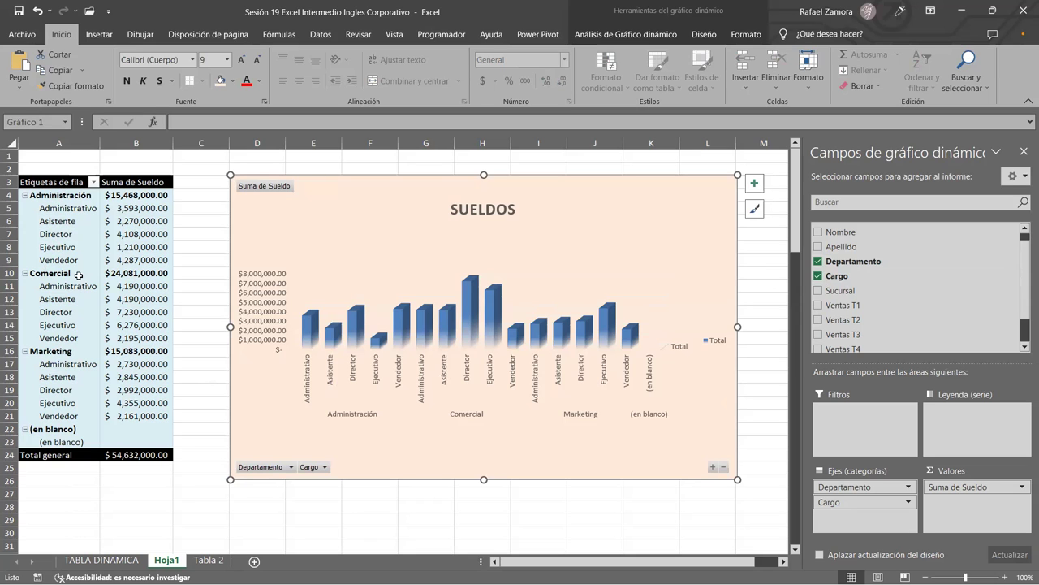
Collapse the Administración, Comercial, Marketing and (en blanco) groups to department totals.
{"action": "left_click", "coordinate": [25, 195]}
{"action": "left_click", "coordinate": [26, 208]}
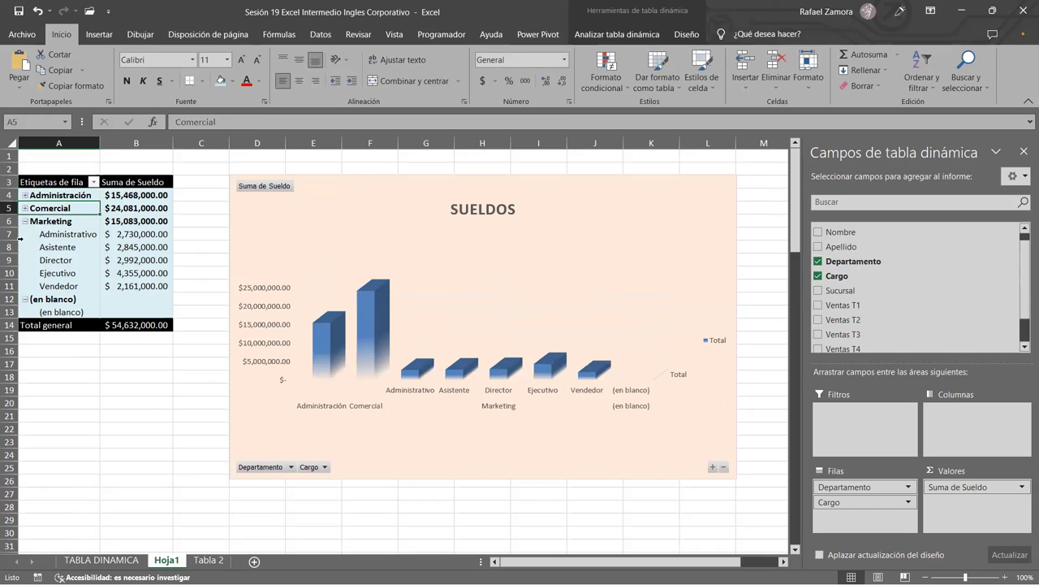
{"action": "left_click", "coordinate": [25, 221]}
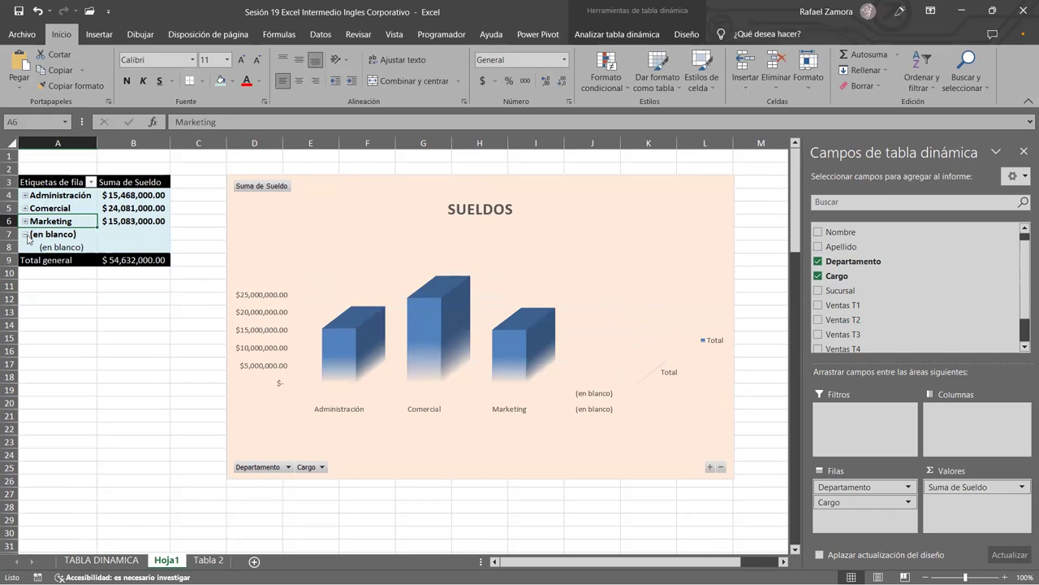
{"action": "left_click", "coordinate": [26, 234]}
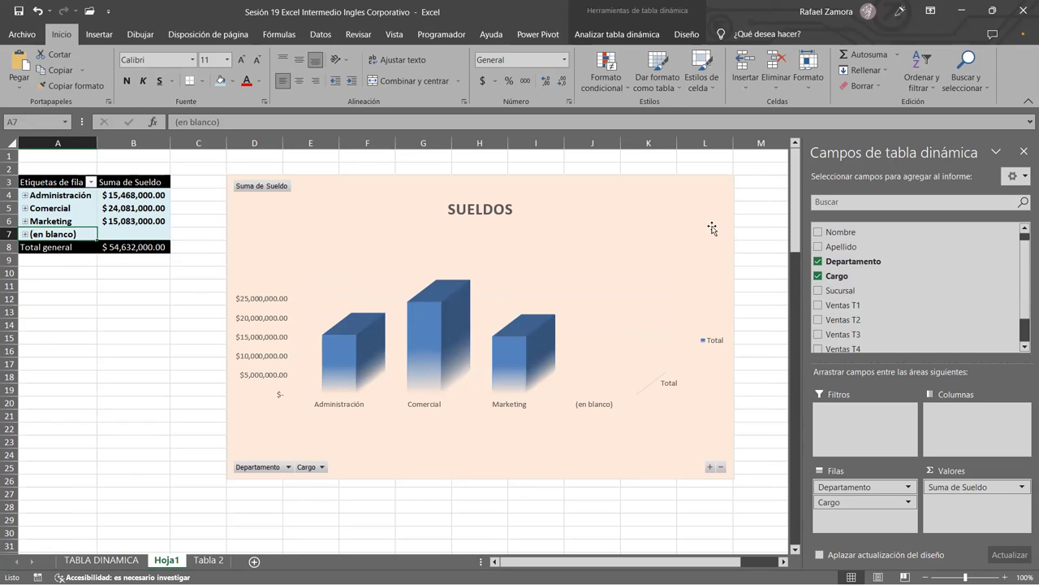
{"action": "left_click", "coordinate": [689, 35]}
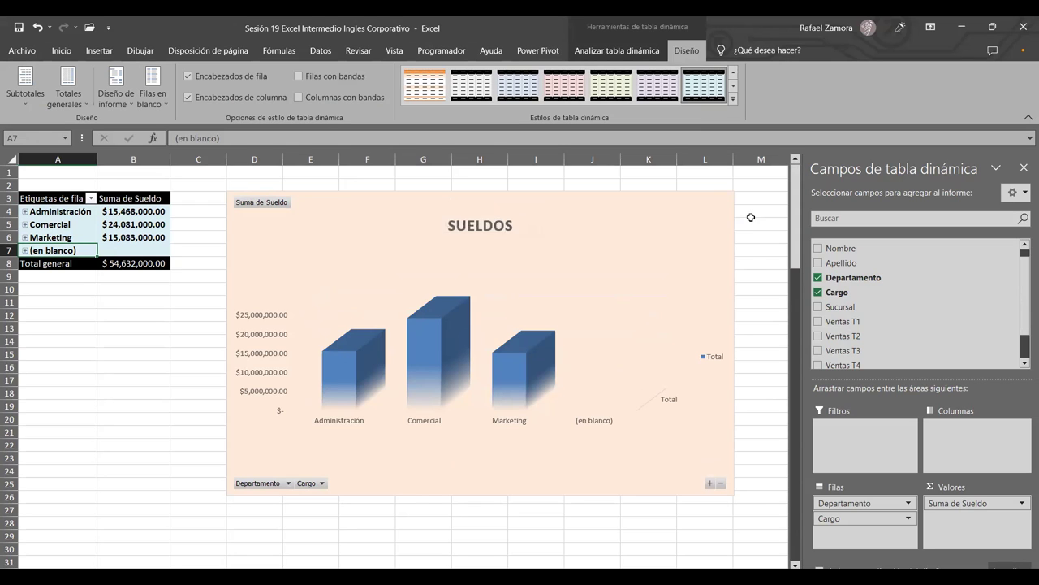
Look through the chart's shape outline colours and weights without applying any change.
{"action": "left_click", "coordinate": [716, 196]}
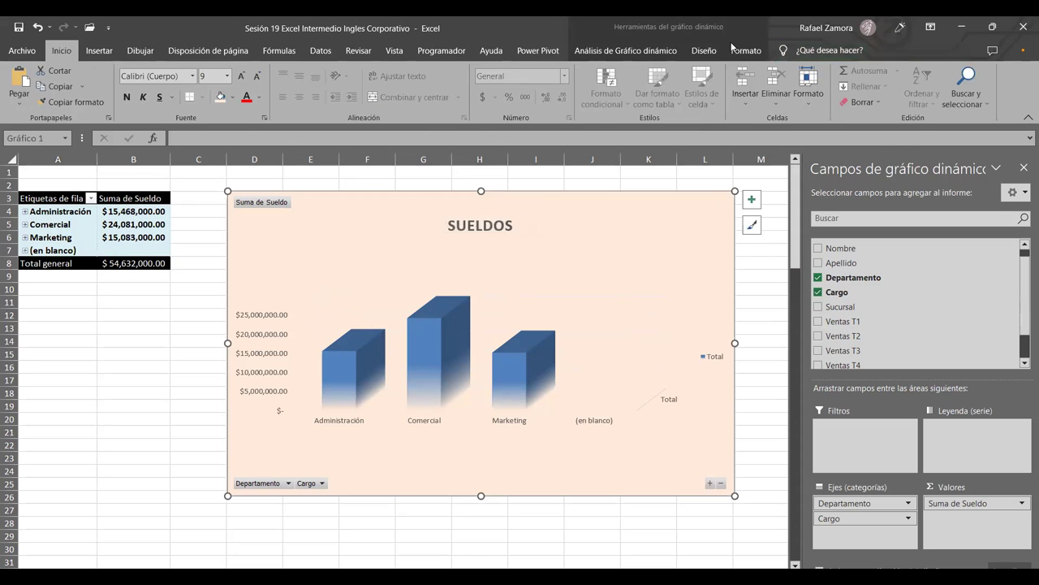
{"action": "left_click", "coordinate": [746, 50]}
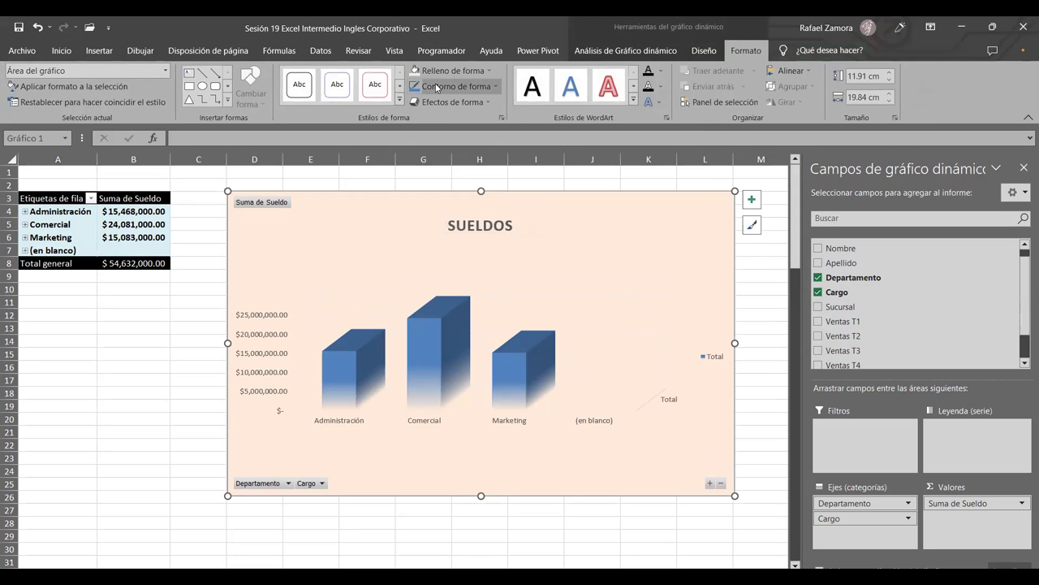
{"action": "left_click", "coordinate": [494, 87]}
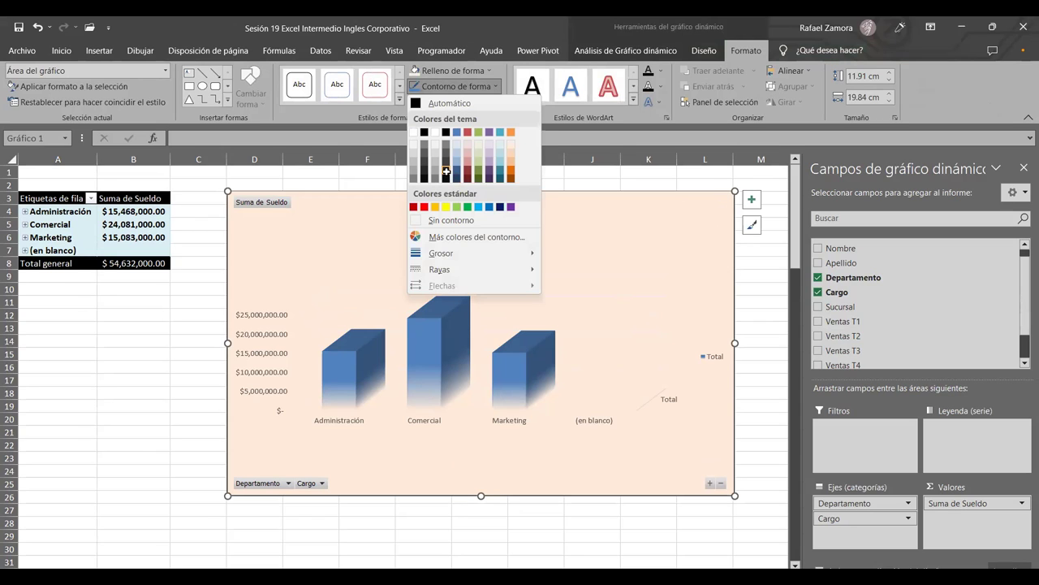
{"action": "left_click", "coordinate": [520, 89]}
{"action": "left_click", "coordinate": [497, 86]}
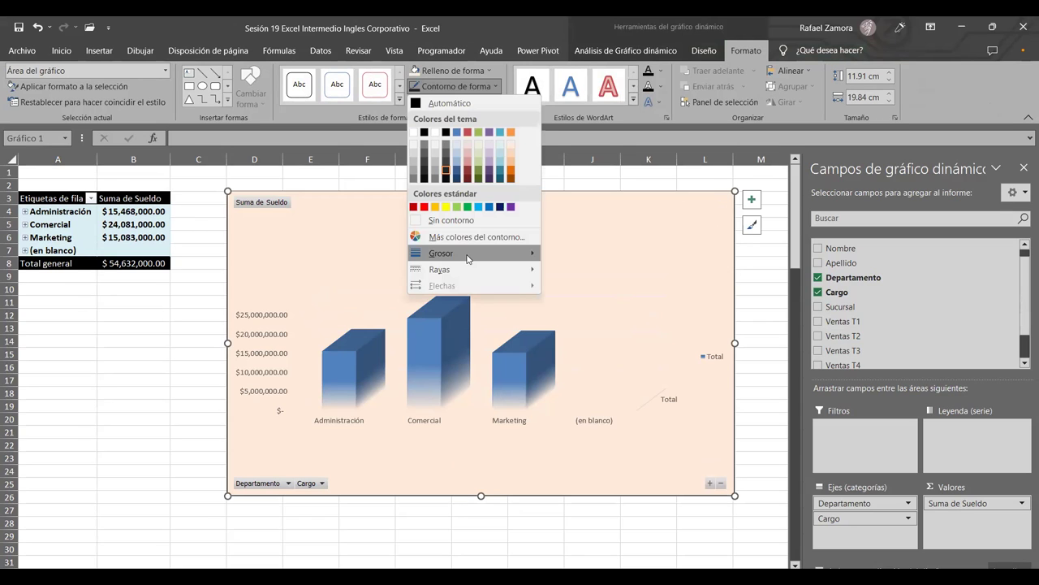
{"action": "left_click", "coordinate": [612, 298]}
{"action": "left_click", "coordinate": [769, 289]}
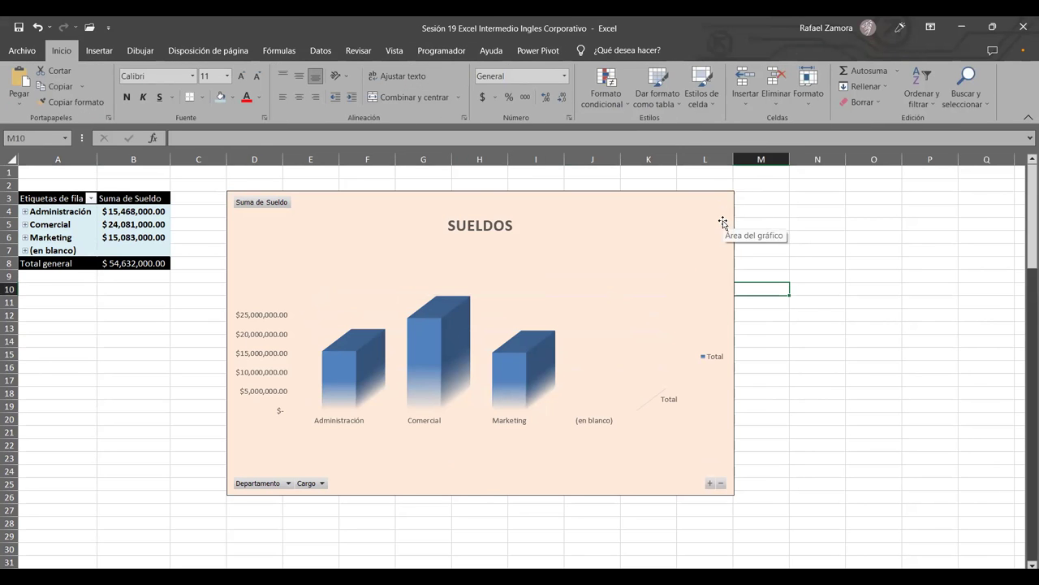
Reselect the pivot chart and show its design styles and layouts.
{"action": "left_click", "coordinate": [705, 213]}
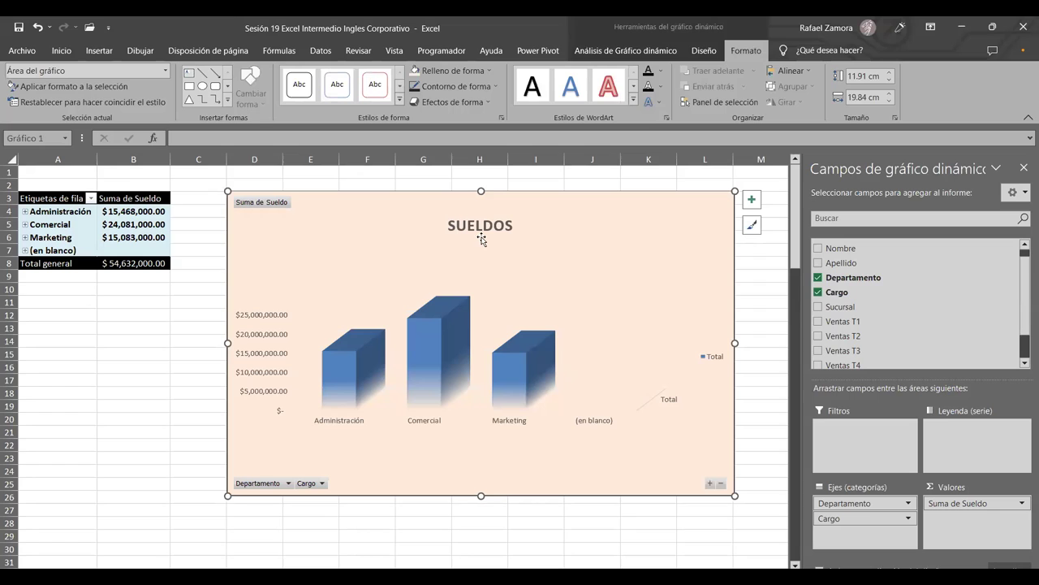
{"action": "left_click", "coordinate": [646, 50]}
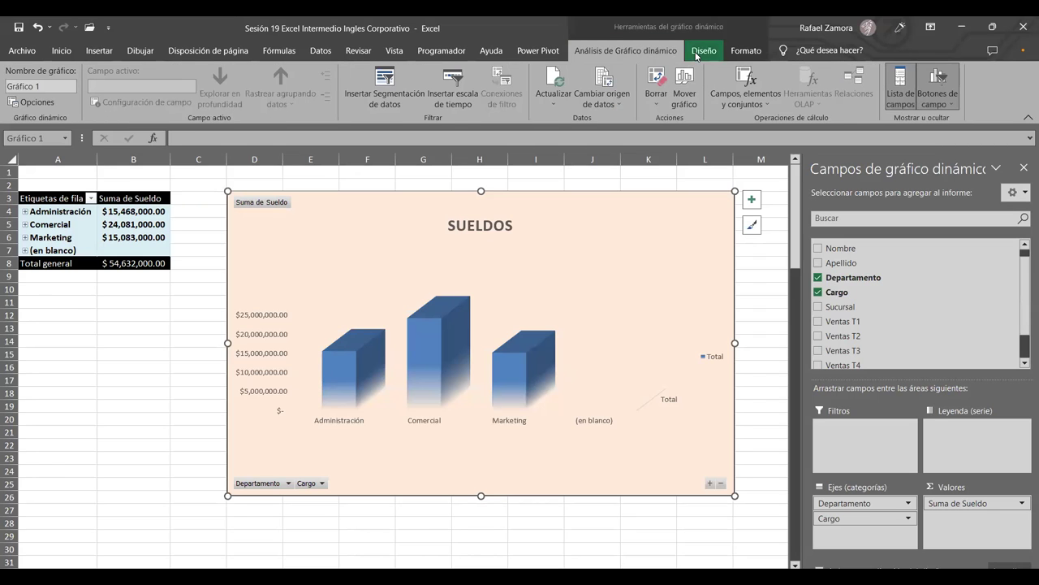
{"action": "left_click", "coordinate": [697, 52]}
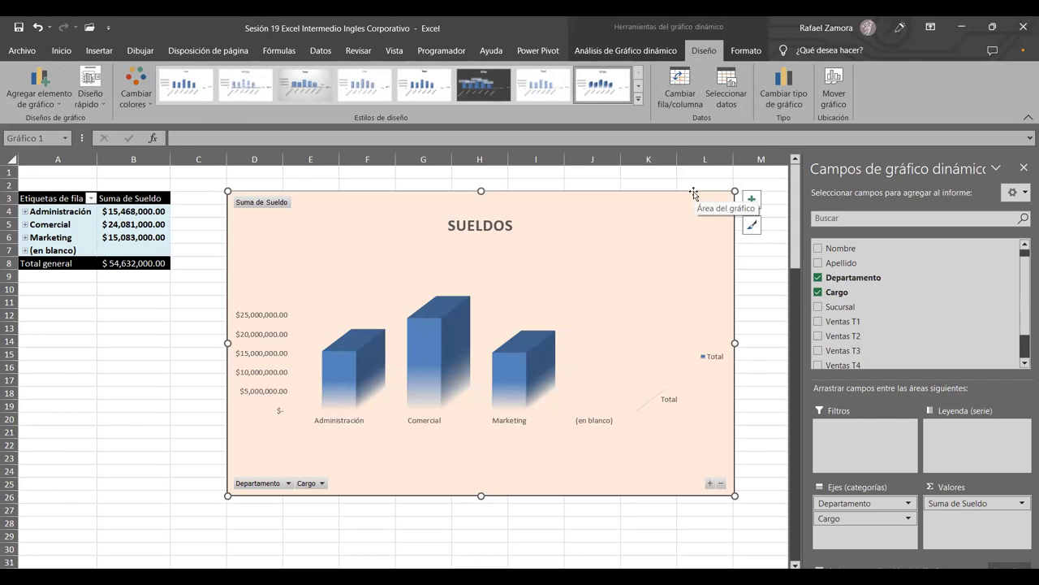
Shrink the chart and remove Cargo from the Ejes (categorías) box.
{"action": "mouse_move", "coordinate": [735, 495]}
{"action": "left_mouse_down"}
{"action": "mouse_move", "coordinate": [687, 451]}
{"action": "mouse_move", "coordinate": [582, 403]}
{"action": "left_mouse_up"}
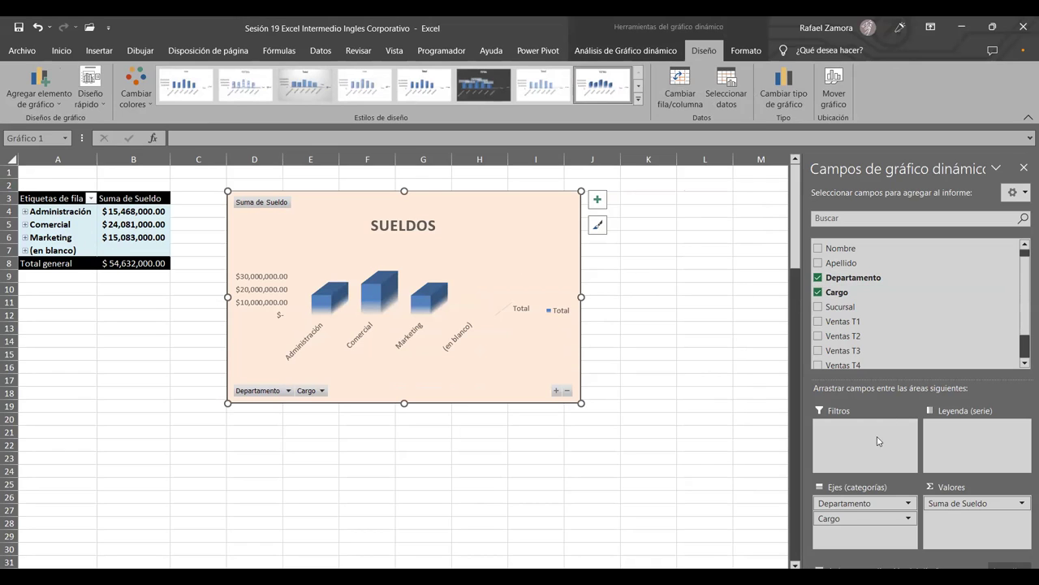
{"action": "left_click_drag", "start_coordinate": [853, 520], "coordinate": [897, 329]}
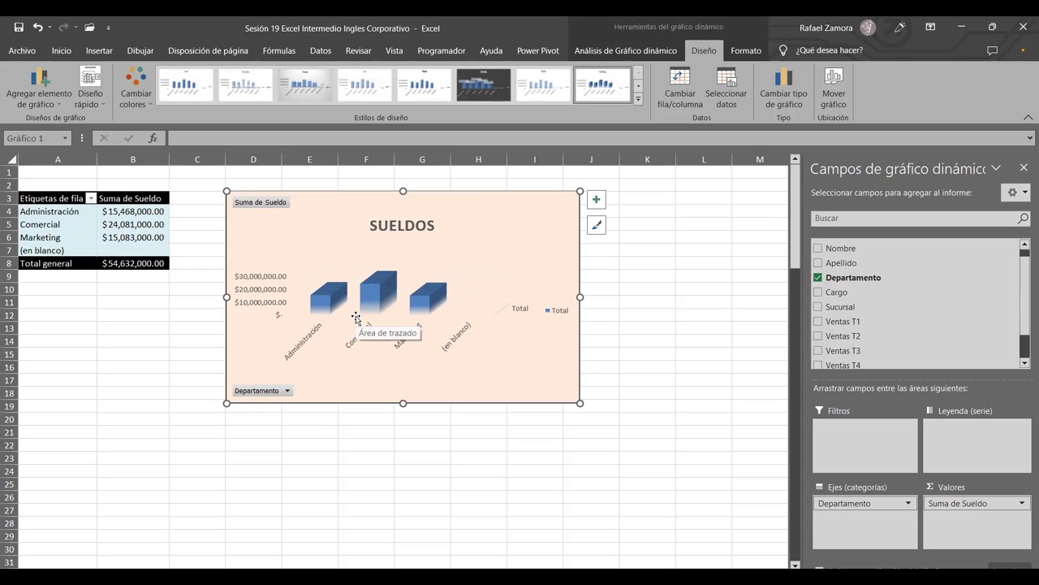
Give the SUELDOS chart a red 1½ pt outline.
{"action": "left_click", "coordinate": [528, 434]}
{"action": "left_click", "coordinate": [569, 216]}
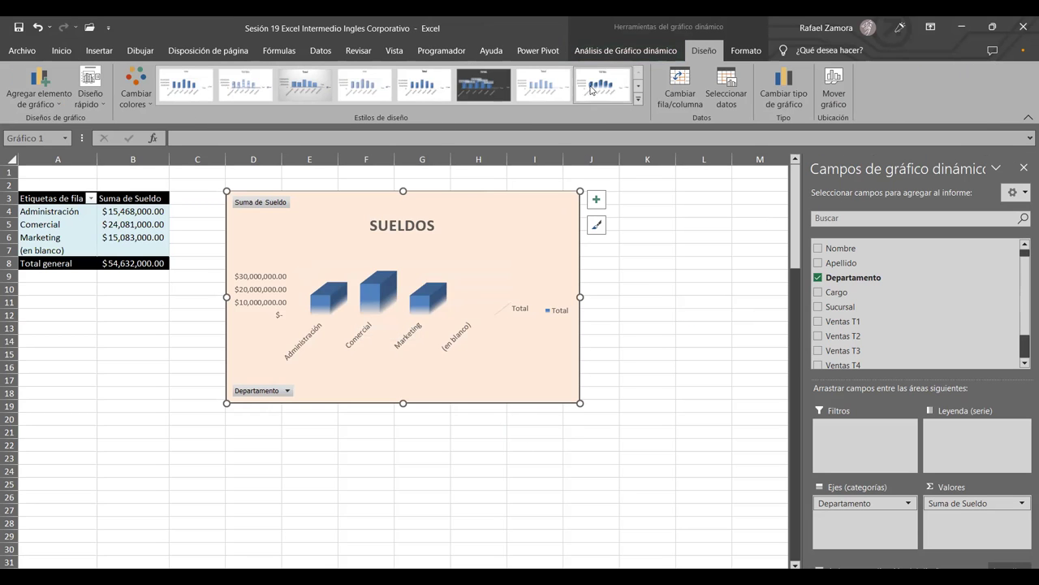
{"action": "left_click", "coordinate": [746, 51]}
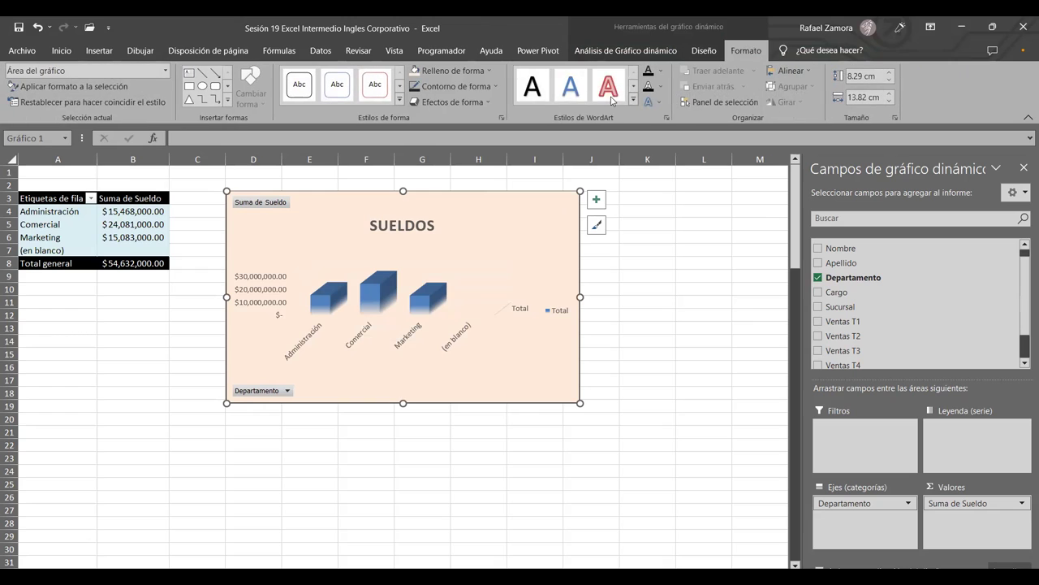
{"action": "left_click", "coordinate": [474, 88]}
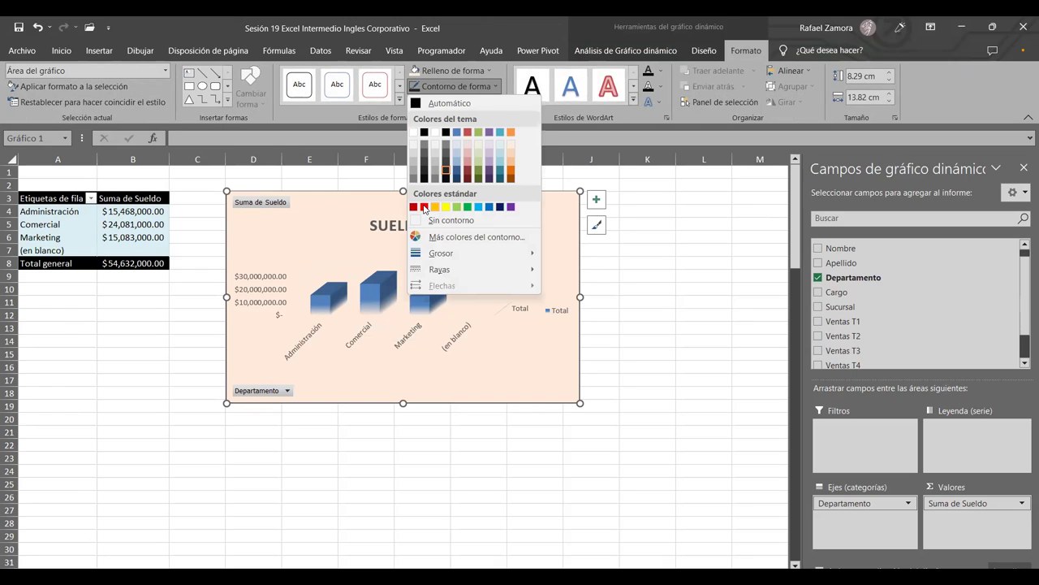
{"action": "left_click", "coordinate": [424, 207]}
{"action": "left_click", "coordinate": [489, 87]}
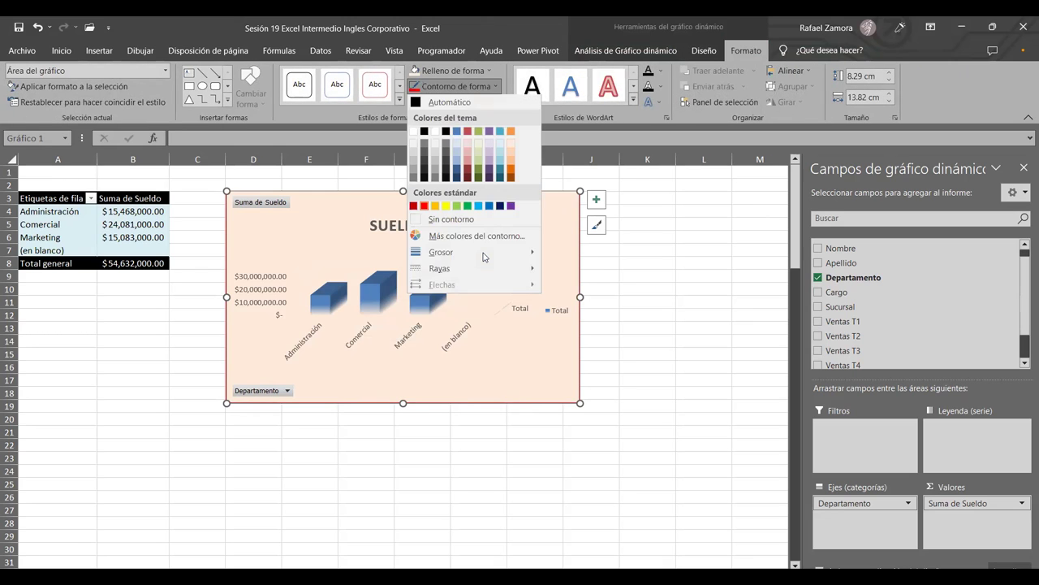
{"action": "mouse_move", "coordinate": [487, 253]}
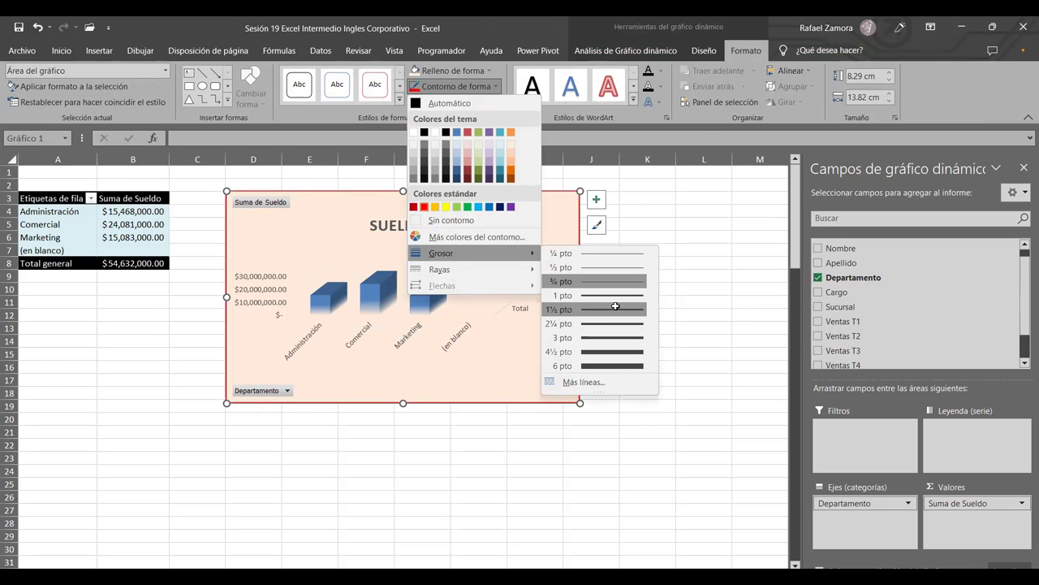
{"action": "left_click", "coordinate": [615, 306]}
{"action": "left_click", "coordinate": [687, 352]}
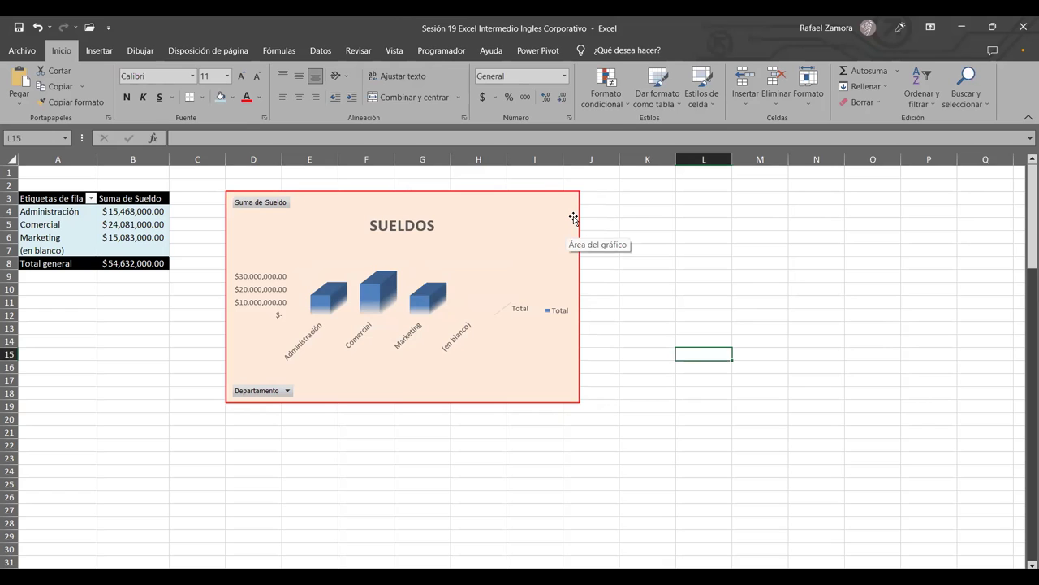
Fill the chart background with light blue instead of peach.
{"action": "left_click", "coordinate": [574, 217]}
{"action": "left_click", "coordinate": [491, 72]}
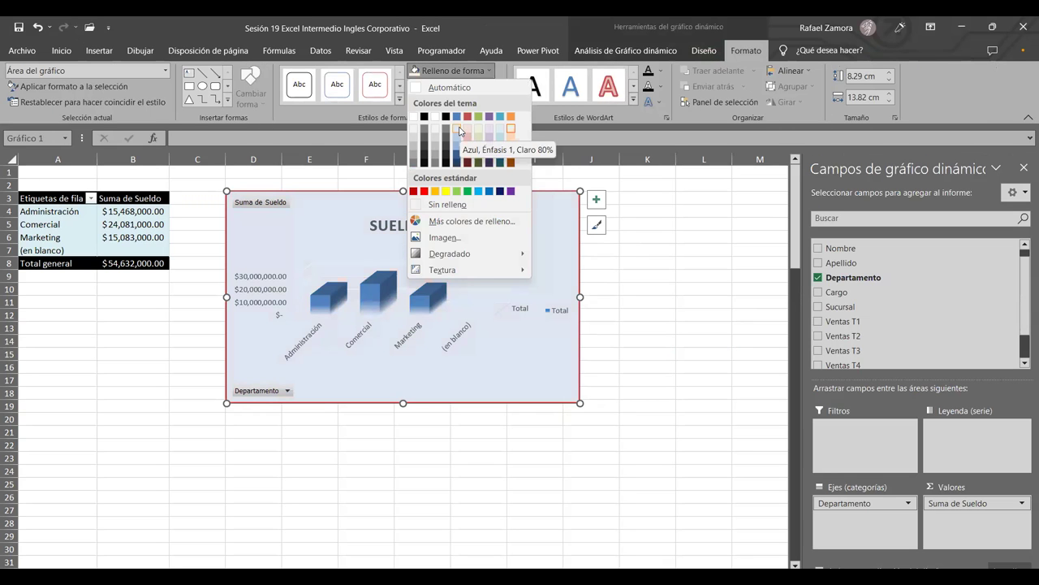
{"action": "left_click", "coordinate": [459, 132]}
{"action": "left_click", "coordinate": [644, 277]}
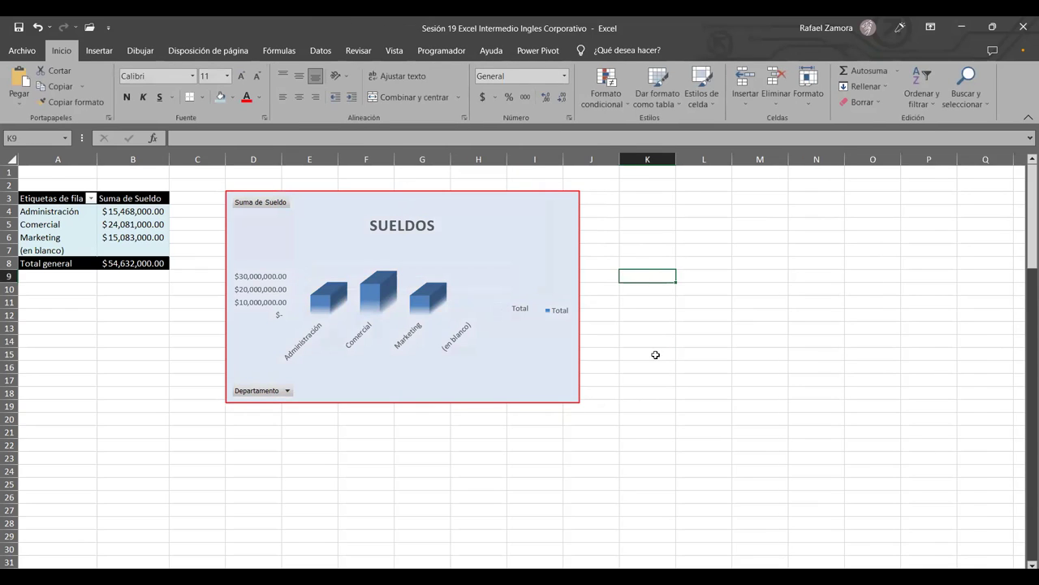
{"action": "left_click", "coordinate": [577, 236]}
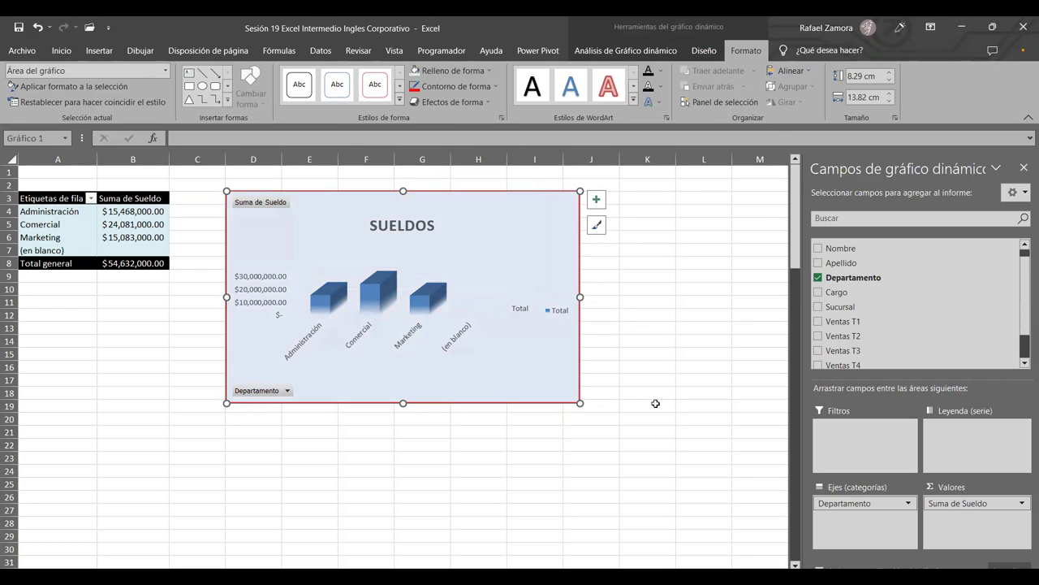
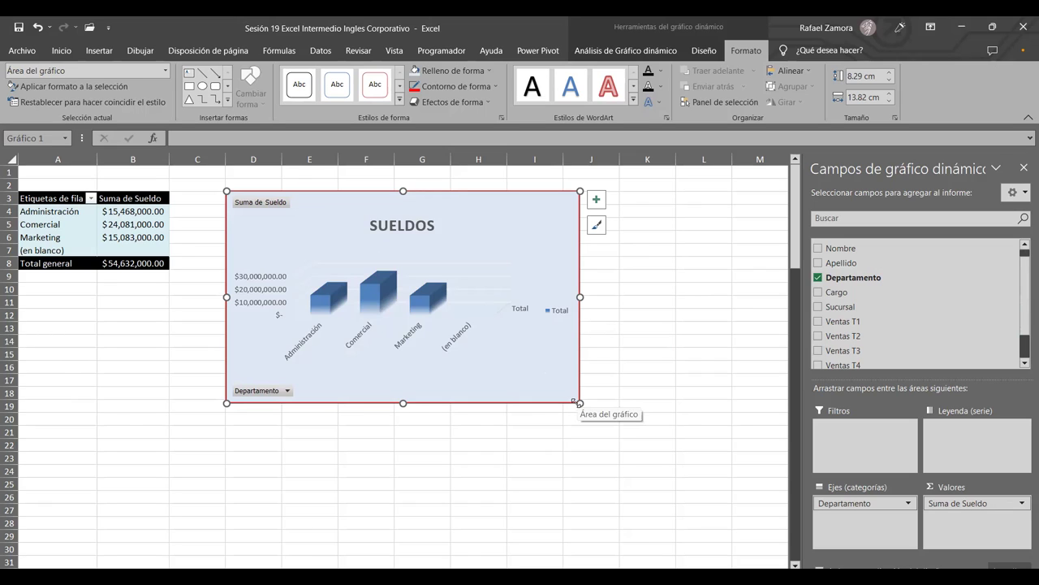
Shrink the SUELDOS chart and set up a pivot table from Tabla 2 placed at Hoja1!A11.
{"action": "left_click_drag", "start_coordinate": [579, 403], "coordinate": [545, 381]}
{"action": "left_click", "coordinate": [81, 404]}
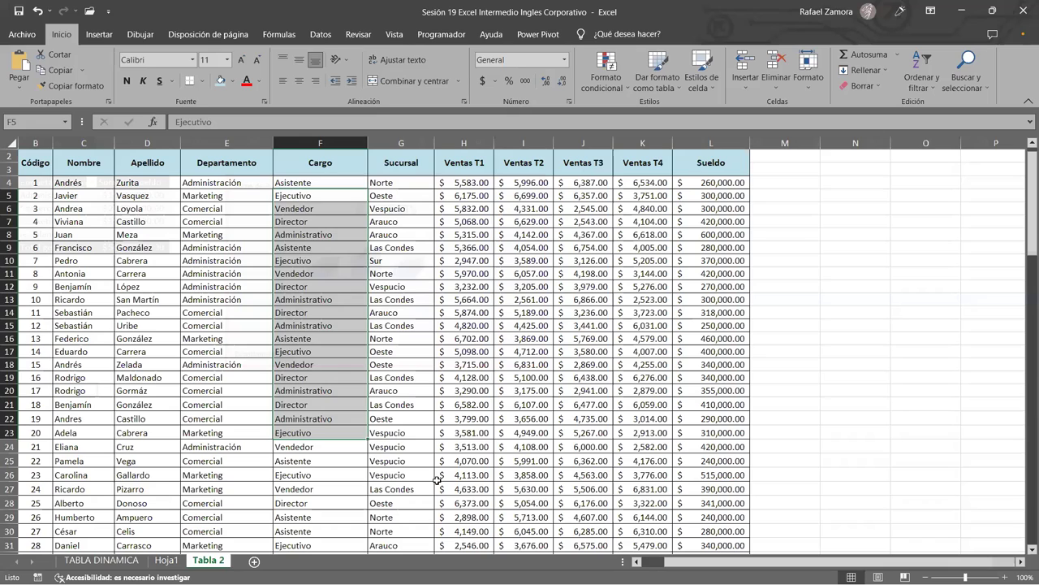
{"action": "left_click", "coordinate": [530, 273]}
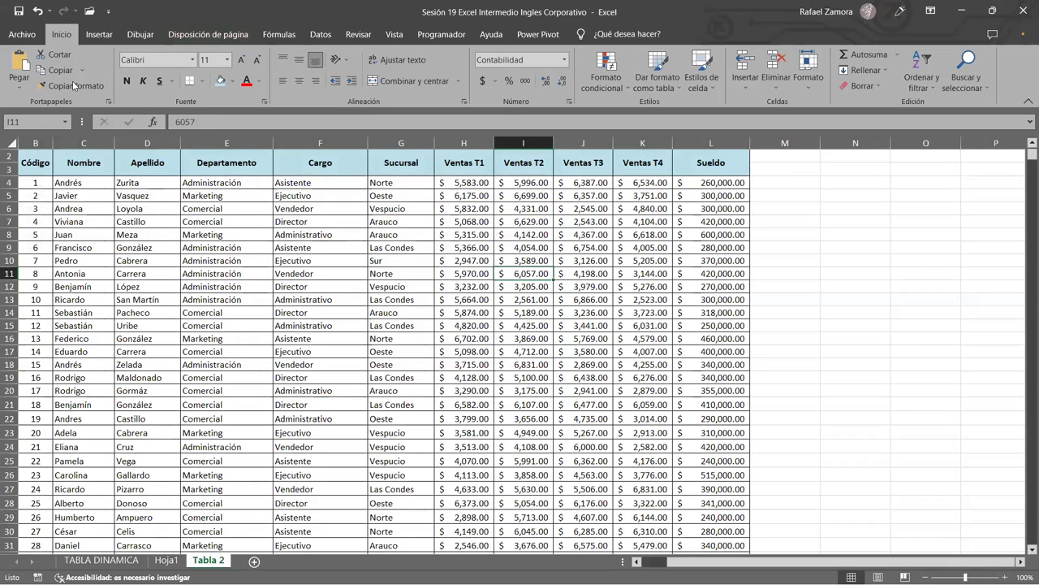
{"action": "left_click", "coordinate": [104, 36]}
{"action": "left_click", "coordinate": [27, 63]}
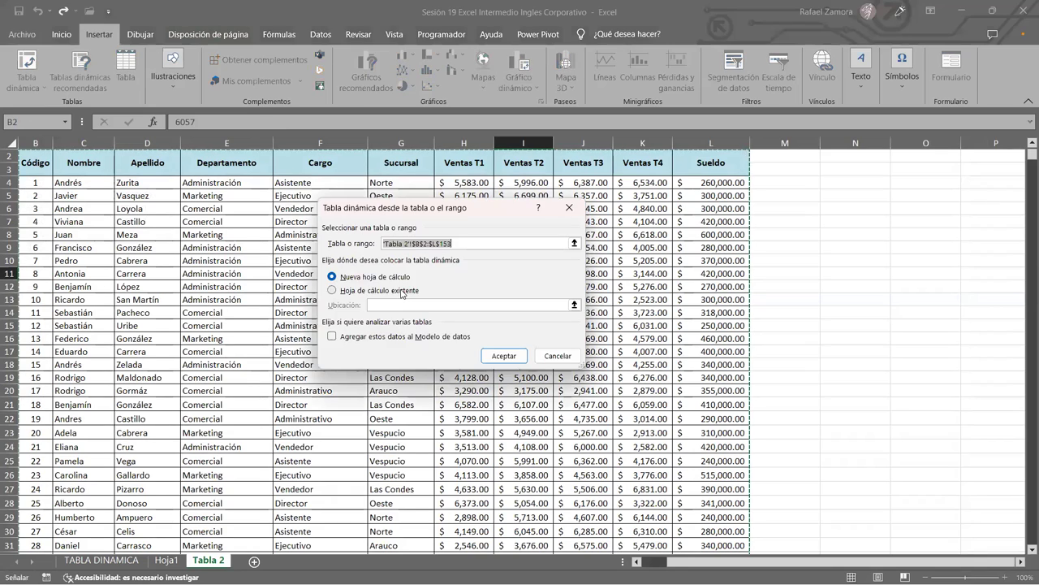
{"action": "left_click", "coordinate": [401, 291]}
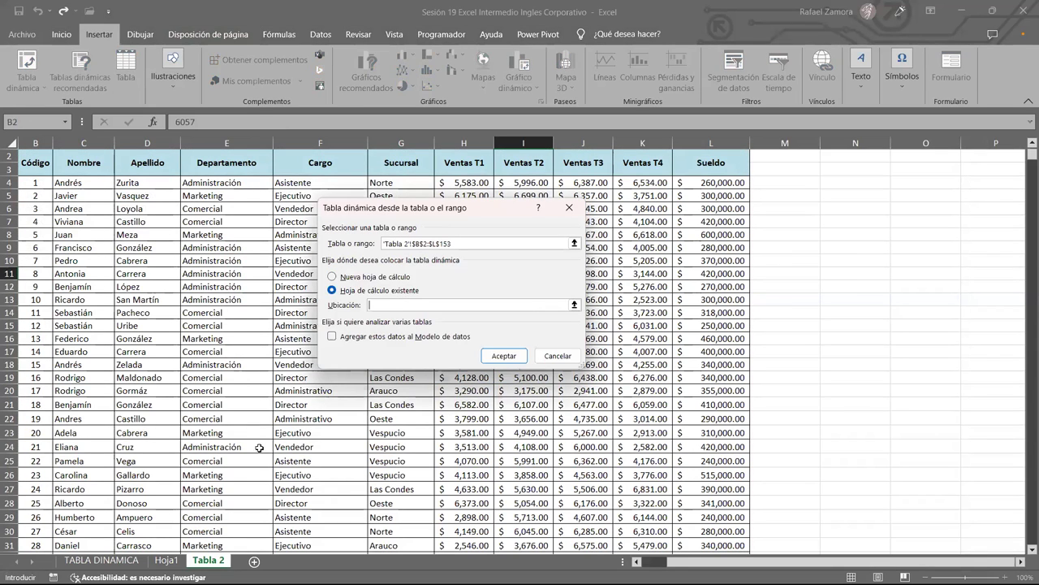
{"action": "left_click", "coordinate": [166, 560]}
{"action": "left_click", "coordinate": [38, 286]}
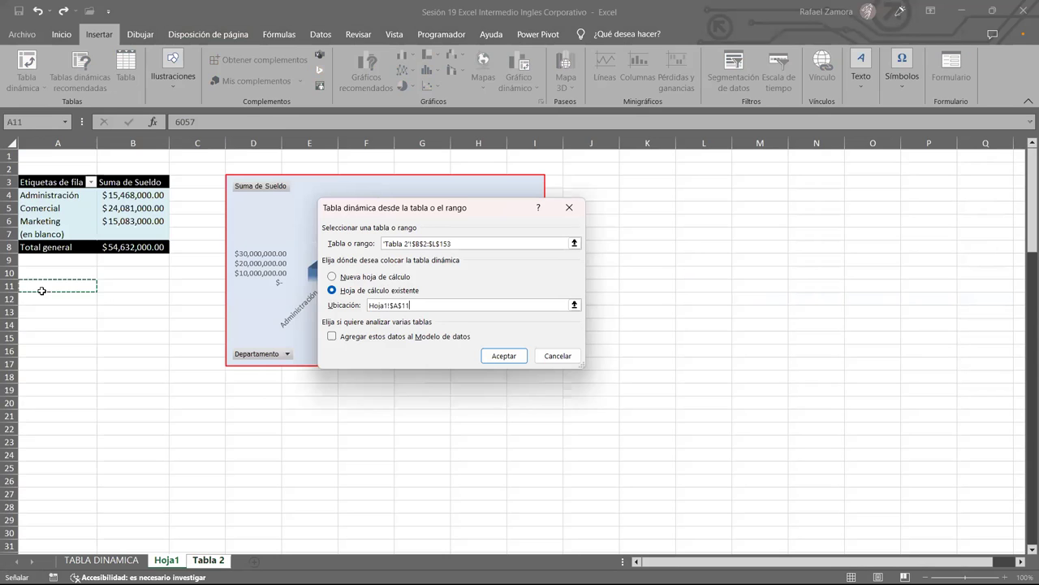
Create the pivot table with Cargo as rows and the sum of Sueldo as values.
{"action": "left_click", "coordinate": [515, 359]}
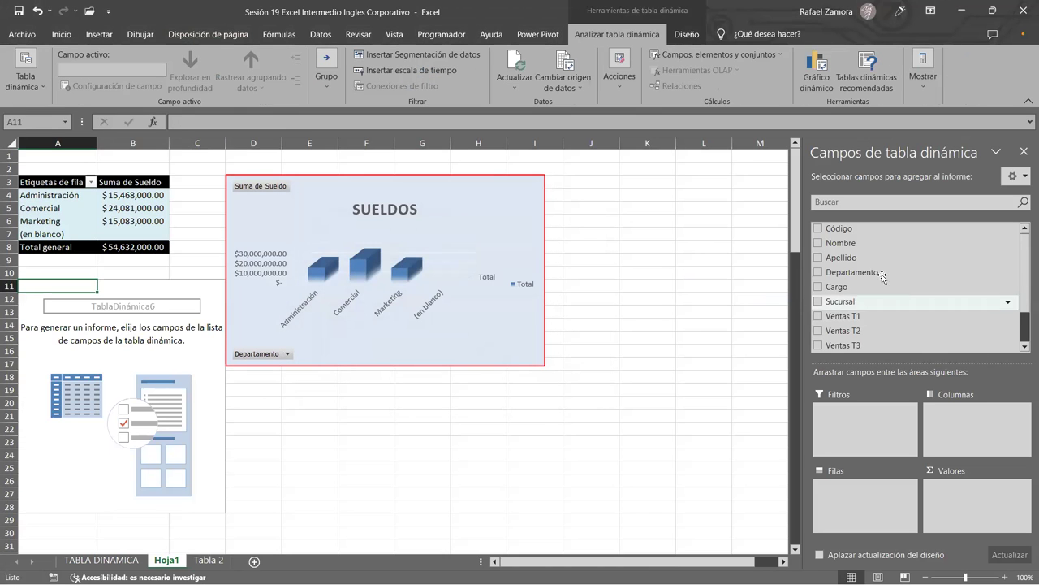
{"action": "left_click_drag", "start_coordinate": [870, 286], "coordinate": [866, 509]}
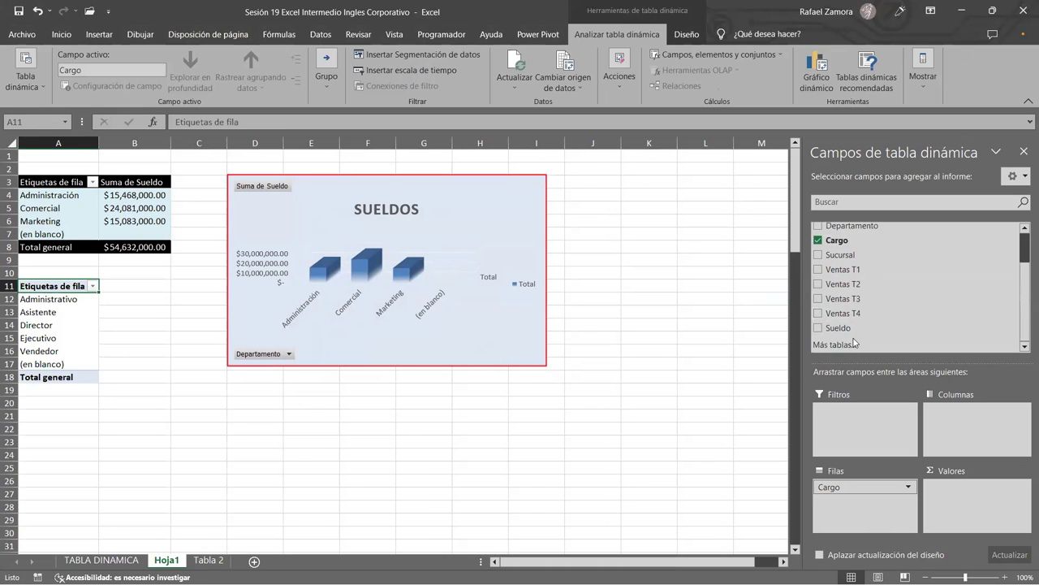
{"action": "left_click_drag", "start_coordinate": [849, 330], "coordinate": [990, 468]}
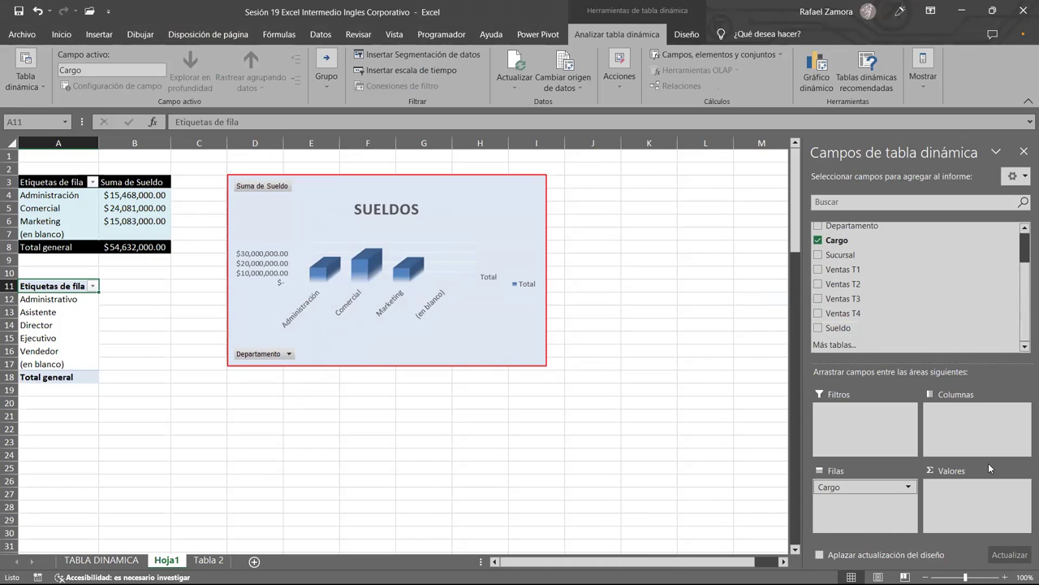
{"action": "left_click_drag", "start_coordinate": [853, 329], "coordinate": [954, 501]}
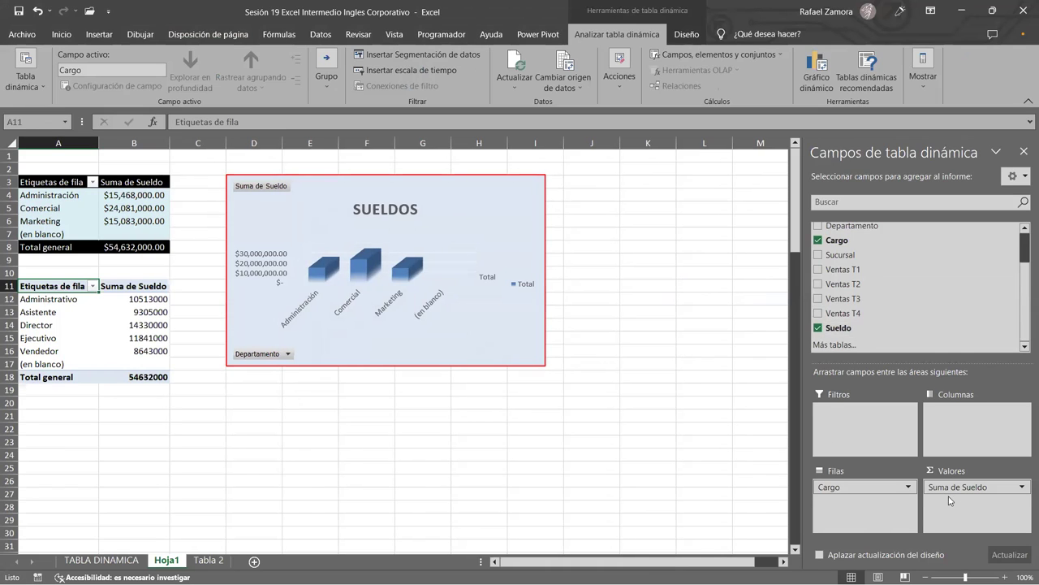
Format the Sueldo sums with the Contabilidad (accounting) number format.
{"action": "right_click", "coordinate": [151, 310]}
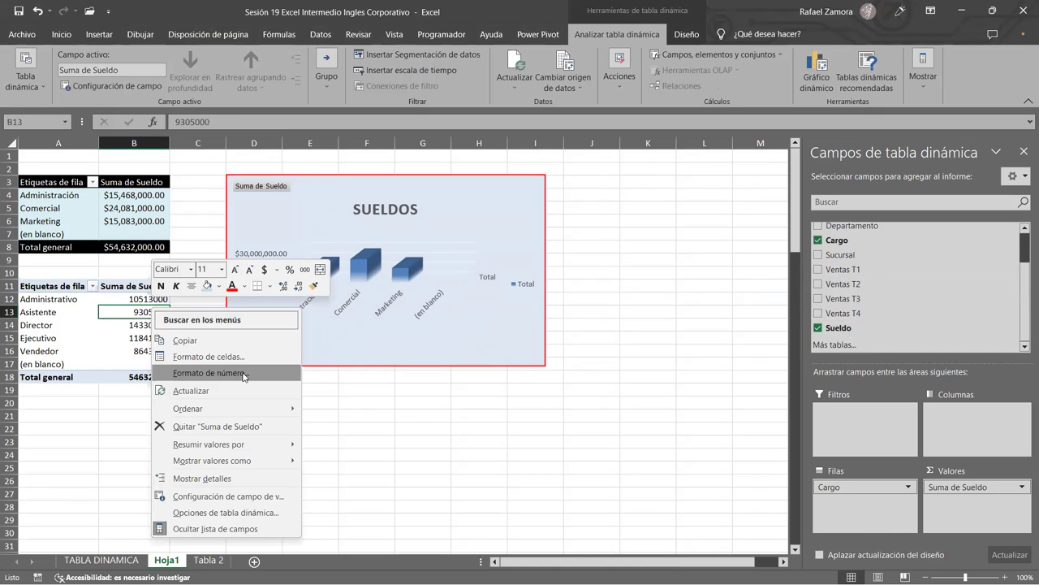
{"action": "left_click", "coordinate": [263, 497]}
{"action": "left_click", "coordinate": [154, 566]}
{"action": "left_click", "coordinate": [130, 333]}
{"action": "left_click", "coordinate": [309, 564]}
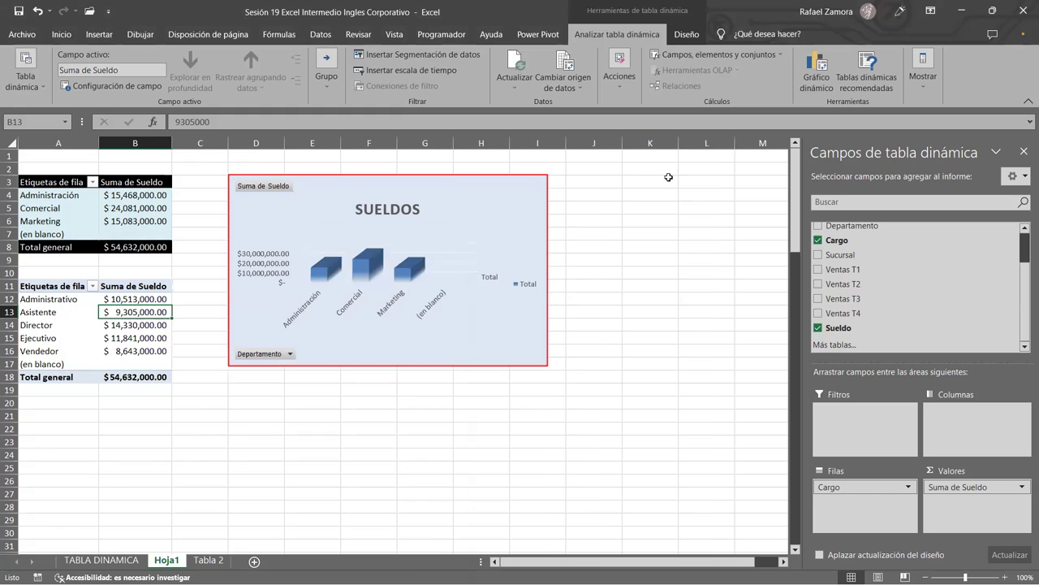
Apply an orange medium pivot table style.
{"action": "left_click", "coordinate": [686, 35]}
{"action": "left_click", "coordinate": [735, 86]}
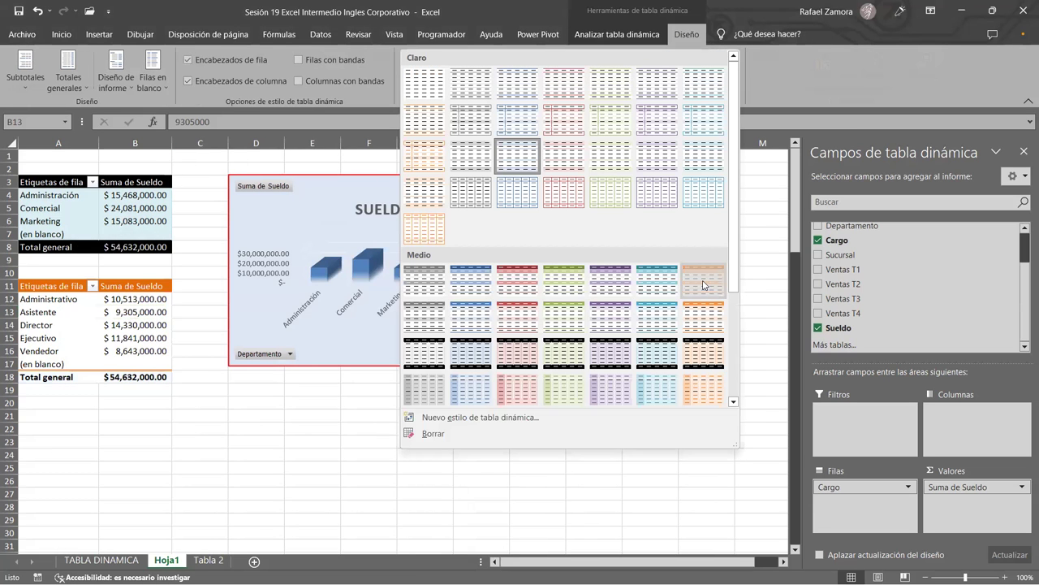
{"action": "left_click", "coordinate": [703, 284]}
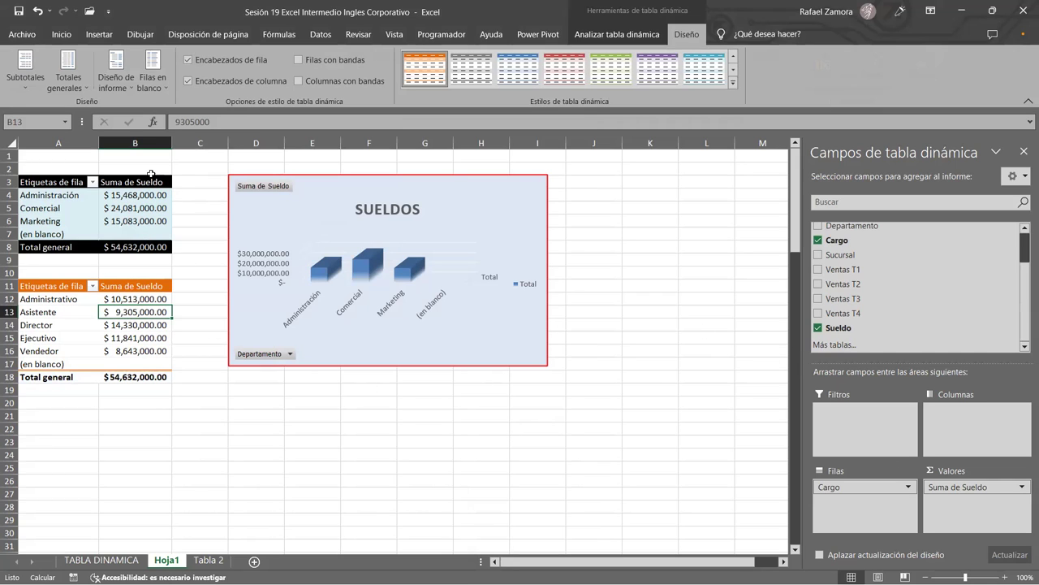
Merge and centre A2:B2 and enter the title 'Sueldos por Departamento'.
{"action": "left_click", "coordinate": [65, 164]}
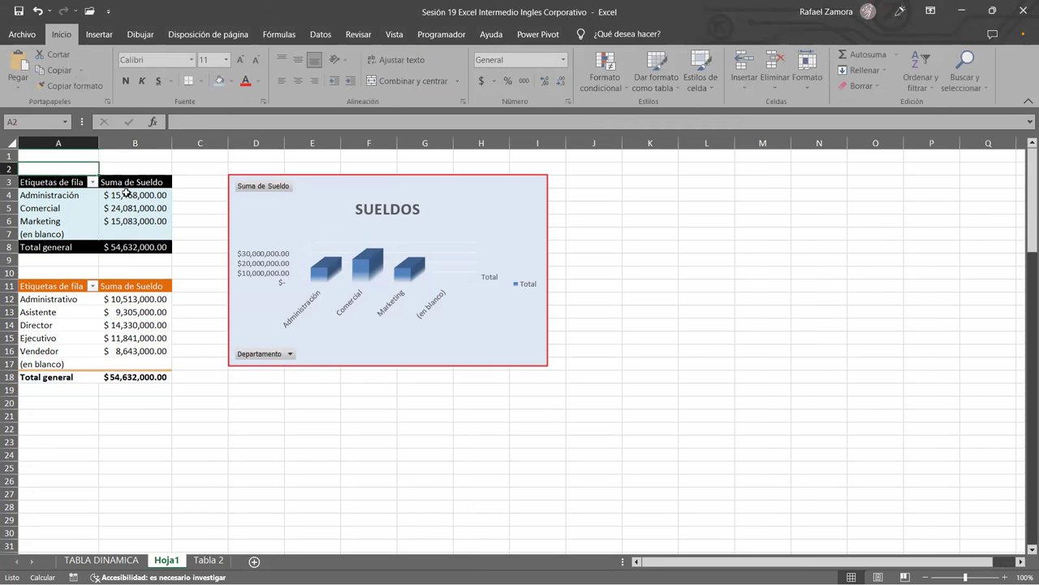
{"action": "left_click", "coordinate": [69, 195]}
{"action": "left_click_drag", "start_coordinate": [57, 167], "coordinate": [147, 167]}
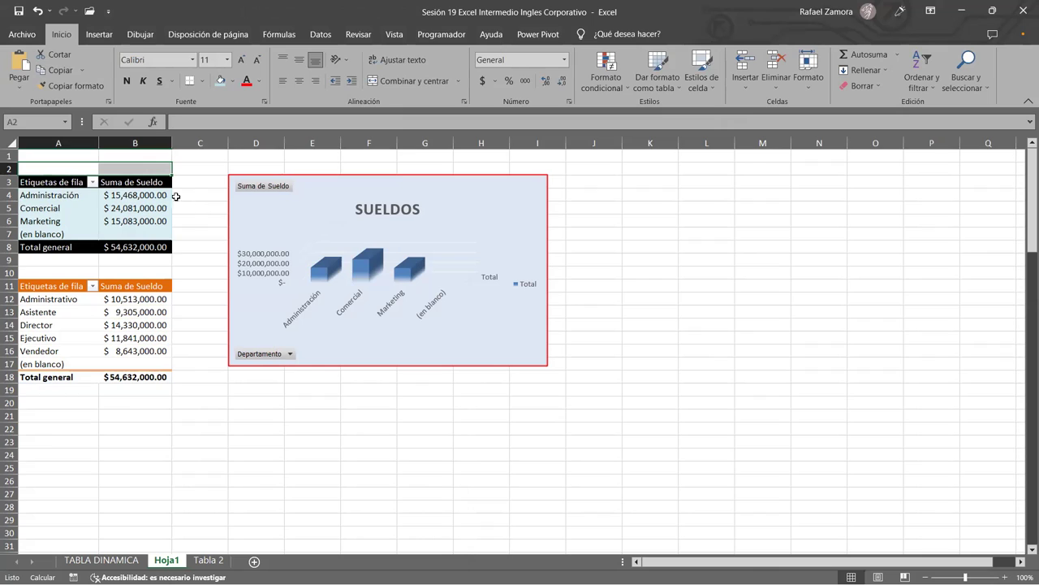
{"action": "left_click", "coordinate": [410, 81]}
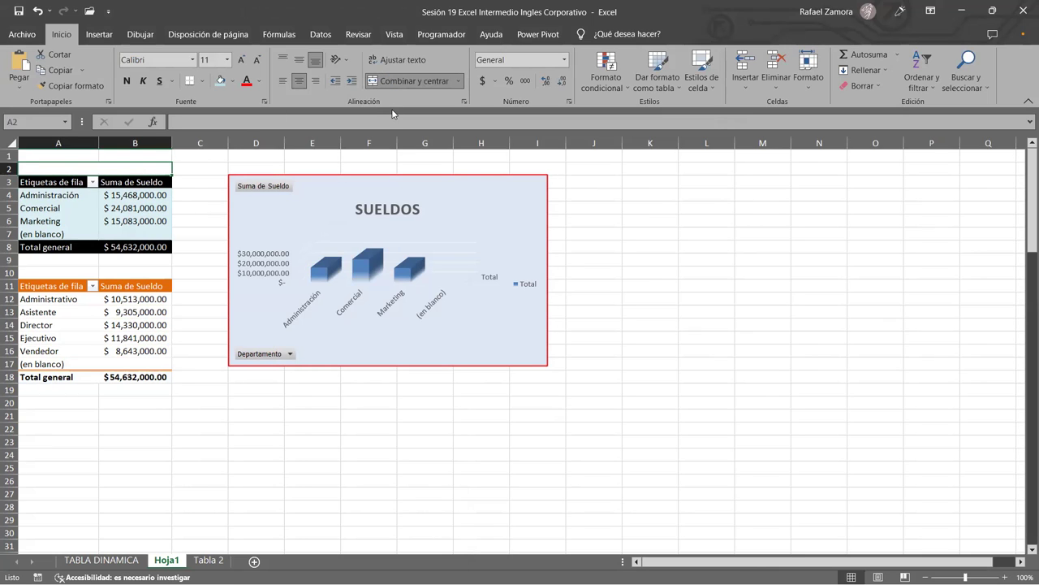
{"action": "type", "text": "Sueldos por De"}
{"action": "type", "text": "partamento"}
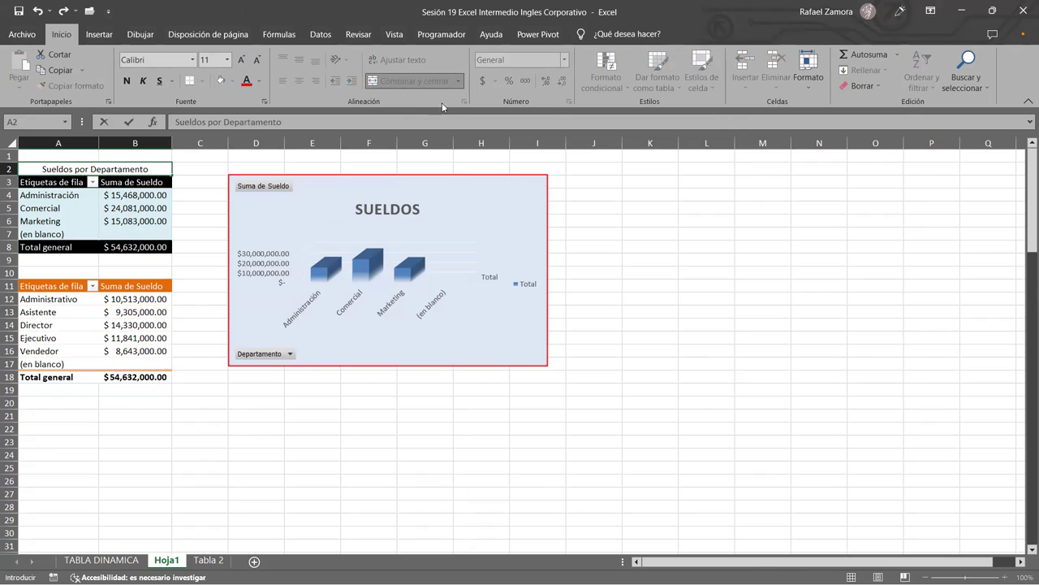
{"action": "left_click", "coordinate": [219, 151]}
Give the title a thick outside border, dark blue fill and bold white text.
{"action": "left_click", "coordinate": [132, 167]}
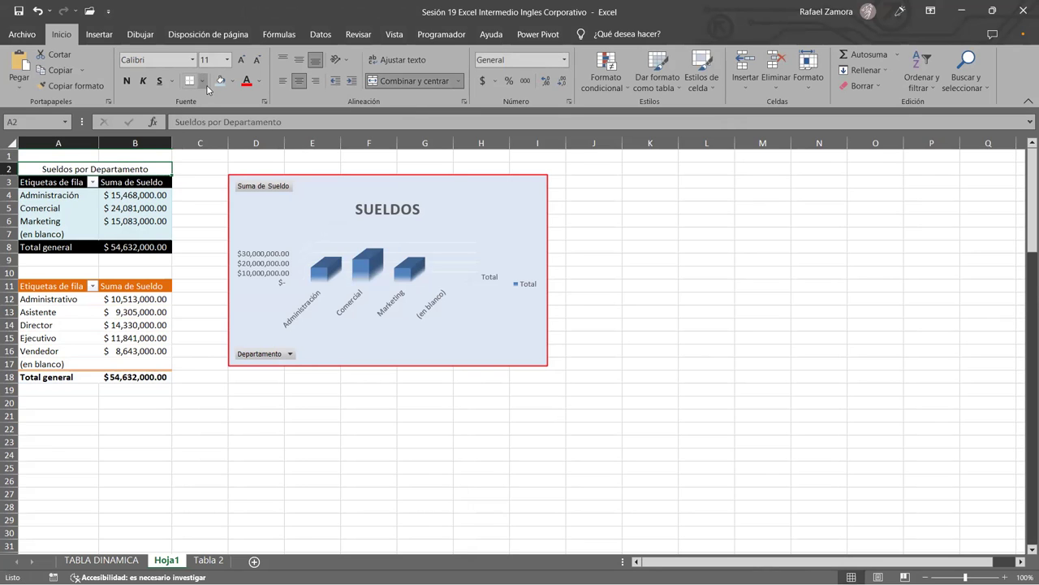
{"action": "left_click", "coordinate": [201, 80]}
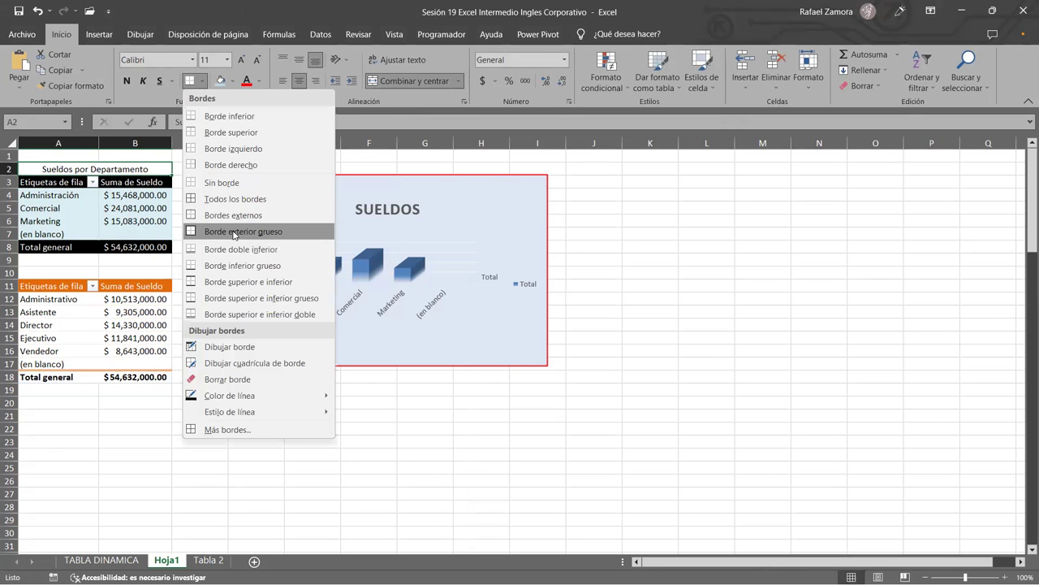
{"action": "left_click", "coordinate": [235, 233]}
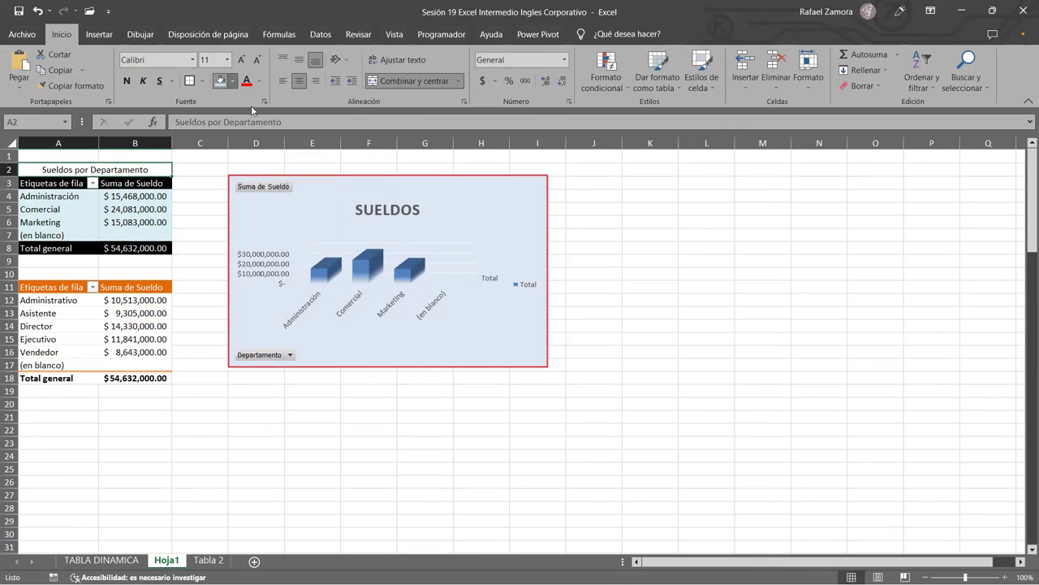
{"action": "left_click", "coordinate": [233, 80]}
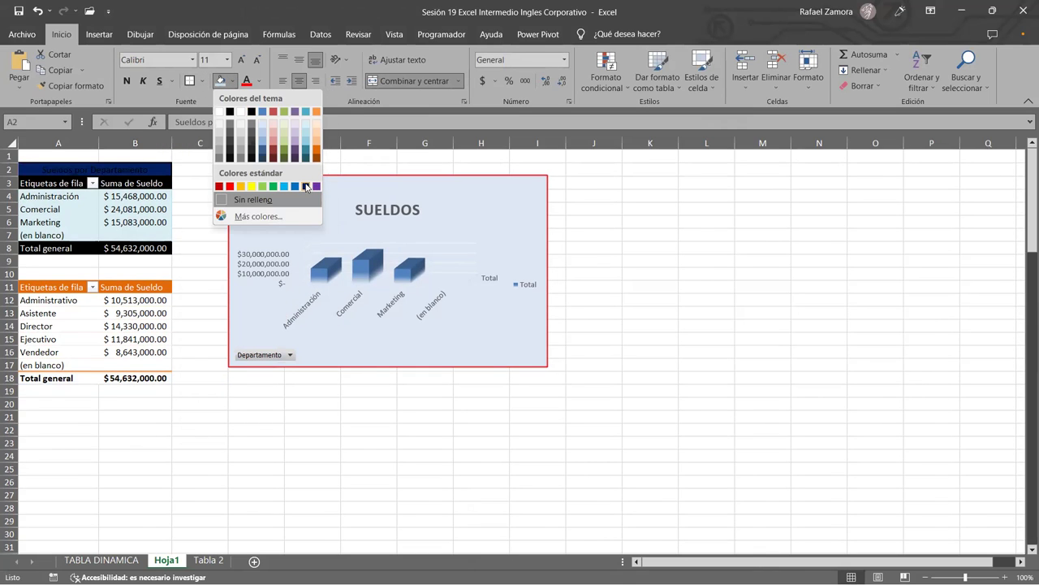
{"action": "left_click", "coordinate": [306, 186]}
{"action": "left_click", "coordinate": [260, 81]}
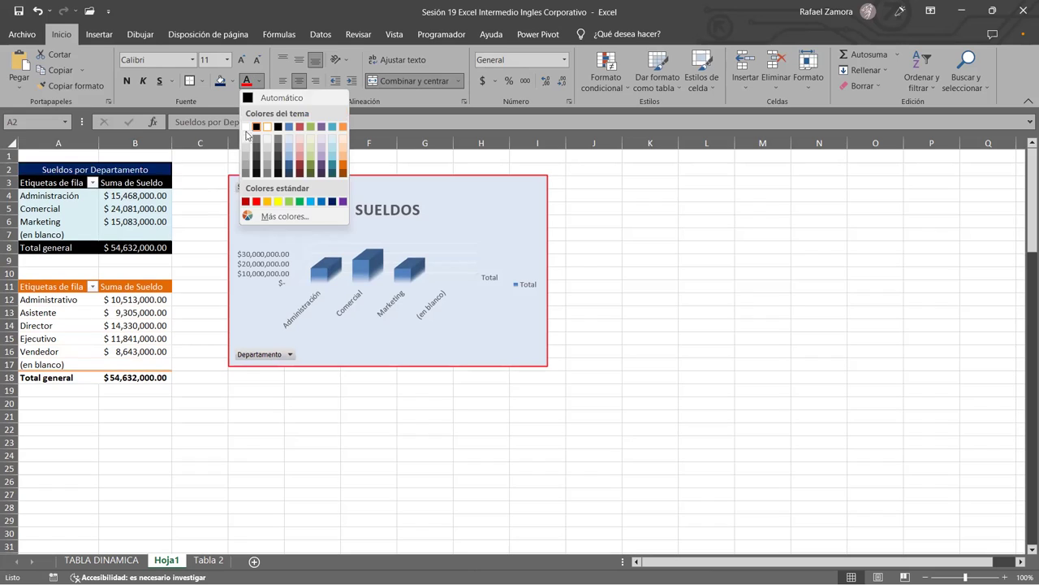
{"action": "left_click", "coordinate": [177, 114]}
{"action": "left_click", "coordinate": [126, 81]}
Copy the title to A10 and change it to 'Sueldos por Cargo'.
{"action": "key", "text": "ctrl+c"}
{"action": "left_click", "coordinate": [81, 270]}
{"action": "key", "text": "ctrl+v"}
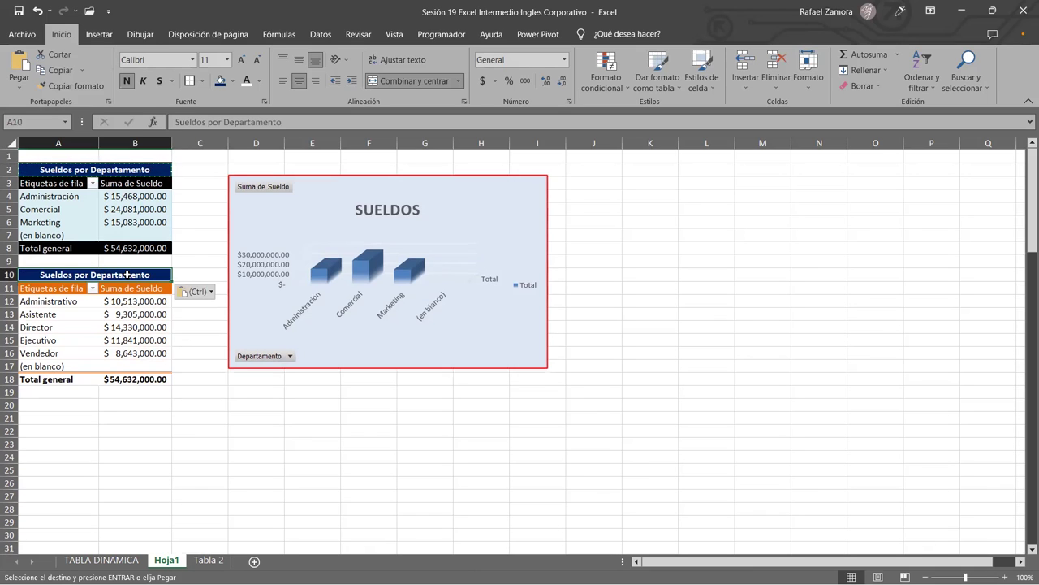
{"action": "double_click", "coordinate": [127, 274]}
{"action": "double_click", "coordinate": [128, 274]}
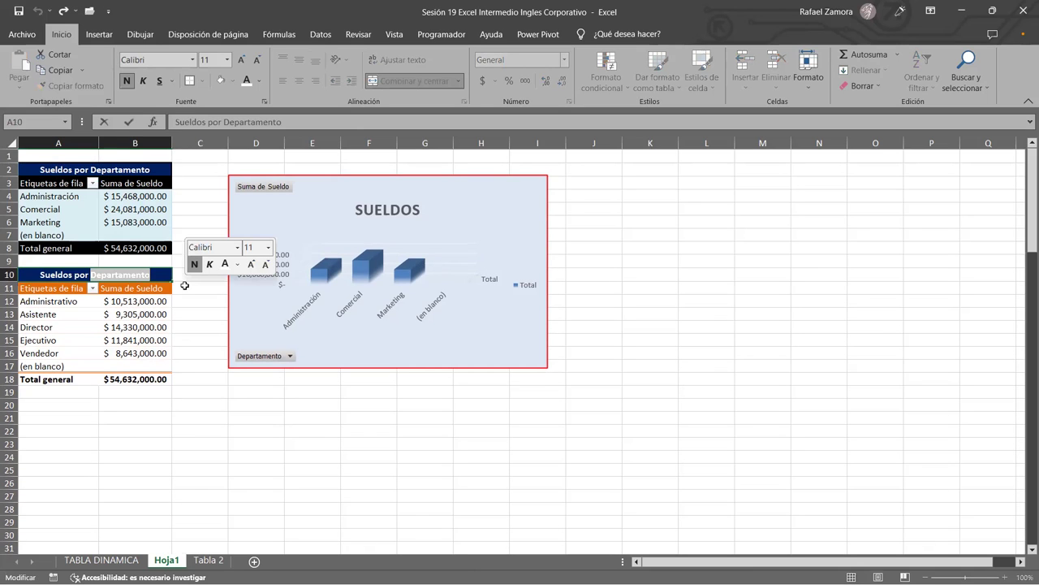
{"action": "type", "text": "Cargo"}
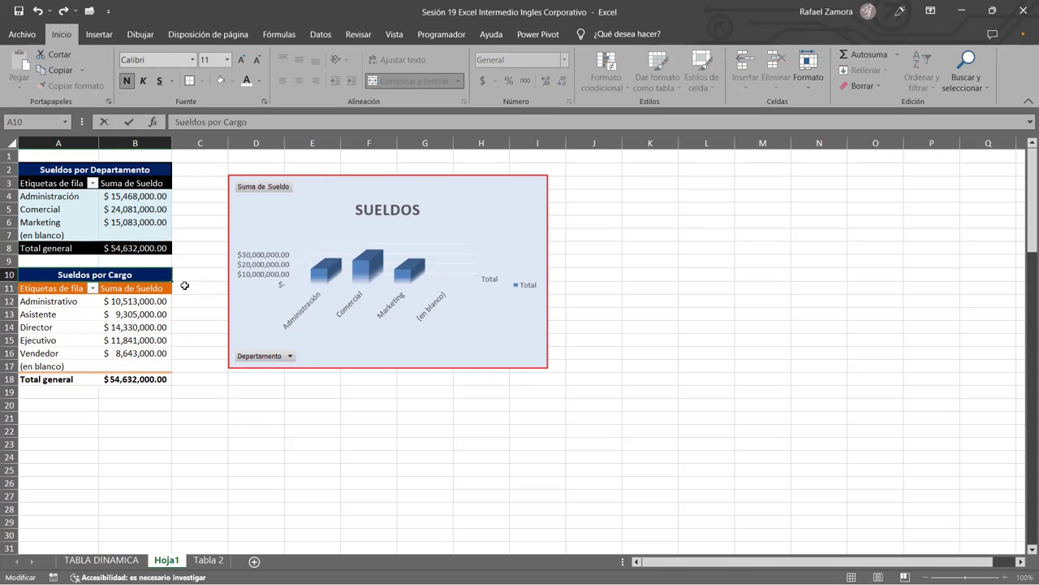
{"action": "left_click", "coordinate": [201, 416]}
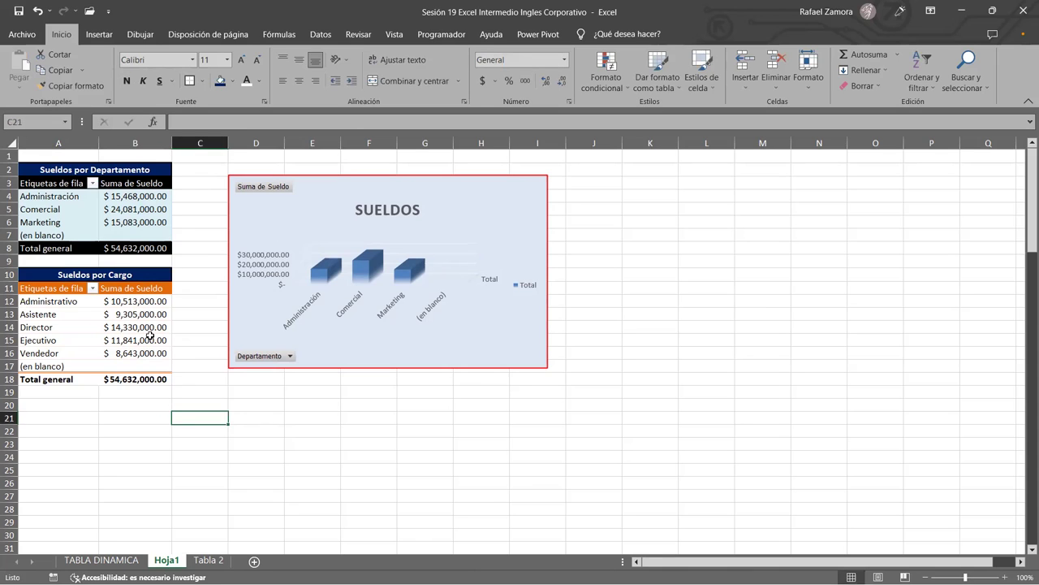
Rename the salary chart's title from 'SUELDOS' to 'SUELDOS DEPARTAMENTO'.
{"action": "left_click", "coordinate": [345, 169]}
{"action": "double_click", "coordinate": [412, 200]}
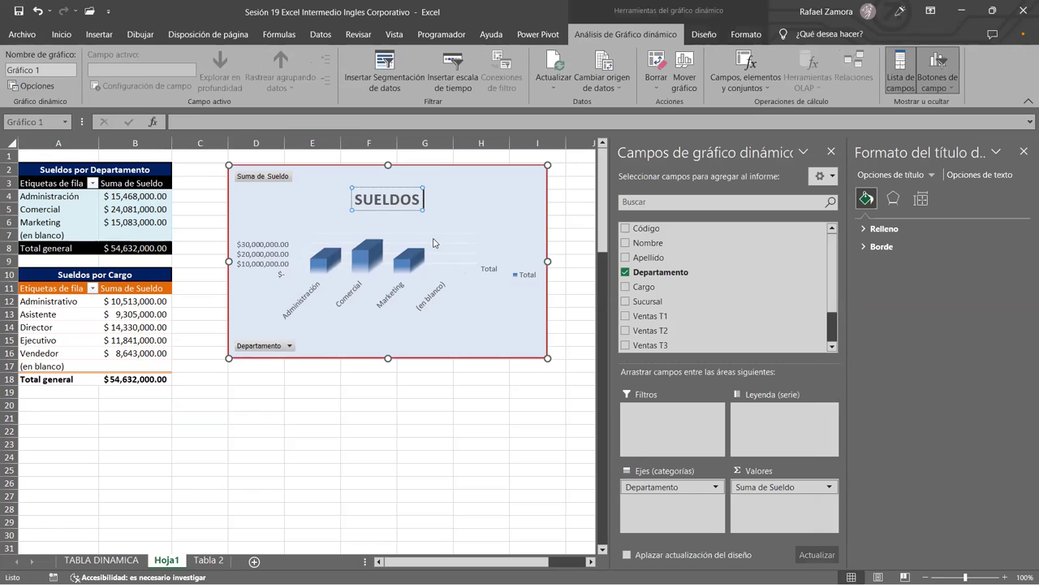
{"action": "type", "text": "DEPARTAMENTO"}
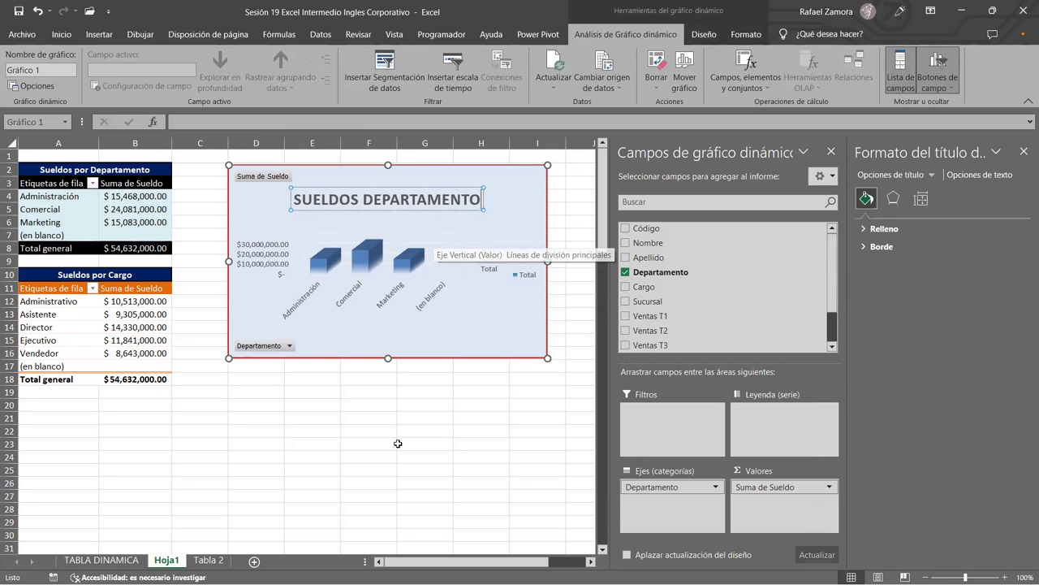
{"action": "left_click", "coordinate": [398, 443]}
{"action": "left_click", "coordinate": [61, 314]}
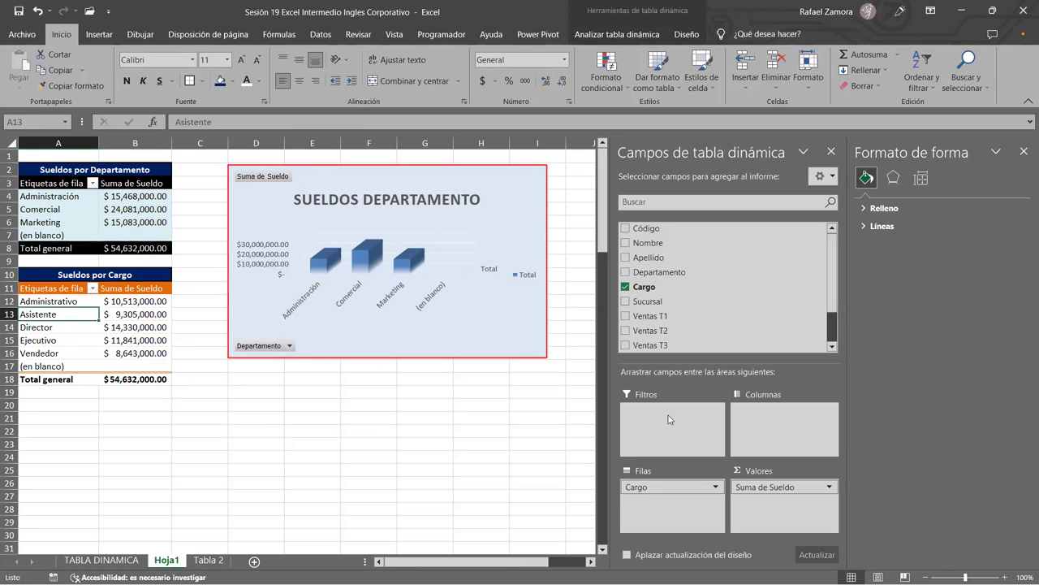
Start inserting a pivot chart from the Cargo pivot table.
{"action": "left_click", "coordinate": [109, 39]}
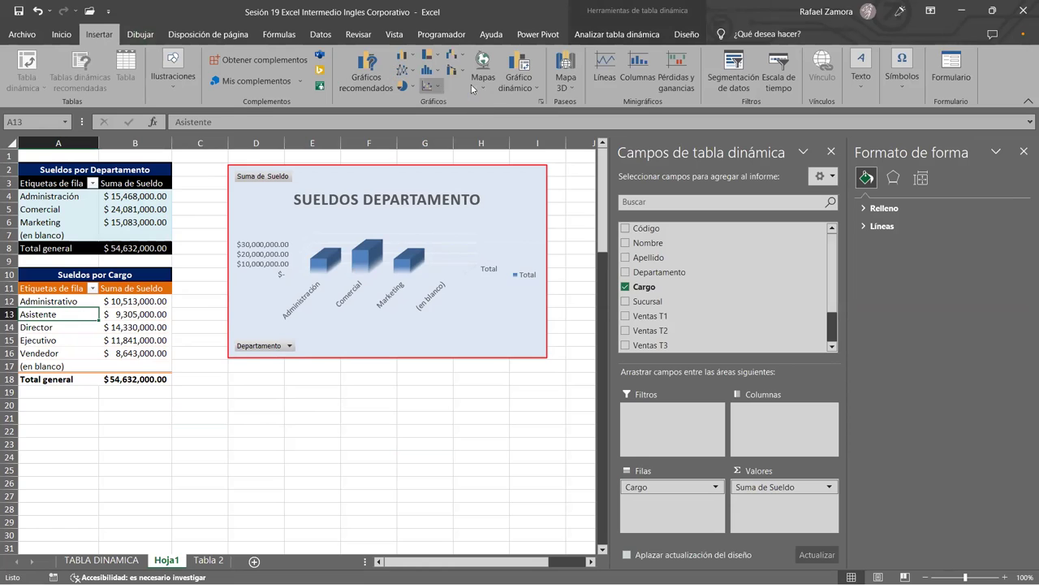
{"action": "left_click", "coordinate": [536, 88]}
{"action": "key", "text": "Return"}
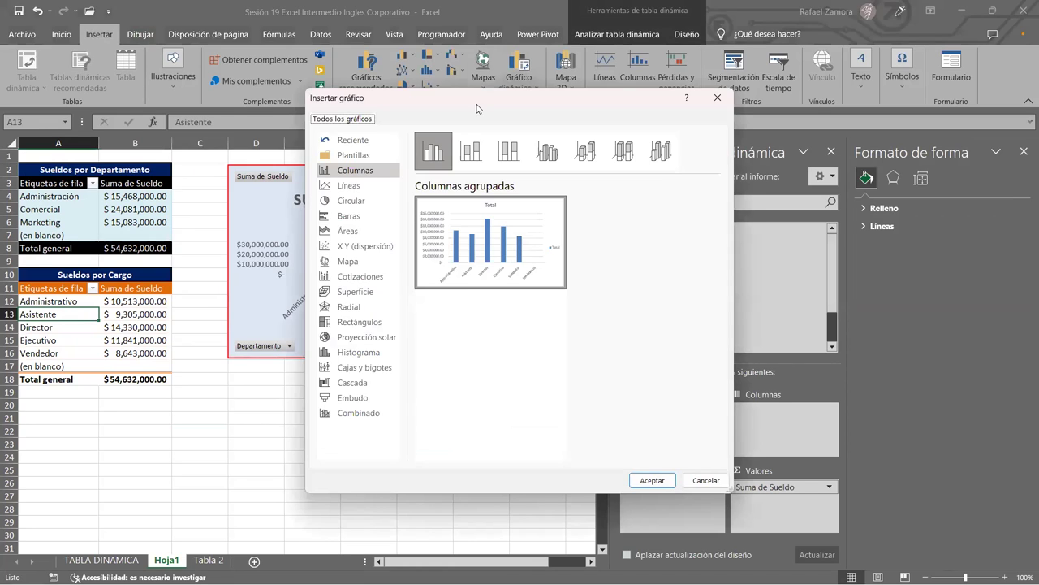
{"action": "left_click_drag", "start_coordinate": [477, 108], "coordinate": [652, 109]}
Insert a 3D clustered bar pivot chart and place it below the department chart.
{"action": "left_click", "coordinate": [528, 186]}
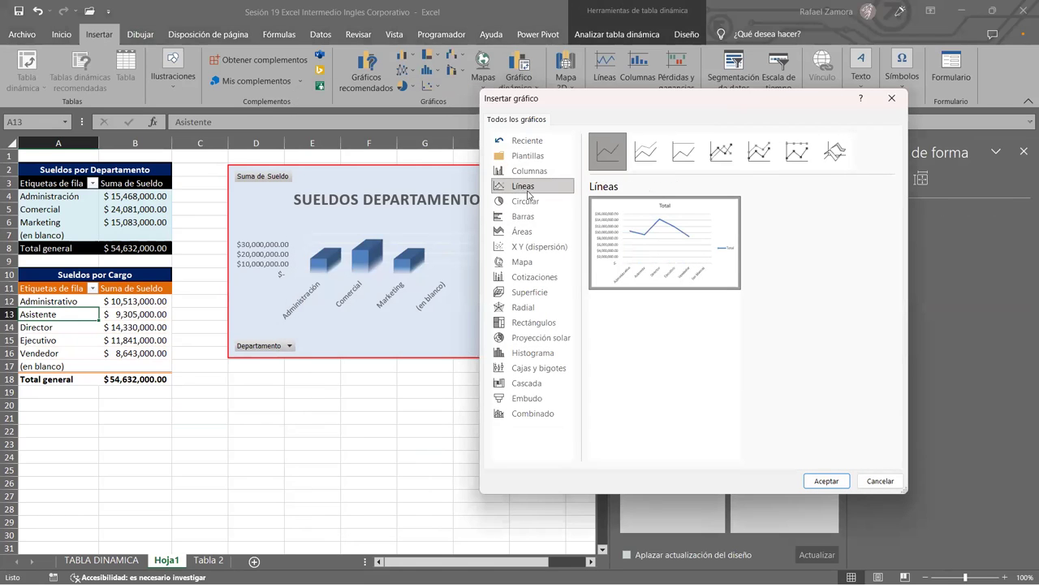
{"action": "left_click", "coordinate": [744, 154]}
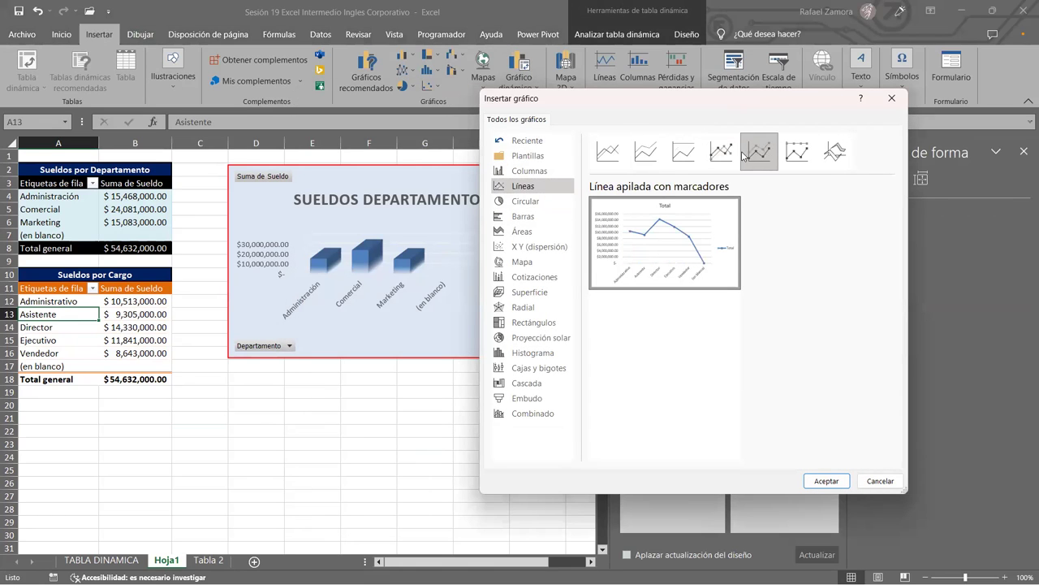
{"action": "mouse_move", "coordinate": [668, 267]}
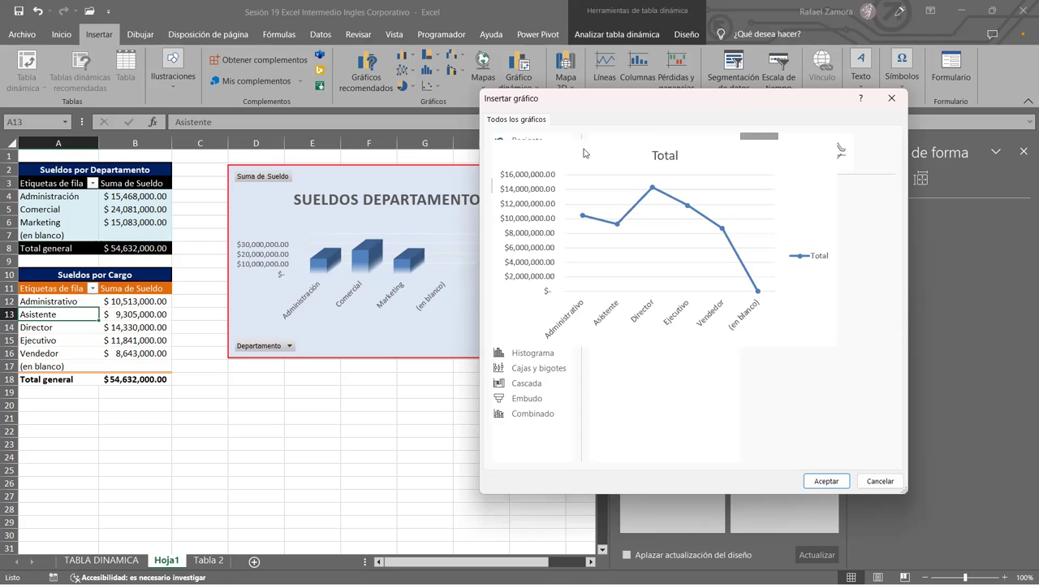
{"action": "left_click", "coordinate": [523, 216]}
{"action": "left_click", "coordinate": [689, 154]}
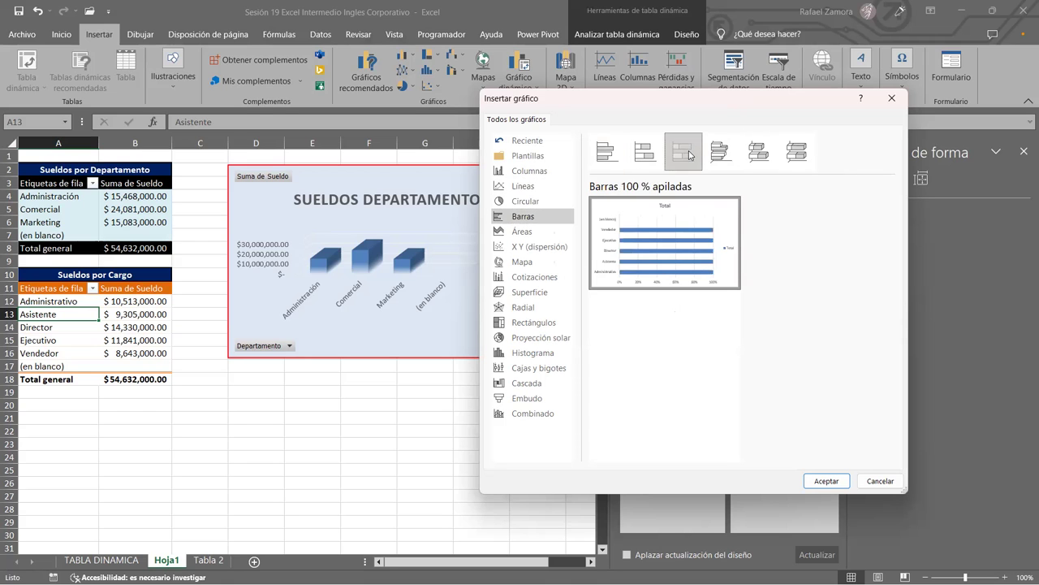
{"action": "left_click", "coordinate": [759, 153]}
{"action": "left_click", "coordinate": [723, 156]}
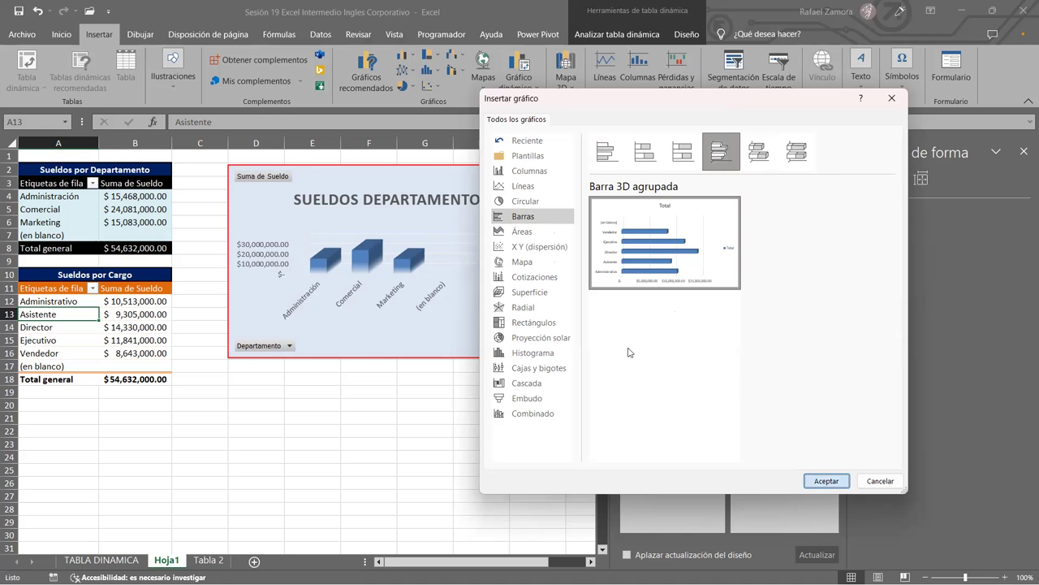
{"action": "key", "text": "Return"}
{"action": "left_click_drag", "start_coordinate": [215, 254], "coordinate": [302, 363]}
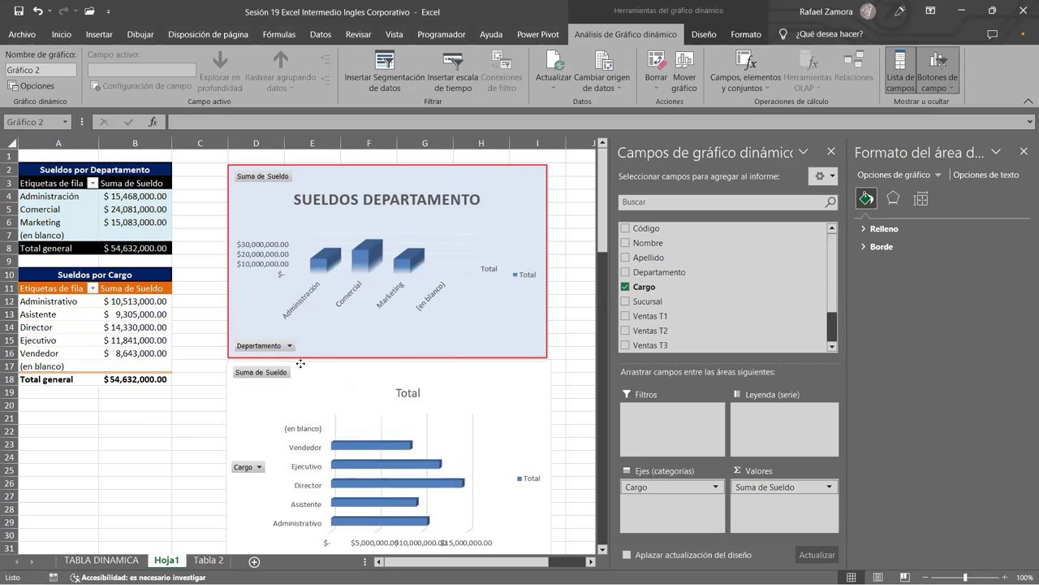
Resize the Cargo bar chart to match the department chart and expand the chart style gallery.
{"action": "scroll", "coordinate": [569, 494], "scroll_direction": "down", "scroll_amount": 2}
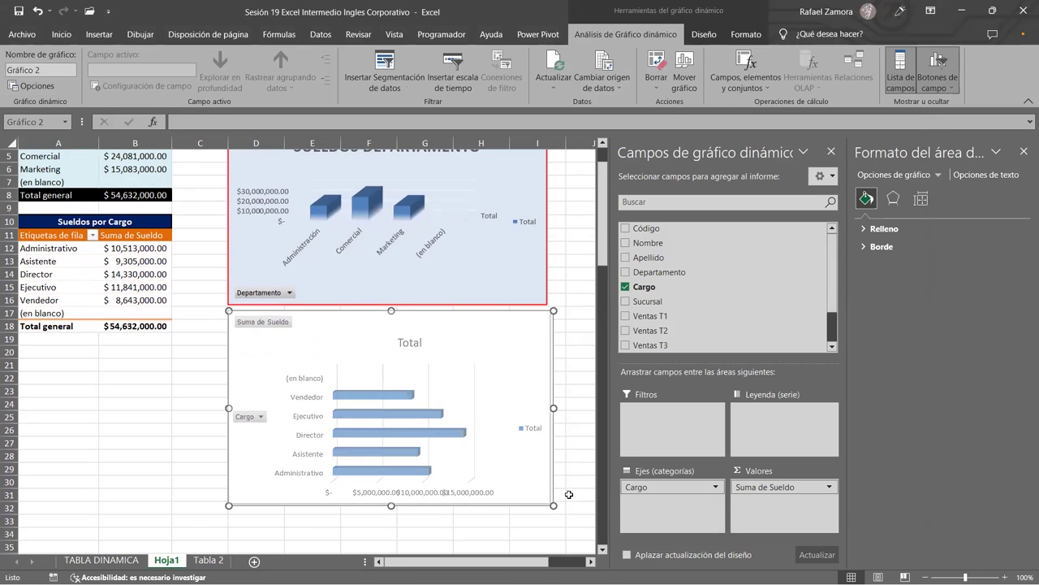
{"action": "left_click_drag", "start_coordinate": [569, 494], "coordinate": [566, 492]}
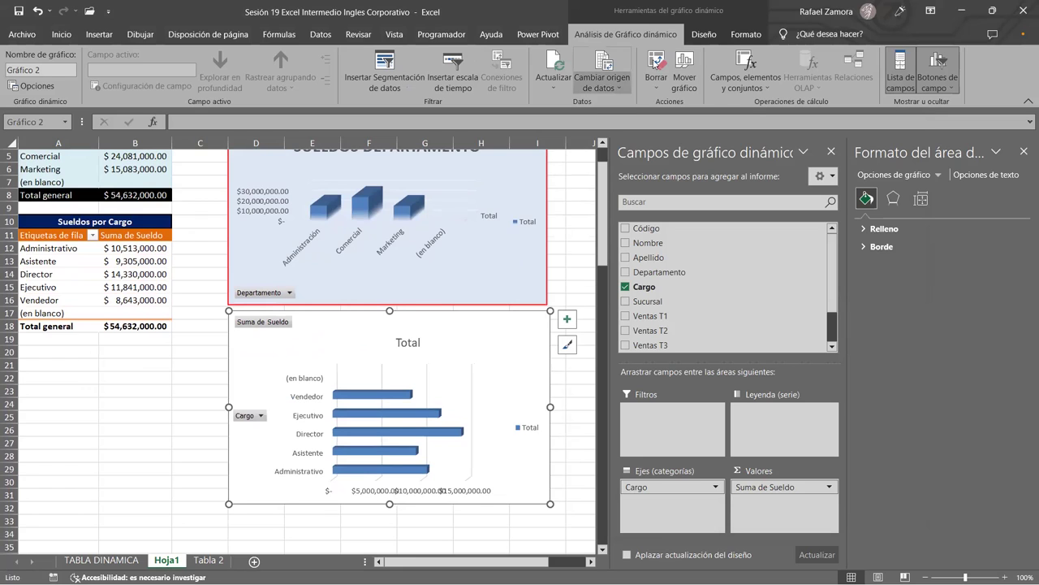
{"action": "left_click", "coordinate": [703, 36]}
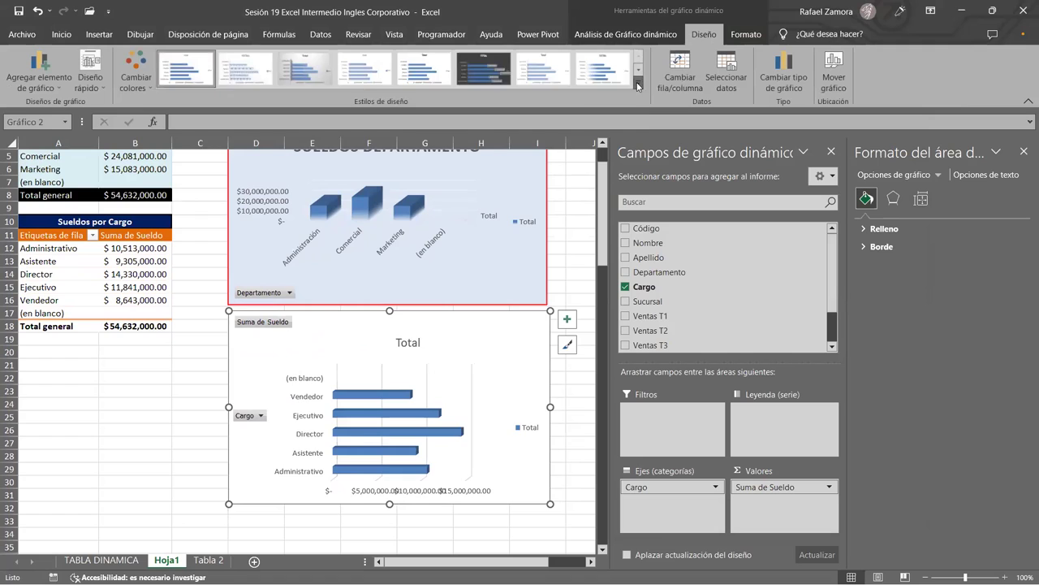
{"action": "left_click", "coordinate": [638, 86]}
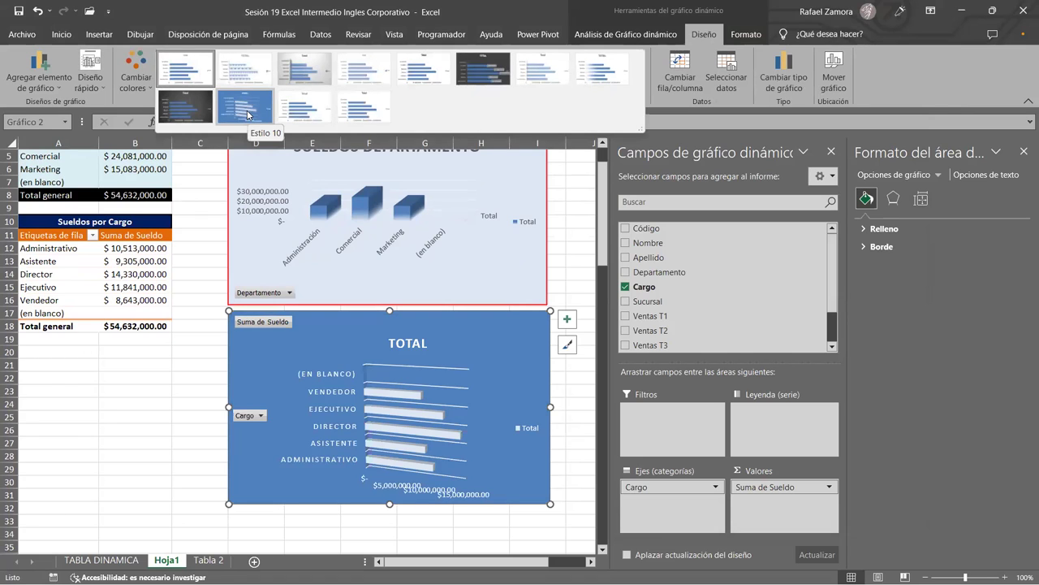
Apply the blue Estilo 10 chart style and close the side panes.
{"action": "left_click", "coordinate": [246, 108]}
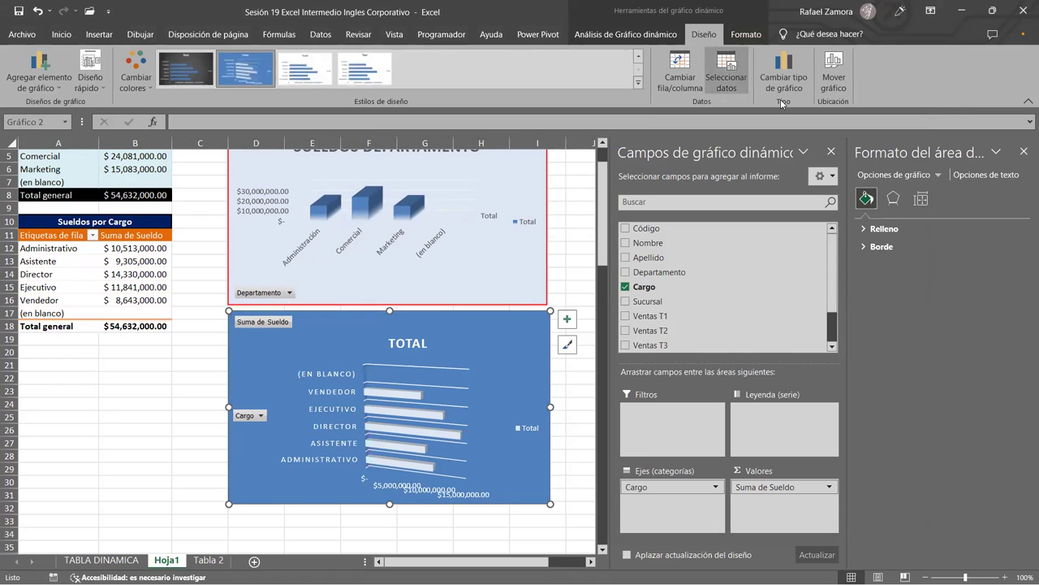
{"action": "left_click", "coordinate": [1024, 152]}
{"action": "left_click", "coordinate": [1024, 152]}
{"action": "left_click", "coordinate": [686, 298]}
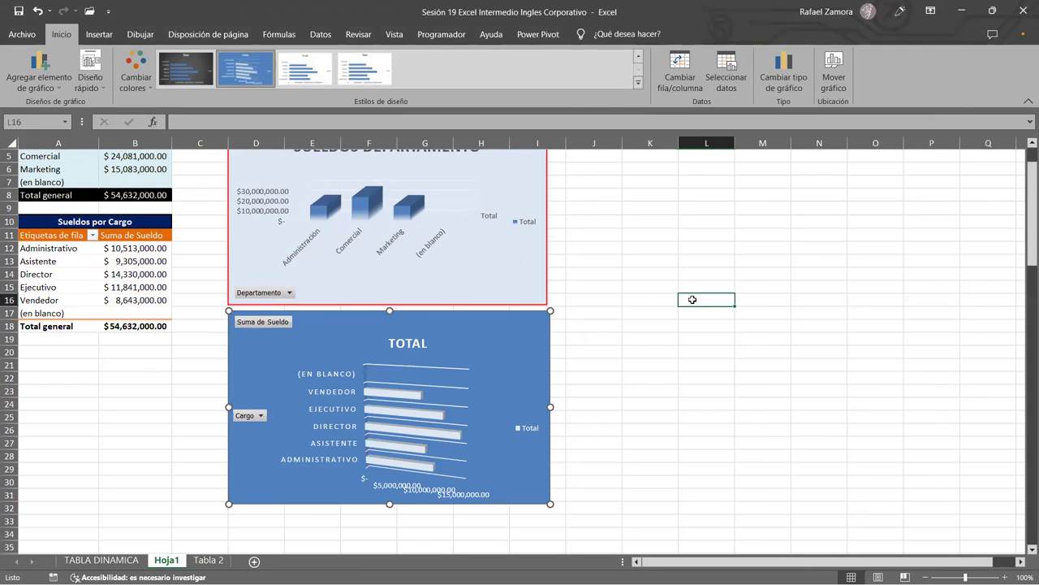
Give the Cargo chart a 2¼ pt outline and move it beside the department chart.
{"action": "left_click", "coordinate": [546, 350]}
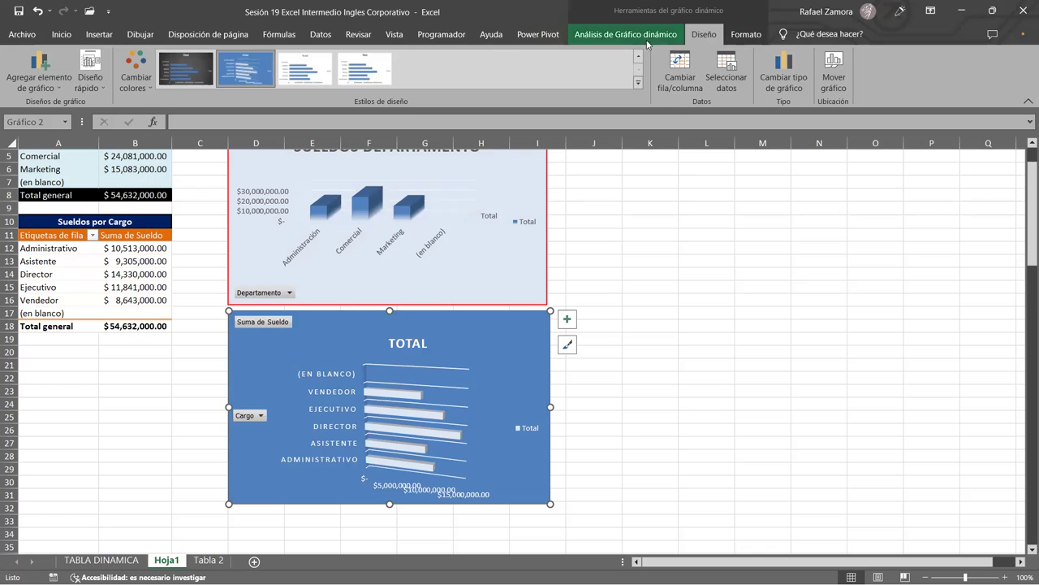
{"action": "left_click", "coordinate": [746, 35]}
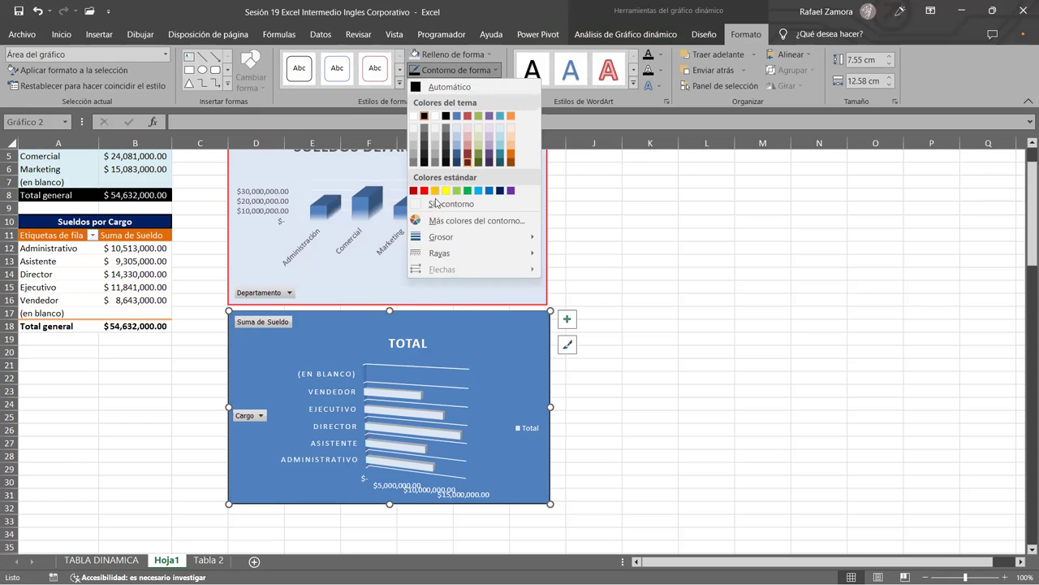
{"action": "mouse_move", "coordinate": [449, 241]}
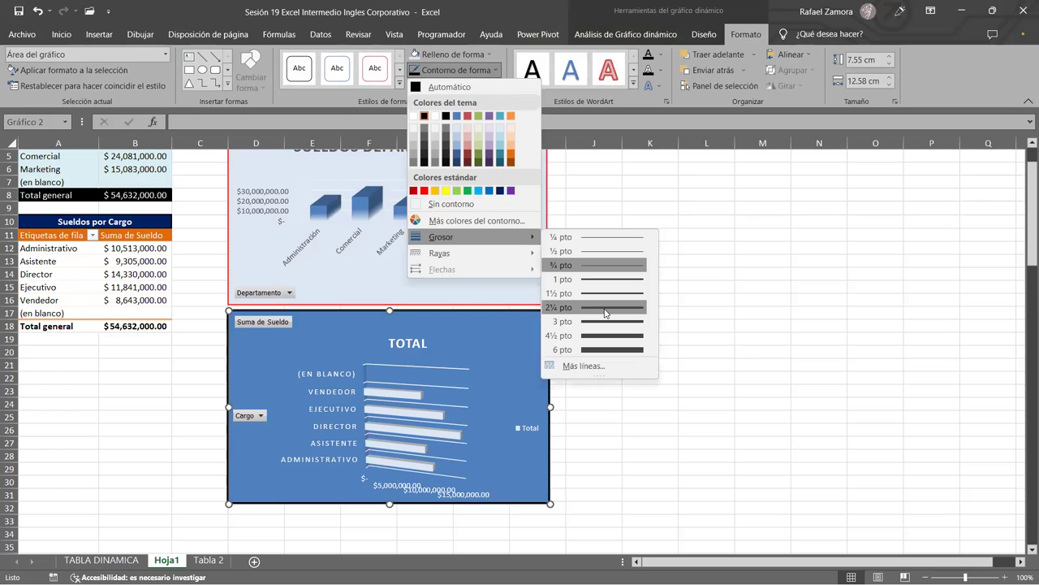
{"action": "left_click", "coordinate": [649, 313]}
{"action": "key", "text": "Escape"}
{"action": "scroll", "coordinate": [661, 314], "scroll_direction": "up", "scroll_amount": 2}
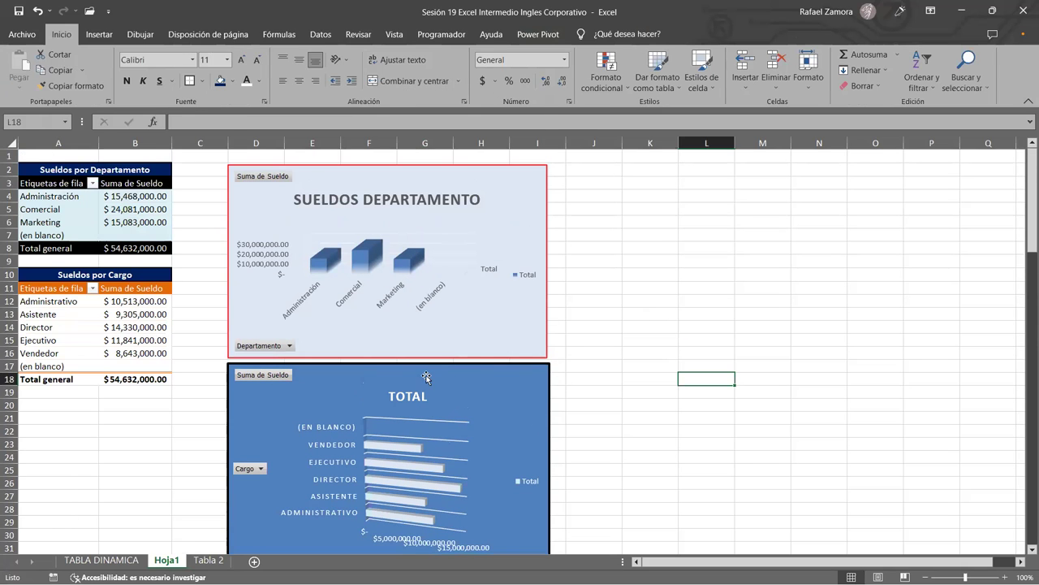
{"action": "left_click_drag", "start_coordinate": [752, 172], "coordinate": [752, 169]}
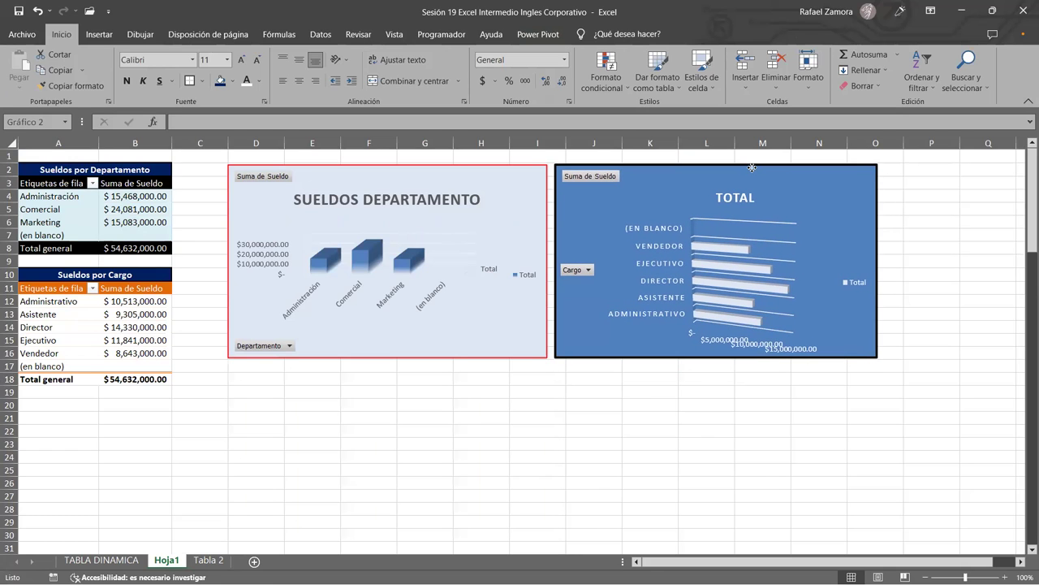
Filter the Cargo row labels to exclude Director and Administrativo.
{"action": "left_click", "coordinate": [704, 446]}
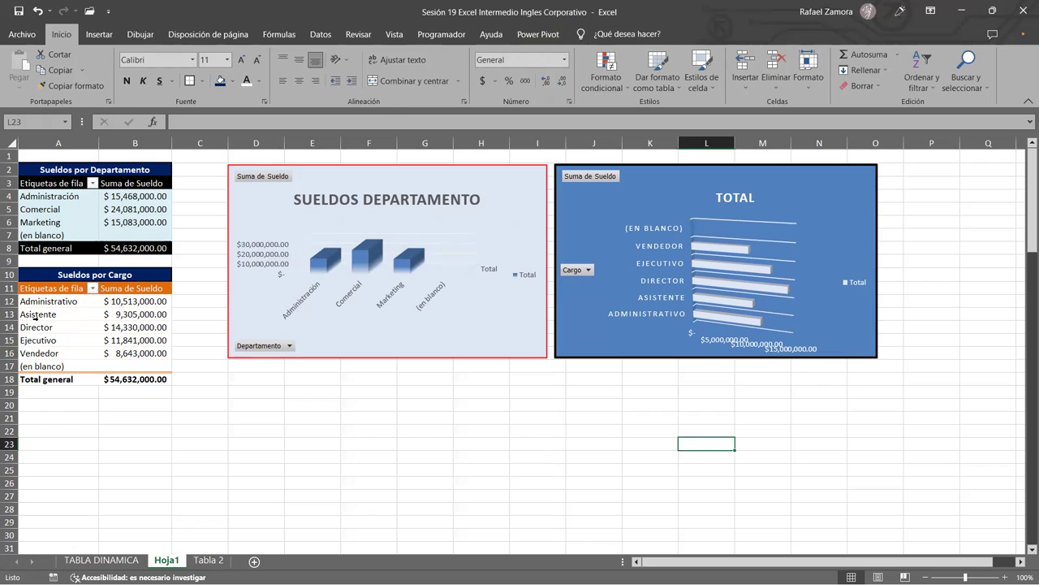
{"action": "left_click", "coordinate": [93, 288]}
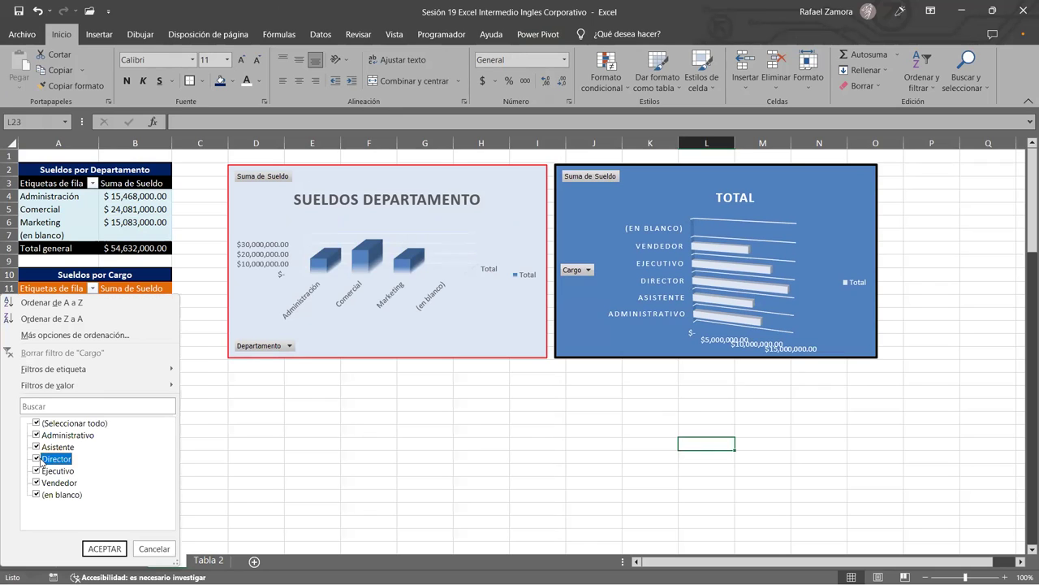
{"action": "left_click", "coordinate": [37, 459]}
{"action": "left_click", "coordinate": [36, 435]}
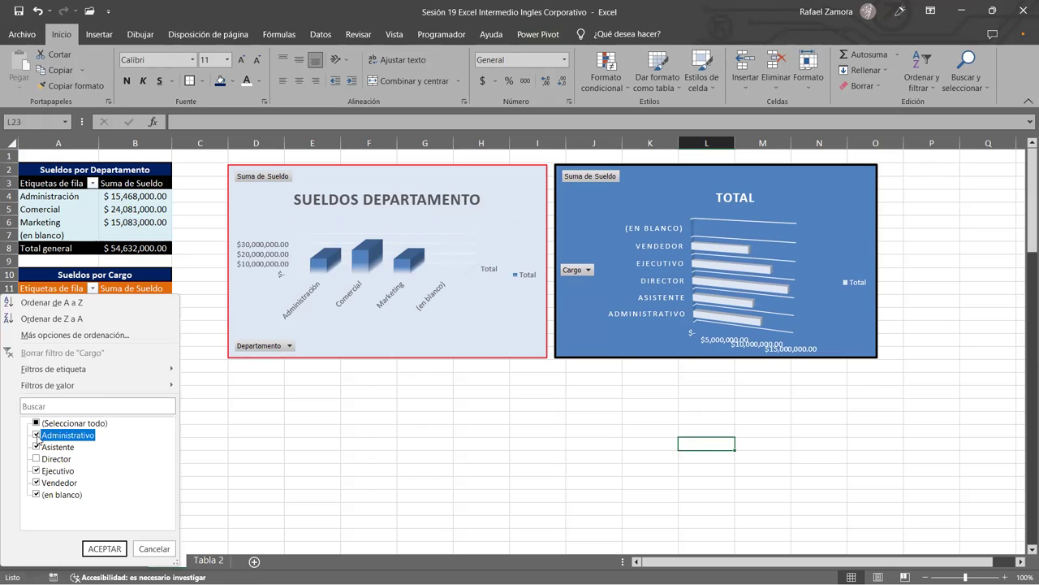
{"action": "left_click", "coordinate": [96, 550]}
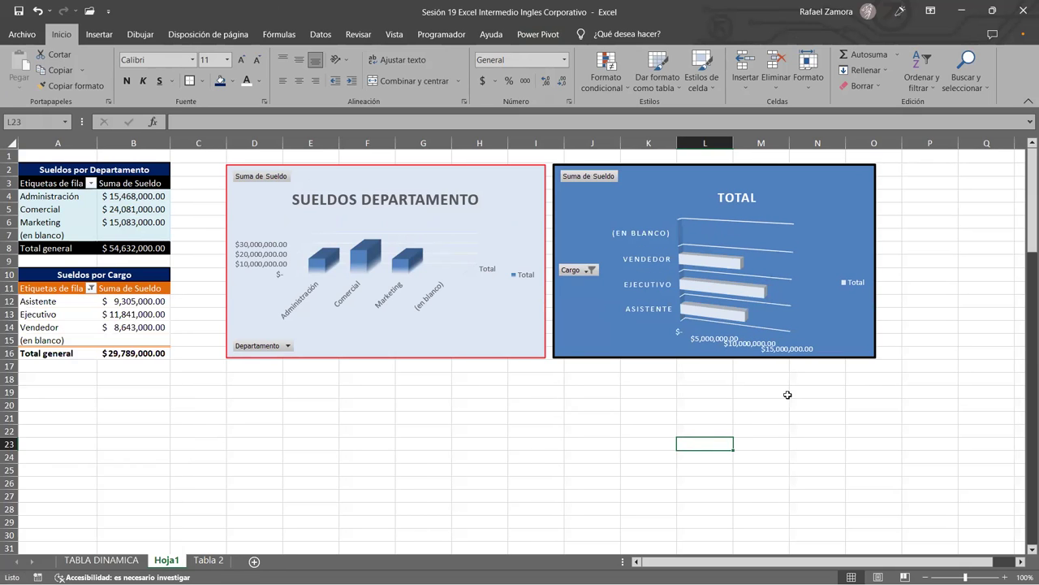
Recolour the TOTAL chart bars: Vendedor orange, Ejecutivo gold, Asistente light green.
{"action": "left_click", "coordinate": [729, 266]}
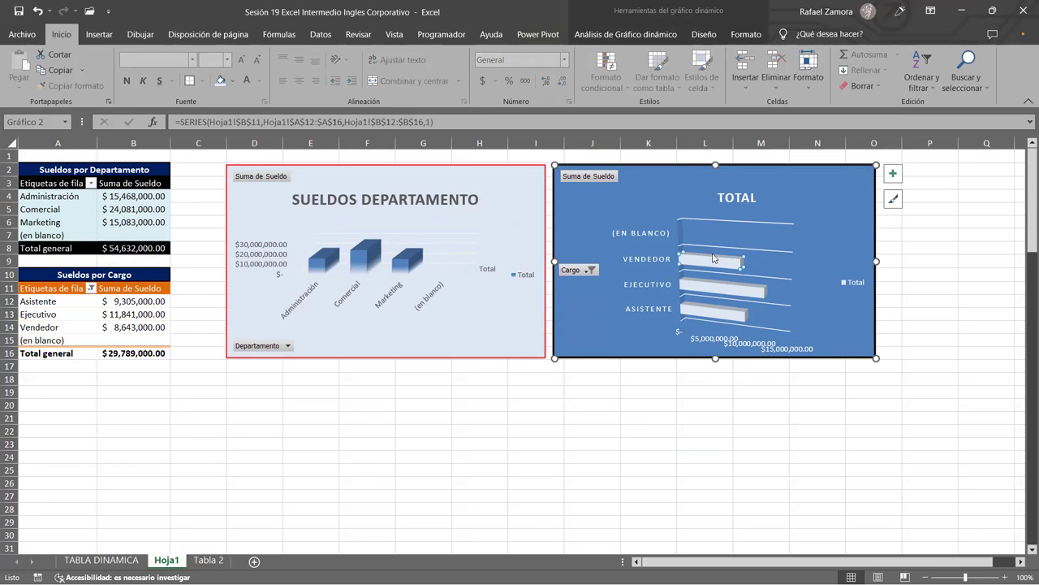
{"action": "left_click", "coordinate": [733, 39]}
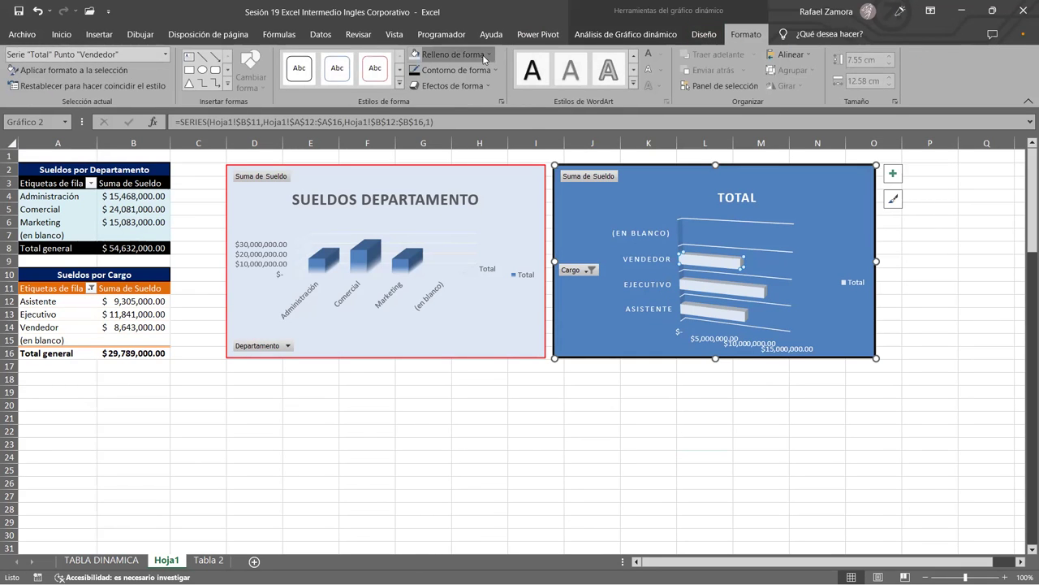
{"action": "left_click", "coordinate": [483, 55]}
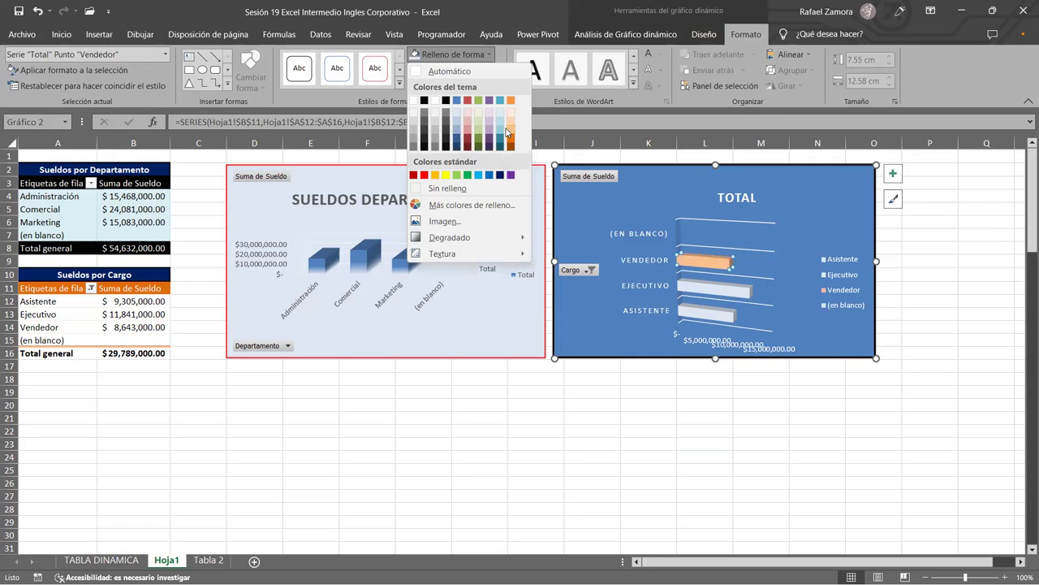
{"action": "left_click", "coordinate": [719, 287]}
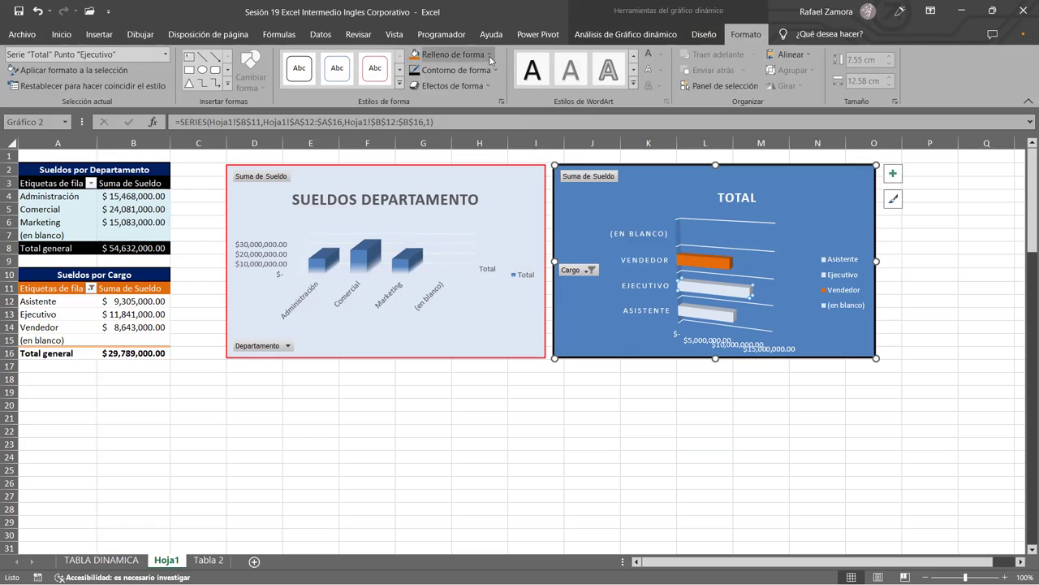
{"action": "left_click", "coordinate": [453, 53]}
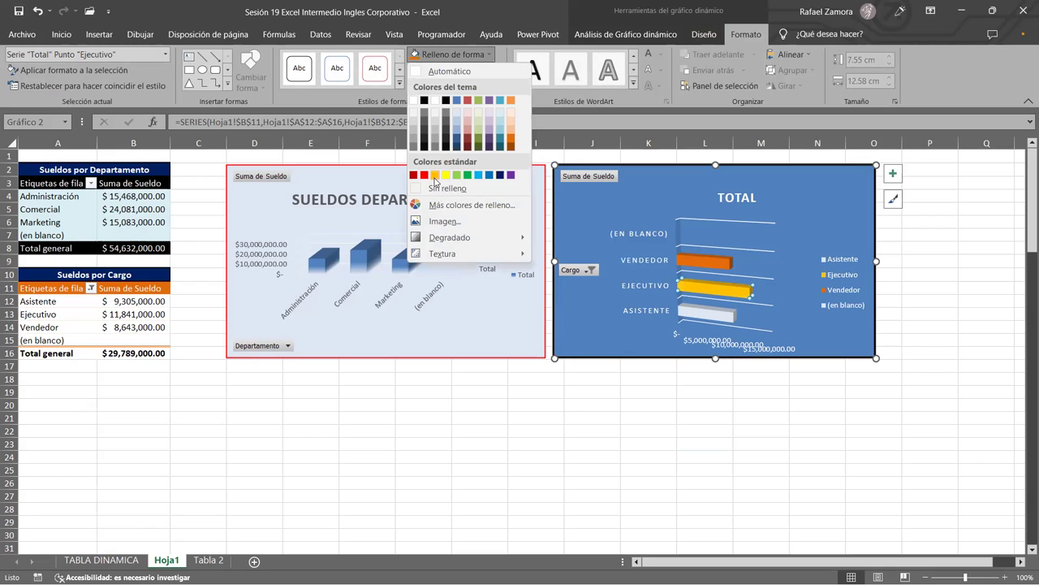
{"action": "left_click", "coordinate": [435, 175]}
{"action": "left_click", "coordinate": [725, 314]}
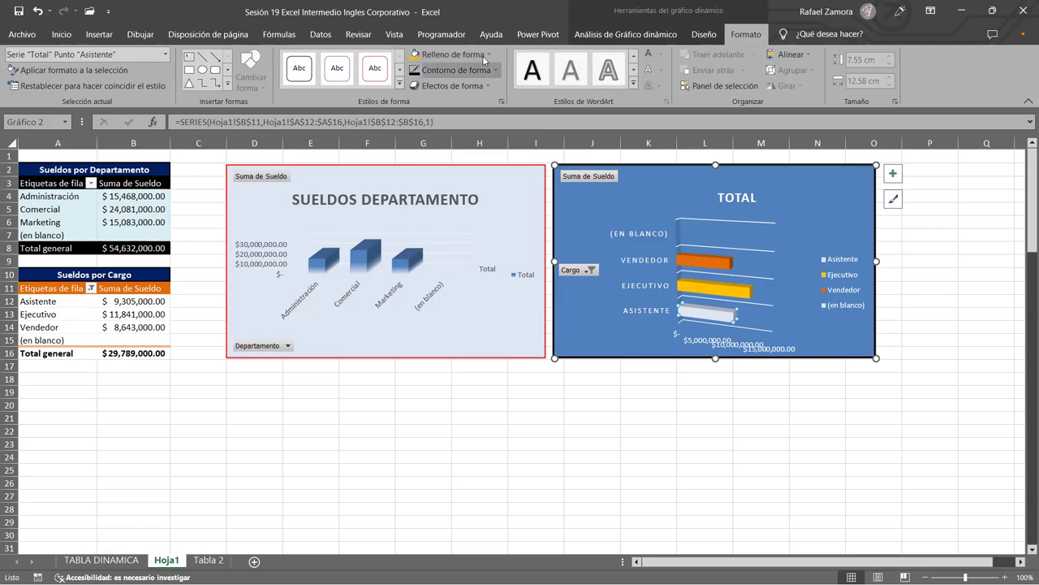
{"action": "left_click", "coordinate": [453, 54]}
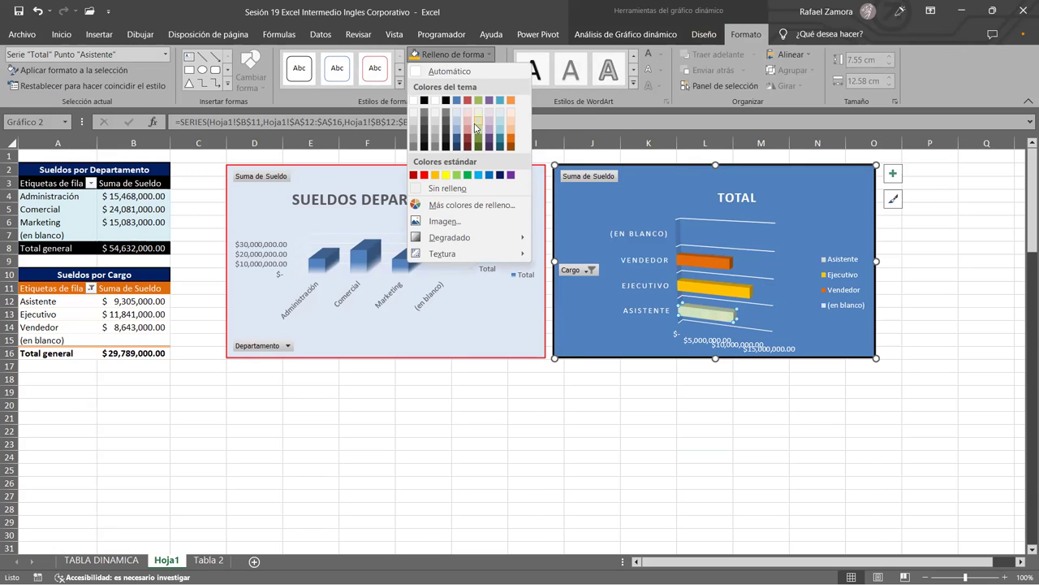
{"action": "left_click", "coordinate": [479, 123]}
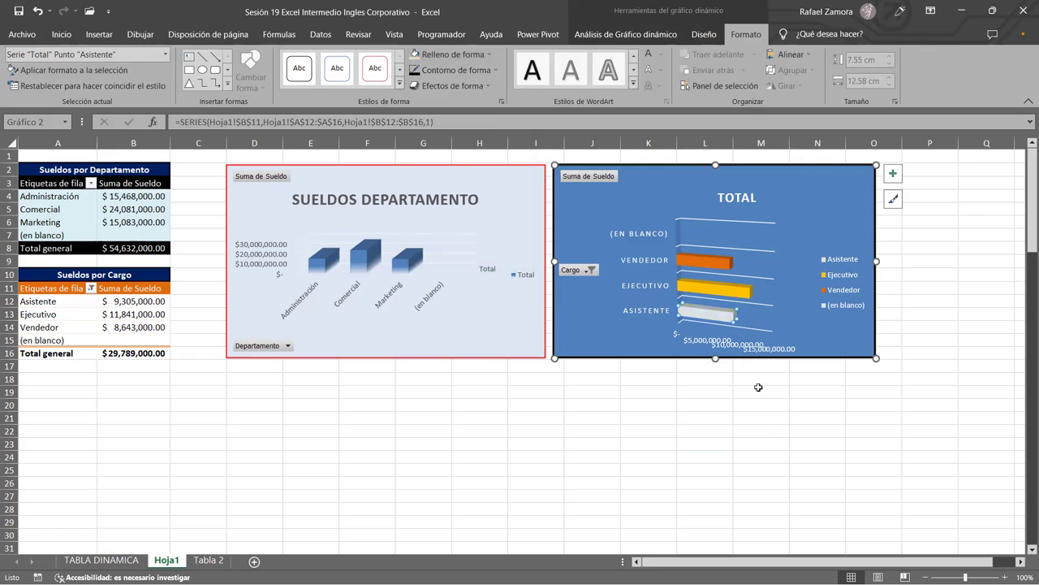
{"action": "left_click", "coordinate": [747, 415]}
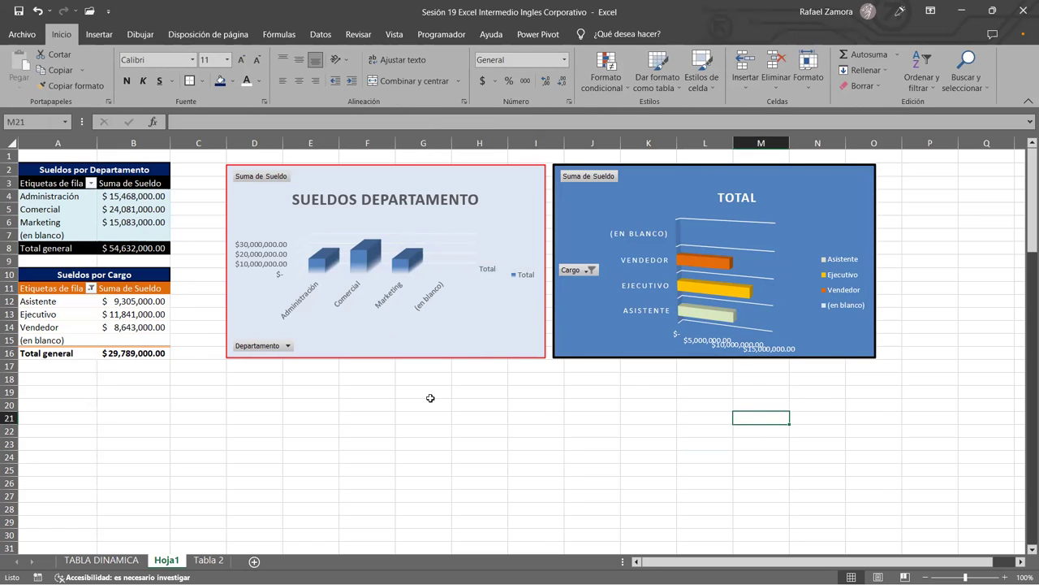
Show the field list for the department pivot table, then switch to the Tabla 2 sheet.
{"action": "left_click", "coordinate": [130, 224]}
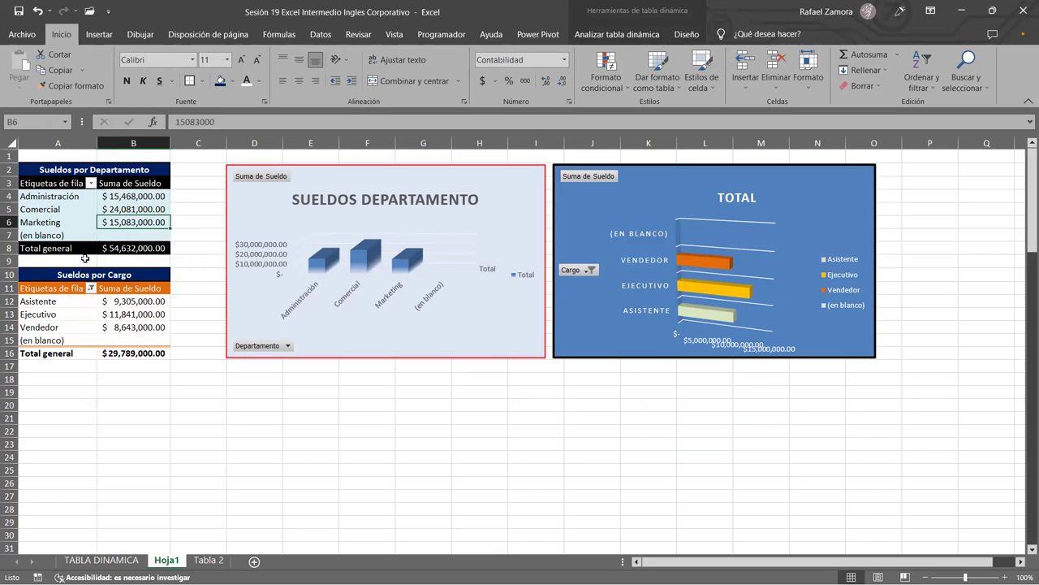
{"action": "left_click", "coordinate": [143, 325]}
{"action": "left_click", "coordinate": [143, 221]}
{"action": "left_click", "coordinate": [149, 212]}
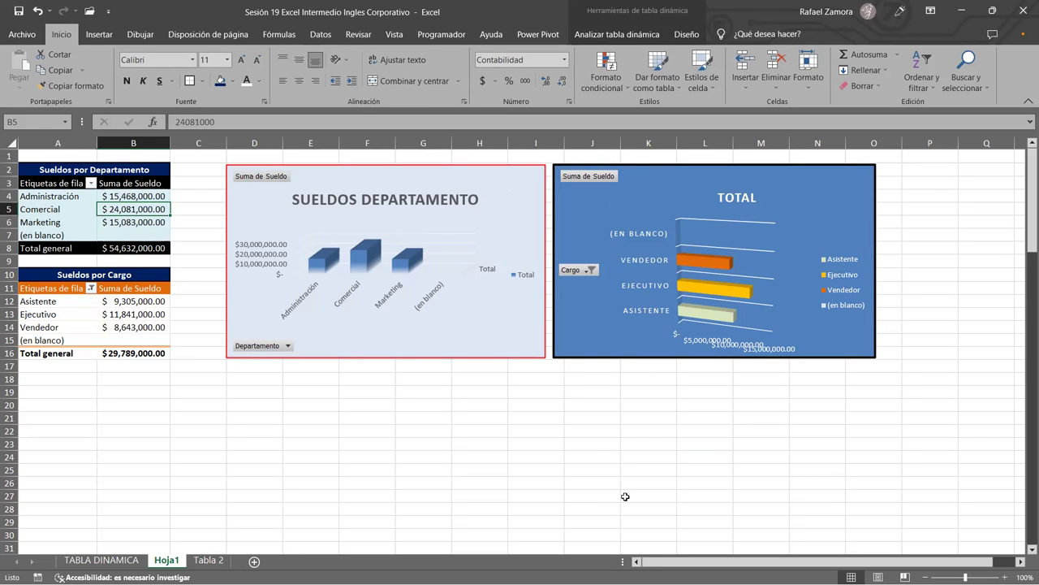
{"action": "left_click", "coordinate": [696, 40]}
{"action": "left_click", "coordinate": [646, 35]}
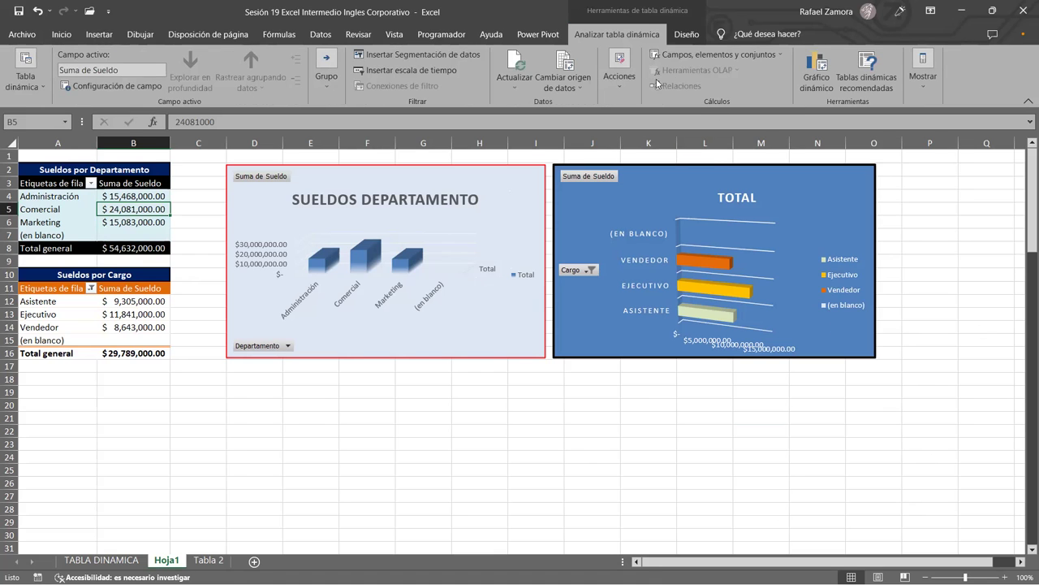
{"action": "left_click", "coordinate": [933, 86]}
{"action": "left_click", "coordinate": [926, 131]}
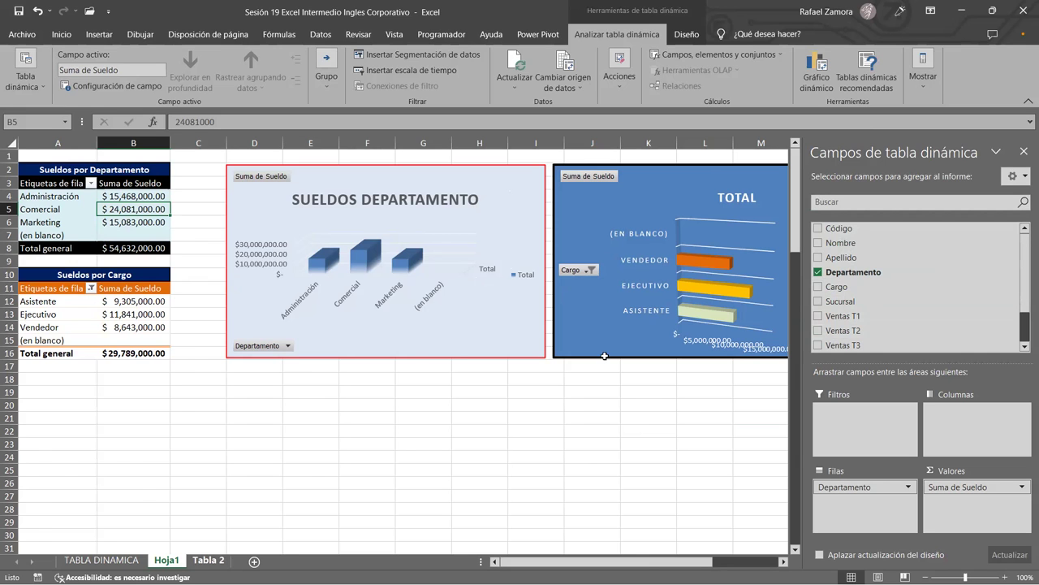
{"action": "key", "text": "ctrl+Page_Down"}
{"action": "left_click", "coordinate": [325, 183]}
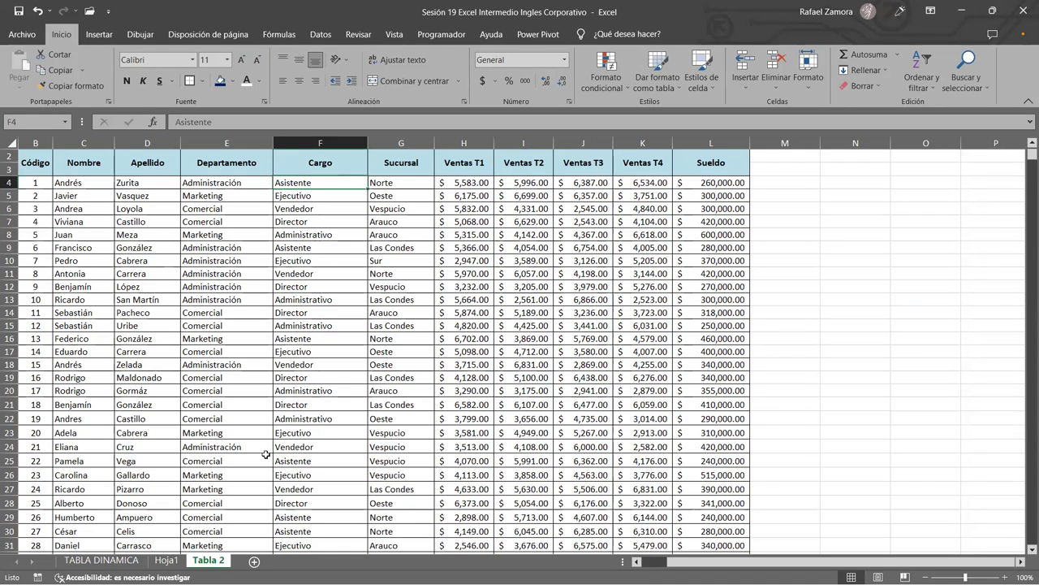
{"action": "left_click", "coordinate": [167, 560]}
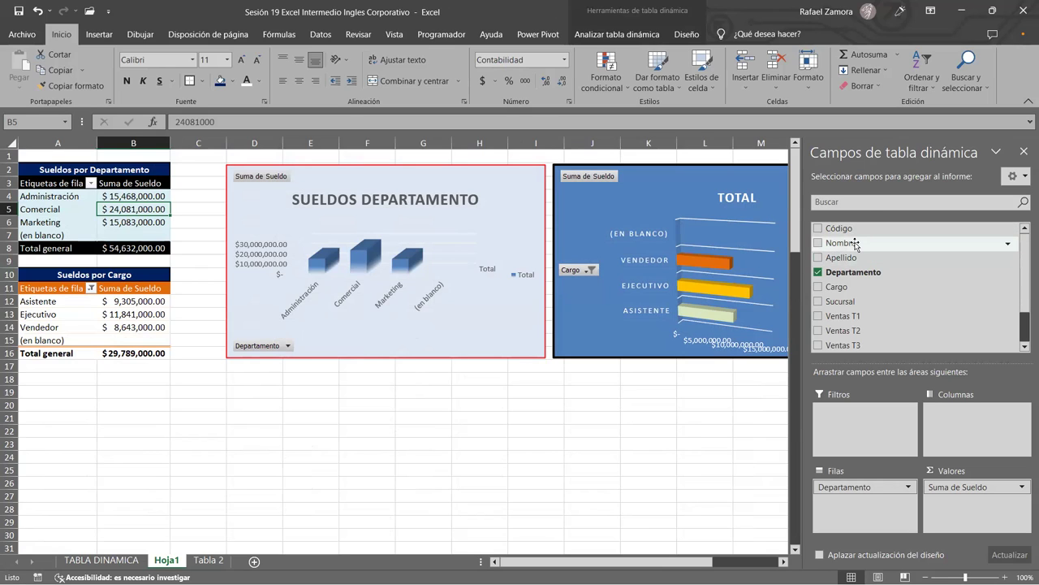
Nest Nombre under Cargo in the Sueldos por Cargo pivot rows, removing it from the department pivot.
{"action": "left_click_drag", "start_coordinate": [854, 243], "coordinate": [867, 505]}
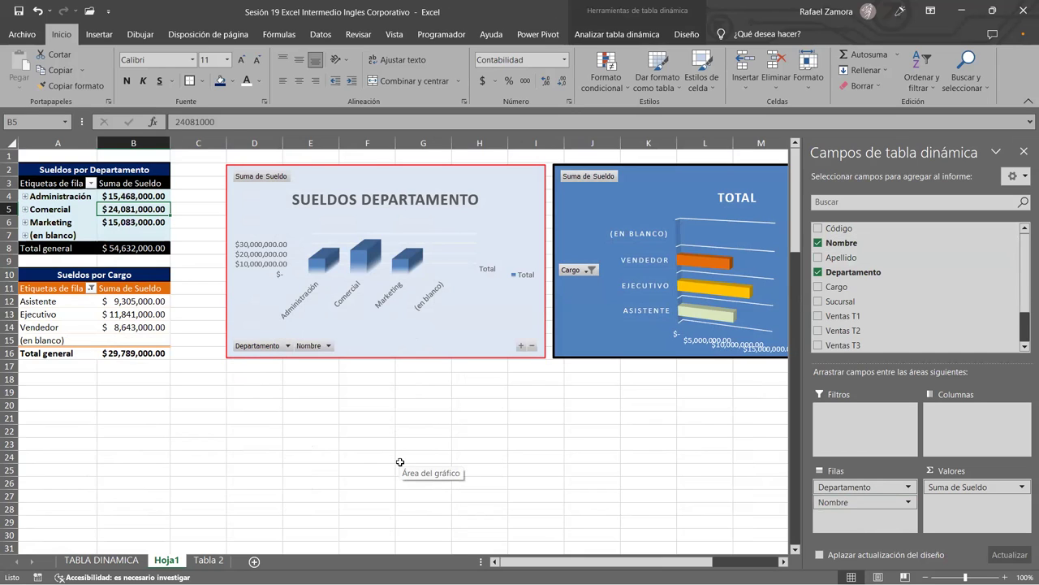
{"action": "left_click_drag", "start_coordinate": [876, 505], "coordinate": [910, 318]}
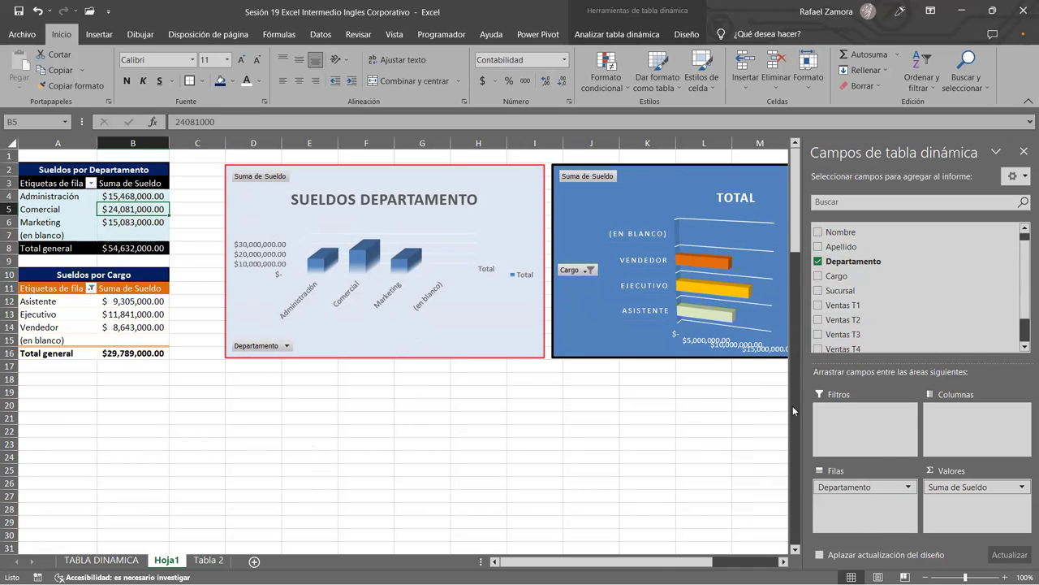
{"action": "left_click", "coordinate": [81, 314]}
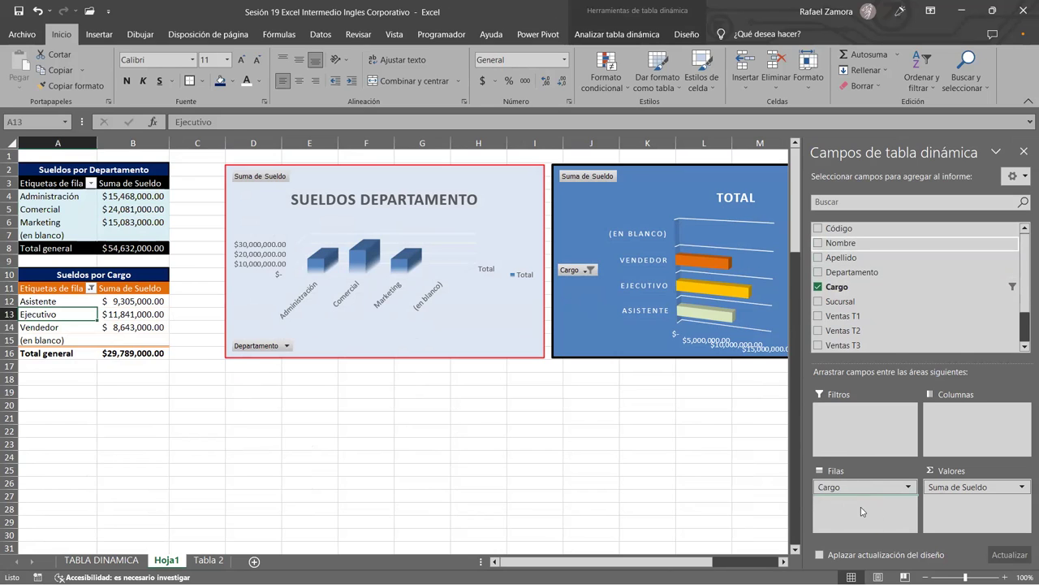
{"action": "left_click_drag", "start_coordinate": [845, 243], "coordinate": [861, 507]}
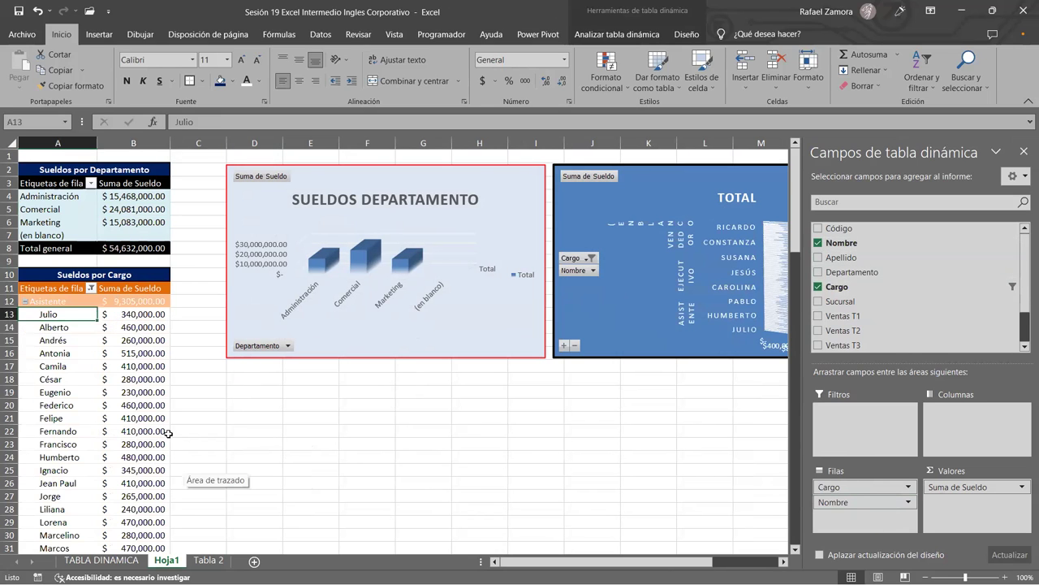
{"action": "scroll", "coordinate": [105, 430], "scroll_direction": "down", "scroll_amount": 3}
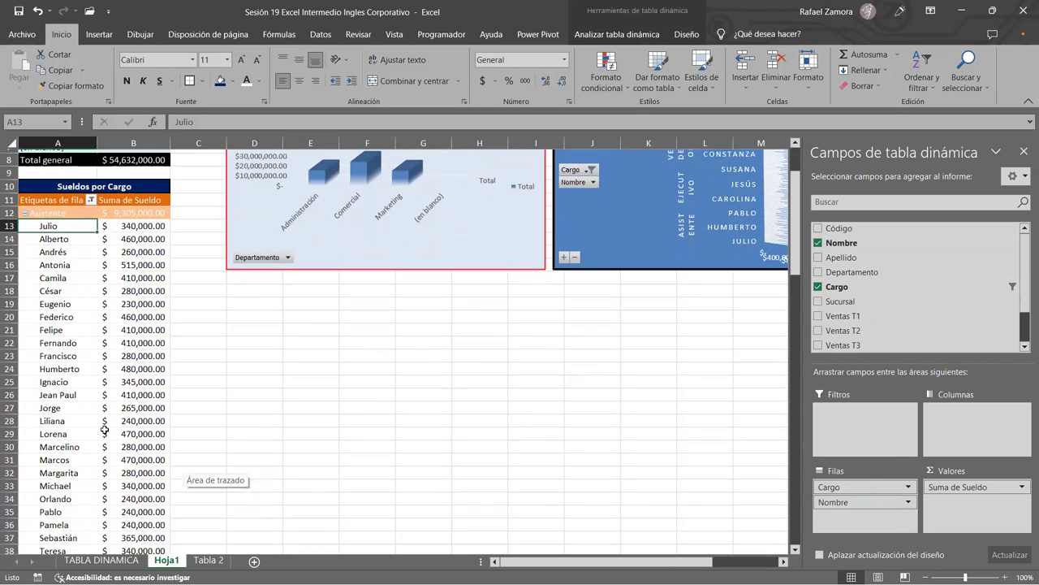
{"action": "scroll", "coordinate": [48, 274], "scroll_direction": "up", "scroll_amount": 1}
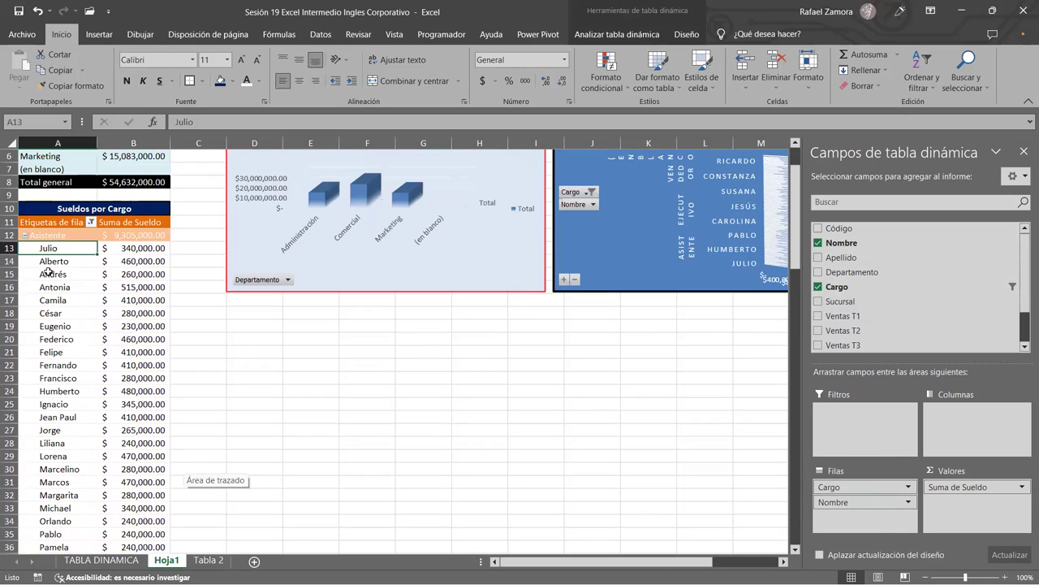
Collapse the Asistente, Ejecutivo and Vendedor groups to their Cargo subtotals.
{"action": "left_click", "coordinate": [24, 235]}
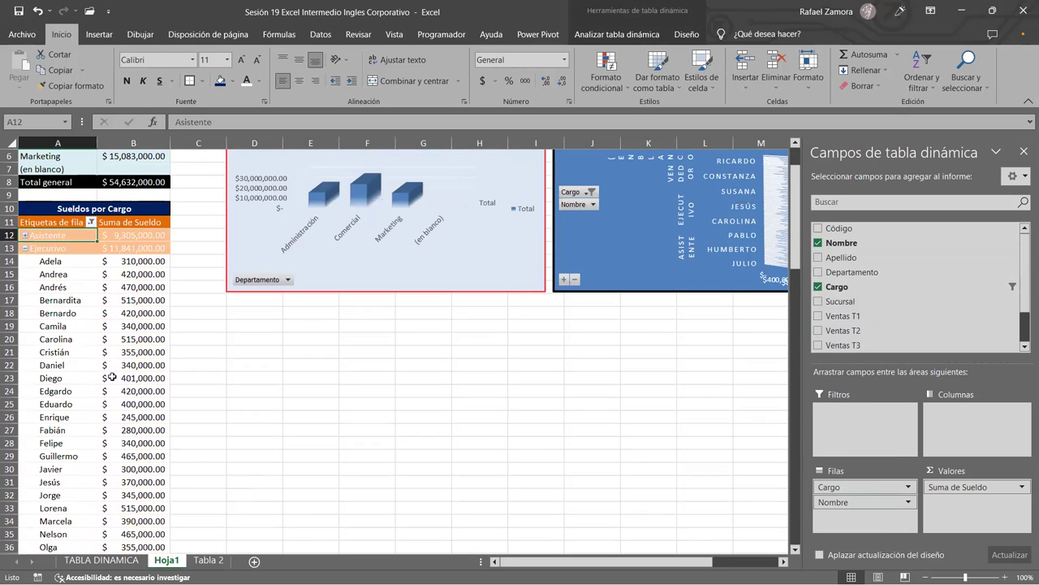
{"action": "left_click", "coordinate": [26, 248]}
{"action": "left_click", "coordinate": [26, 262]}
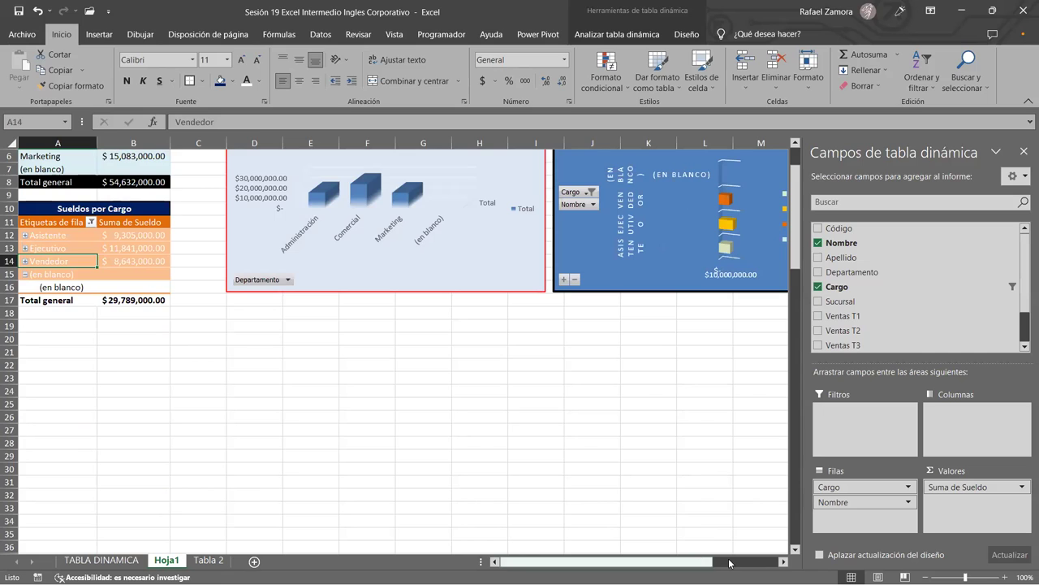
{"action": "scroll", "coordinate": [341, 384], "scroll_direction": "up", "scroll_amount": 2}
{"action": "scroll", "coordinate": [341, 384], "scroll_direction": "right", "scroll_amount": 2}
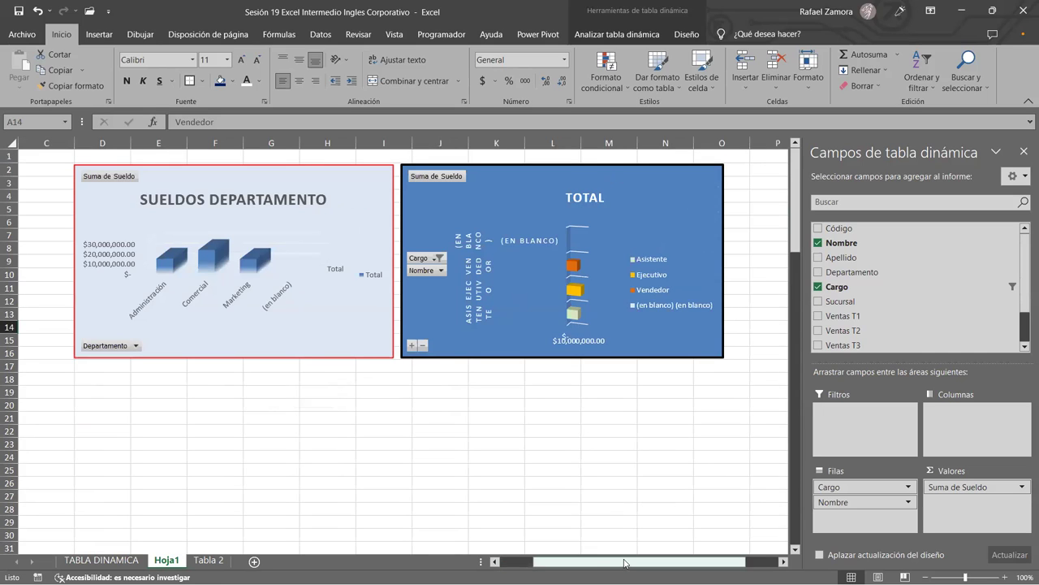
{"action": "left_click_drag", "start_coordinate": [625, 563], "coordinate": [609, 563]}
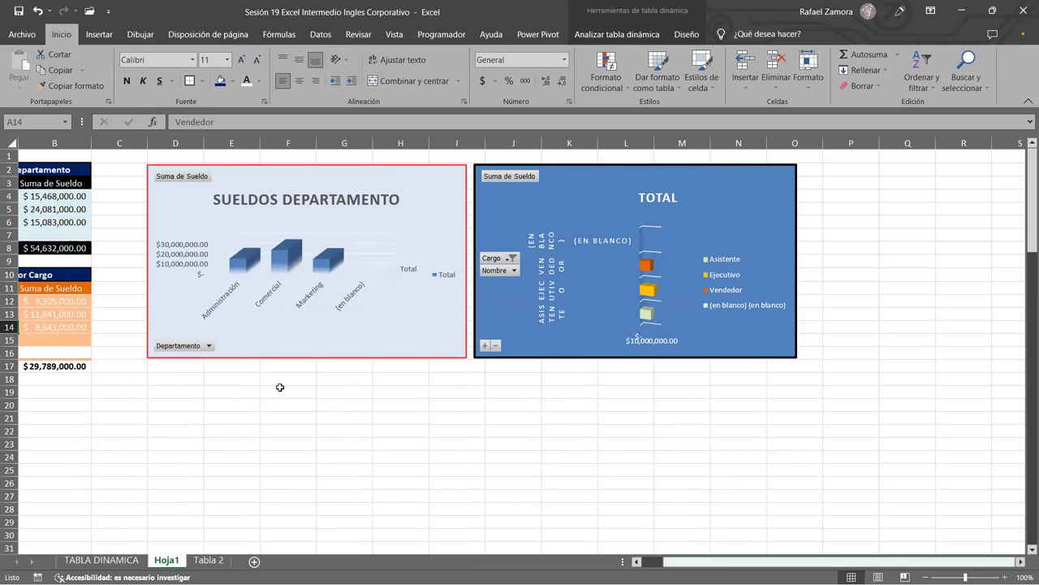
{"action": "scroll", "coordinate": [124, 298], "scroll_direction": "left", "scroll_amount": 1}
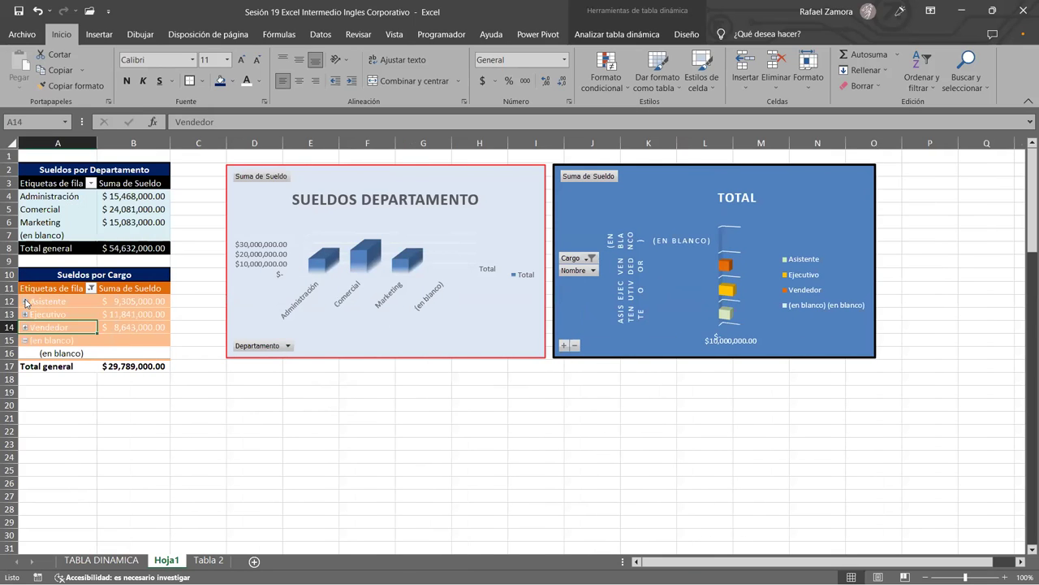
Expand the Asistente group to review its employee names.
{"action": "left_click", "coordinate": [25, 302]}
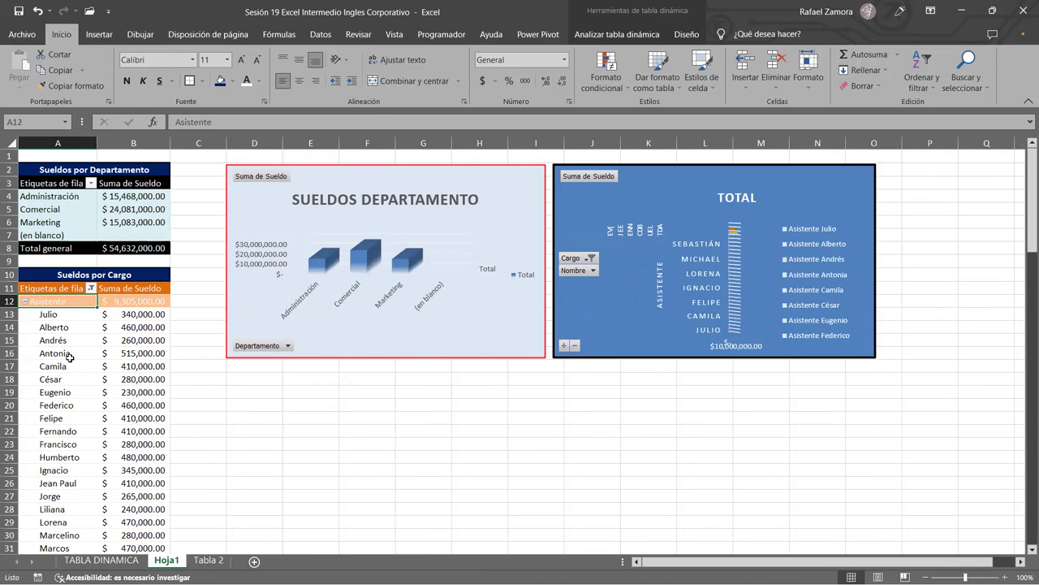
{"action": "scroll", "coordinate": [73, 321], "scroll_direction": "down", "scroll_amount": 2}
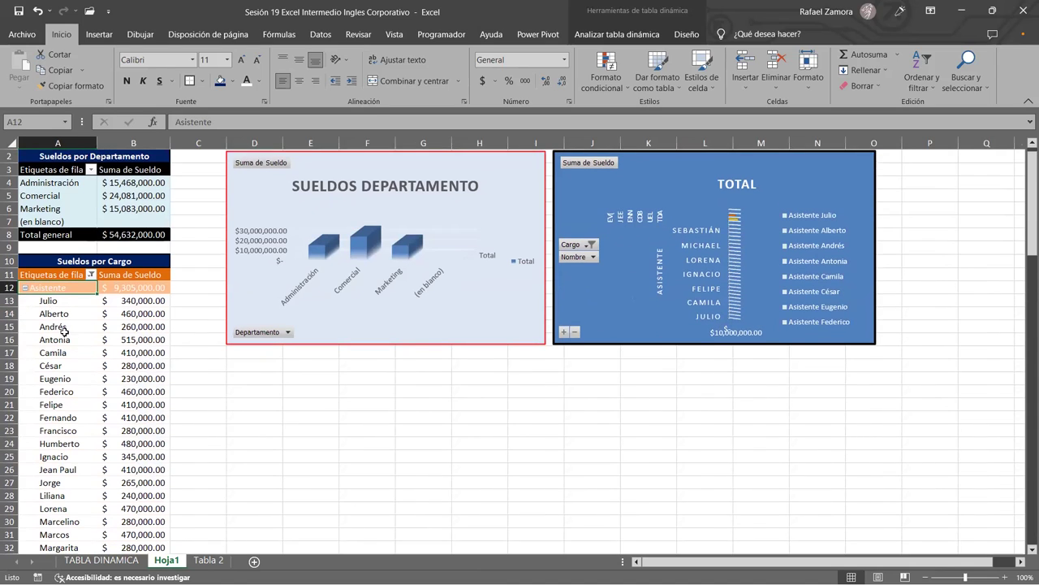
{"action": "scroll", "coordinate": [81, 317], "scroll_direction": "down", "scroll_amount": 1}
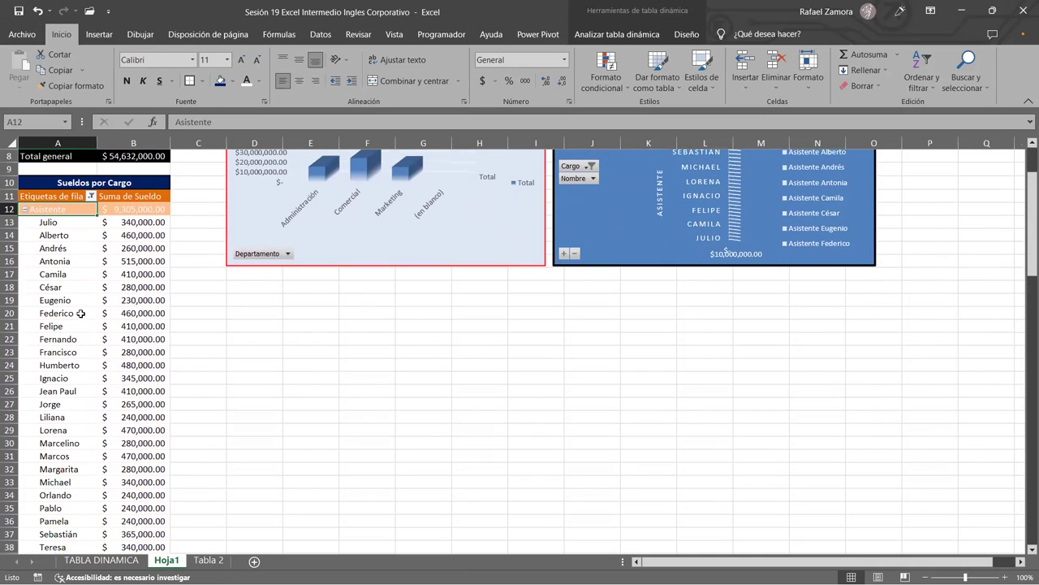
{"action": "scroll", "coordinate": [81, 313], "scroll_direction": "down", "scroll_amount": 2}
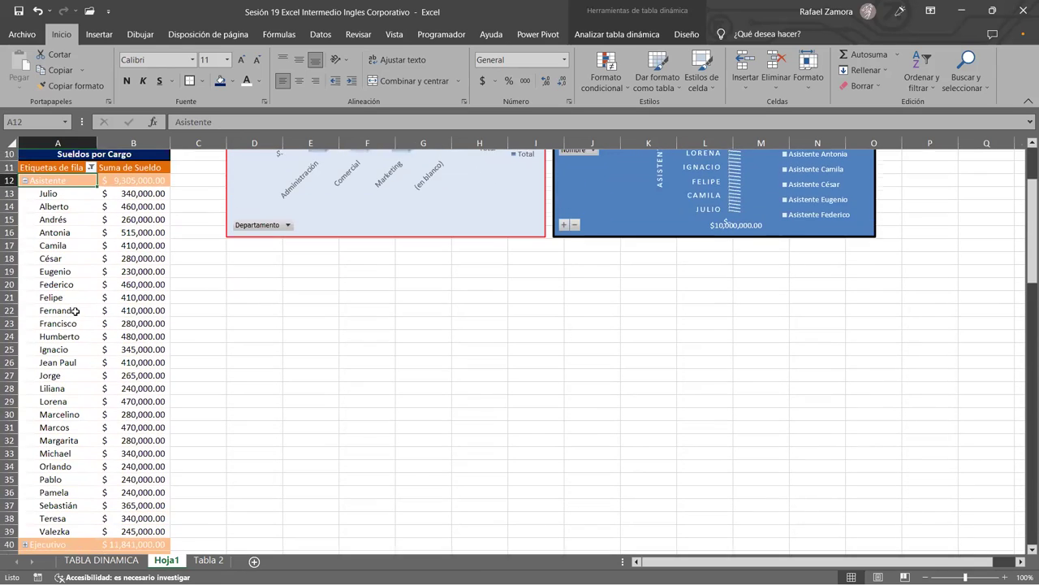
{"action": "scroll", "coordinate": [134, 305], "scroll_direction": "up", "scroll_amount": 2}
{"action": "scroll", "coordinate": [145, 294], "scroll_direction": "up", "scroll_amount": 1}
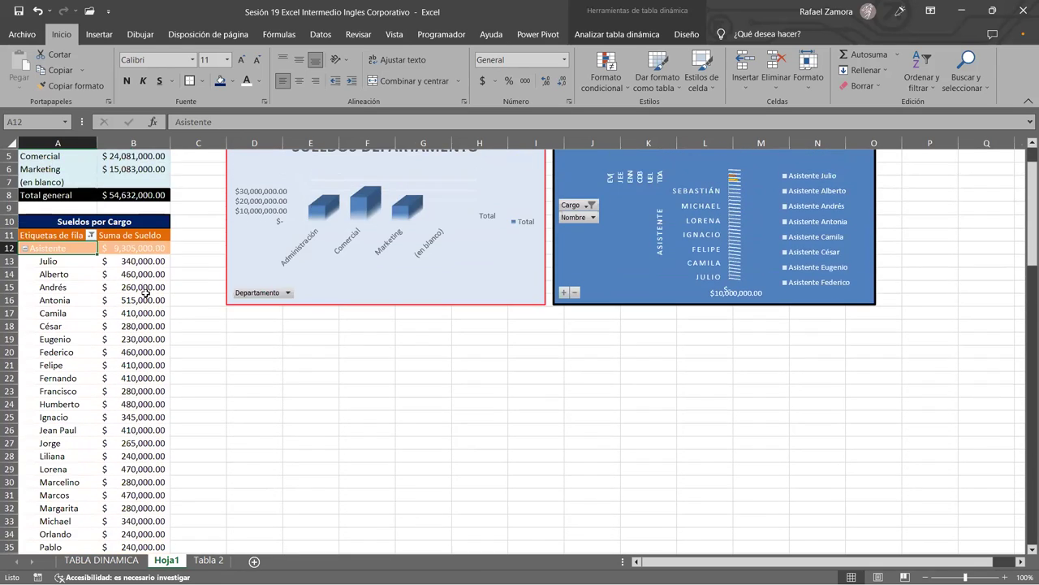
{"action": "scroll", "coordinate": [145, 293], "scroll_direction": "up", "scroll_amount": 1}
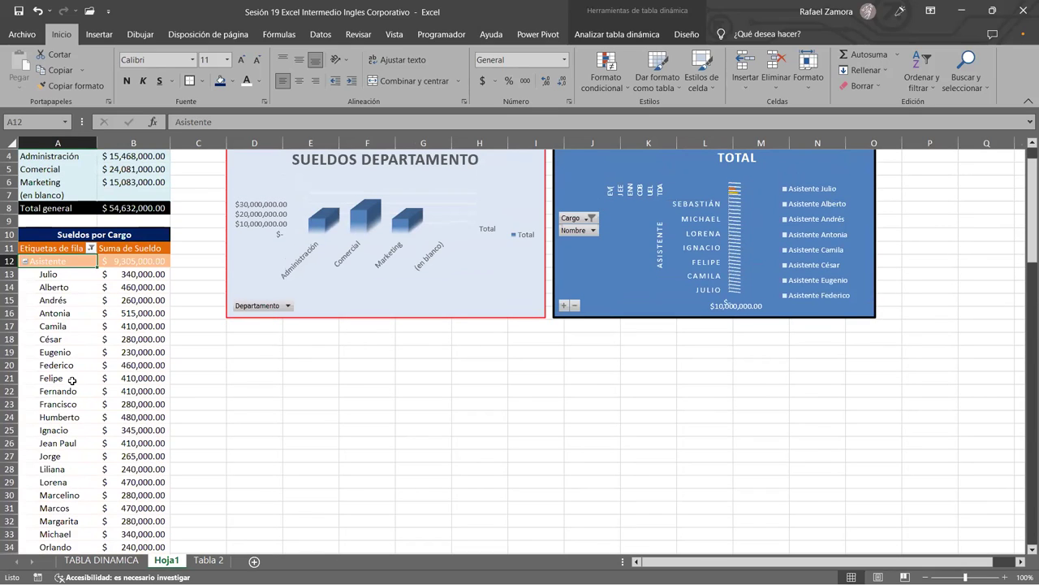
Collapse Asistente, expand Ejecutivo to check its names, then collapse Ejecutivo again.
{"action": "left_click", "coordinate": [25, 261]}
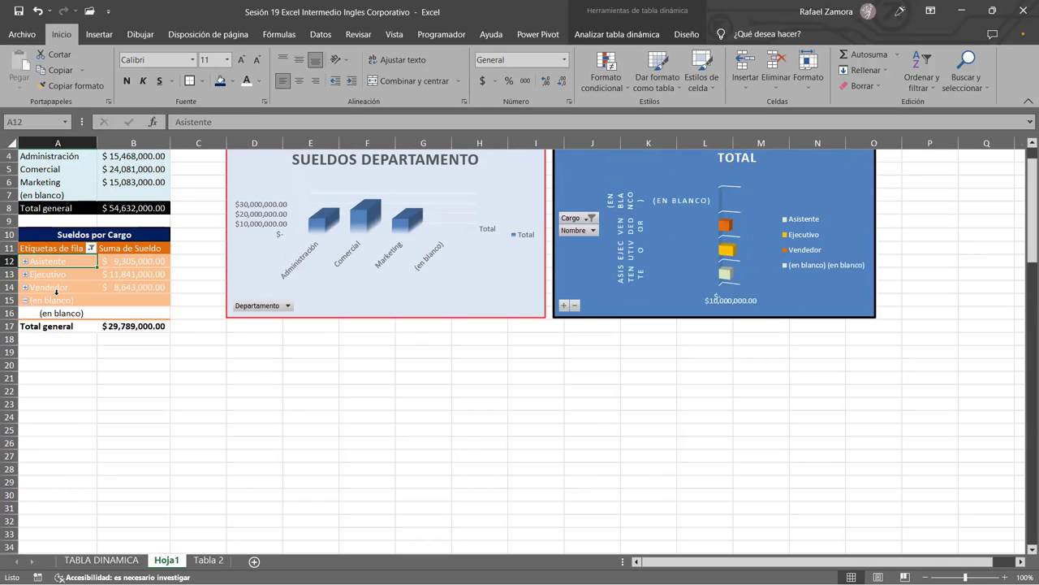
{"action": "left_click", "coordinate": [25, 275]}
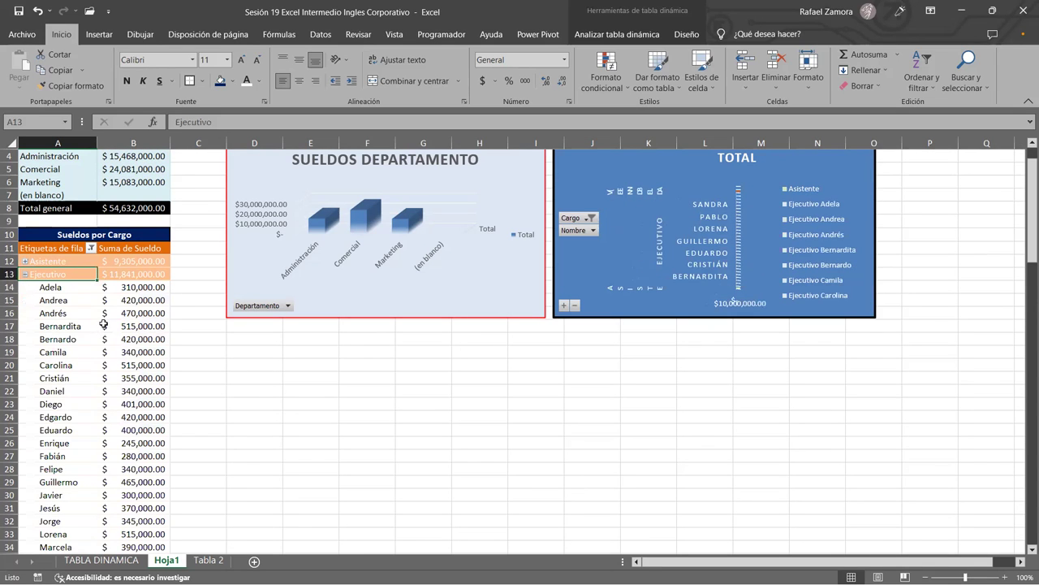
{"action": "scroll", "coordinate": [118, 438], "scroll_direction": "down", "scroll_amount": 5}
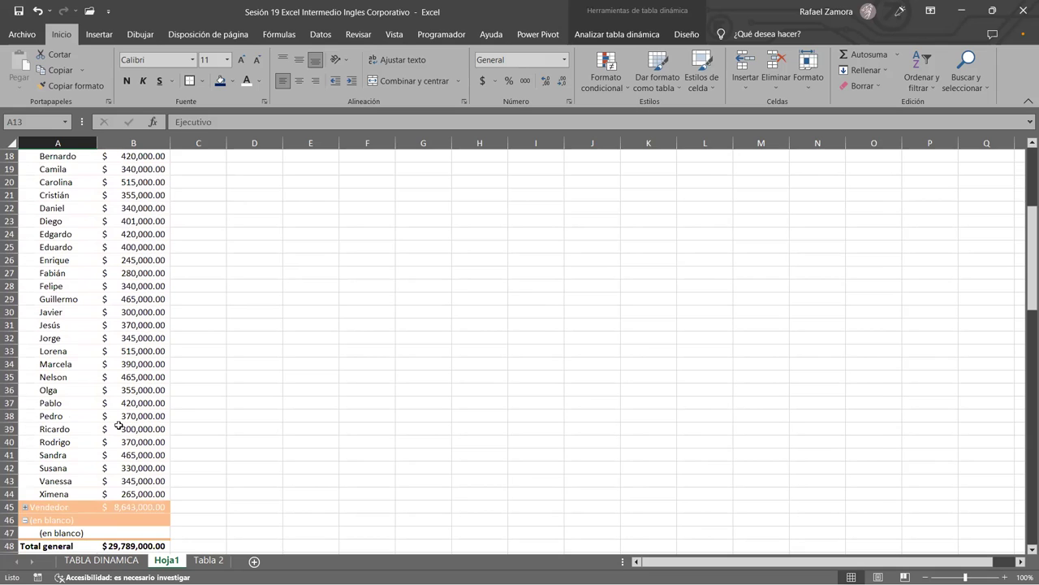
{"action": "scroll", "coordinate": [691, 387], "scroll_direction": "up", "scroll_amount": 5}
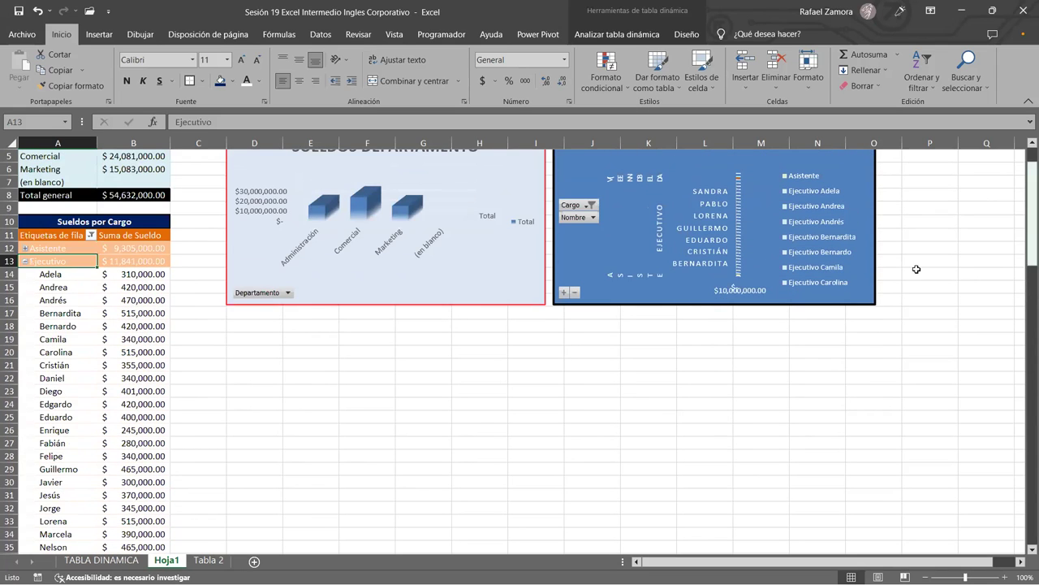
{"action": "scroll", "coordinate": [155, 370], "scroll_direction": "up", "scroll_amount": 2}
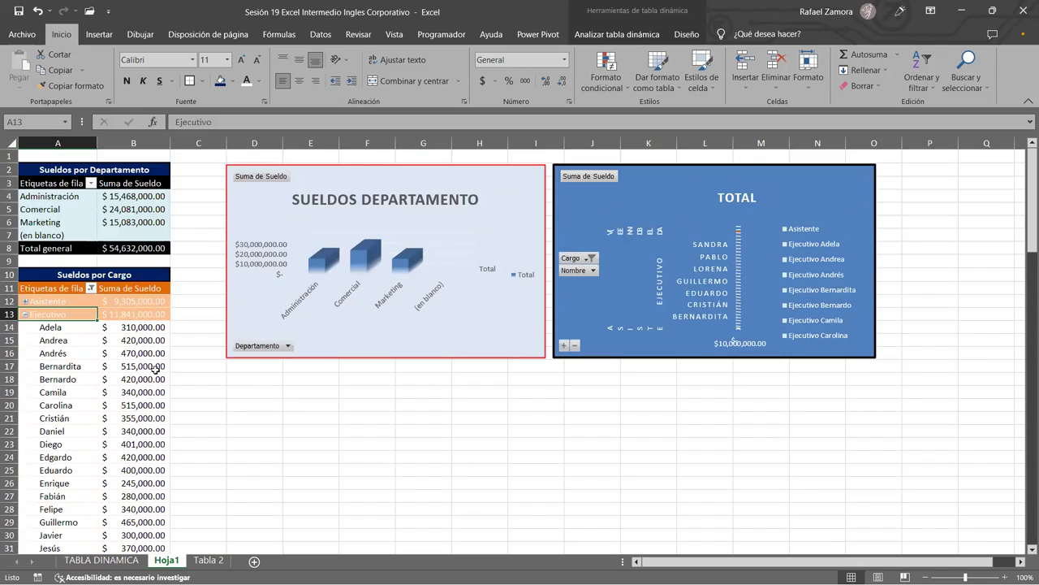
{"action": "left_click", "coordinate": [25, 314]}
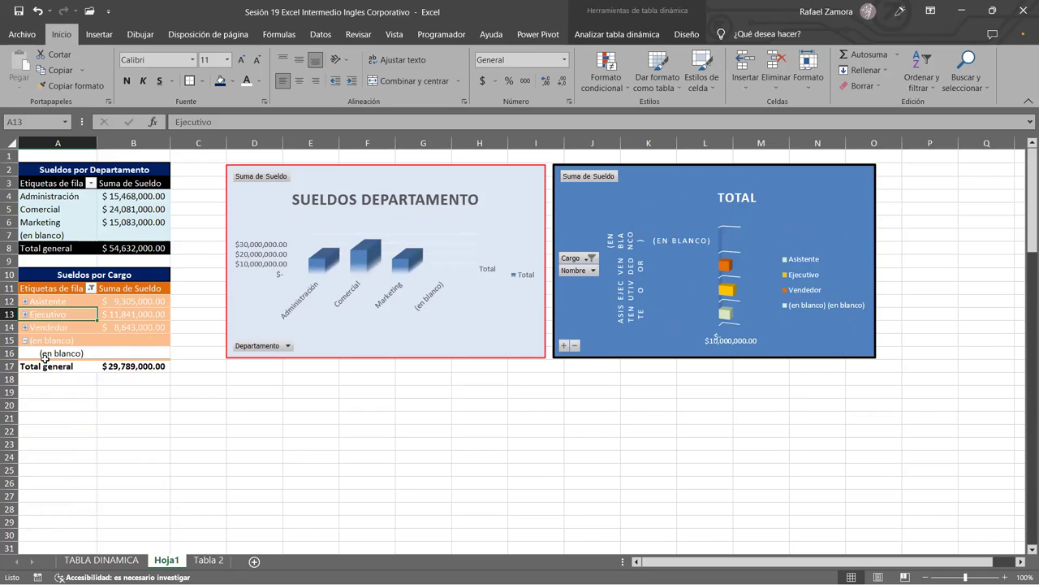
{"action": "left_click", "coordinate": [621, 407]}
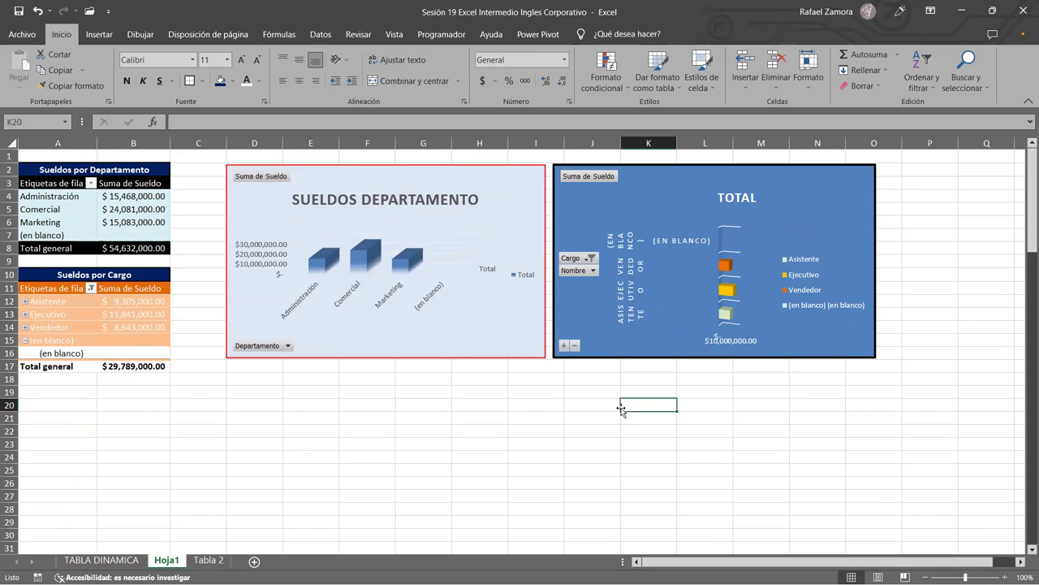
Check the Cargo filter, browse the TOTAL chart's Diseño and Formato options, then select the SUELDOS DEPARTAMENTO chart.
{"action": "left_click", "coordinate": [92, 288]}
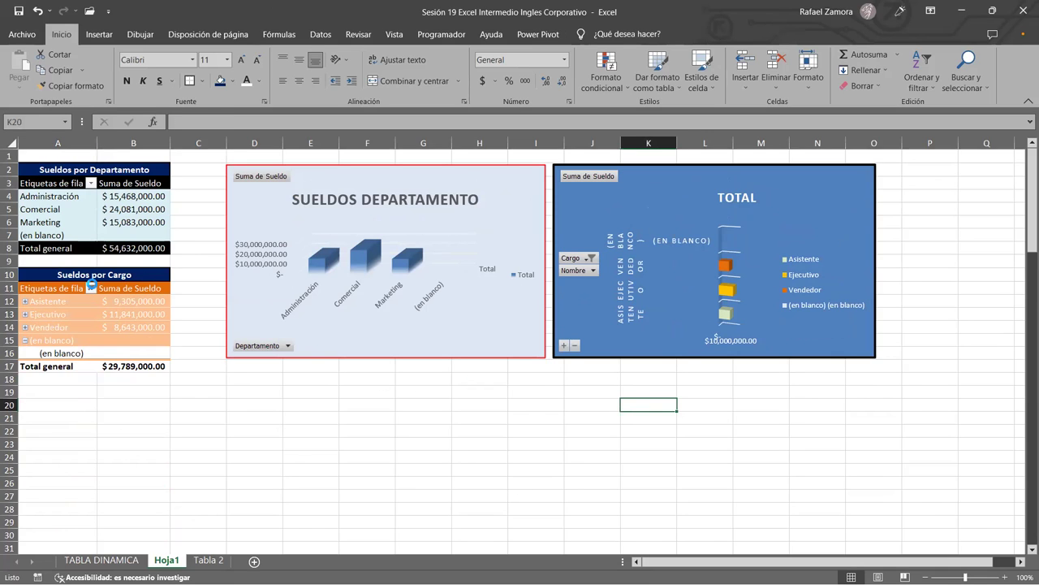
{"action": "left_click", "coordinate": [403, 473]}
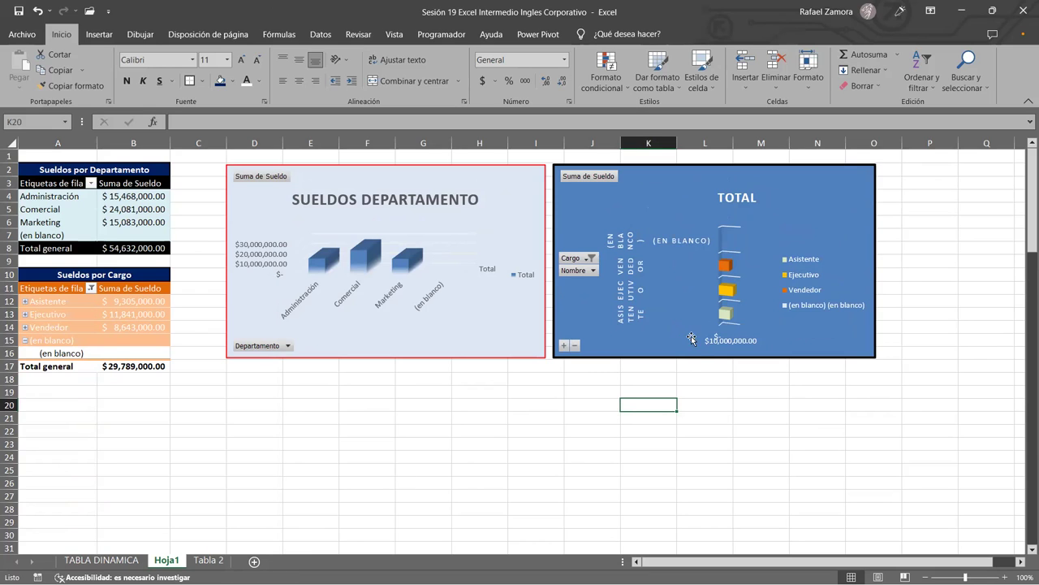
{"action": "left_click", "coordinate": [799, 173]}
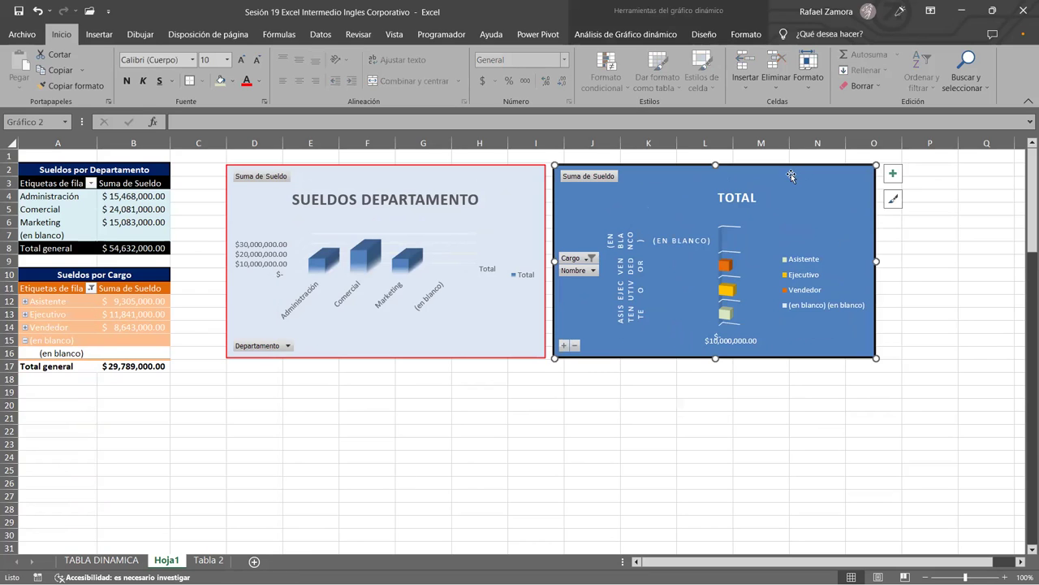
{"action": "left_click", "coordinate": [704, 34]}
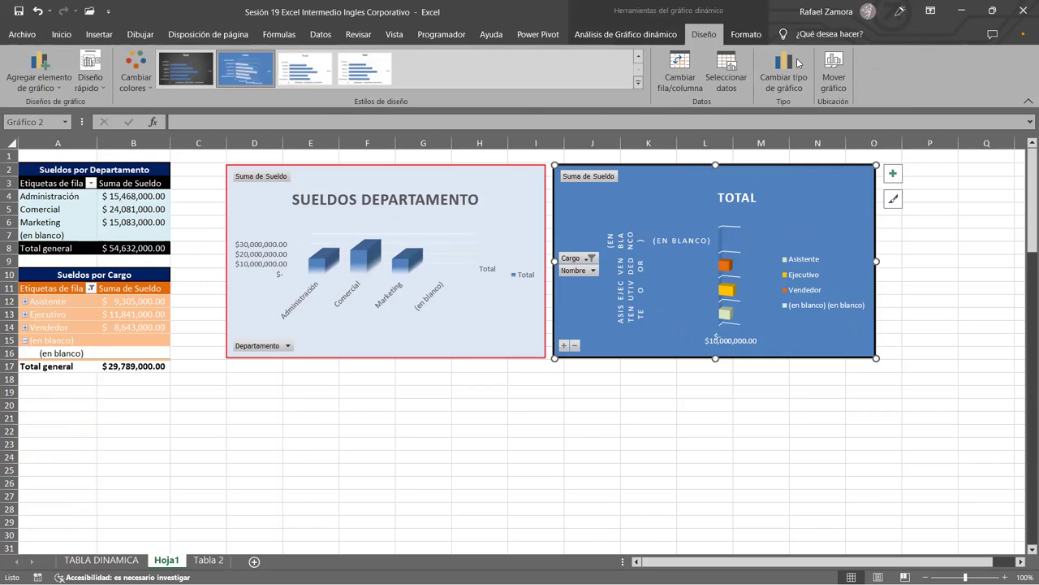
{"action": "left_click", "coordinate": [757, 40]}
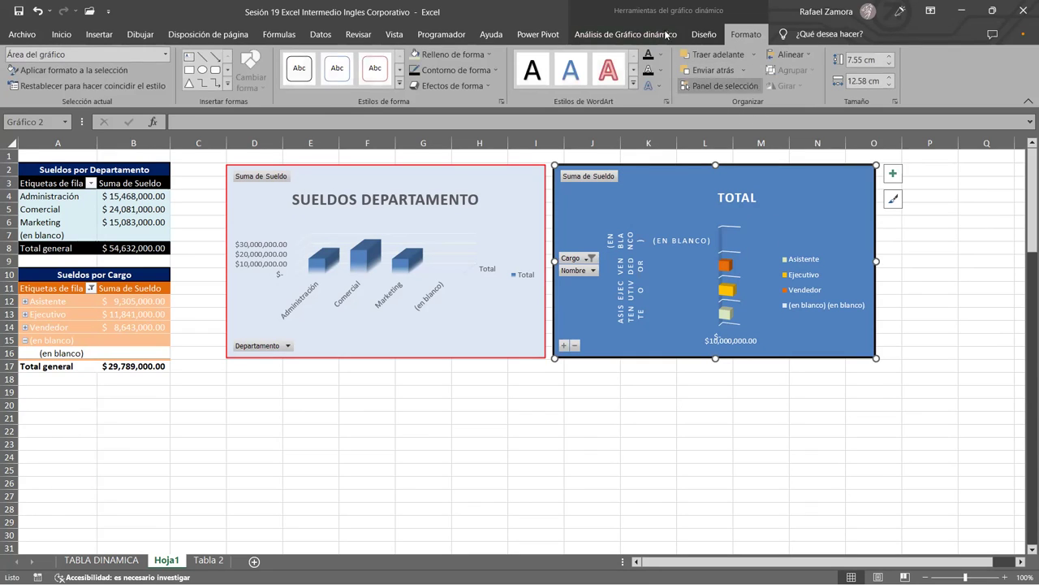
{"action": "mouse_move", "coordinate": [308, 262]}
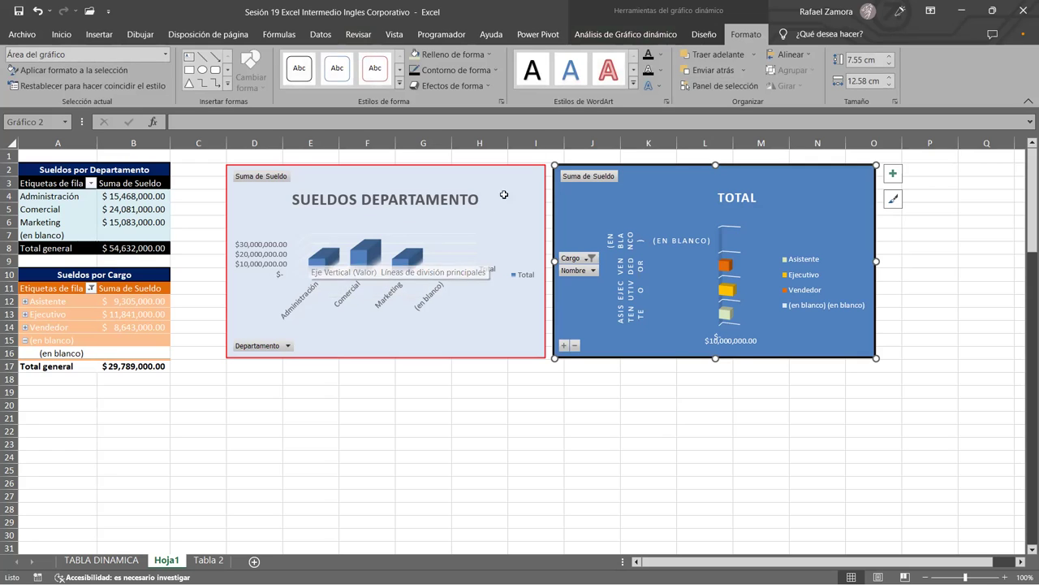
{"action": "left_click", "coordinate": [697, 38]}
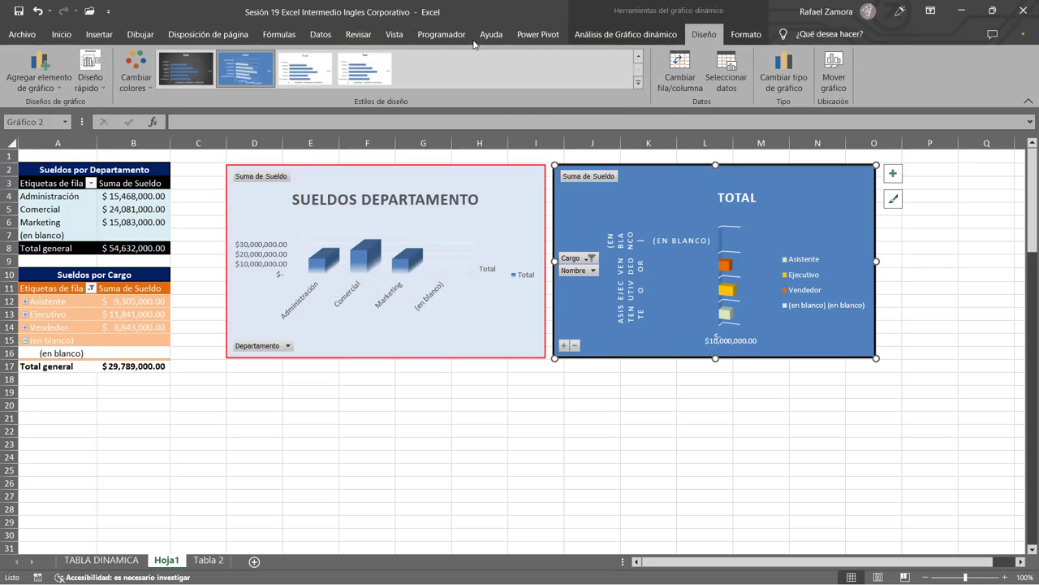
{"action": "left_click", "coordinate": [497, 174]}
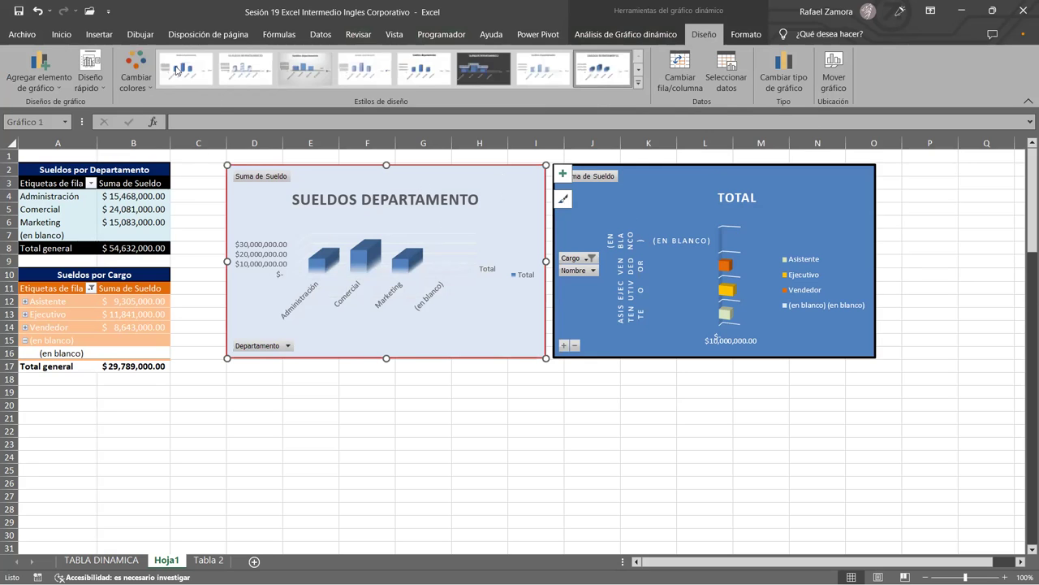
Apply Paleta de colores 4 so the SUELDOS DEPARTAMENTO chart bars turn red.
{"action": "left_click", "coordinate": [148, 82]}
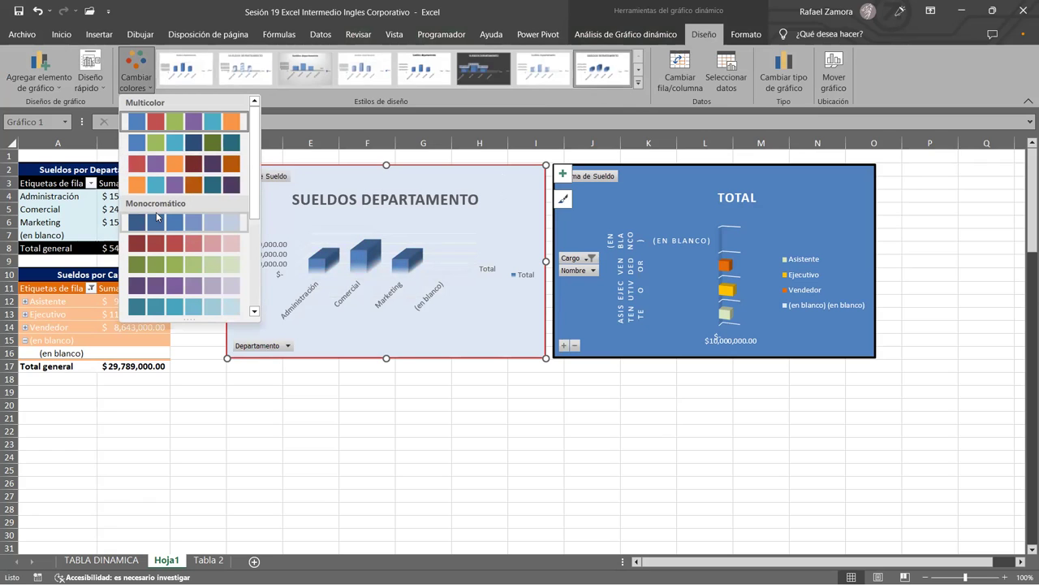
{"action": "left_click", "coordinate": [220, 169]}
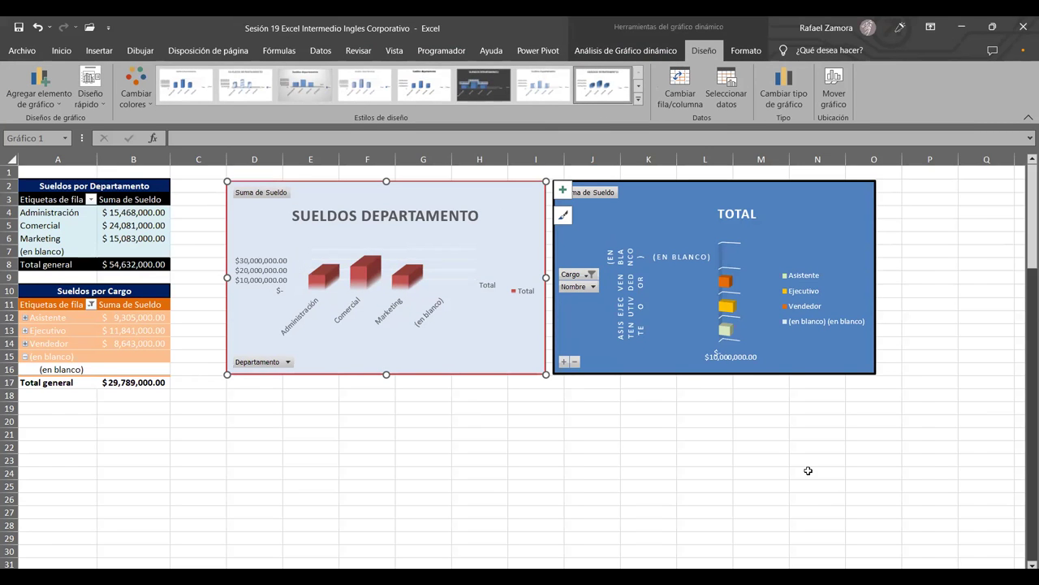
{"action": "left_click", "coordinate": [808, 470]}
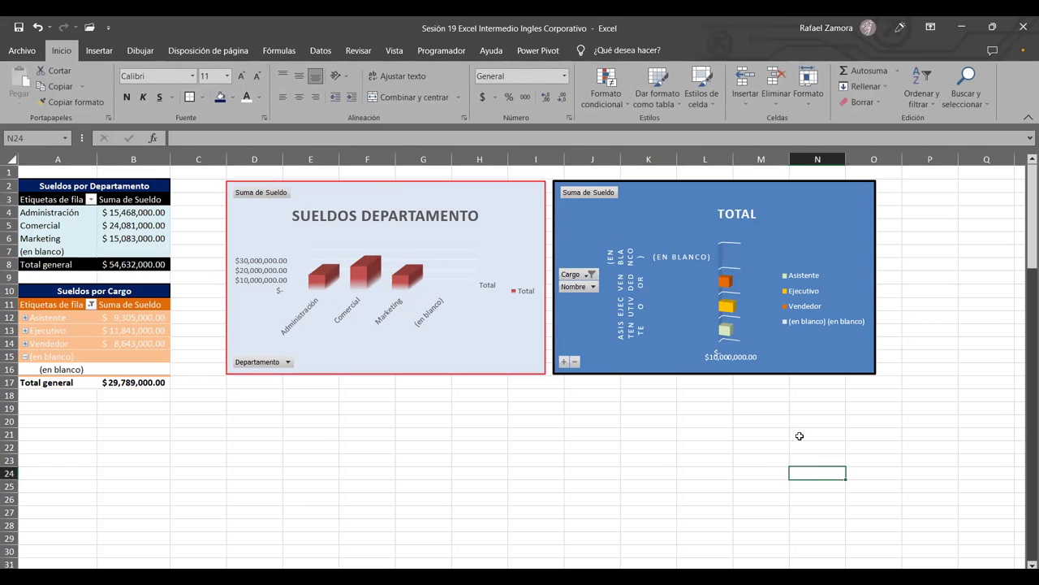
Browse the TOTAL chart's Formato, Análisis and Diseño ribbon options.
{"action": "left_click", "coordinate": [691, 188]}
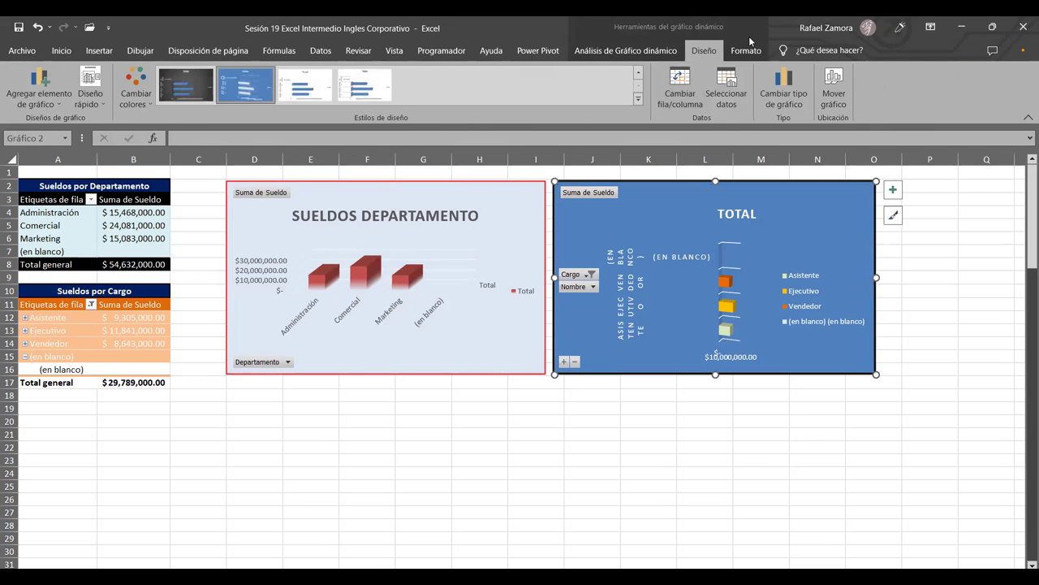
{"action": "left_click", "coordinate": [756, 49]}
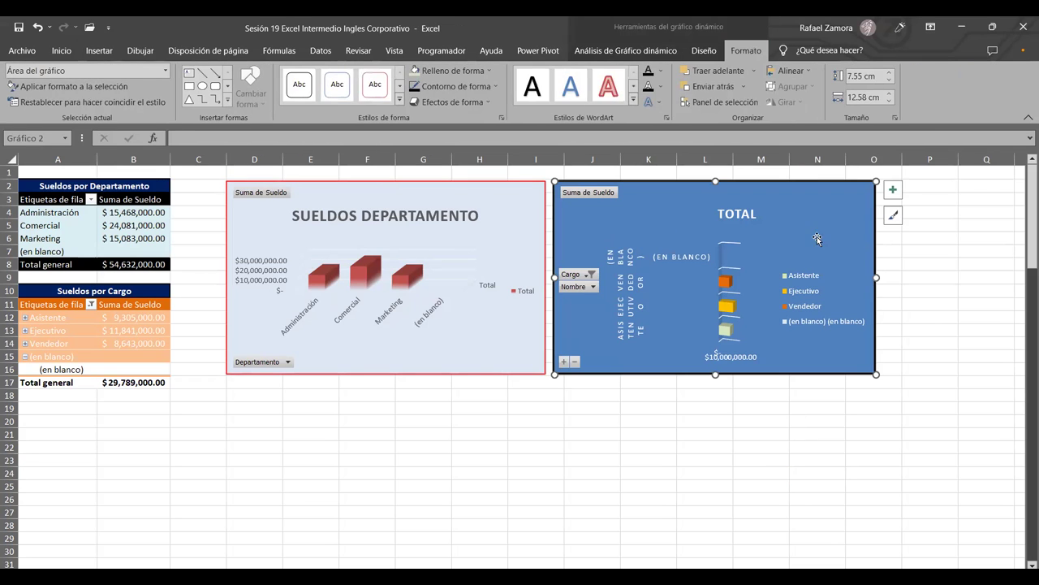
{"action": "left_click", "coordinate": [650, 49]}
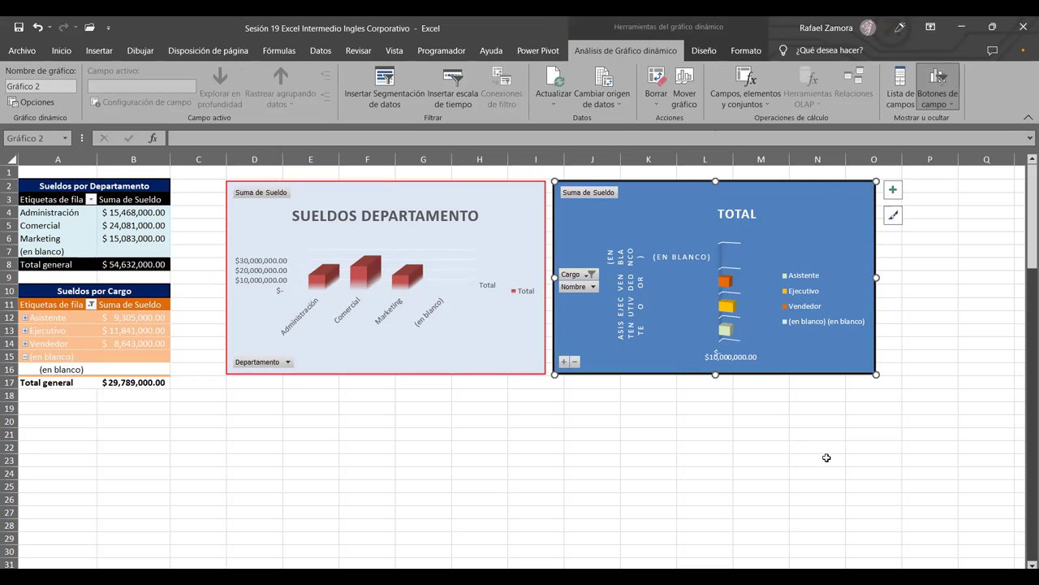
{"action": "left_click", "coordinate": [833, 450]}
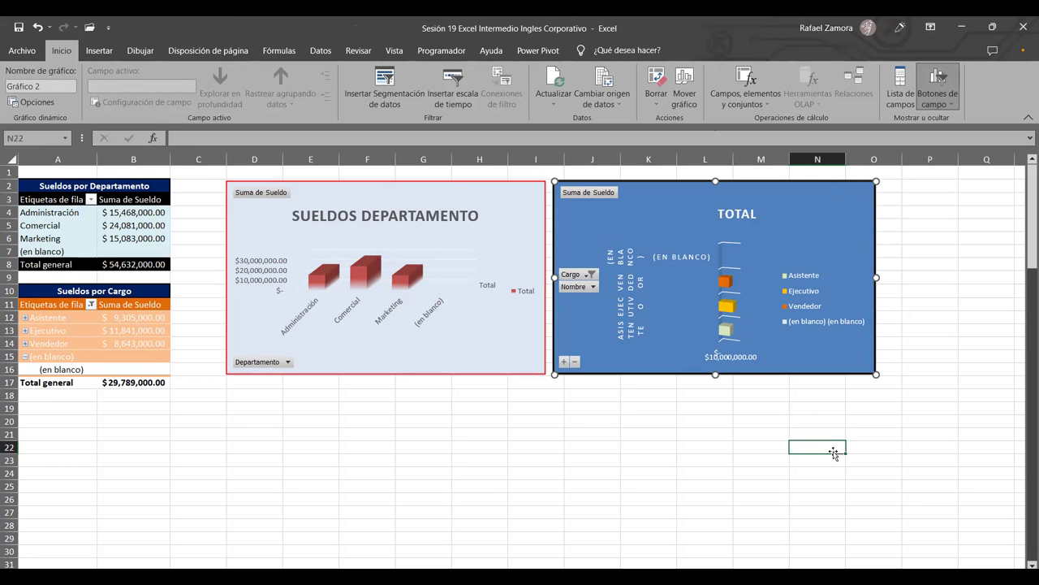
{"action": "left_click", "coordinate": [689, 212]}
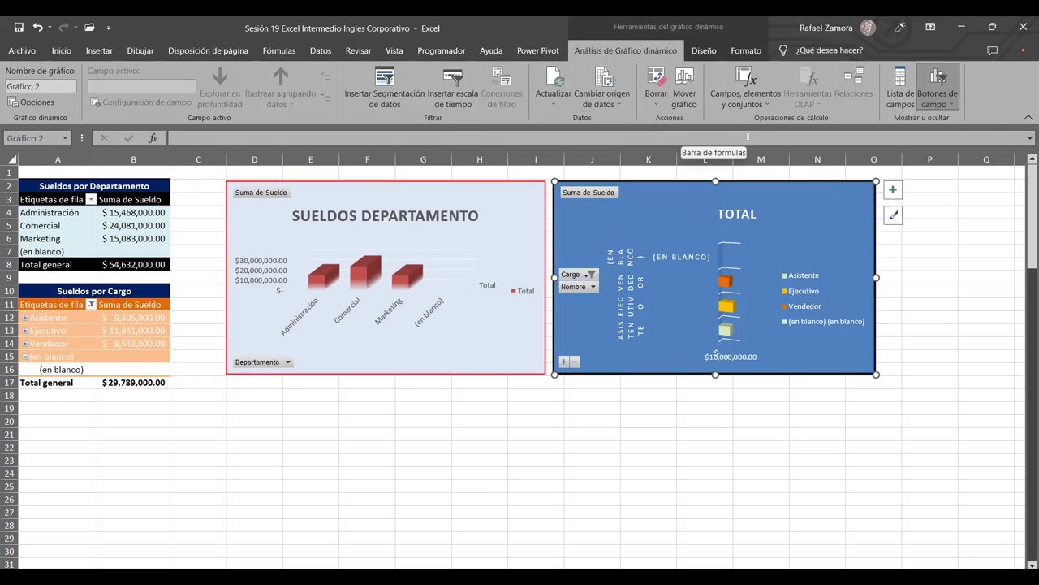
{"action": "left_click", "coordinate": [718, 59]}
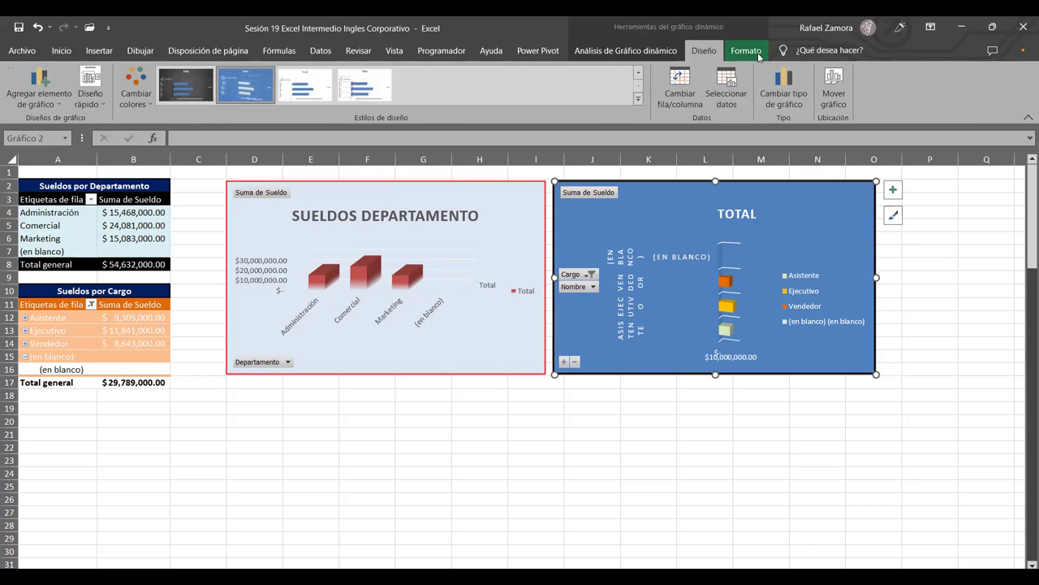
{"action": "left_click", "coordinate": [747, 52]}
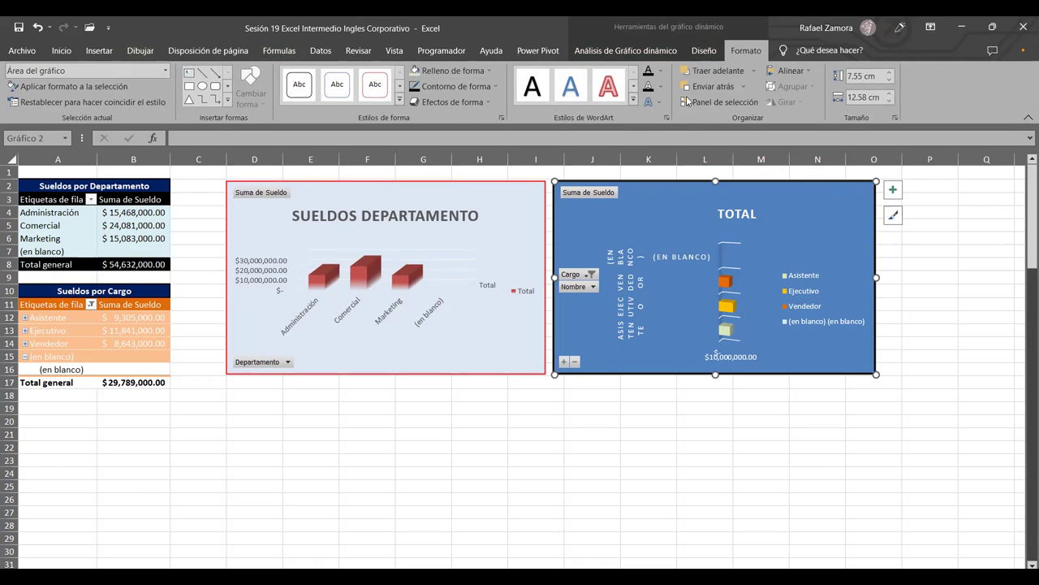
Select the Comercial salary total in B5 and show the Analizar tabla dinámica options.
{"action": "left_click", "coordinate": [166, 224]}
{"action": "left_click", "coordinate": [687, 51]}
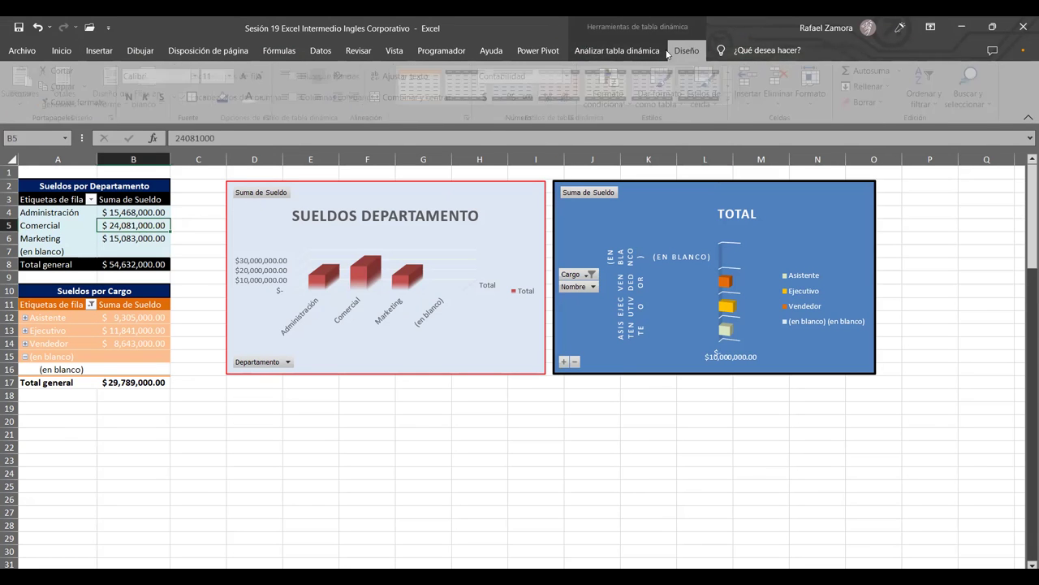
{"action": "left_click", "coordinate": [656, 52]}
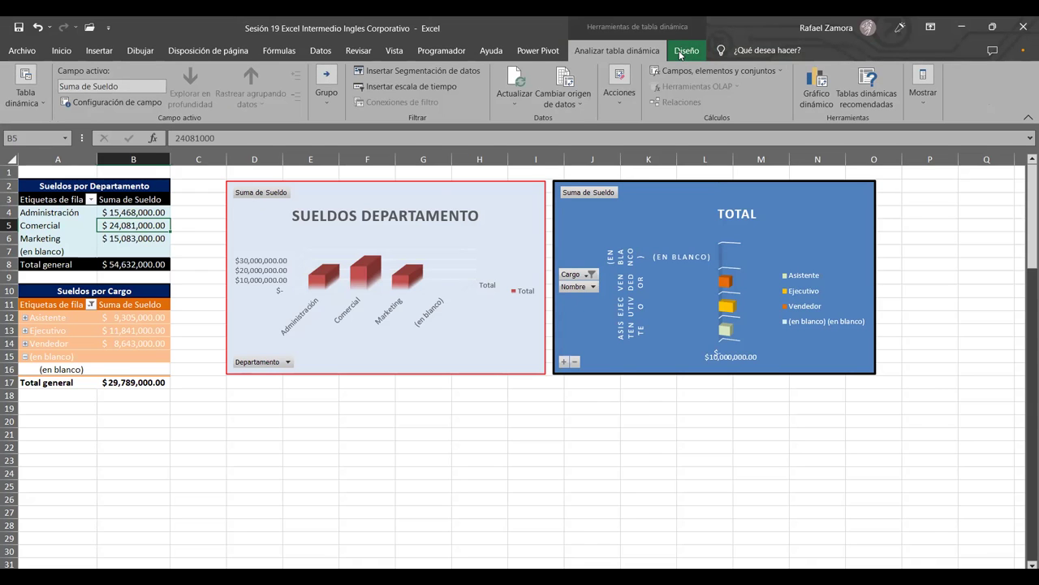
{"action": "left_click", "coordinate": [680, 54]}
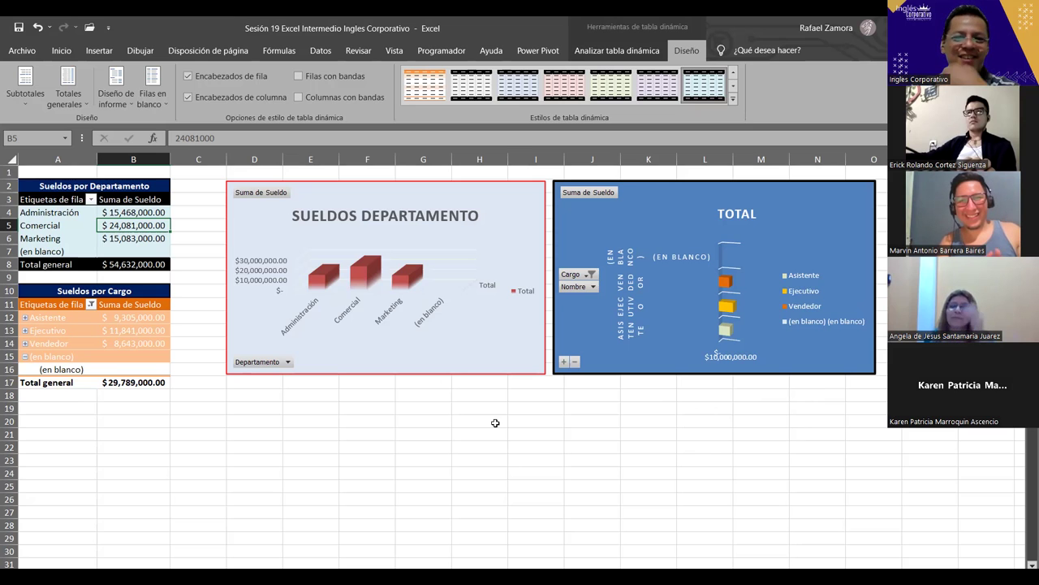
{"action": "left_click", "coordinate": [490, 448]}
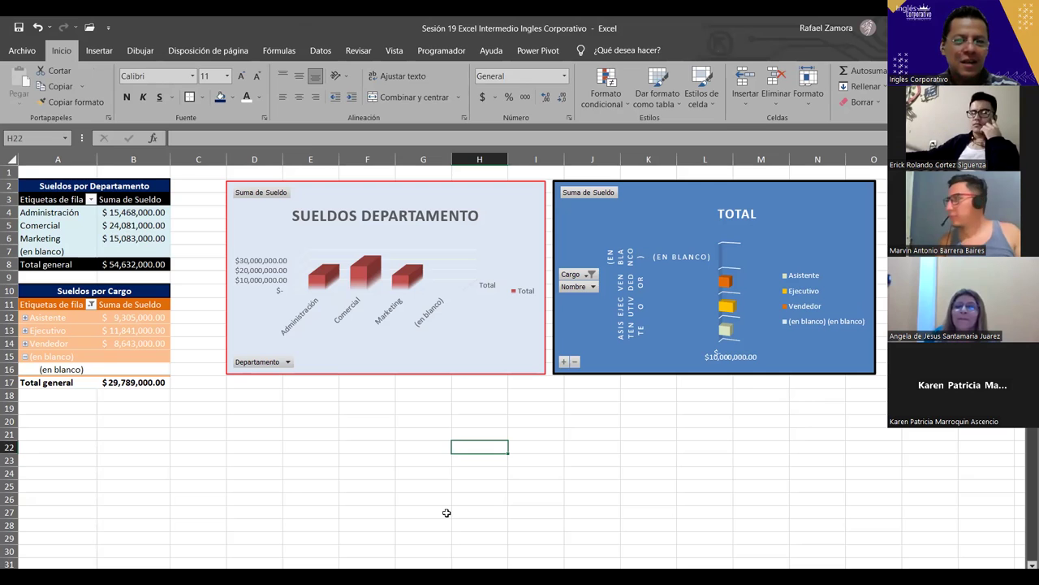
{"action": "left_click", "coordinate": [550, 413]}
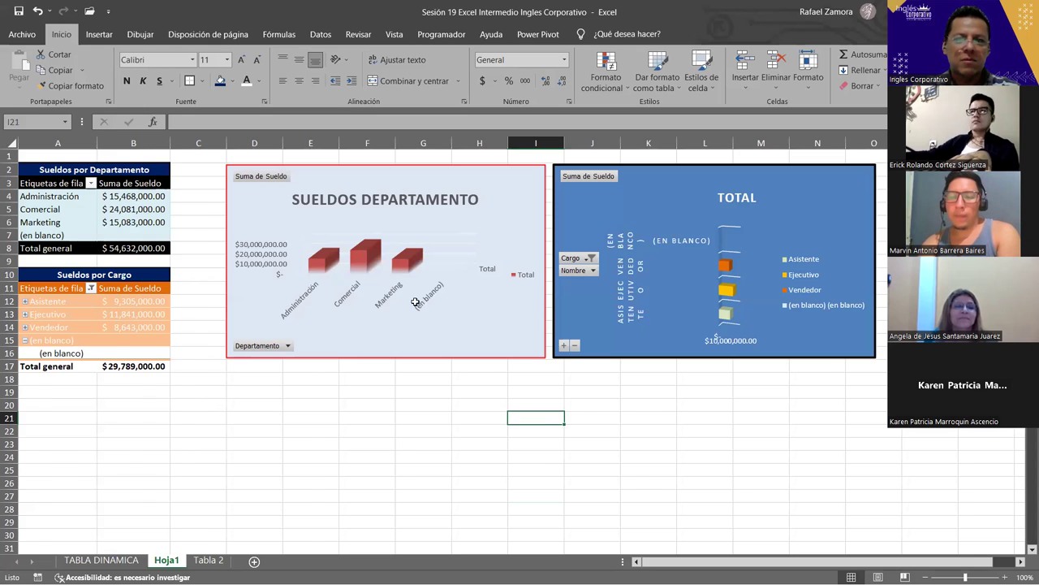
Insert a pivot table from the Tabla 2 employee data onto a new worksheet, Hoja2.
{"action": "key", "text": "ctrl+Page_Down"}
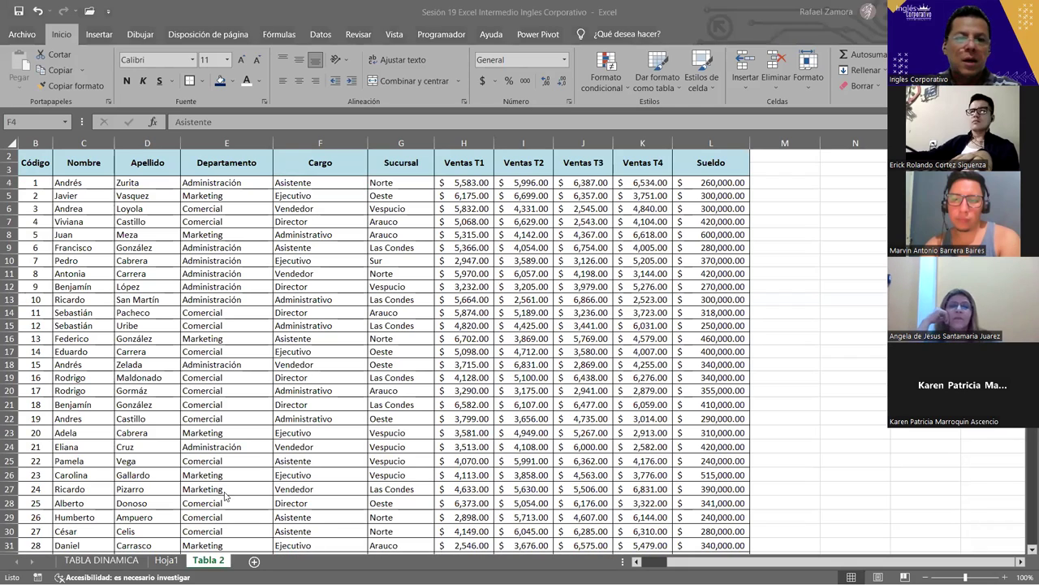
{"action": "left_click", "coordinate": [247, 337]}
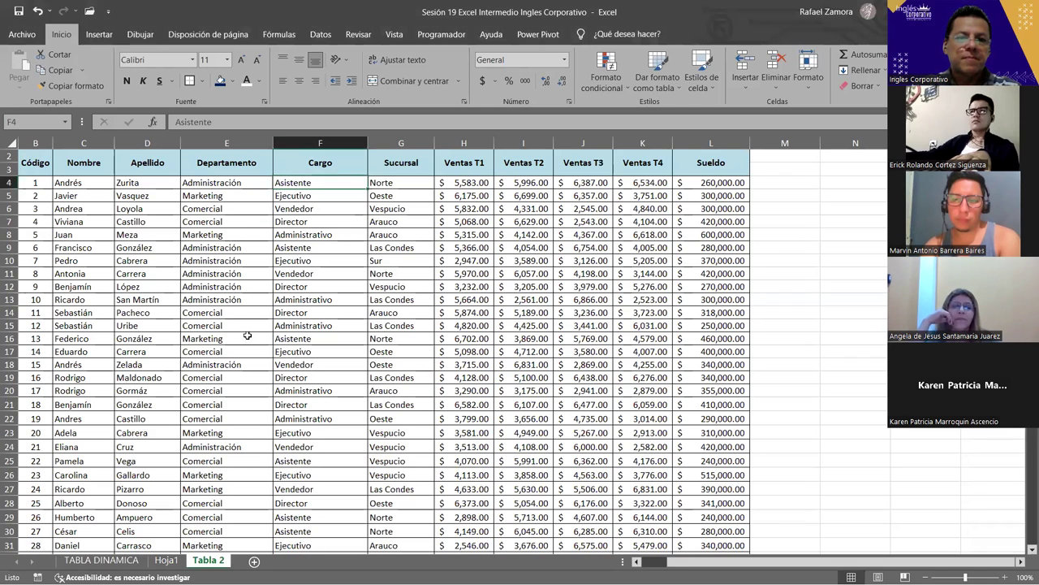
{"action": "left_click", "coordinate": [99, 34]}
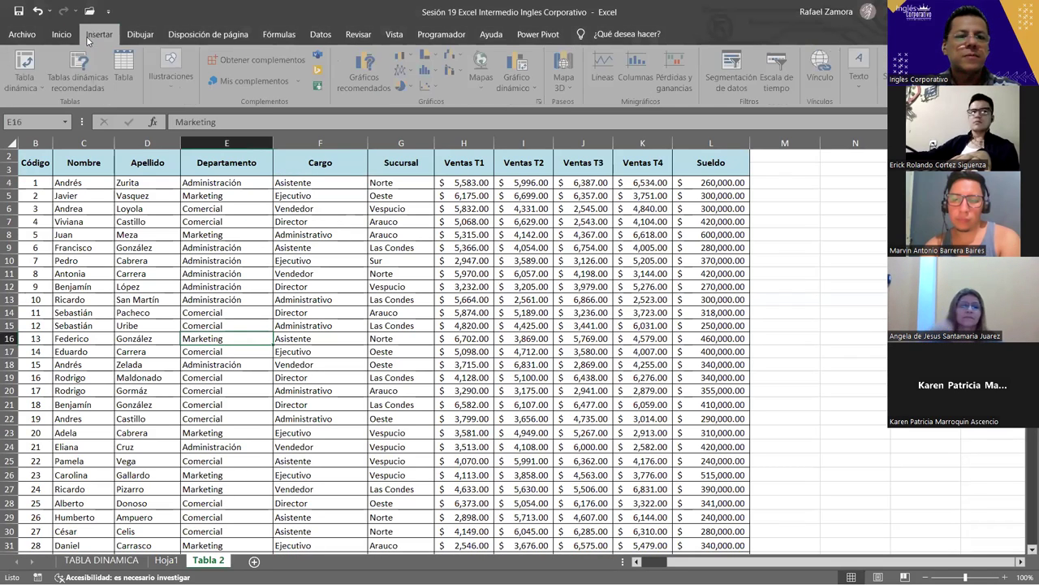
{"action": "left_click", "coordinate": [33, 71]}
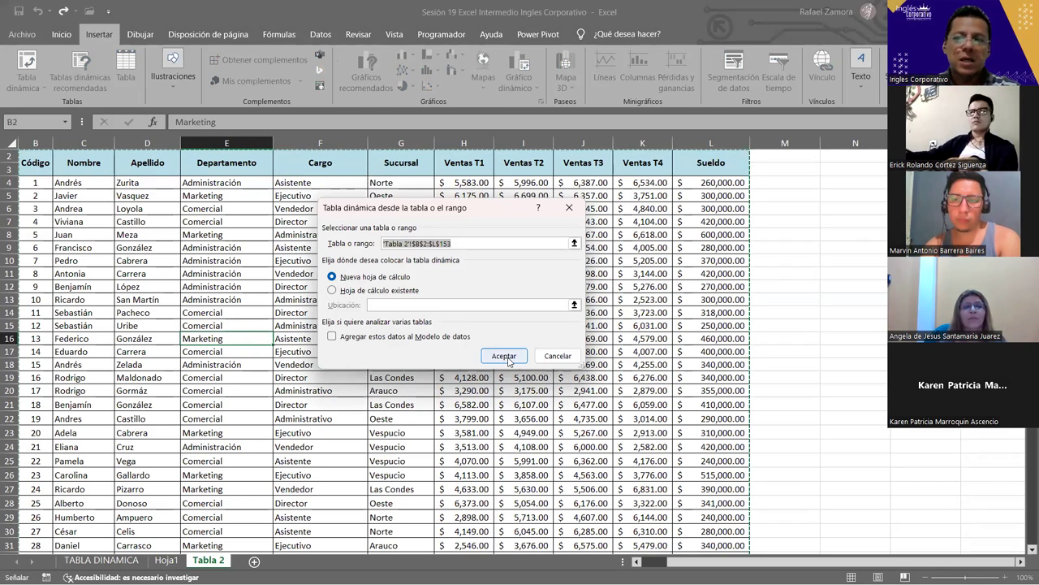
{"action": "left_click", "coordinate": [504, 356]}
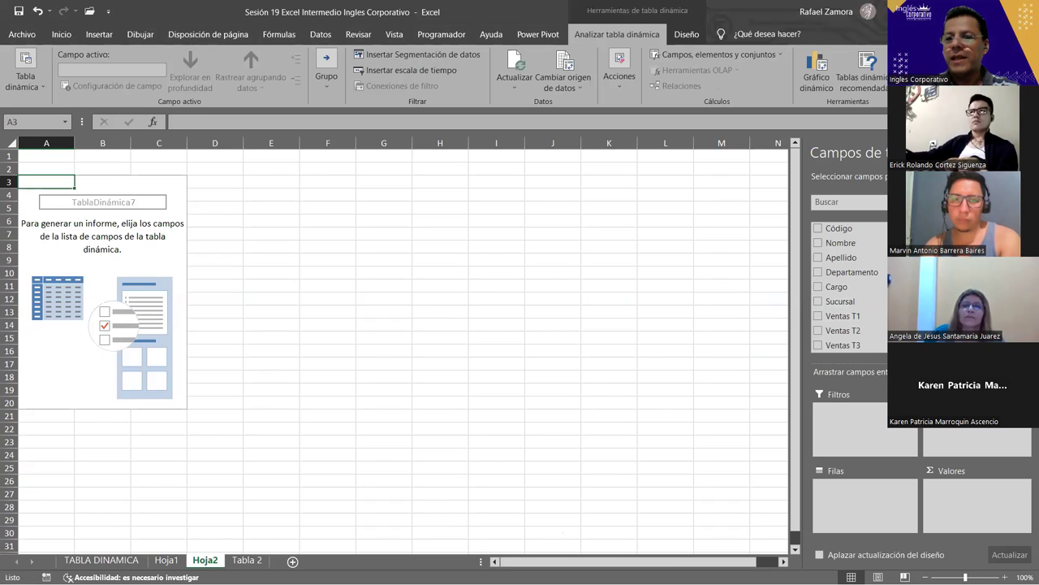
Put Ventas T1 in Valores and Sucursal in Filas of the new pivot table.
{"action": "scroll", "coordinate": [844, 285], "scroll_direction": "down", "scroll_amount": 1}
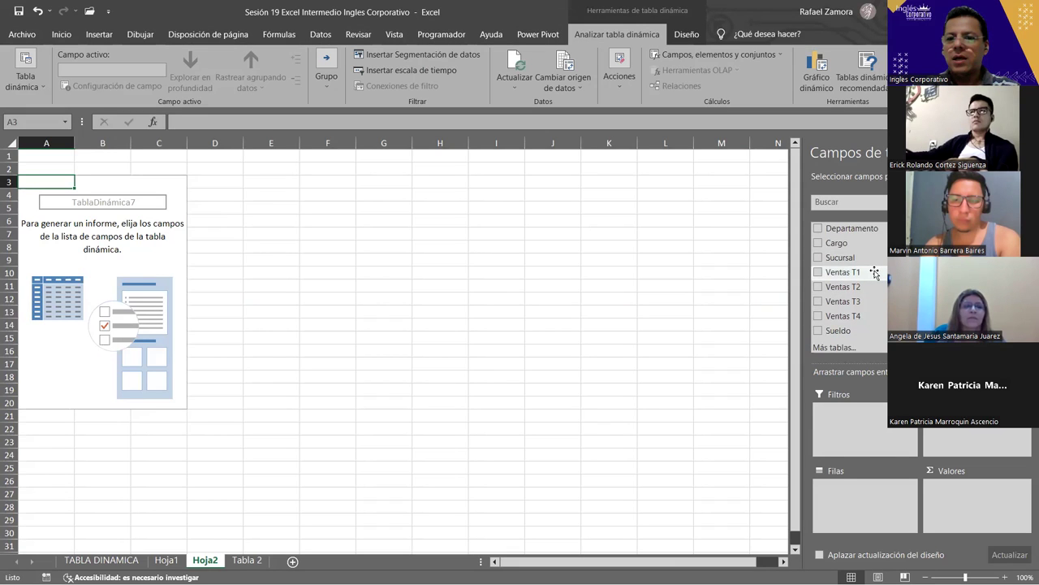
{"action": "left_click_drag", "start_coordinate": [873, 273], "coordinate": [856, 488]}
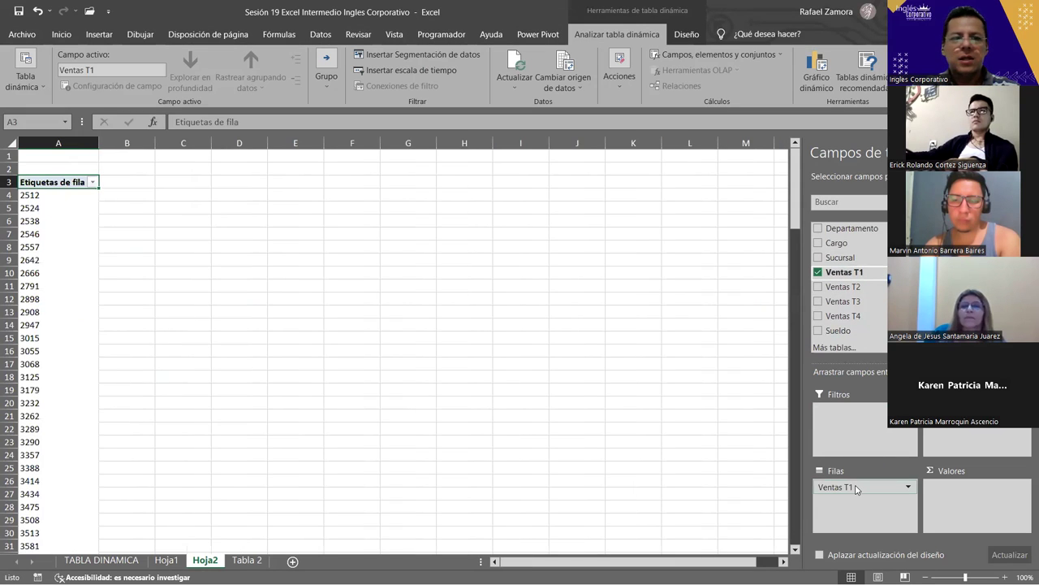
{"action": "left_click_drag", "start_coordinate": [856, 488], "coordinate": [983, 491]}
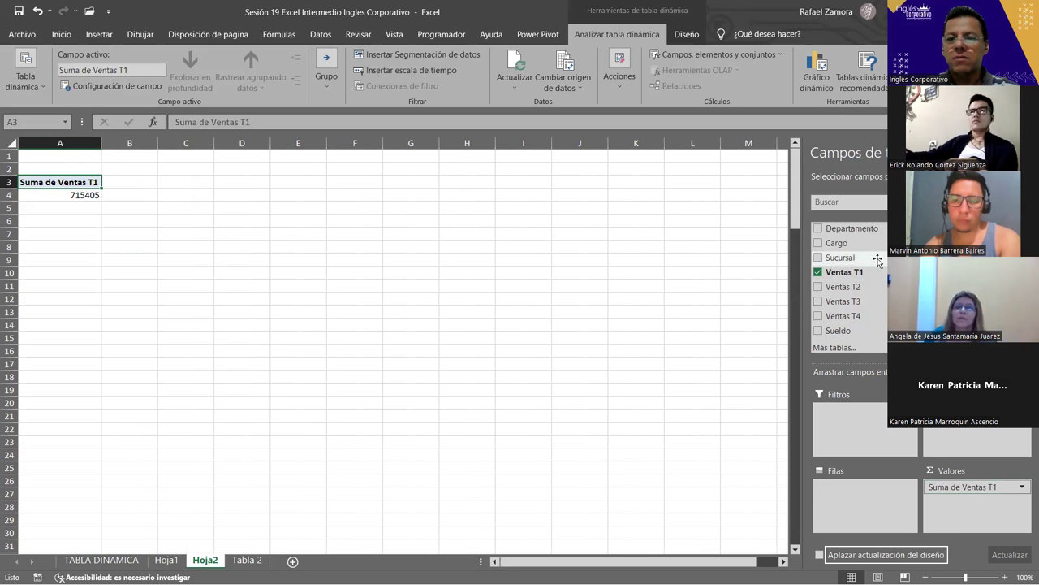
{"action": "left_click_drag", "start_coordinate": [859, 258], "coordinate": [876, 509]}
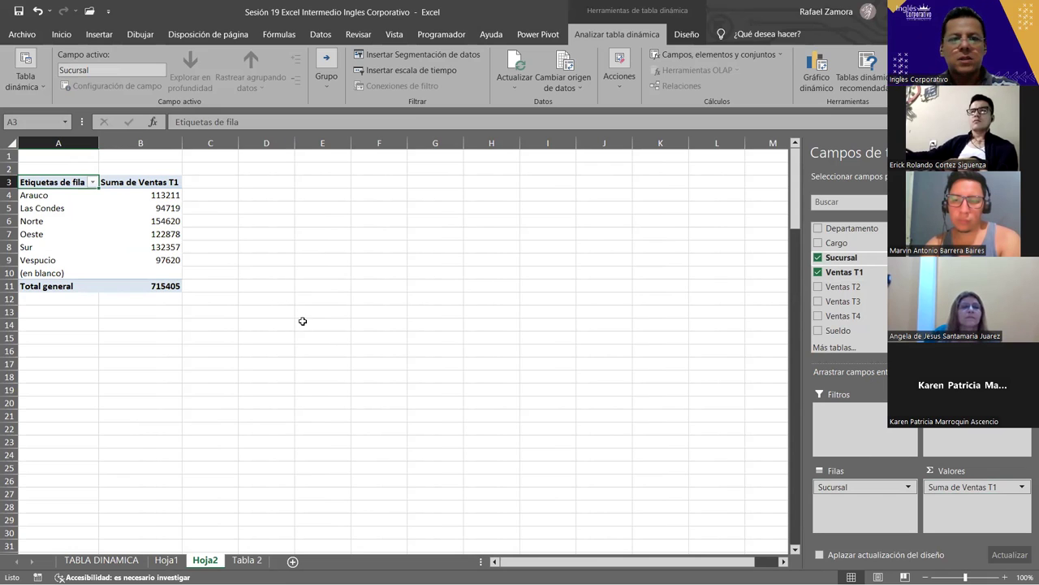
Open Configuración de campo de valor for the Ventas T1 sums.
{"action": "left_click", "coordinate": [145, 219]}
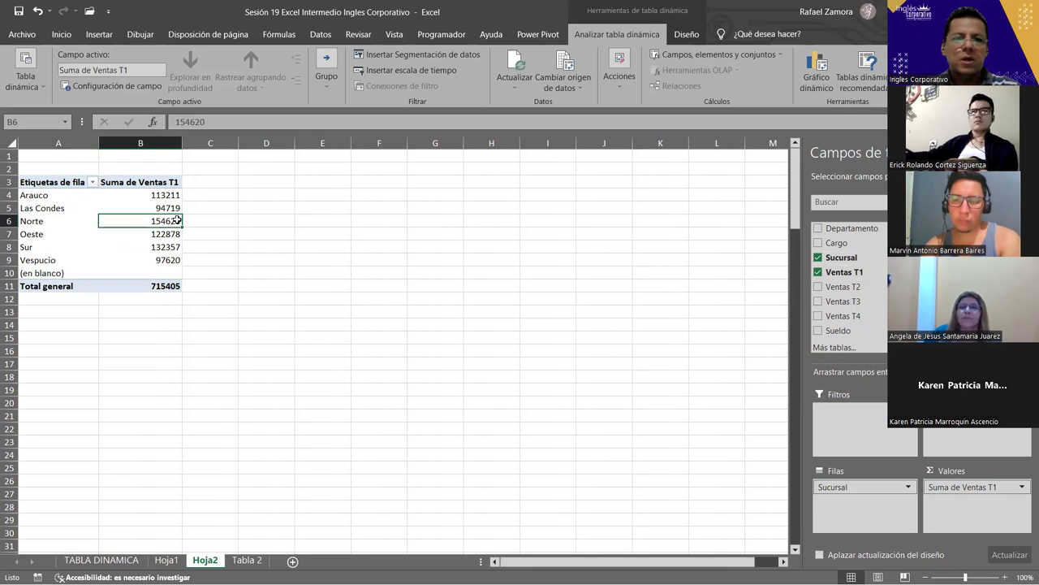
{"action": "right_click", "coordinate": [167, 208]}
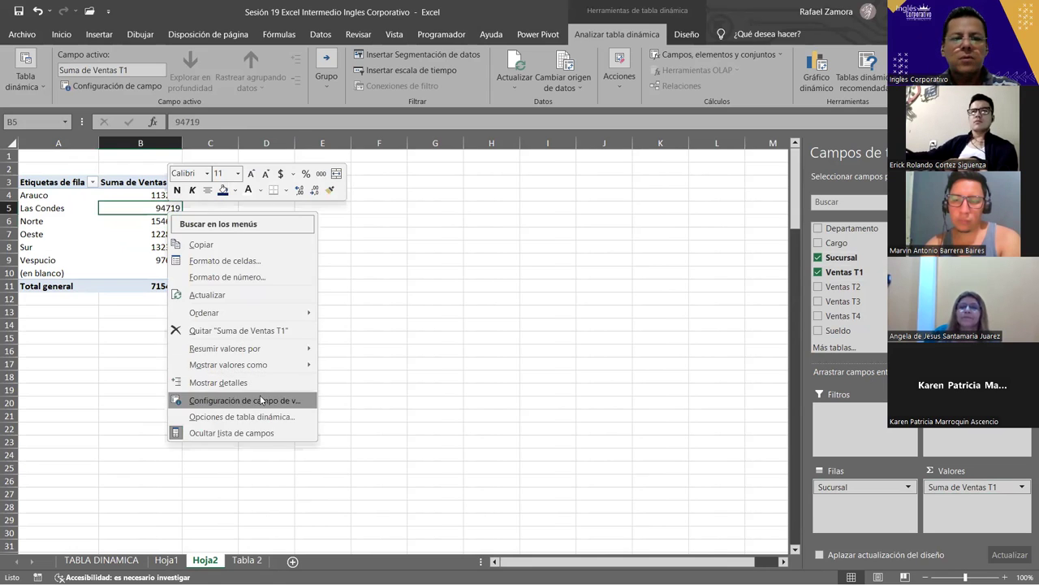
{"action": "left_click", "coordinate": [269, 402]}
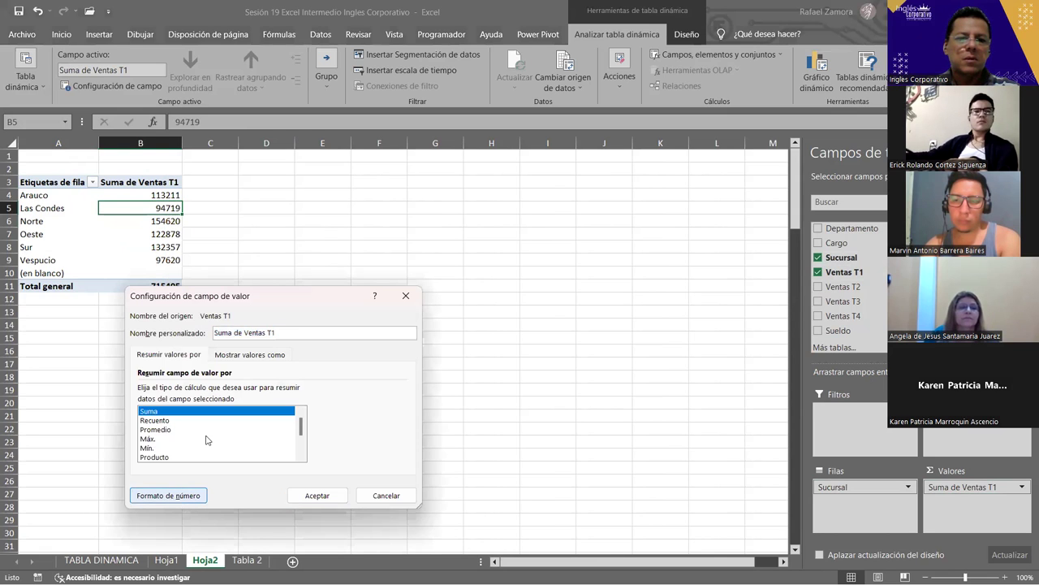
Format the Ventas T1 sums as Contabilidad with $ and 2 decimals, totalling $715,405.00.
{"action": "key", "text": "Return"}
{"action": "left_click", "coordinate": [148, 321]}
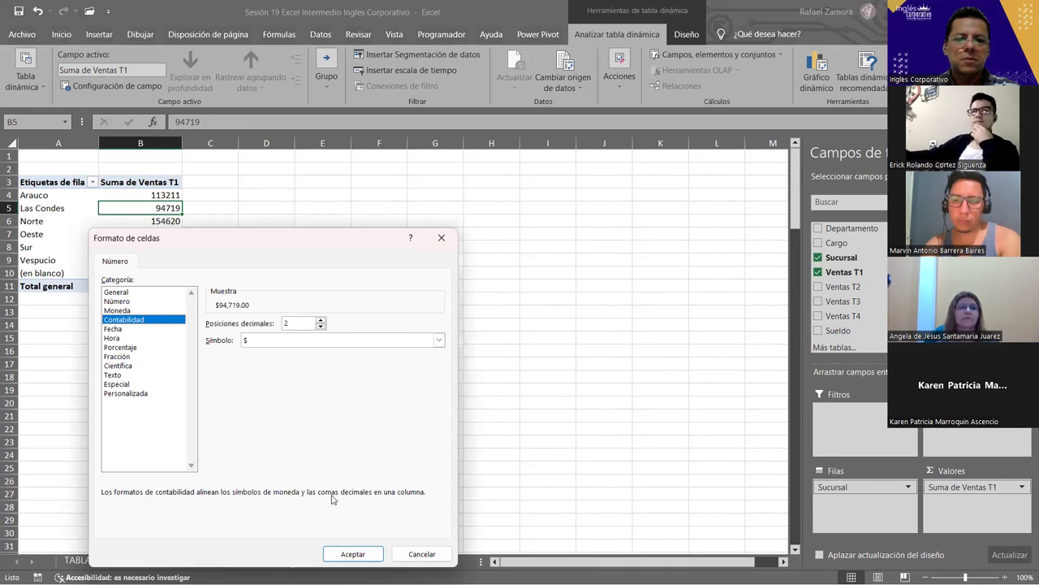
{"action": "key", "text": "Return"}
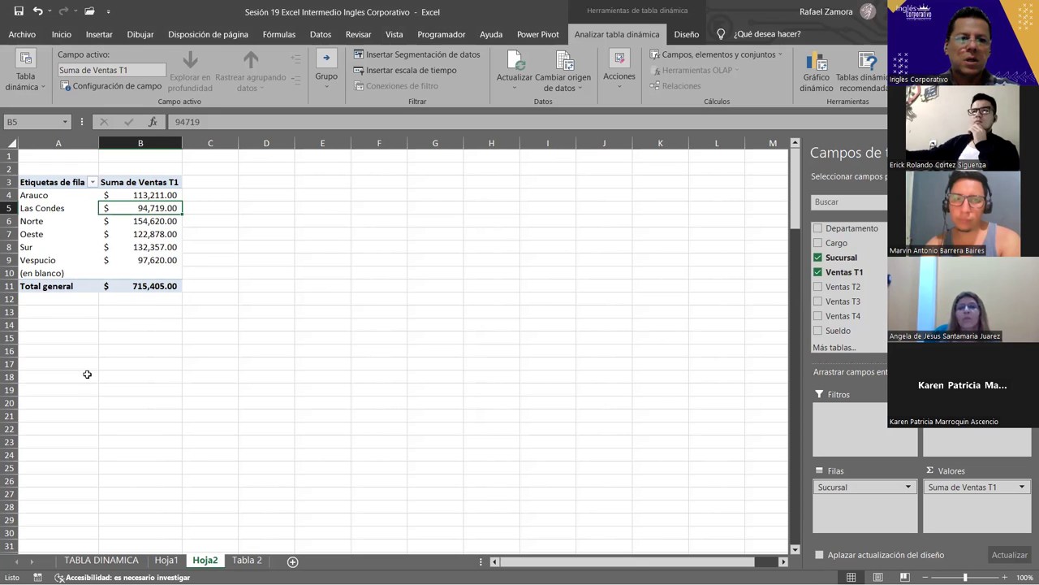
{"action": "left_click", "coordinate": [90, 246]}
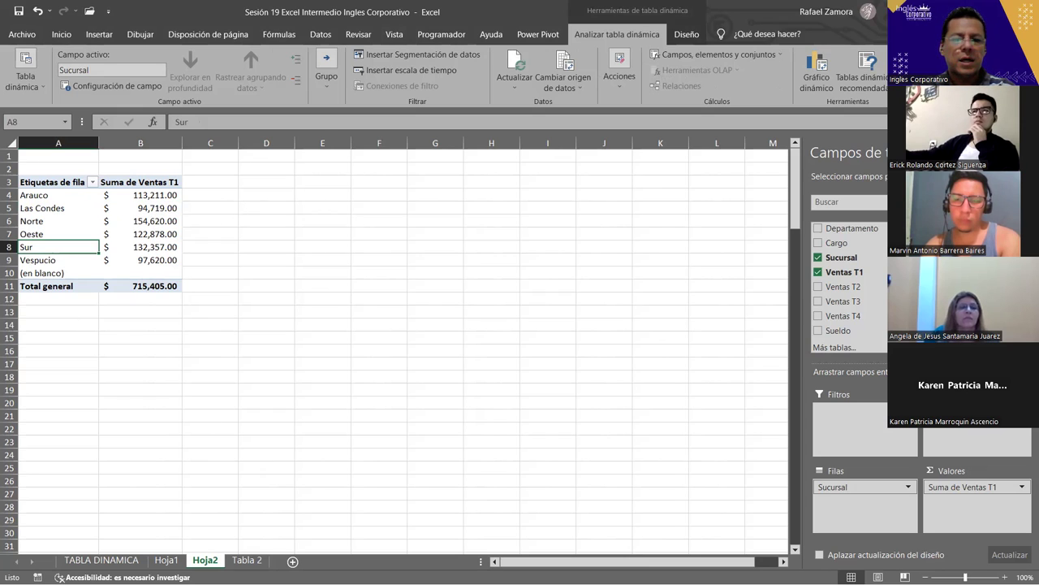
Insert a Tabla 2 pivot at Hoja2!A16 with Sucursal rows and Ventas T2 sums.
{"action": "left_click", "coordinate": [256, 562]}
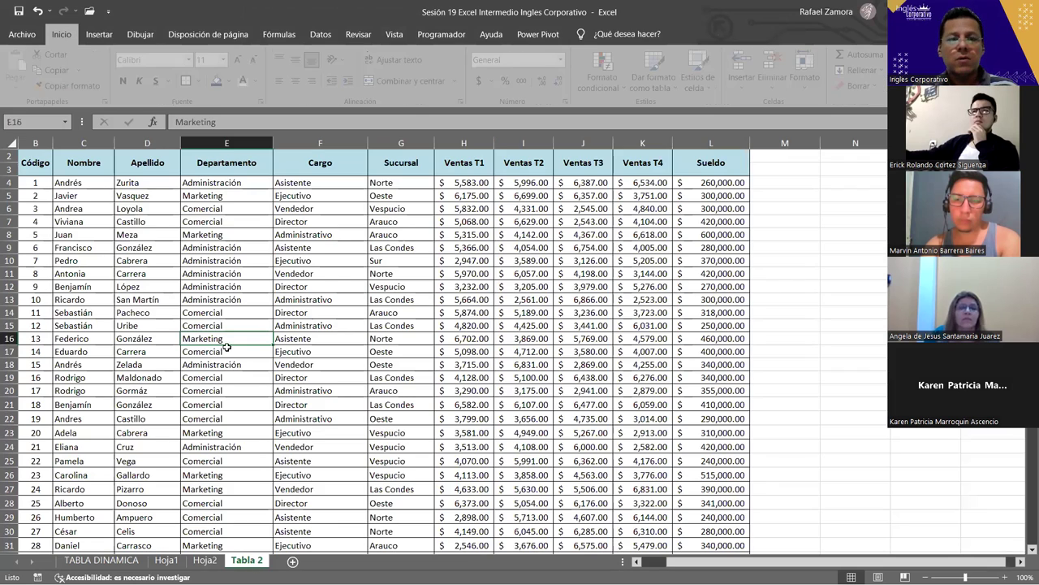
{"action": "left_click", "coordinate": [99, 35]}
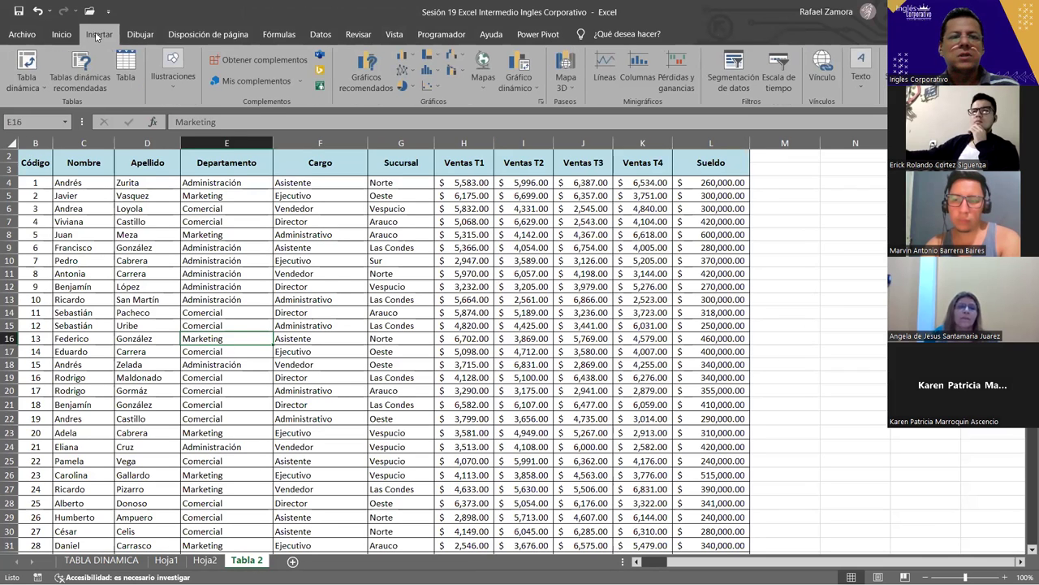
{"action": "left_click", "coordinate": [27, 65]}
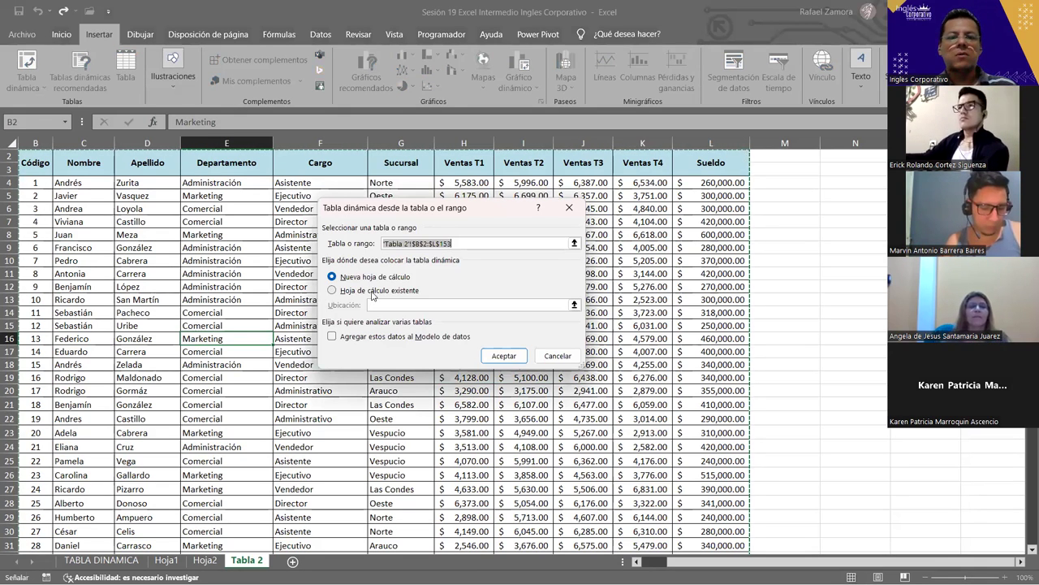
{"action": "left_click", "coordinate": [373, 292]}
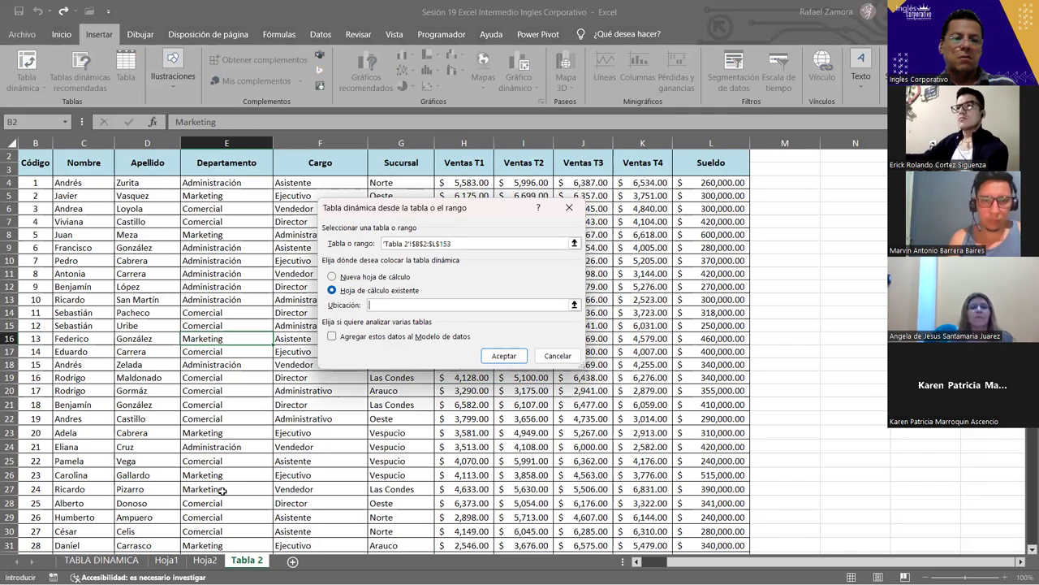
{"action": "left_click", "coordinate": [205, 560]}
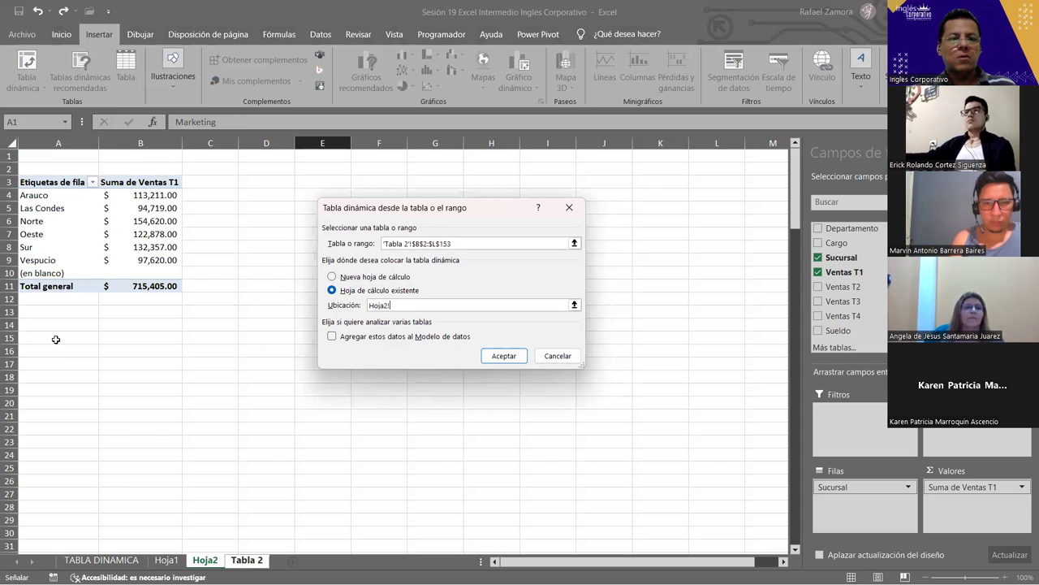
{"action": "left_click", "coordinate": [51, 346]}
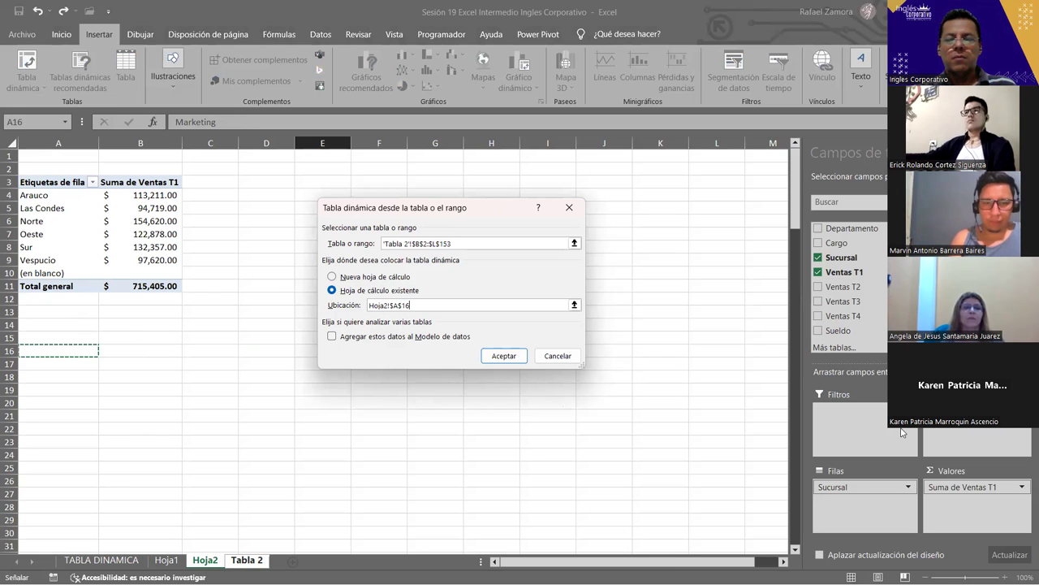
{"action": "key", "text": "Return"}
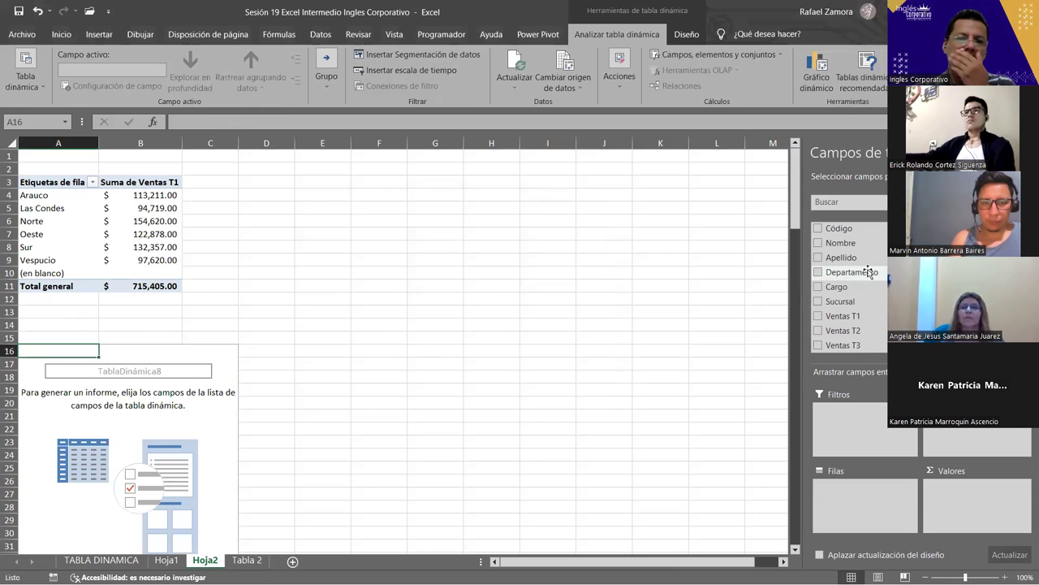
{"action": "left_click_drag", "start_coordinate": [840, 301], "coordinate": [889, 510]}
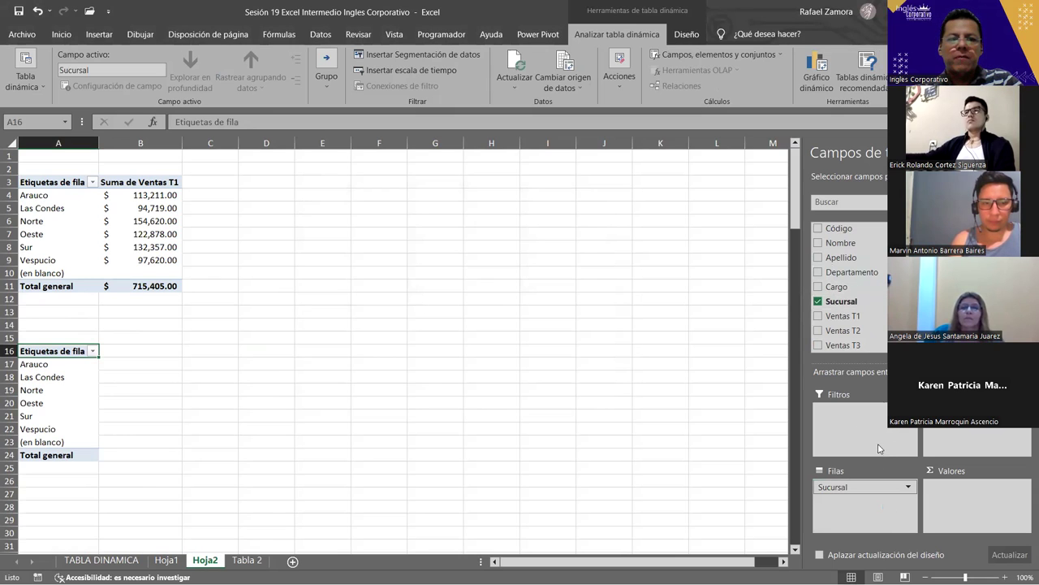
{"action": "mouse_move", "coordinate": [867, 330]}
{"action": "left_mouse_down"}
{"action": "mouse_move", "coordinate": [959, 455]}
{"action": "mouse_move", "coordinate": [984, 512]}
{"action": "left_mouse_up"}
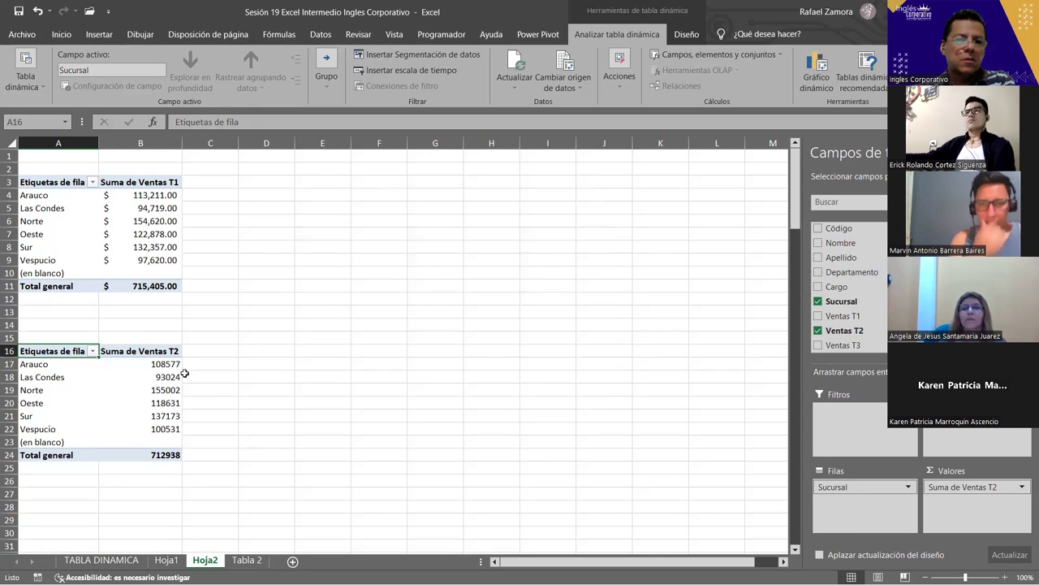
Apply Contabilidad format with $ to the Ventas T2 sums ($712,938.00), then return to Tabla 2.
{"action": "right_click", "coordinate": [165, 403]}
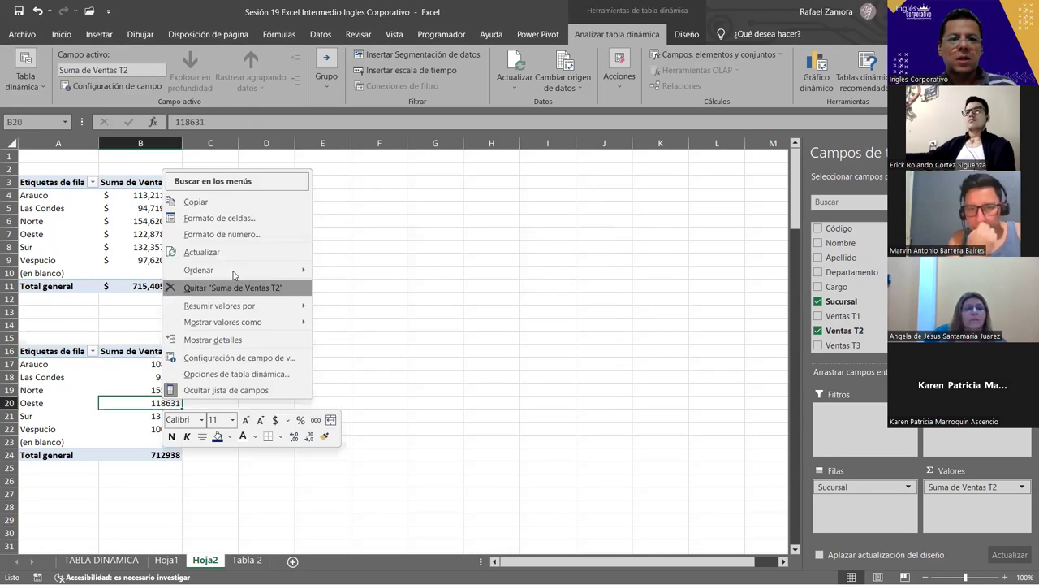
{"action": "mouse_move", "coordinate": [236, 270]}
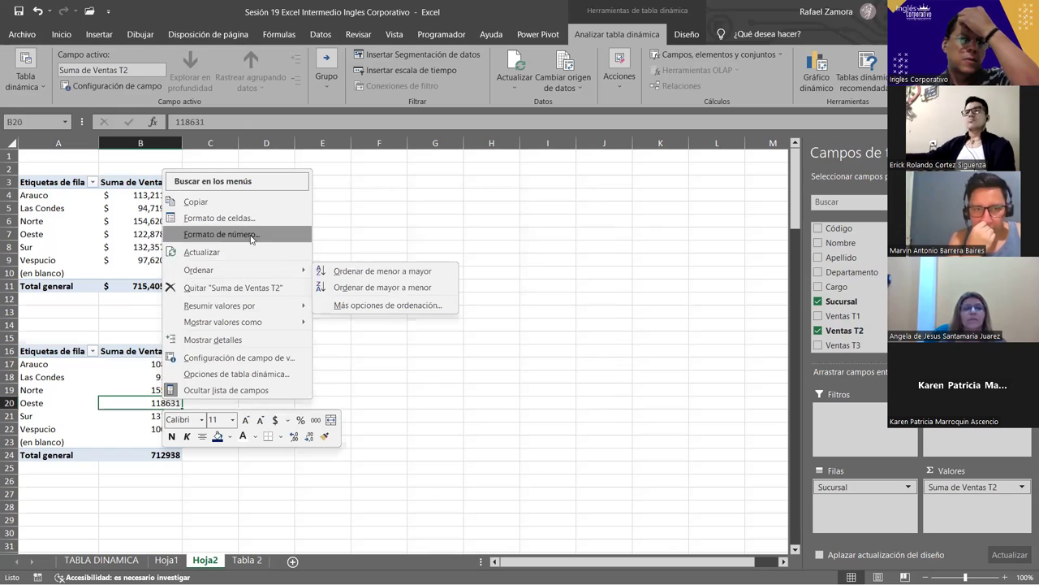
{"action": "left_click", "coordinate": [260, 357]}
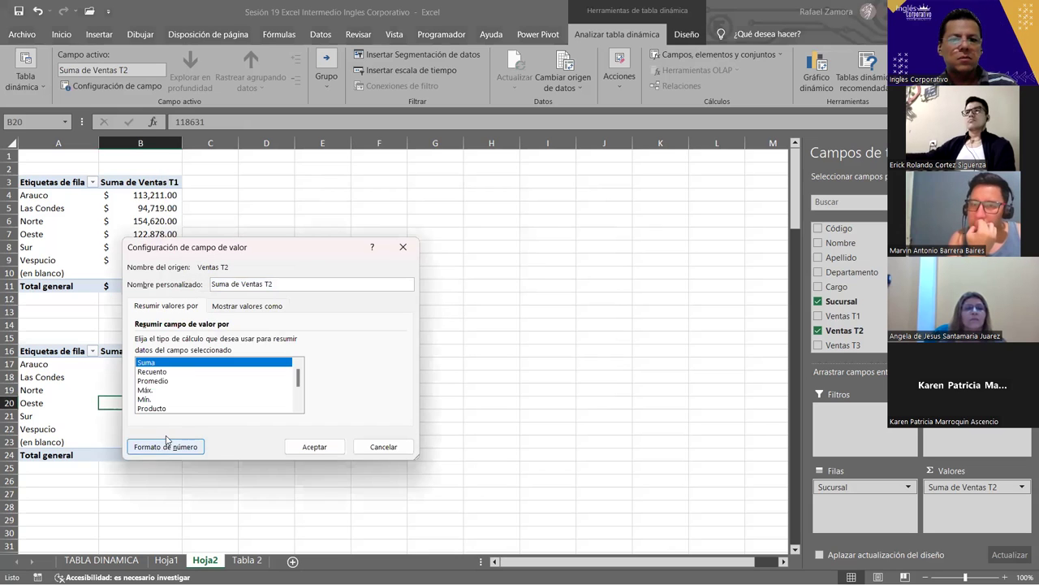
{"action": "left_click", "coordinate": [166, 446]}
{"action": "left_click", "coordinate": [130, 271]}
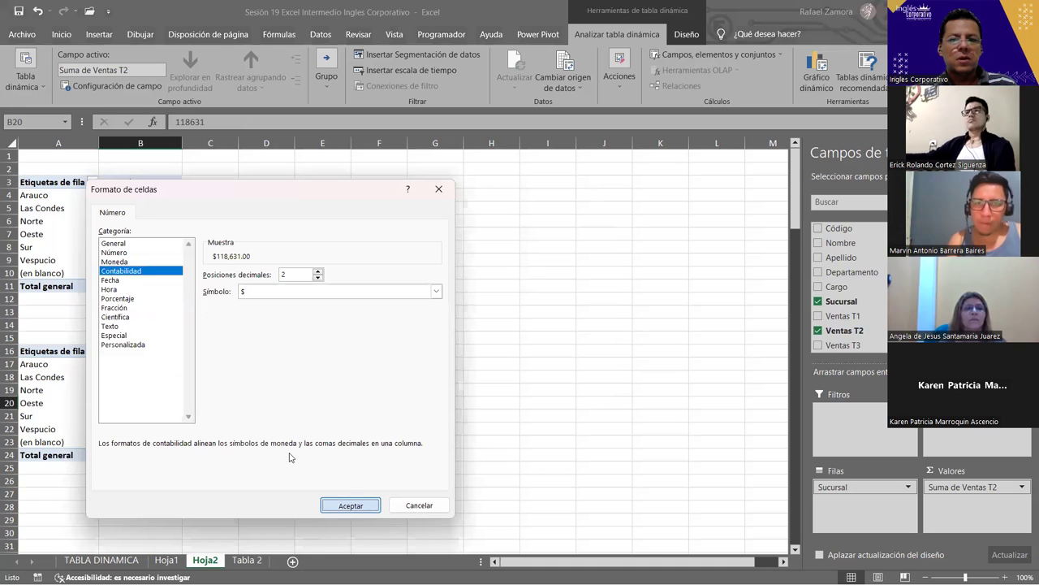
{"action": "left_click", "coordinate": [351, 505]}
{"action": "left_click", "coordinate": [323, 447]}
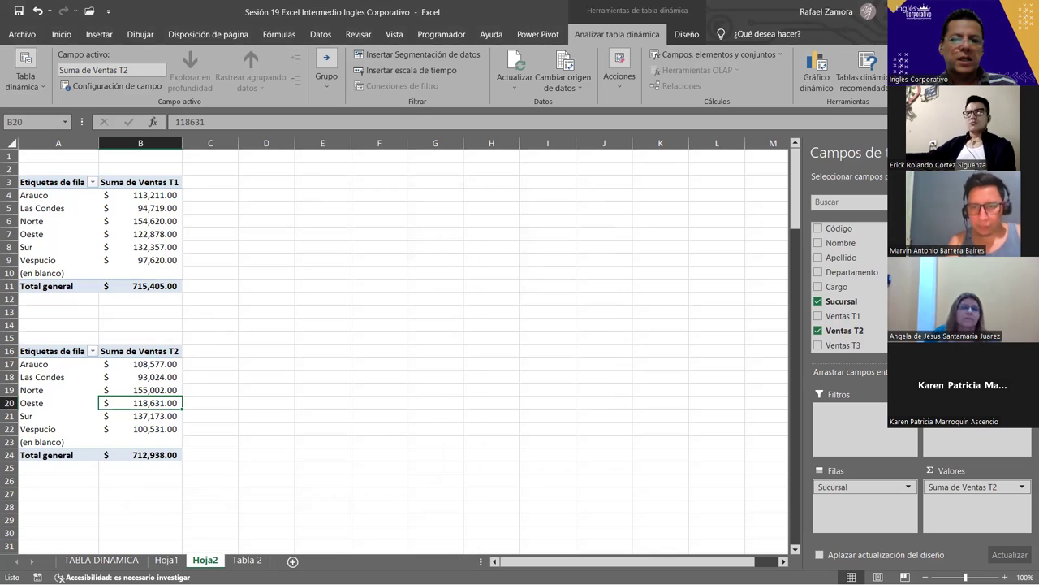
{"action": "left_click", "coordinate": [260, 565]}
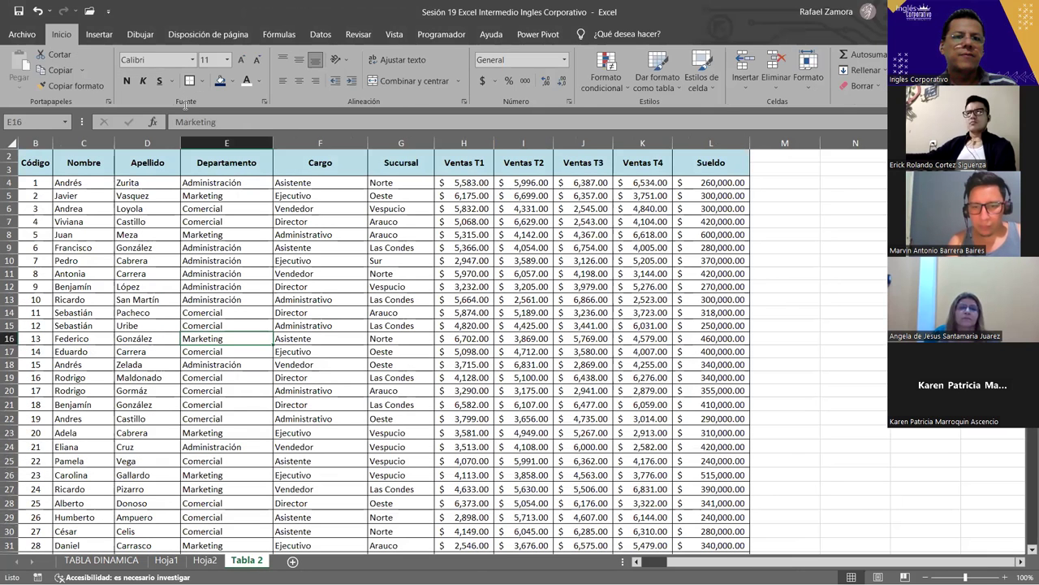
Create a third pivot table from Tabla 2 located at Hoja2!A29.
{"action": "left_click", "coordinate": [313, 248]}
{"action": "left_click", "coordinate": [99, 34]}
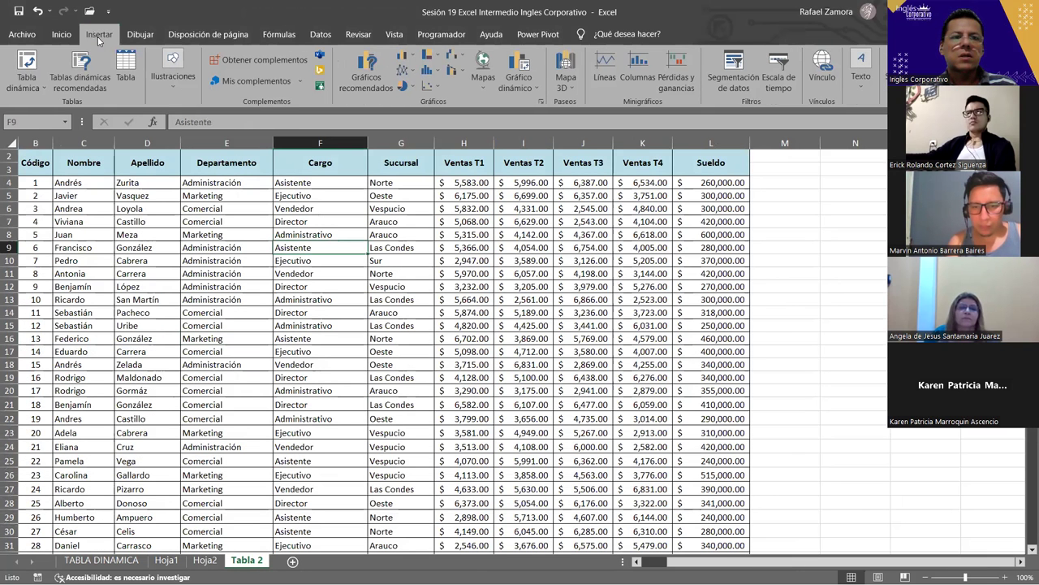
{"action": "left_click", "coordinate": [24, 65]}
{"action": "left_click", "coordinate": [401, 291]}
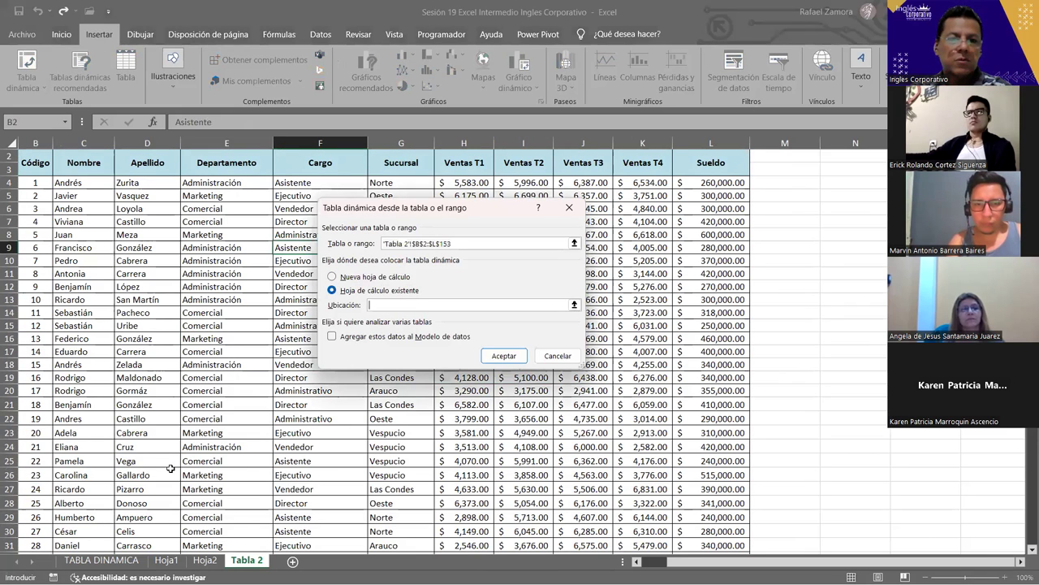
{"action": "key", "text": "ctrl+Page_Up"}
{"action": "left_click", "coordinate": [61, 519]}
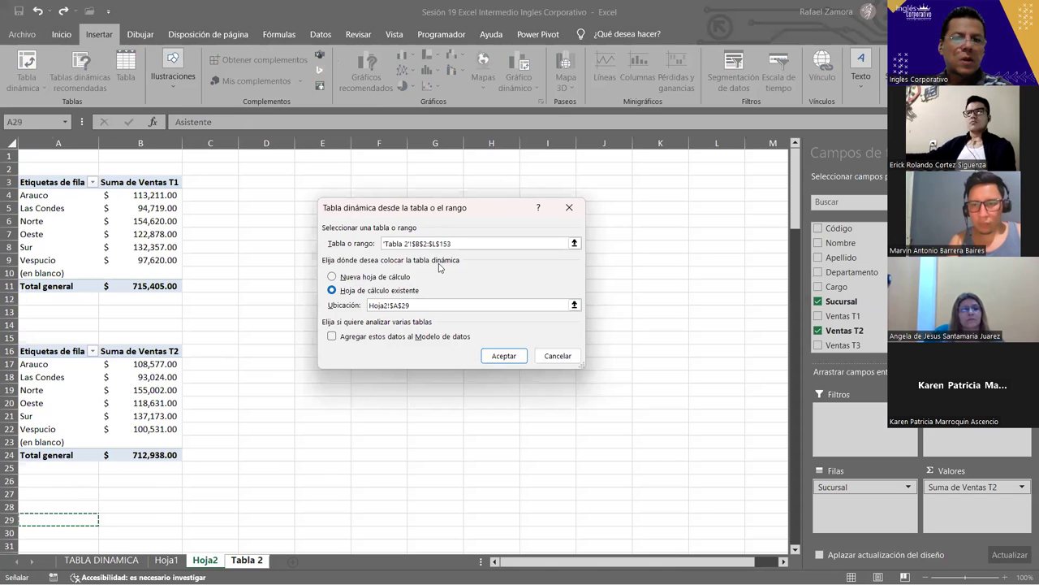
{"action": "left_click", "coordinate": [492, 357]}
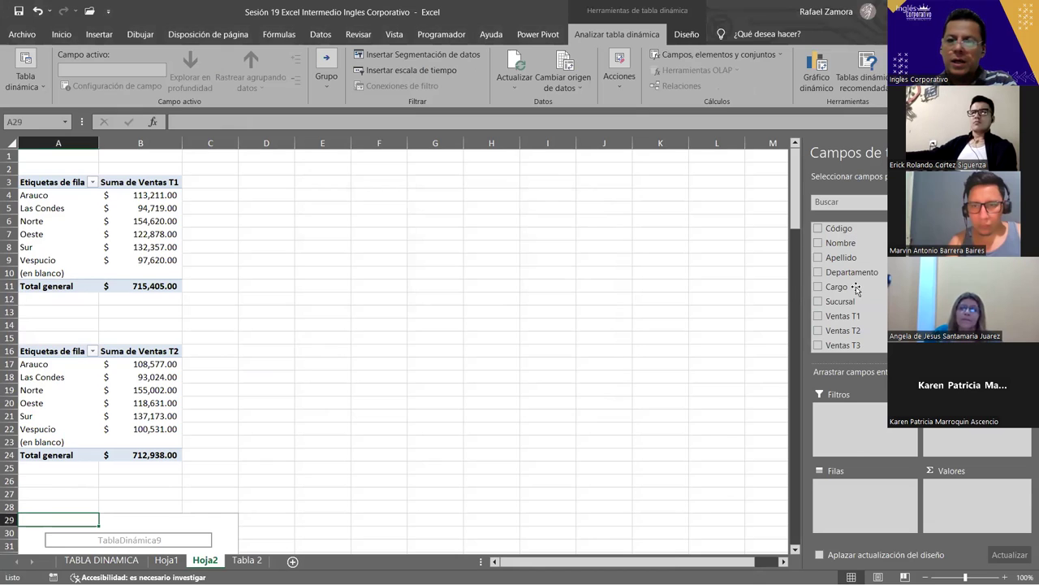
Add Sucursal to Filas and Ventas T3 to Valores in the third pivot.
{"action": "left_click_drag", "start_coordinate": [844, 302], "coordinate": [860, 507]}
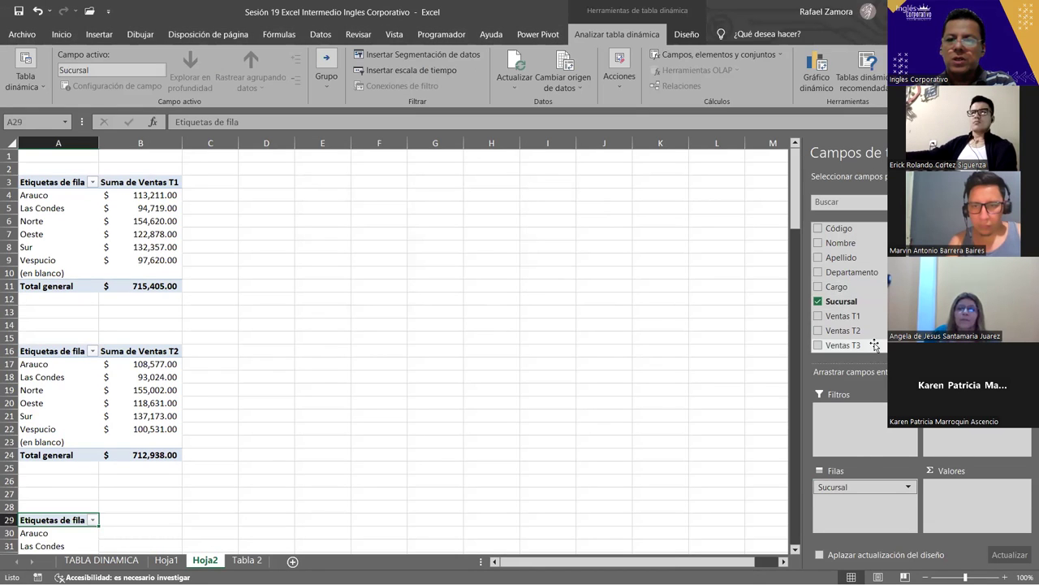
{"action": "left_click_drag", "start_coordinate": [841, 345], "coordinate": [968, 510]}
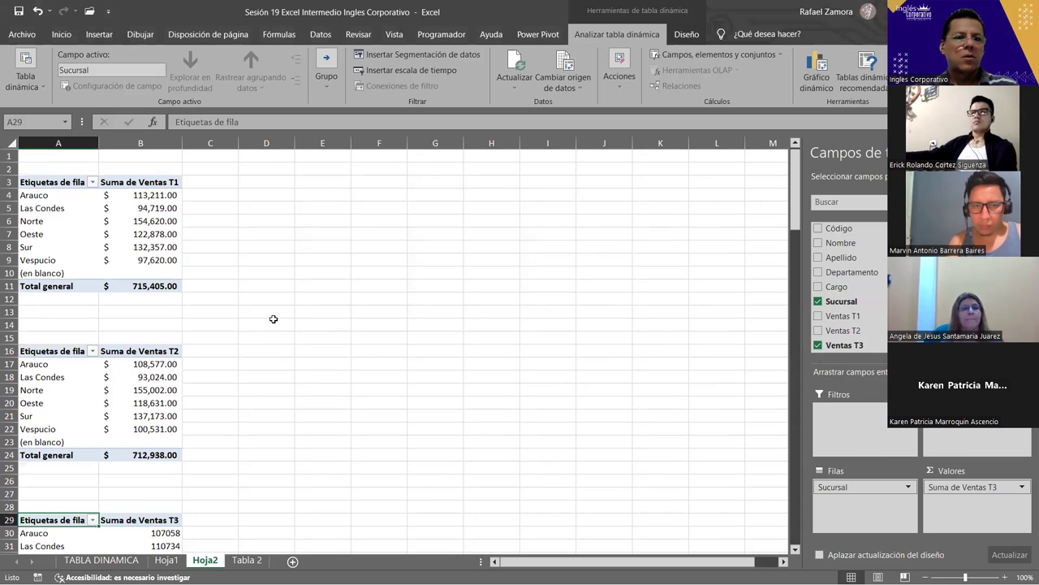
{"action": "left_click", "coordinate": [12, 155]}
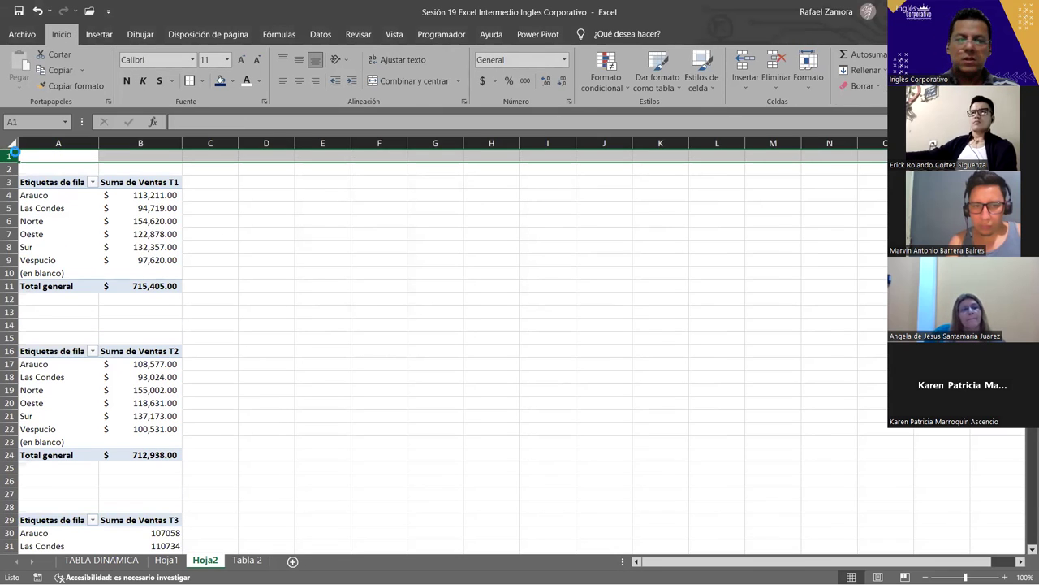
Delete empty row 1 and the extra gap rows so the pivots start at A2, A13 and A24.
{"action": "key", "text": "ctrl+minus"}
{"action": "left_click_drag", "start_coordinate": [9, 298], "coordinate": [8, 299]}
{"action": "left_click", "coordinate": [8, 290]}
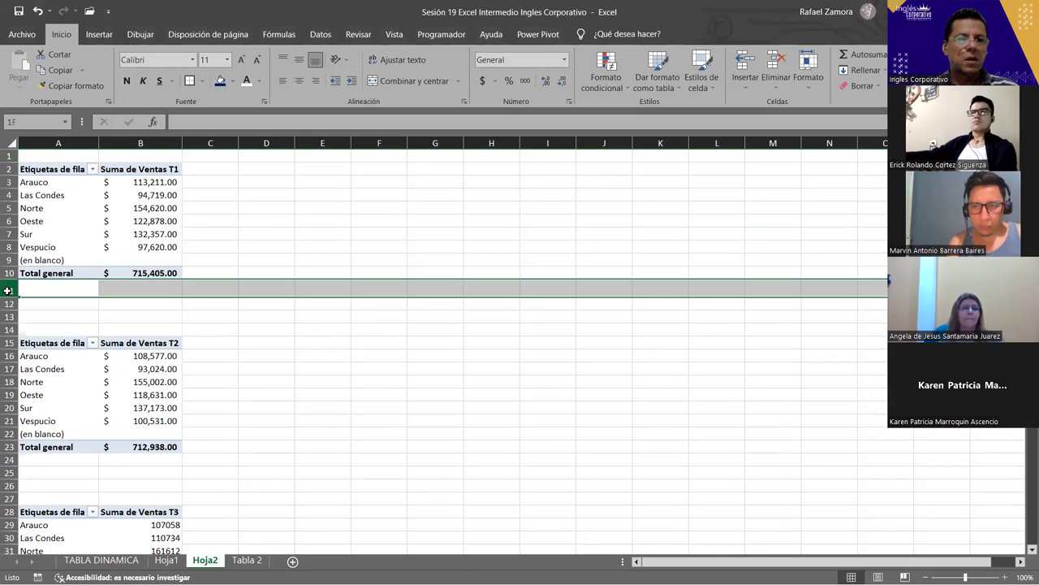
{"action": "key", "text": "shift+Down"}
{"action": "key", "text": "ctrl+minus"}
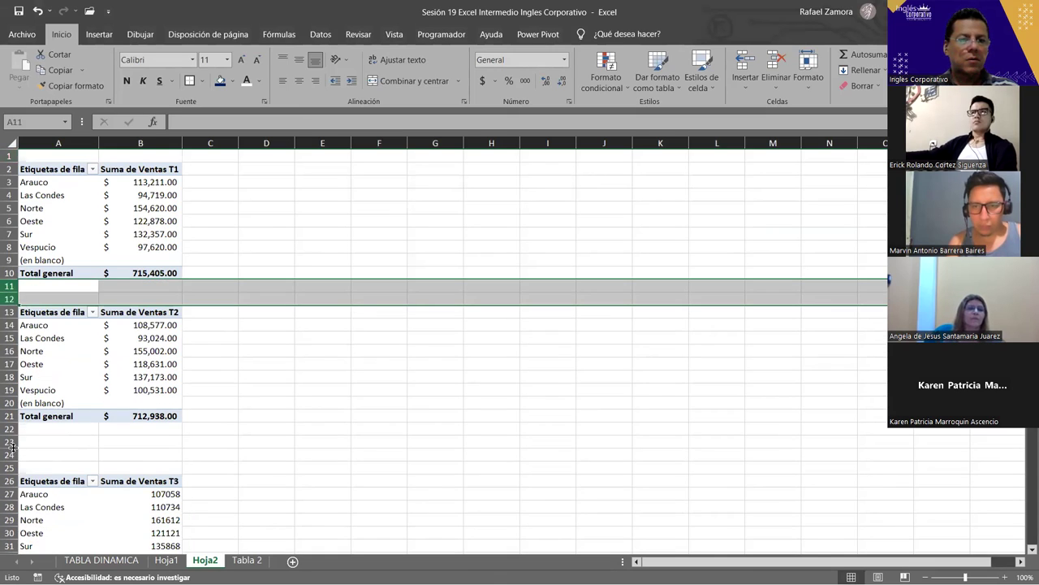
{"action": "left_click_drag", "start_coordinate": [9, 442], "coordinate": [9, 454]}
{"action": "key", "text": "ctrl+minus"}
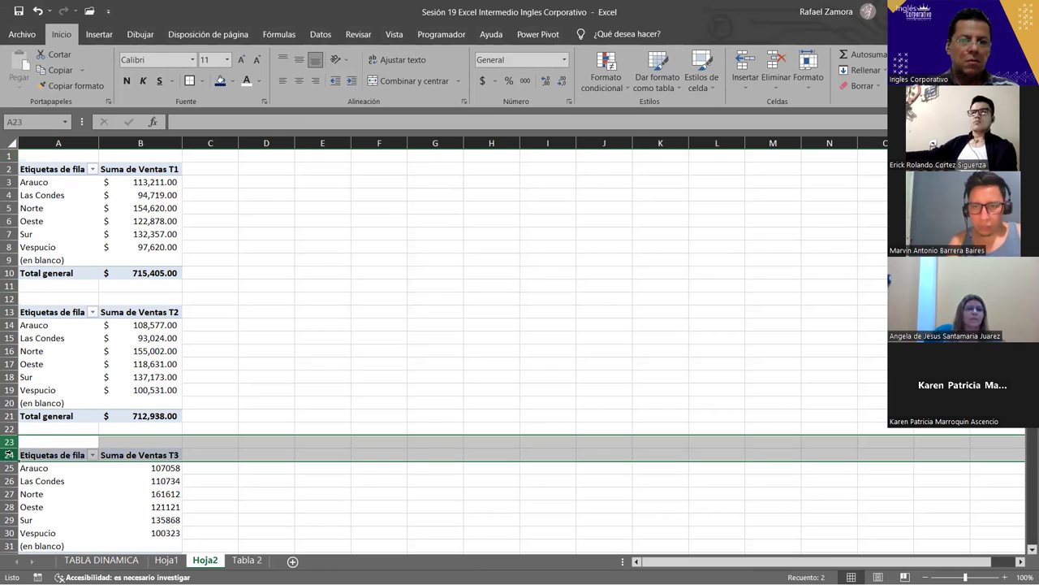
{"action": "left_click", "coordinate": [290, 309]}
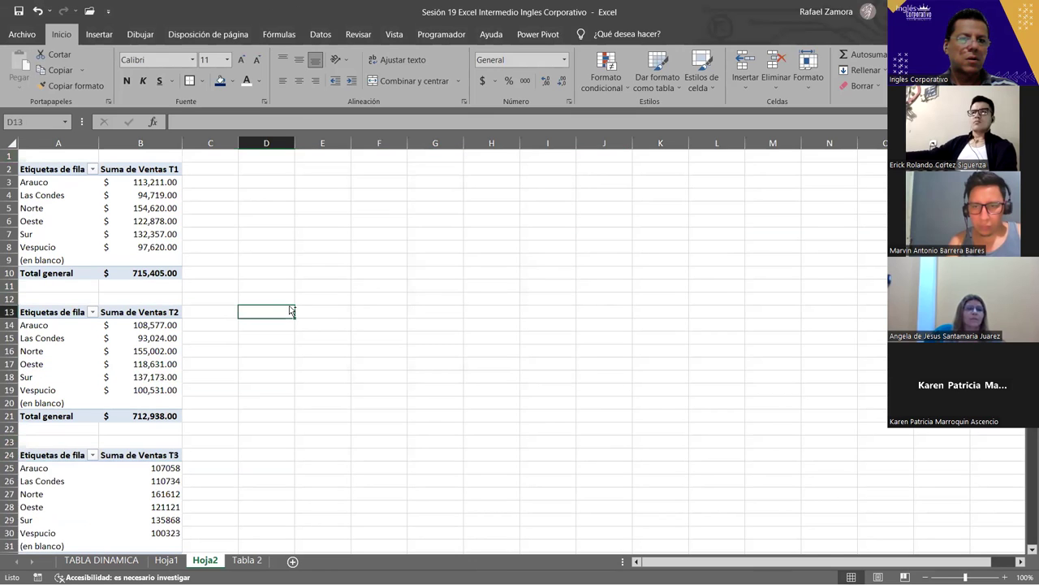
{"action": "scroll", "coordinate": [290, 310], "scroll_direction": "down", "scroll_amount": 1}
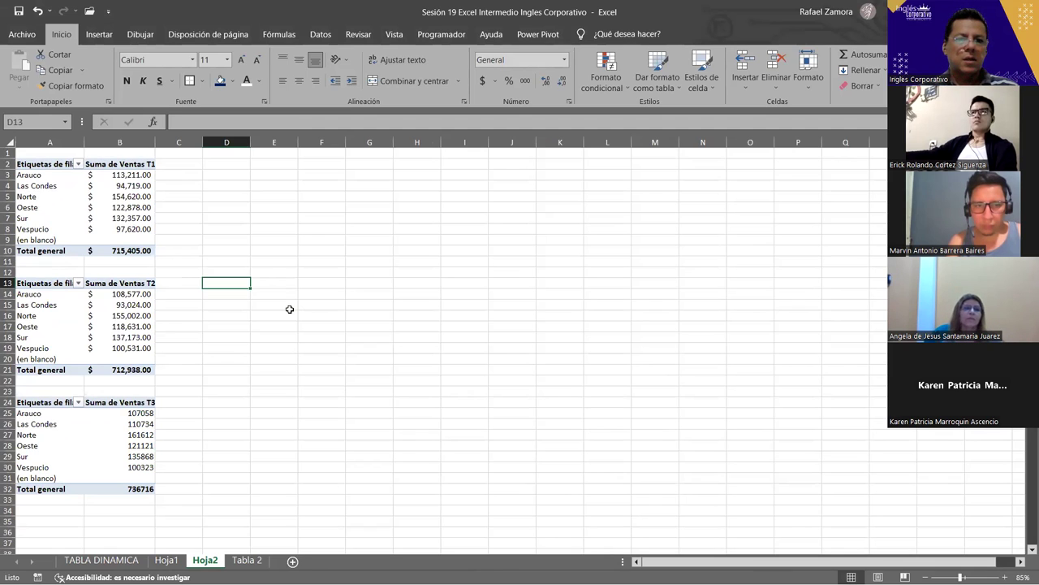
Format the Ventas T3 pivot values as Contabilidad with two decimals, totalling $736,716.00.
{"action": "left_click", "coordinate": [143, 443]}
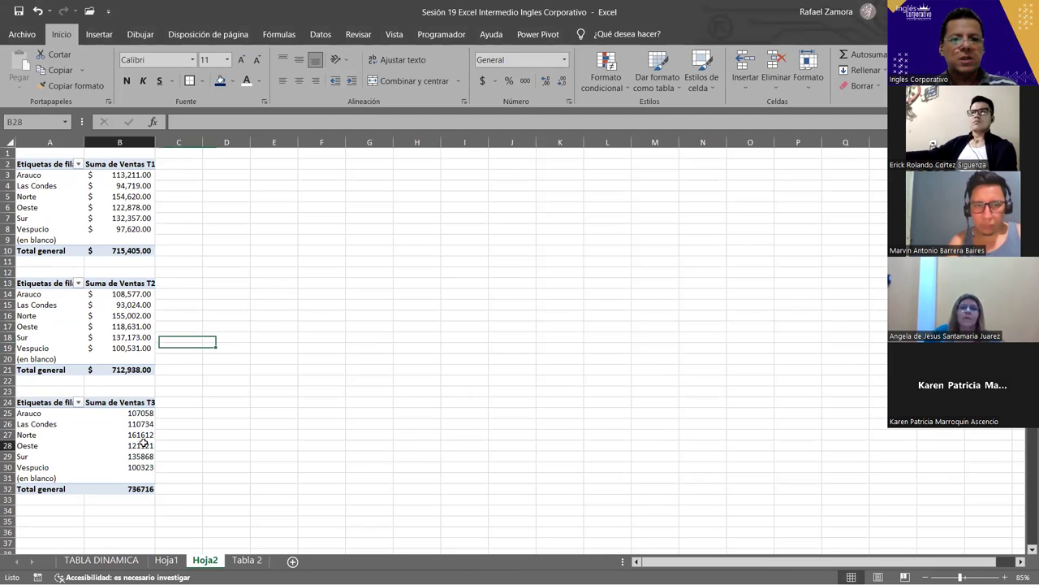
{"action": "right_click", "coordinate": [149, 443]}
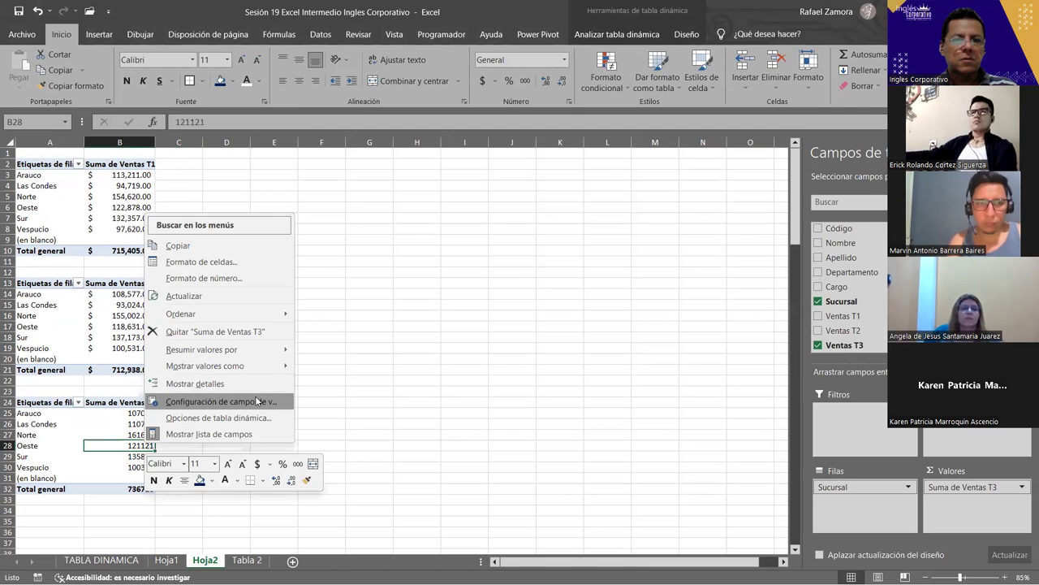
{"action": "left_click", "coordinate": [256, 401]}
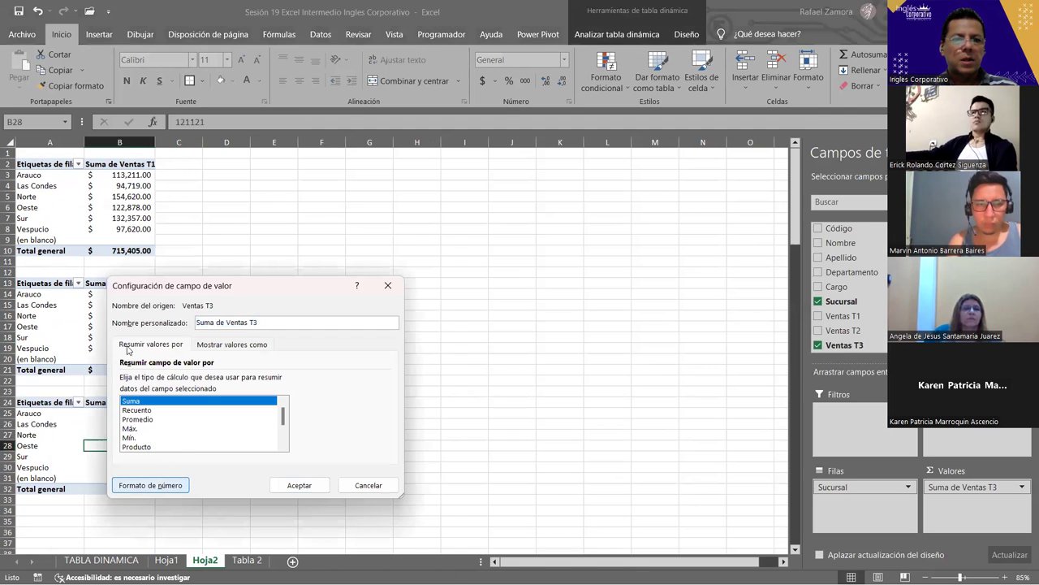
{"action": "left_click", "coordinate": [150, 484]}
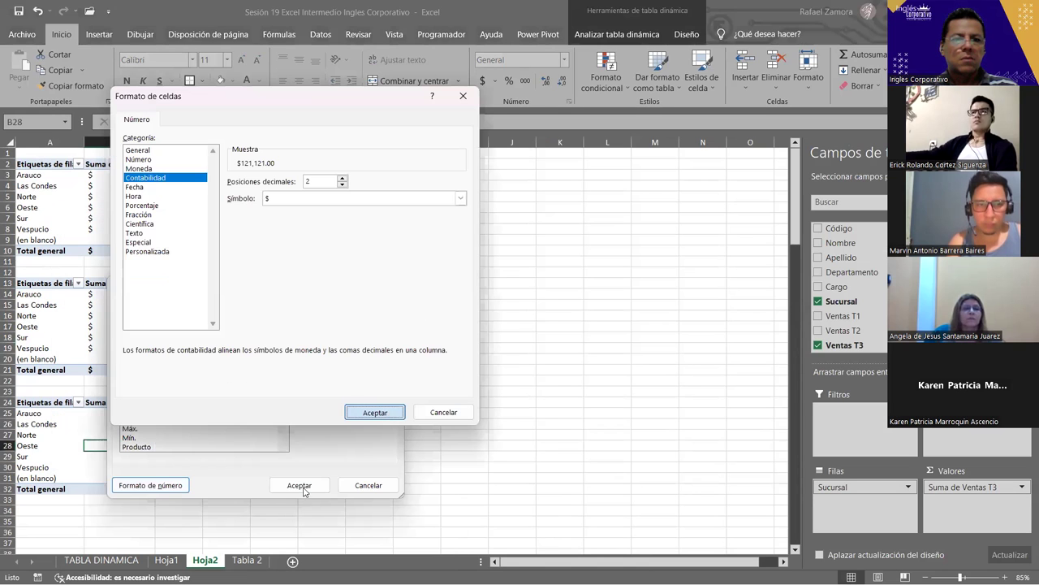
{"action": "key", "text": "Return"}
{"action": "left_click", "coordinate": [304, 491]}
{"action": "left_click", "coordinate": [126, 217]}
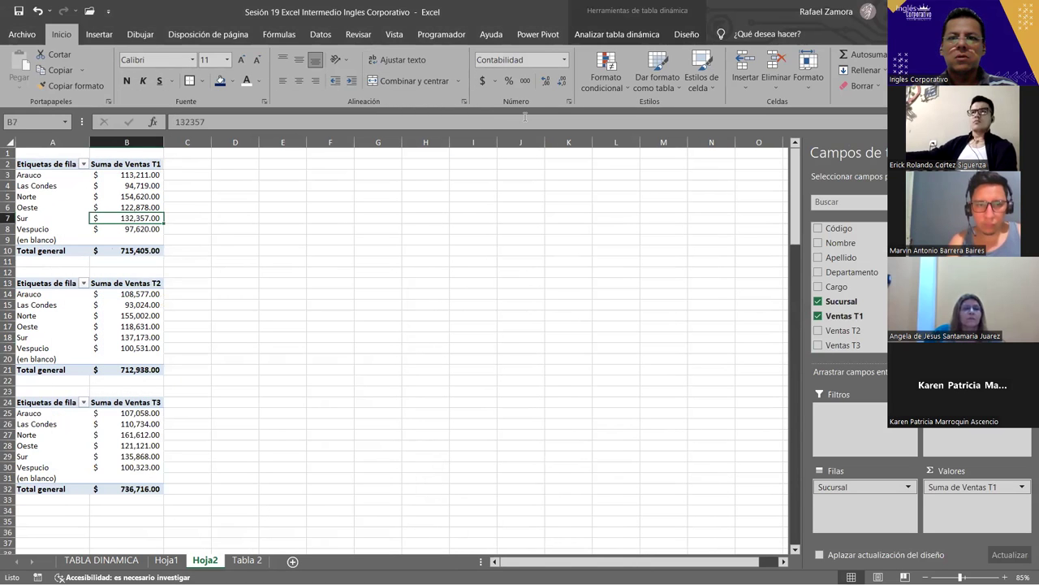
Apply a green style from the Diseño pivot table styles gallery to the Ventas T3 pivot.
{"action": "left_click", "coordinate": [685, 35]}
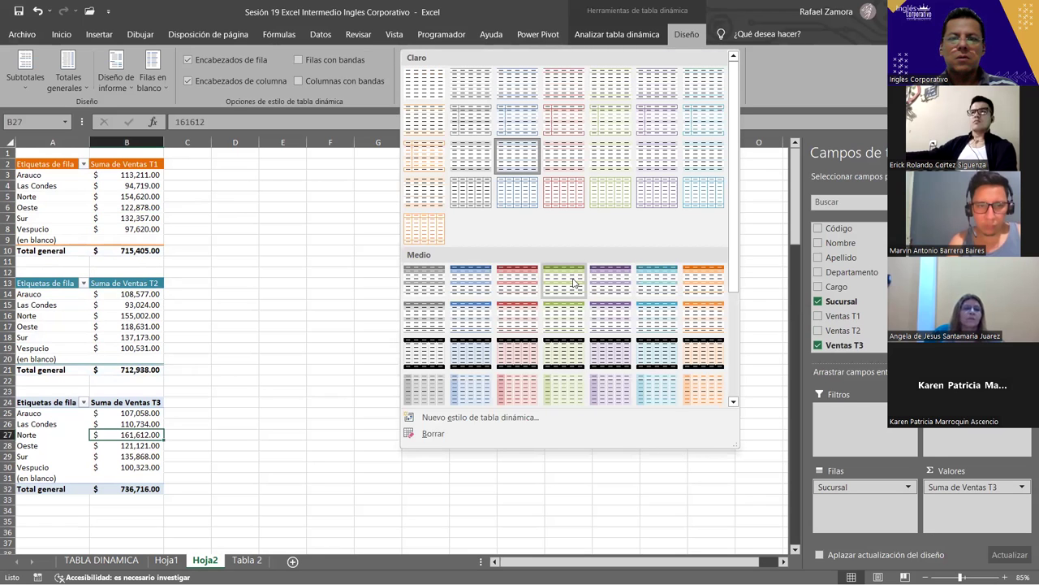
{"action": "left_click", "coordinate": [360, 362]}
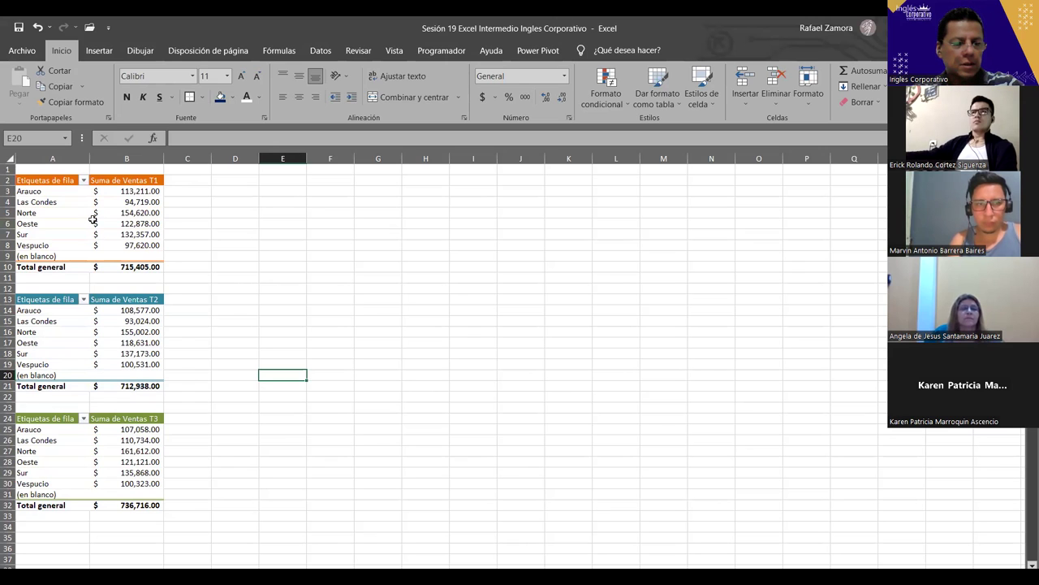
{"action": "mouse_move", "coordinate": [94, 219]}
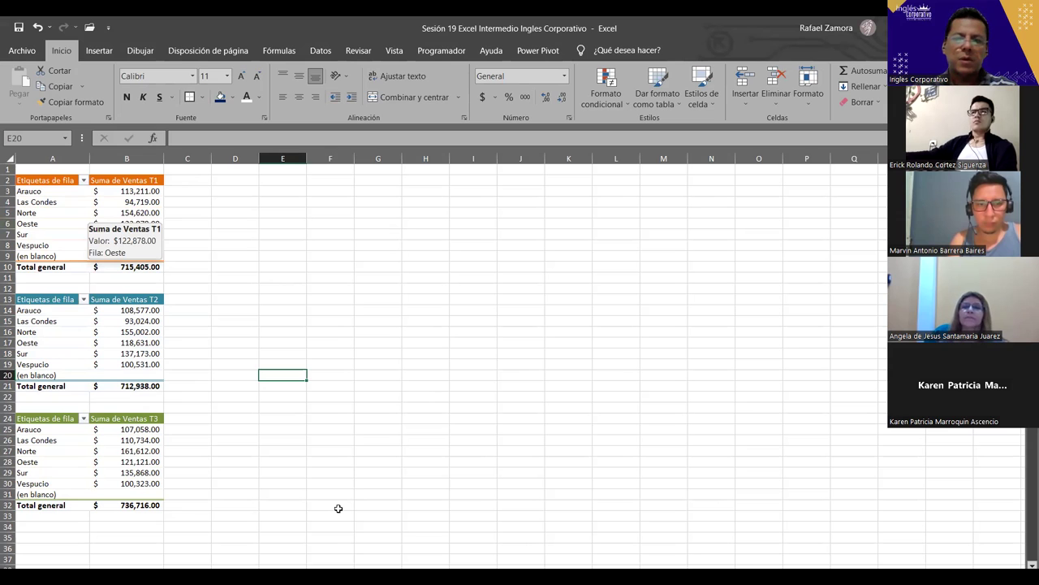
{"action": "left_click", "coordinate": [255, 562]}
{"action": "scroll", "coordinate": [406, 385], "scroll_direction": "up", "scroll_amount": 1}
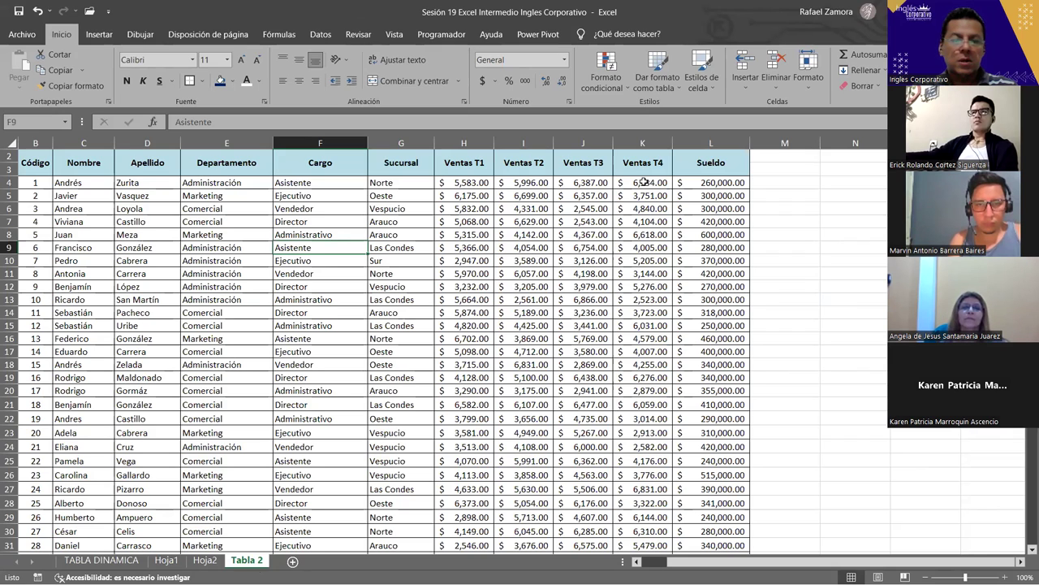
{"action": "key", "text": "ctrl+Page_Up"}
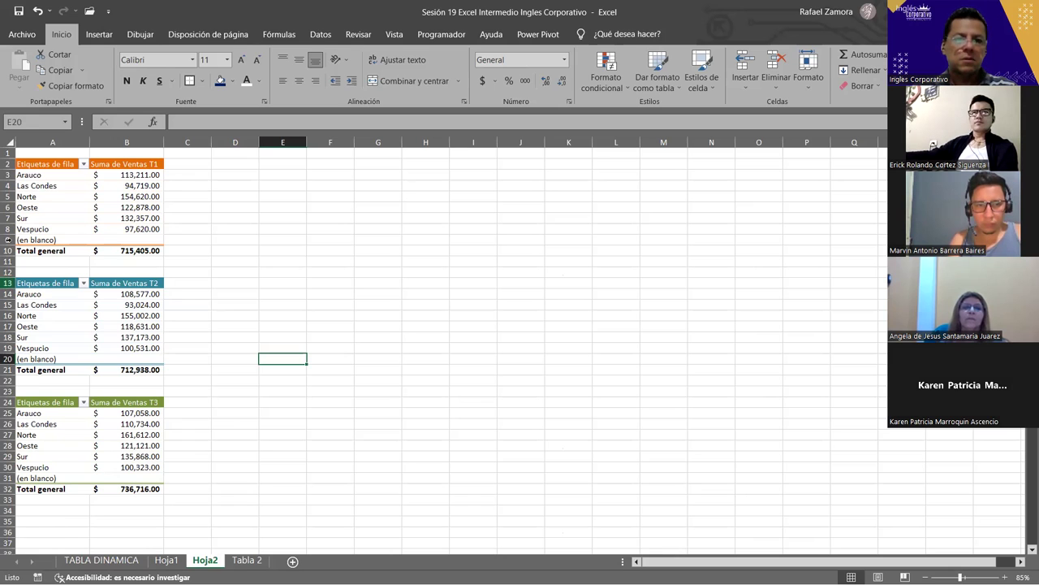
{"action": "left_click", "coordinate": [101, 183]}
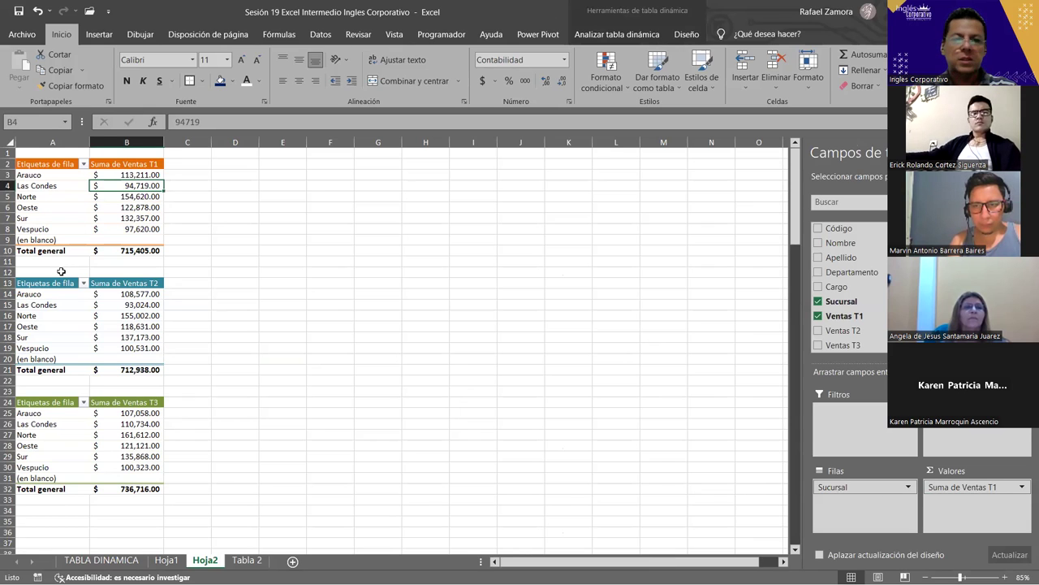
{"action": "left_click", "coordinate": [87, 318]}
{"action": "left_click", "coordinate": [72, 447]}
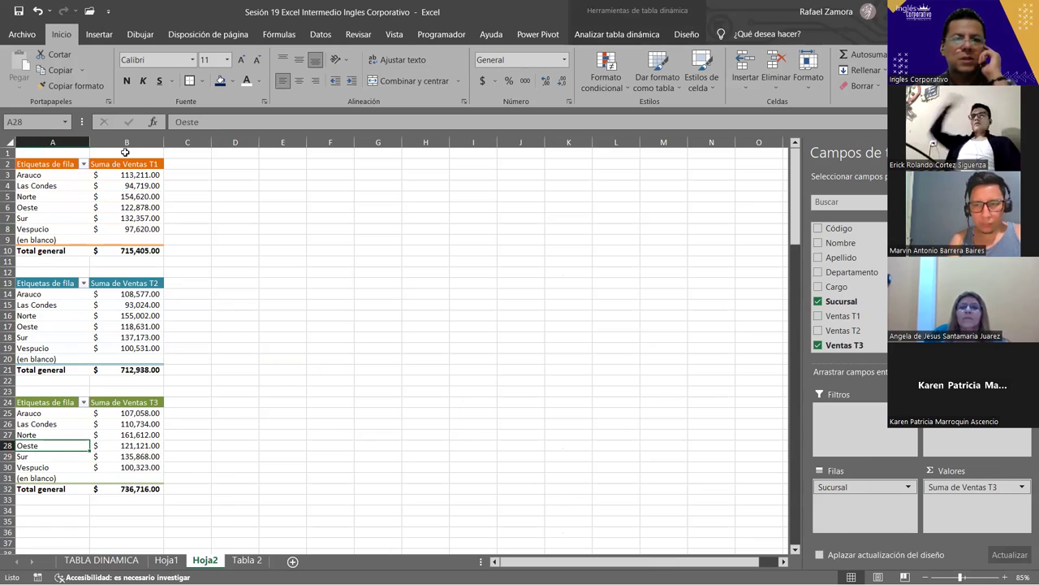
{"action": "left_click", "coordinate": [114, 207]}
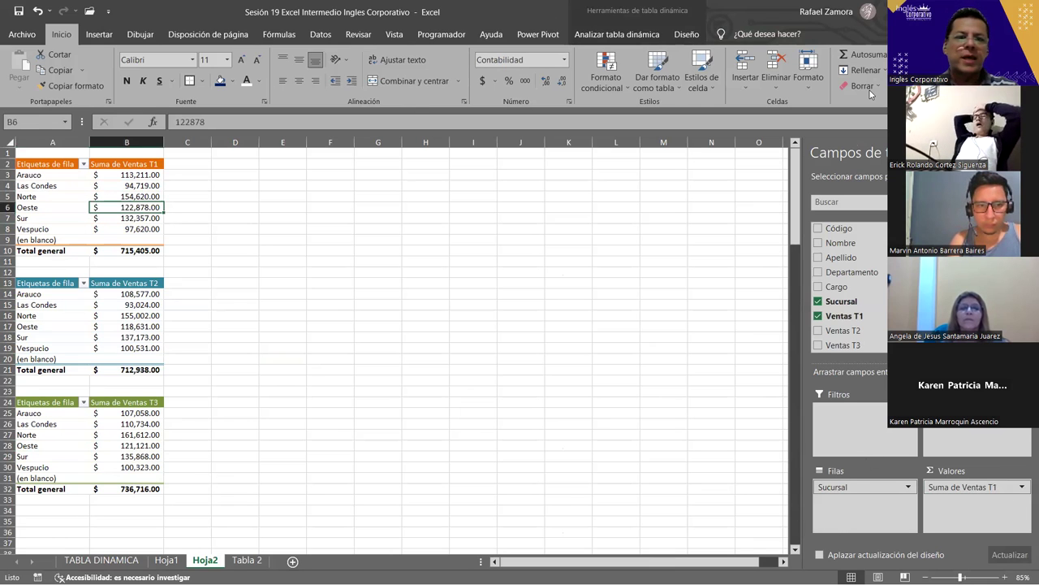
{"action": "left_click", "coordinate": [70, 201]}
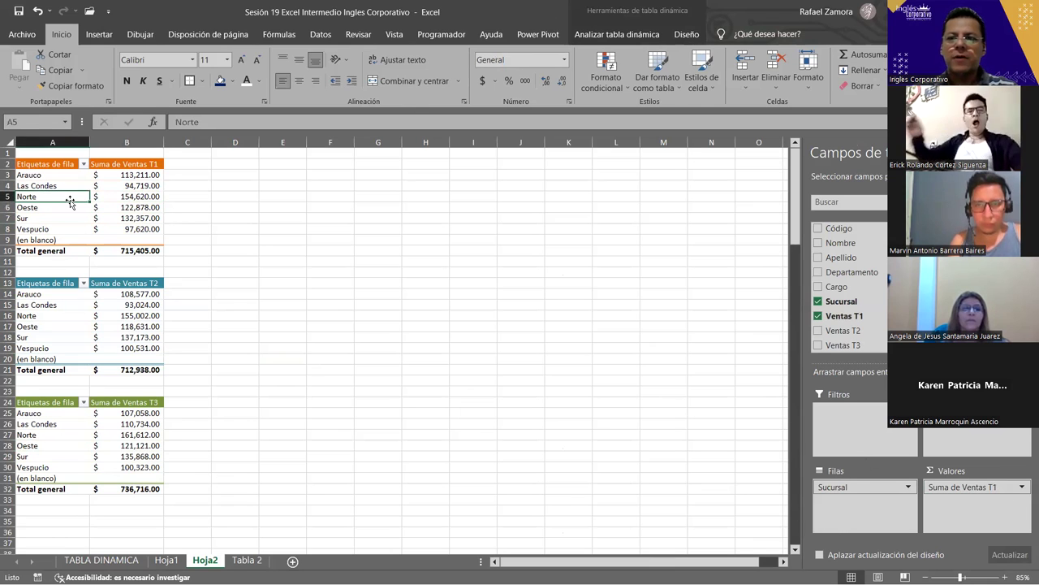
Insert a Columnas 3D pivot chart plotting Suma de Ventas T1 by Sucursal.
{"action": "left_click", "coordinate": [99, 35]}
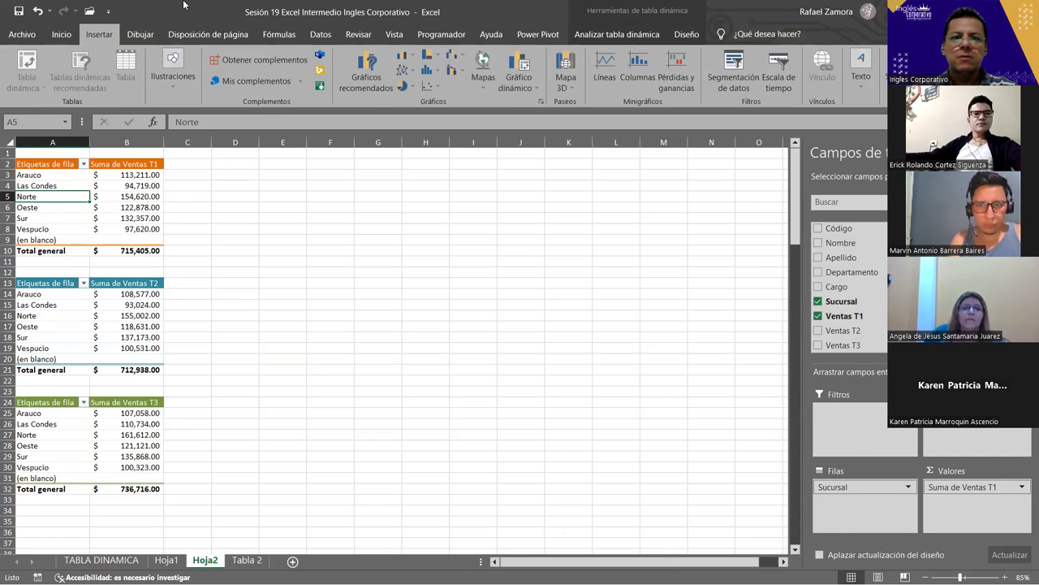
{"action": "left_click", "coordinate": [510, 65]}
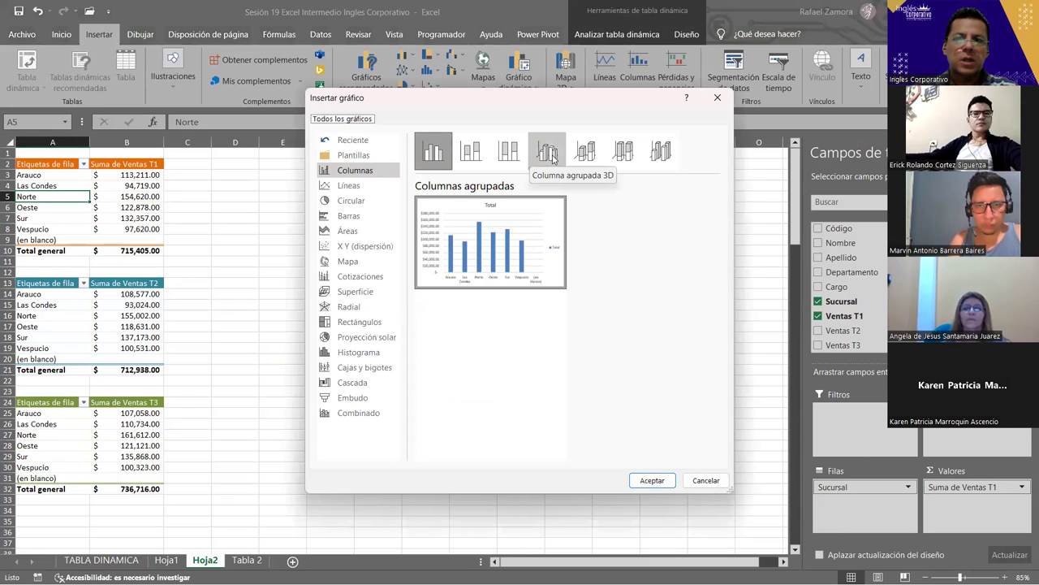
{"action": "left_click", "coordinate": [585, 151]}
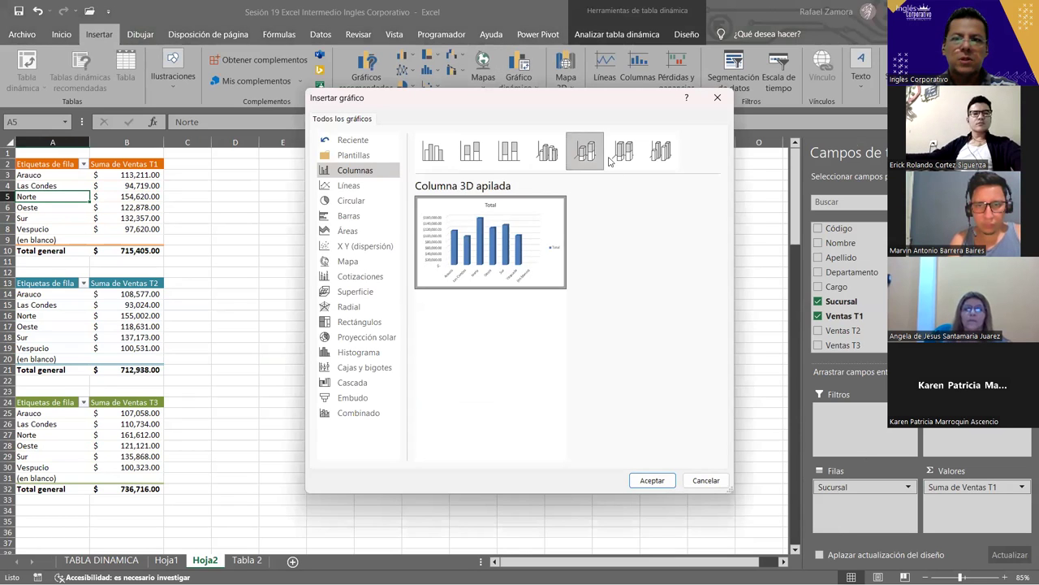
{"action": "left_click", "coordinate": [659, 153]}
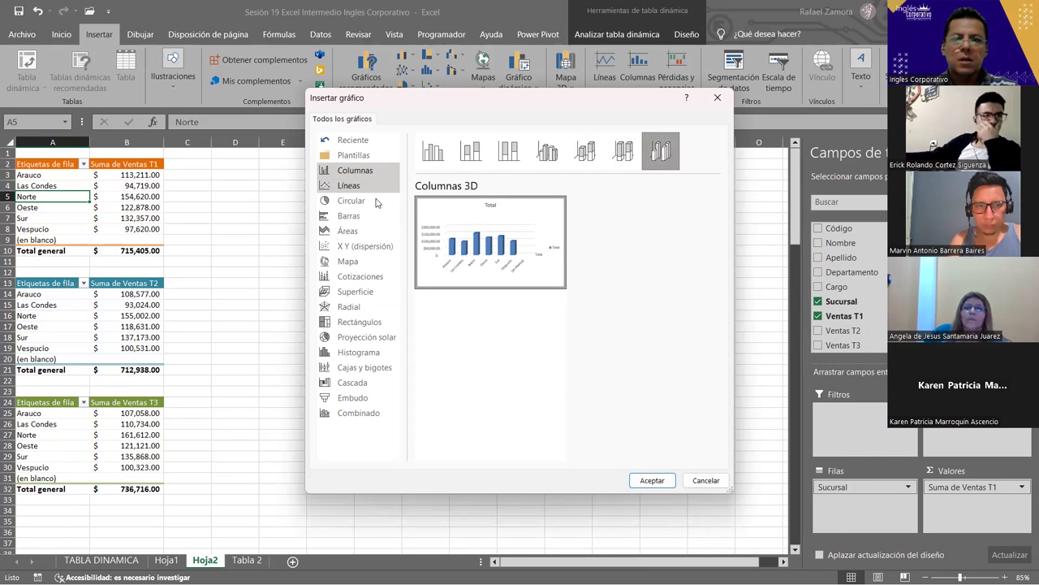
{"action": "left_click", "coordinate": [651, 480]}
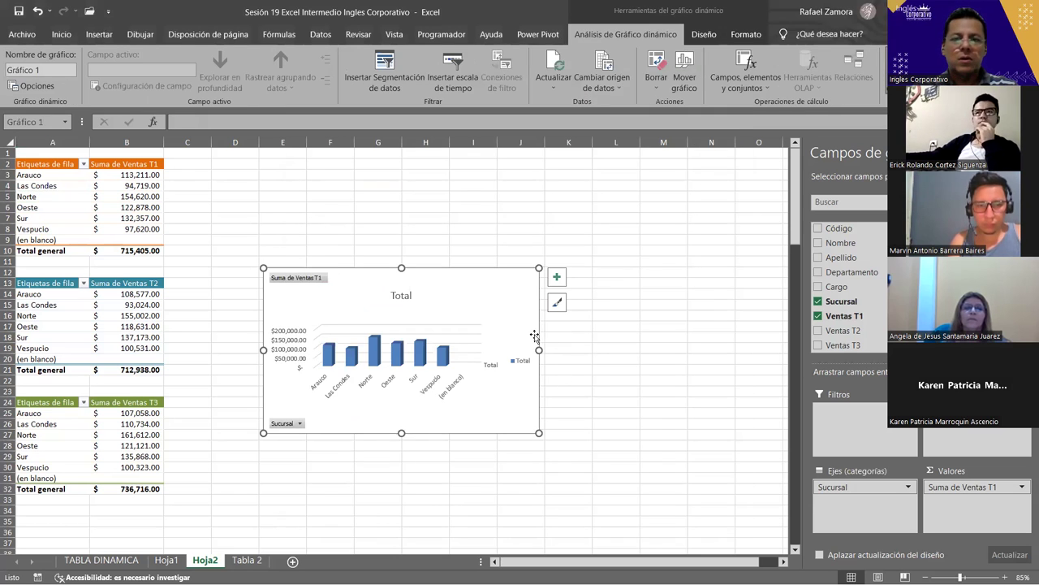
Move the Ventas T1 chart beside the first pivot table, shrink it, and show chart elements.
{"action": "left_click_drag", "start_coordinate": [496, 230], "coordinate": [480, 223]}
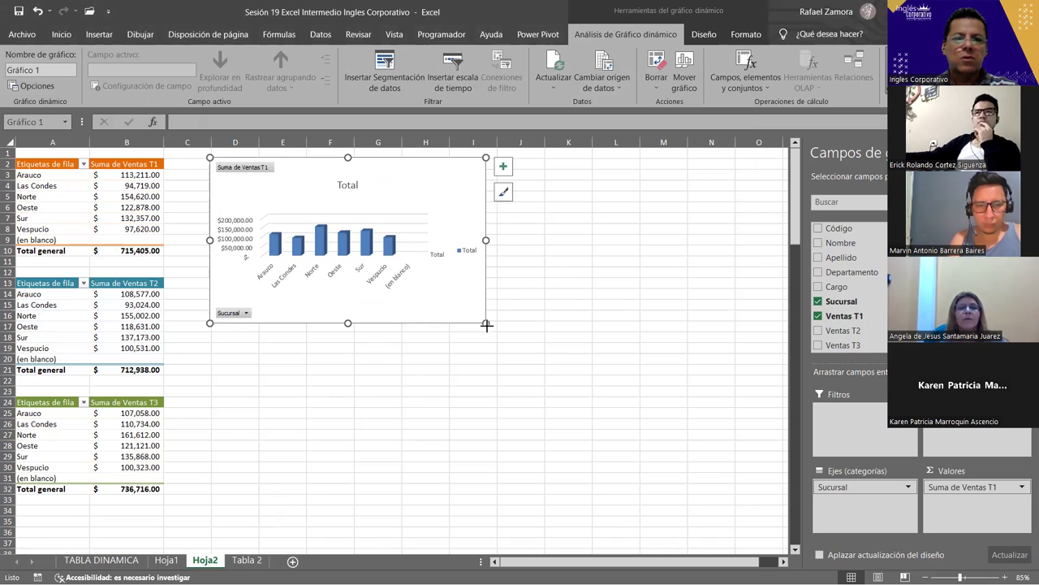
{"action": "mouse_move", "coordinate": [486, 323]}
{"action": "left_mouse_down"}
{"action": "mouse_move", "coordinate": [456, 287]}
{"action": "mouse_move", "coordinate": [444, 297]}
{"action": "left_mouse_up"}
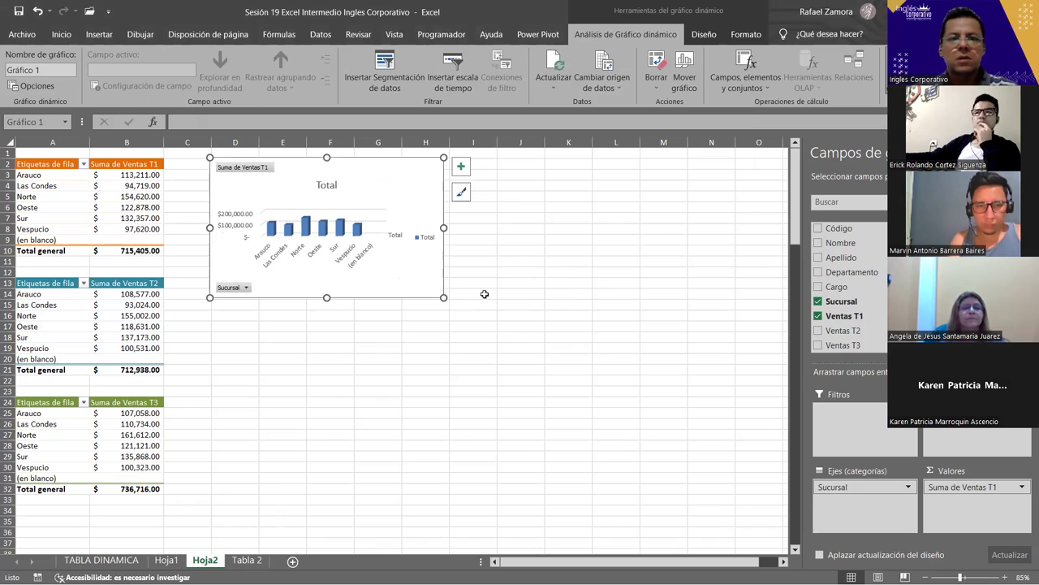
{"action": "left_click", "coordinate": [463, 167]}
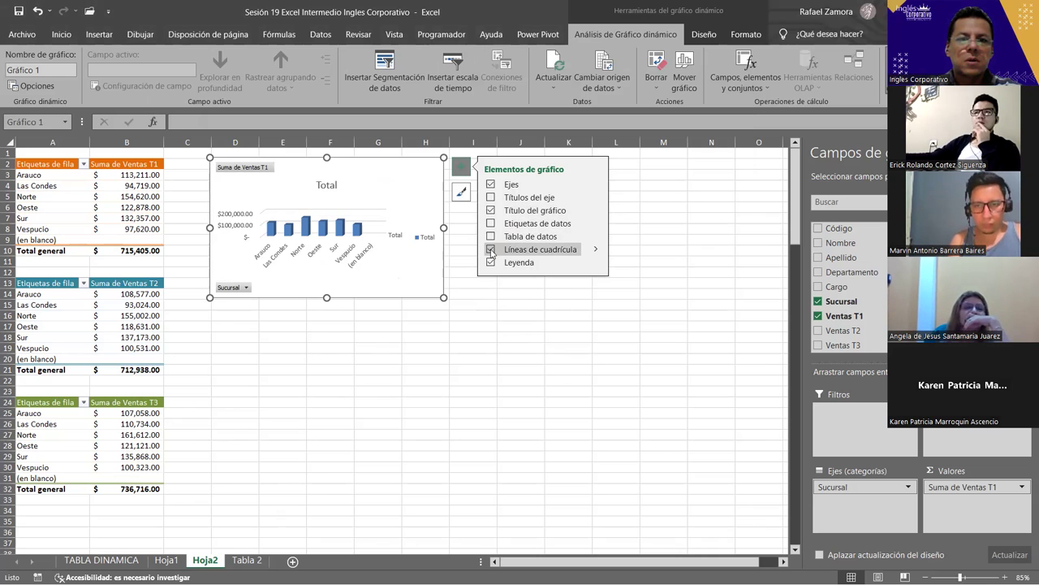
Uncheck Leyenda to drop the Total legend from the Ventas T1 chart, then reselect it.
{"action": "left_click", "coordinate": [492, 262]}
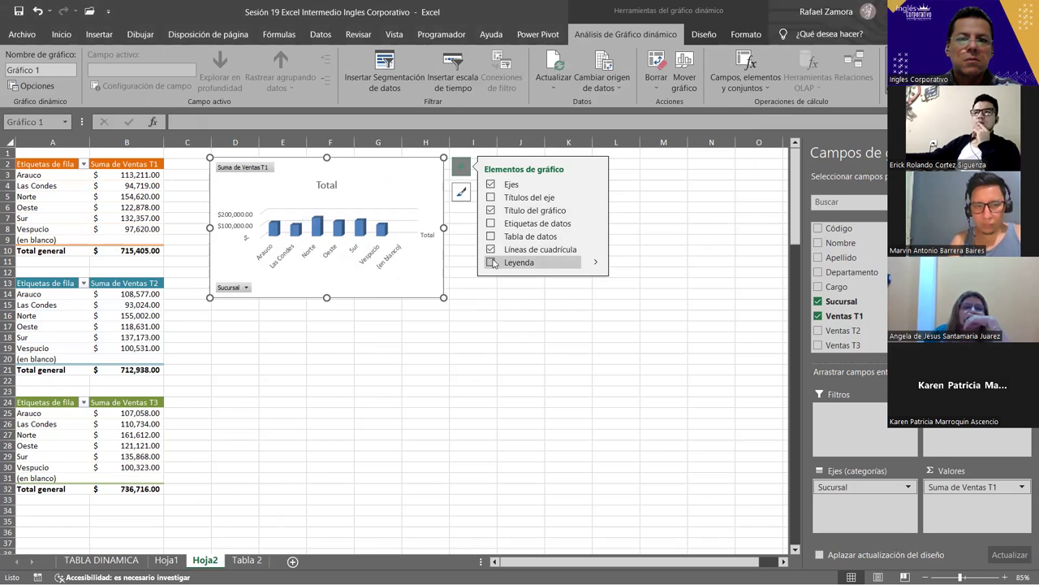
{"action": "left_click", "coordinate": [492, 263]}
{"action": "left_click", "coordinate": [491, 262]}
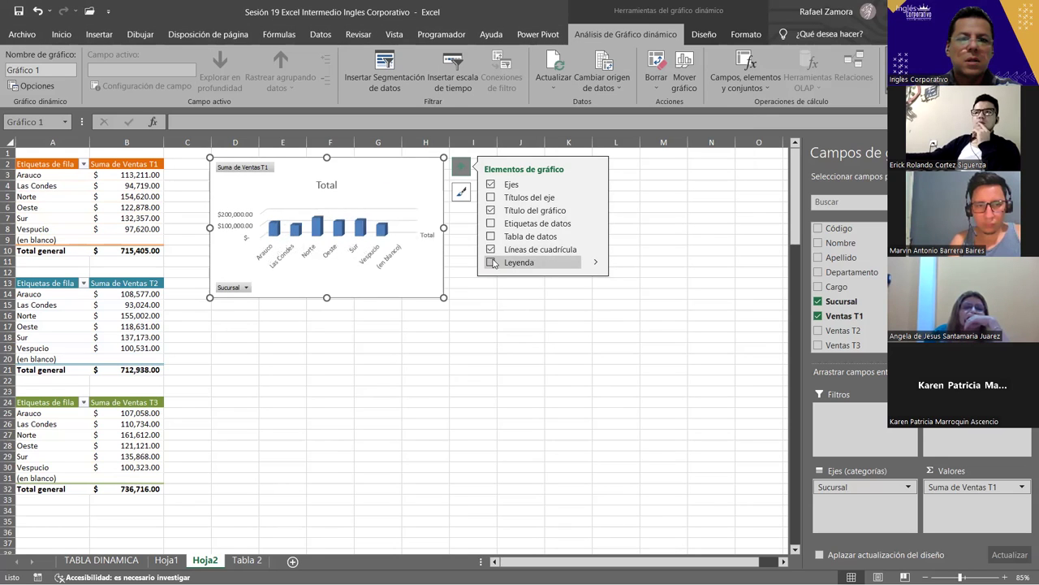
{"action": "left_click", "coordinate": [492, 262]}
{"action": "left_click", "coordinate": [492, 262]}
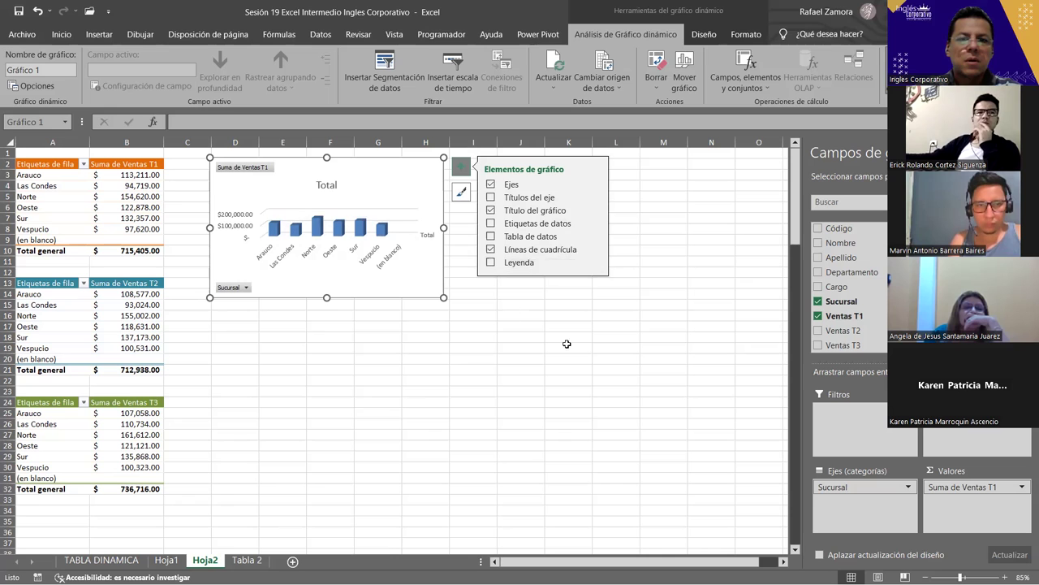
{"action": "left_click", "coordinate": [642, 281]}
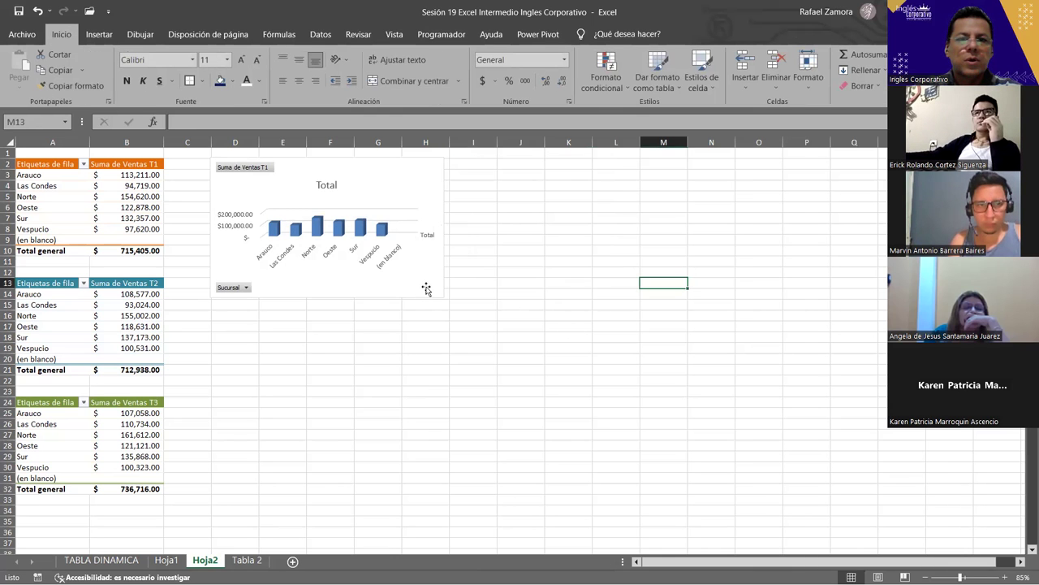
{"action": "left_click", "coordinate": [426, 289]}
Fill the Ventas T1 chart area with a light orange Relleno de forma.
{"action": "left_click", "coordinate": [746, 34]}
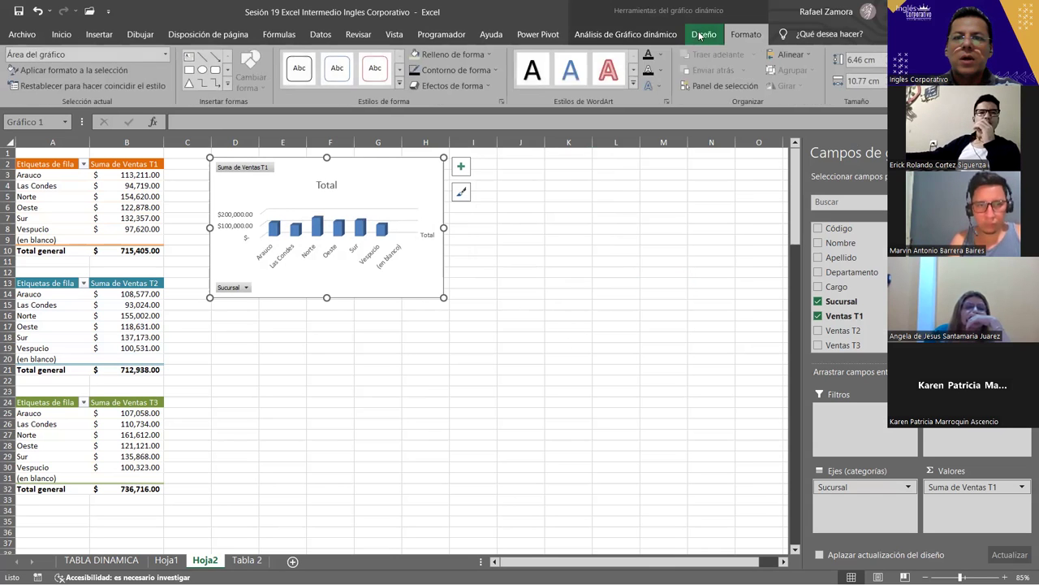
{"action": "left_click", "coordinate": [704, 34]}
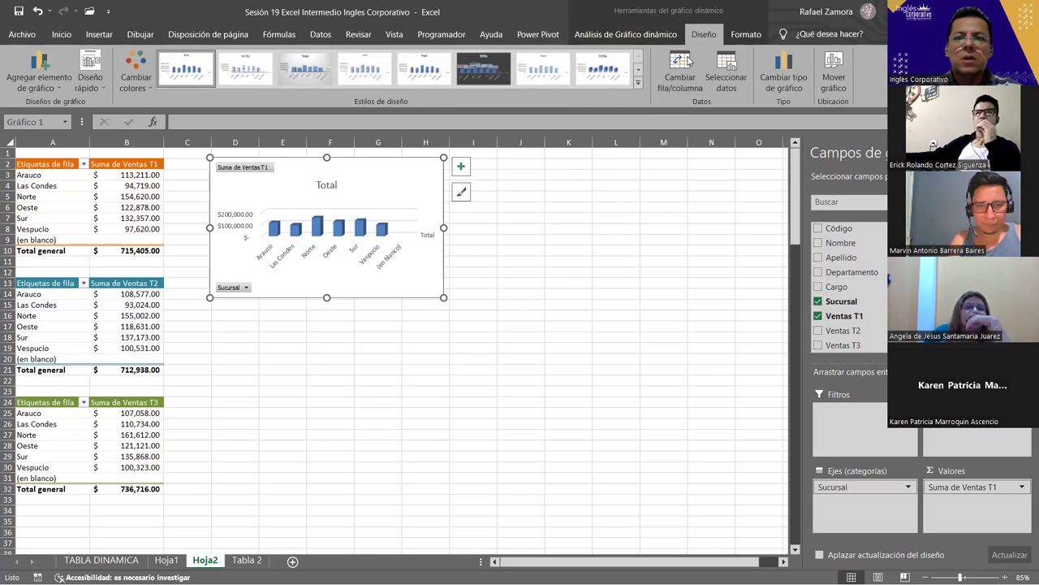
{"action": "left_click", "coordinate": [749, 35]}
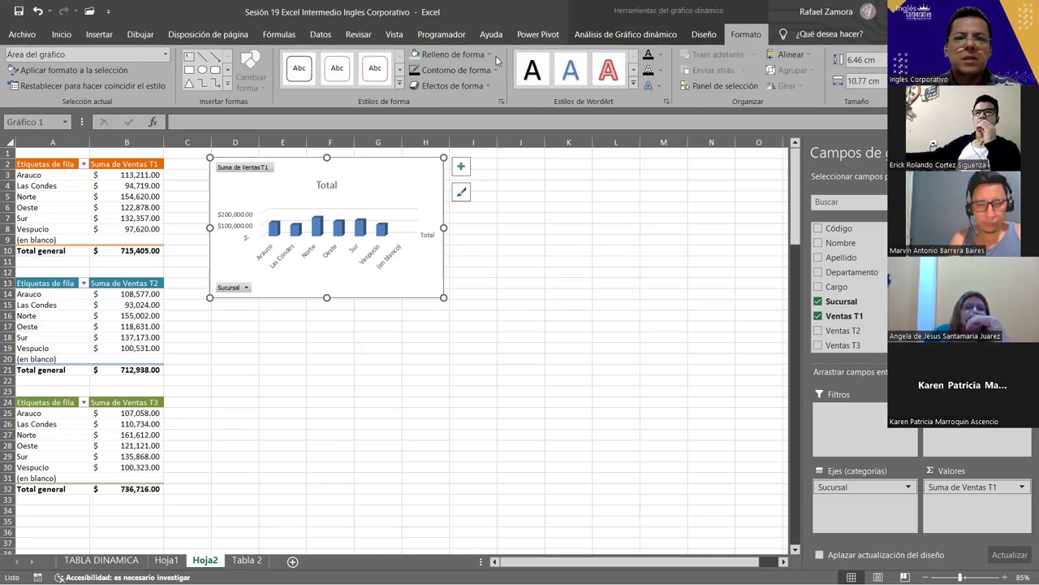
{"action": "left_click", "coordinate": [495, 54]}
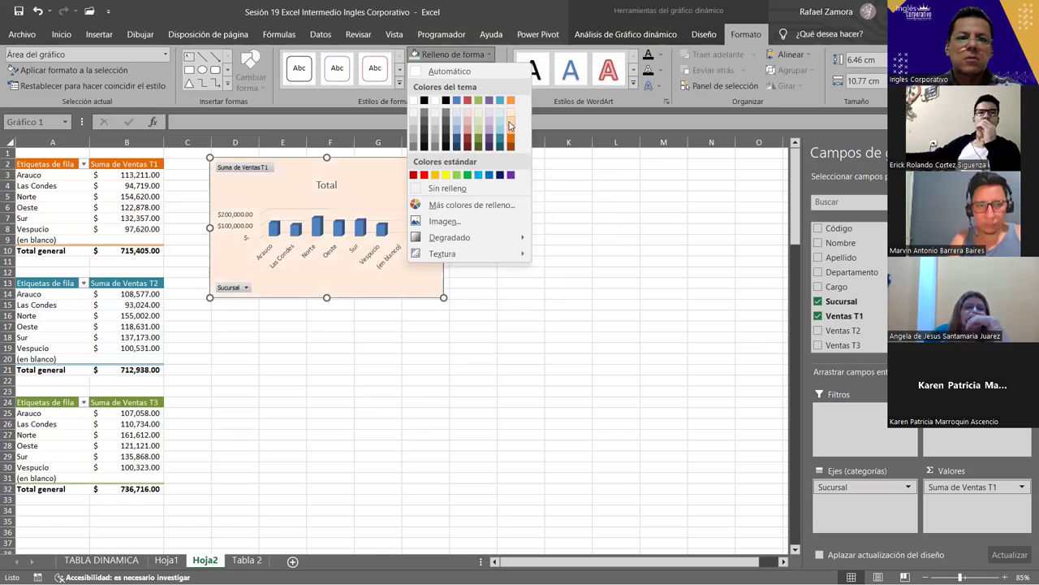
{"action": "left_click", "coordinate": [510, 124]}
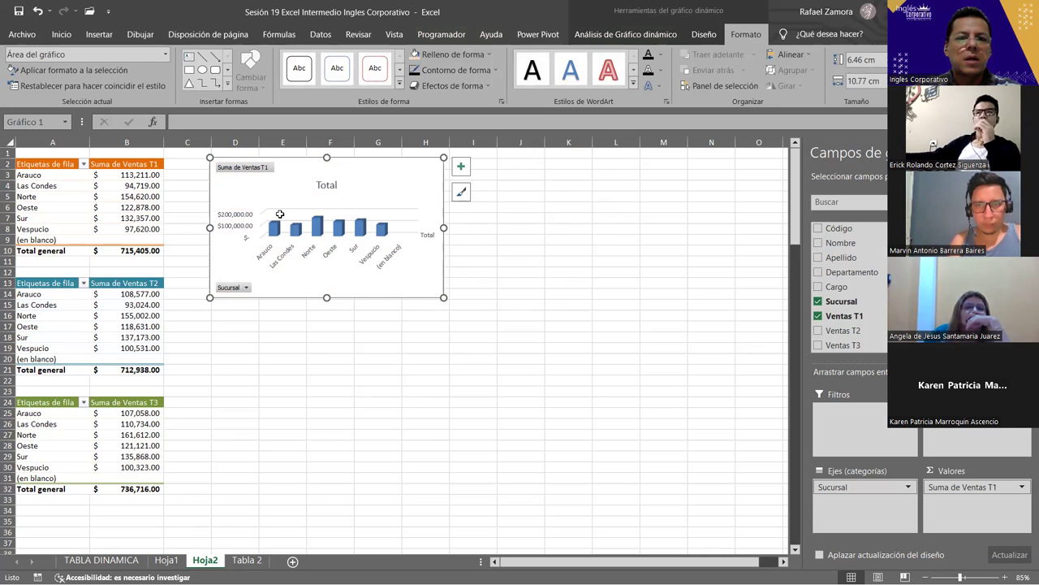
Change the chart title from 'Total' to 'Ventas Trimestre 1', fixing the 'Trimmestre' typo.
{"action": "double_click", "coordinate": [329, 184]}
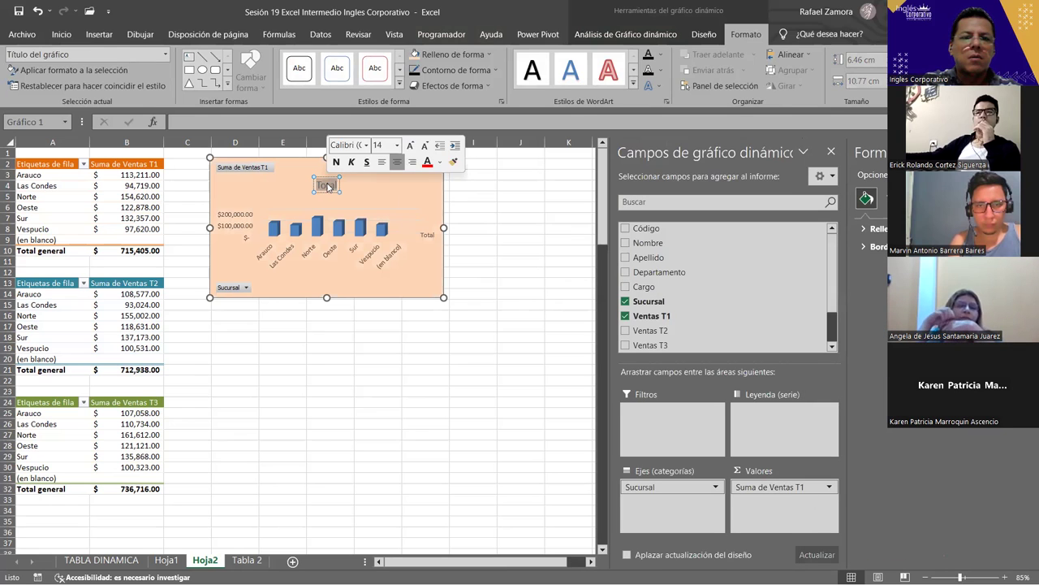
{"action": "type", "text": "Ventas"}
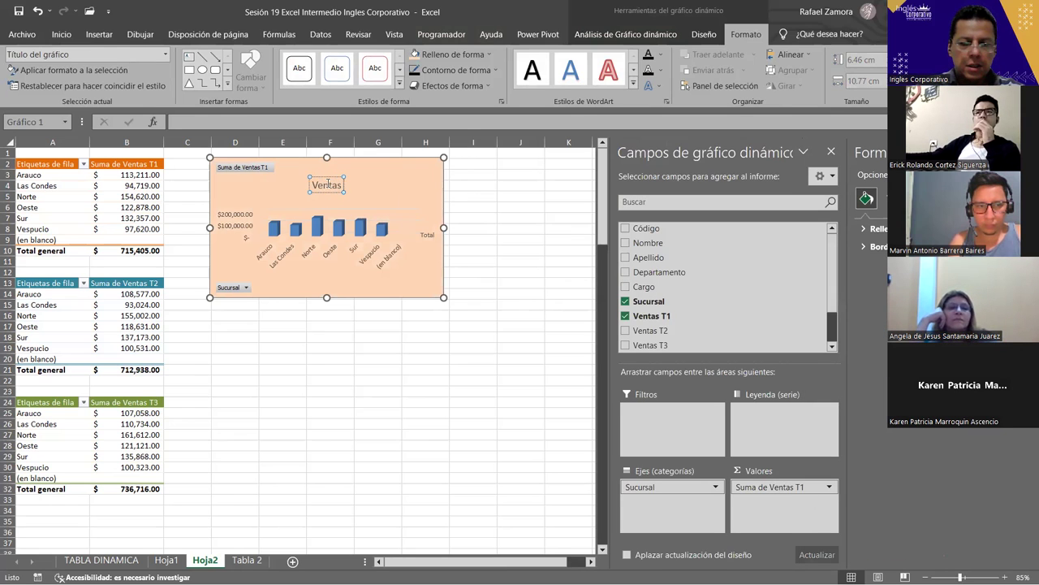
{"action": "type", "text": " Trimmestre"}
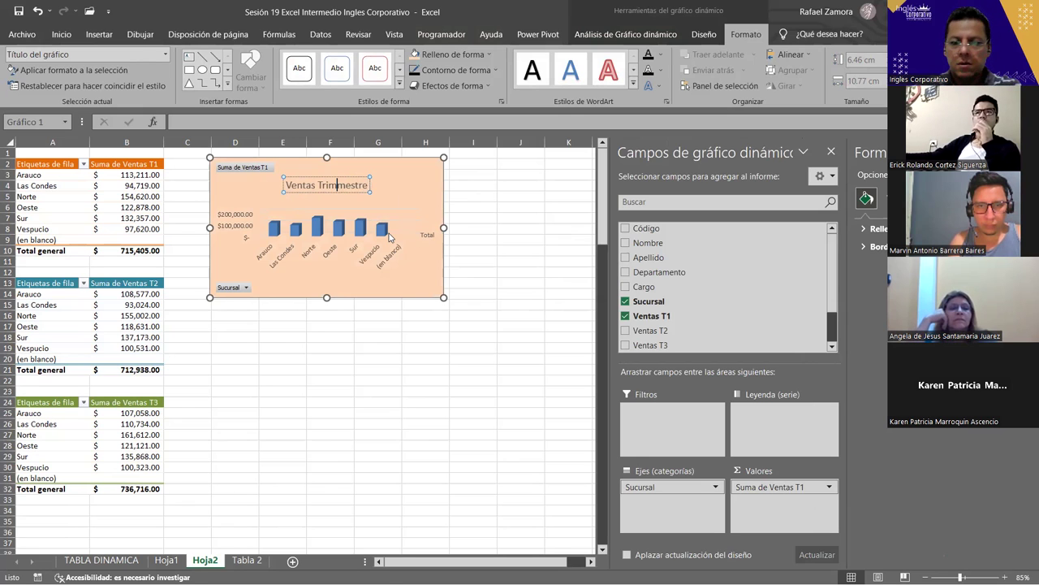
{"action": "key", "text": "BackSpace"}
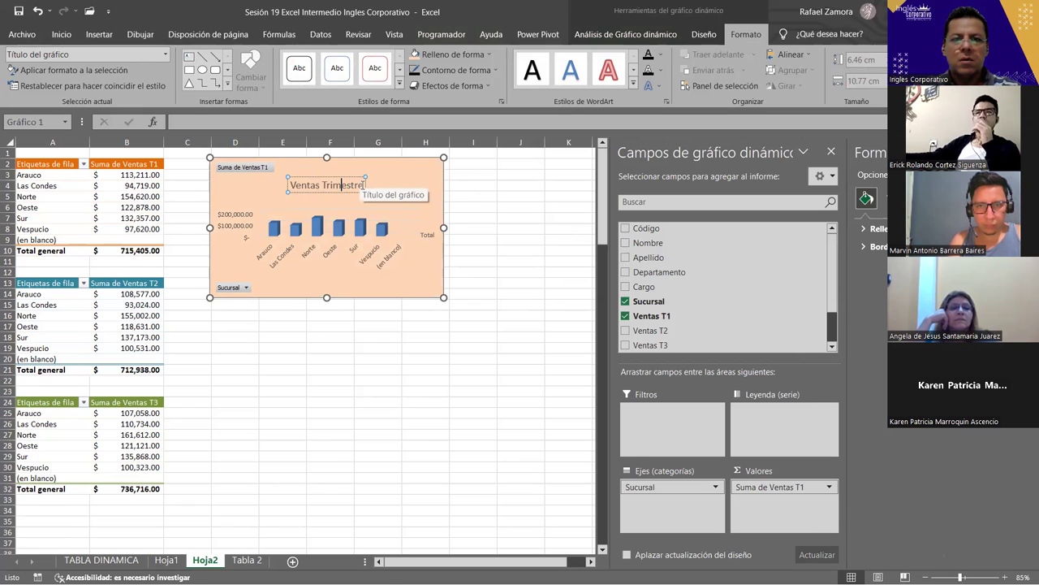
{"action": "key", "text": "End"}
{"action": "type", "text": "1"}
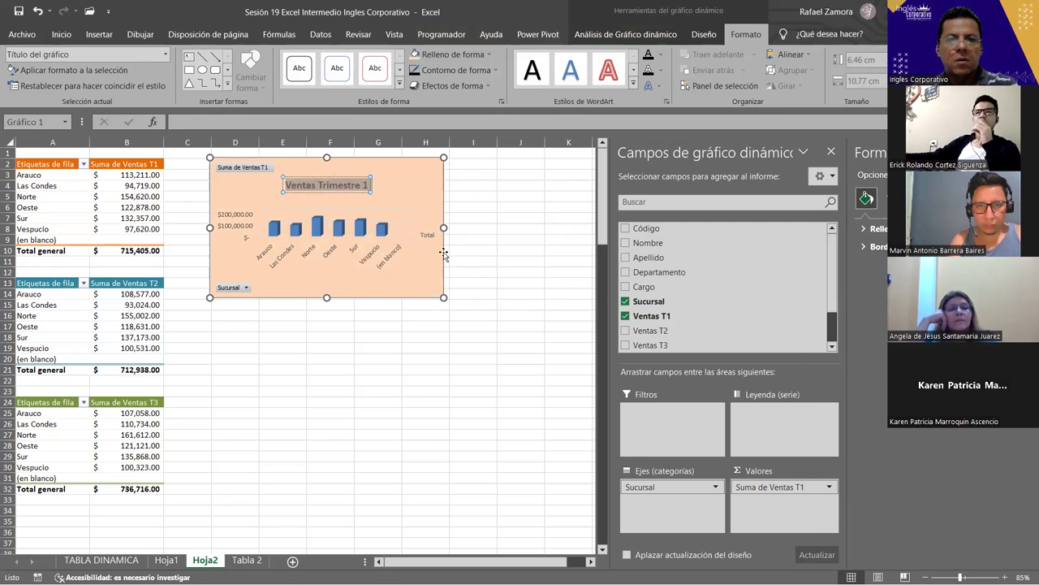
{"action": "left_click", "coordinate": [491, 243]}
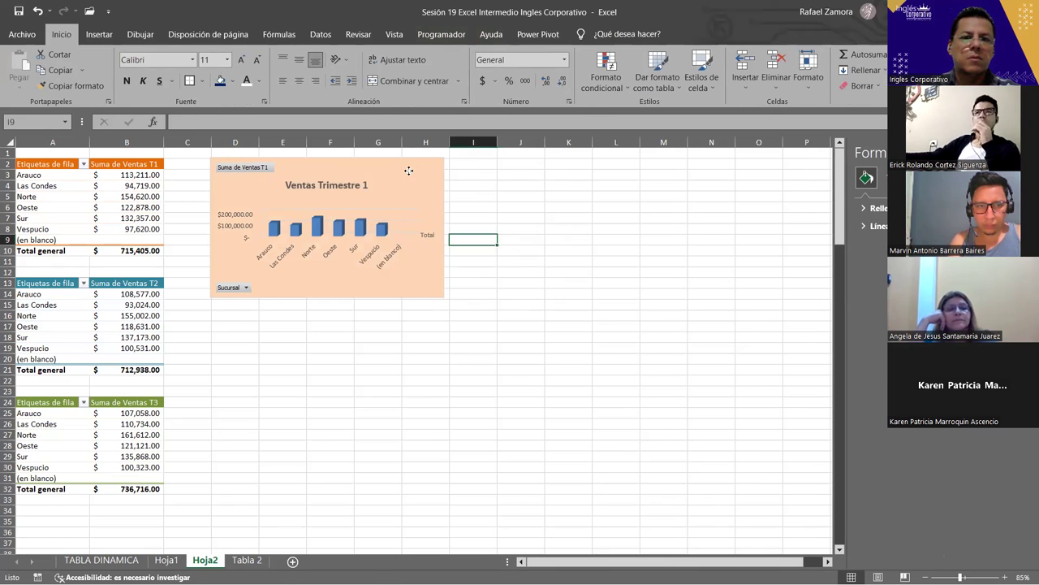
Outline the Ventas Trimestre 1 chart with a red Contorno de forma of 2¼ pt weight.
{"action": "left_click", "coordinate": [438, 166]}
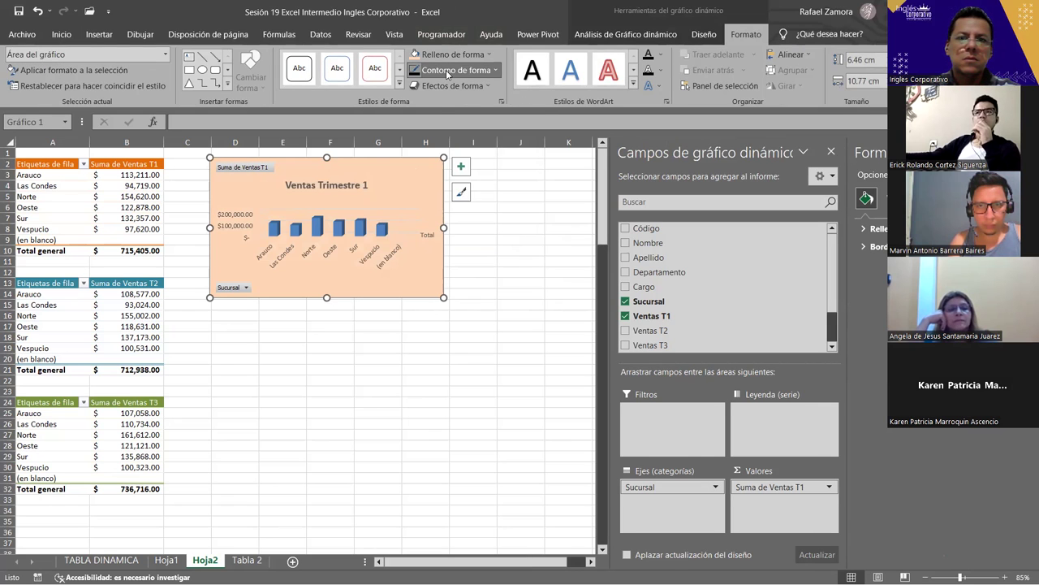
{"action": "left_click", "coordinate": [455, 69]}
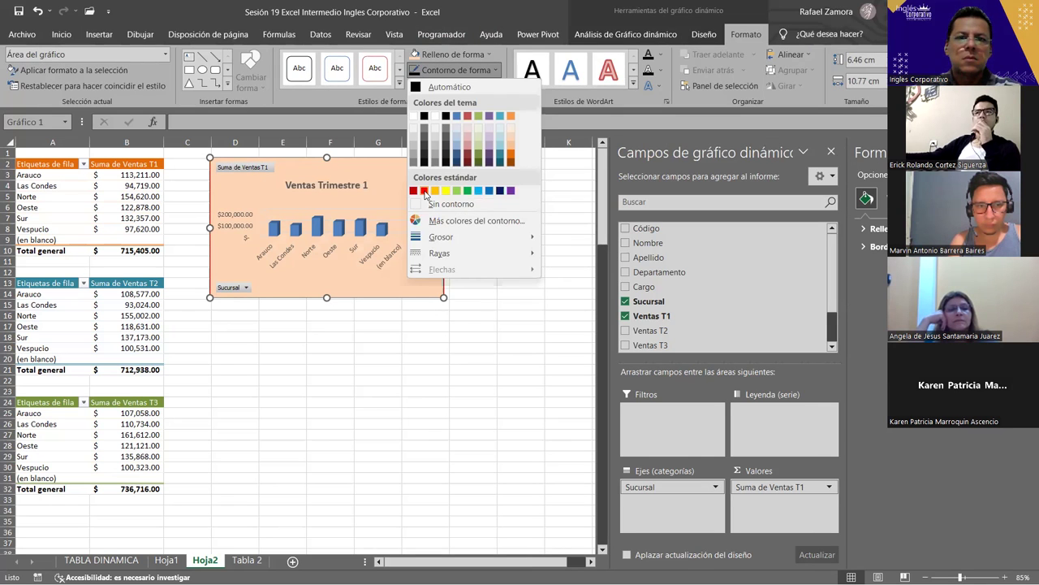
{"action": "left_click", "coordinate": [424, 191]}
{"action": "left_click", "coordinate": [455, 70]}
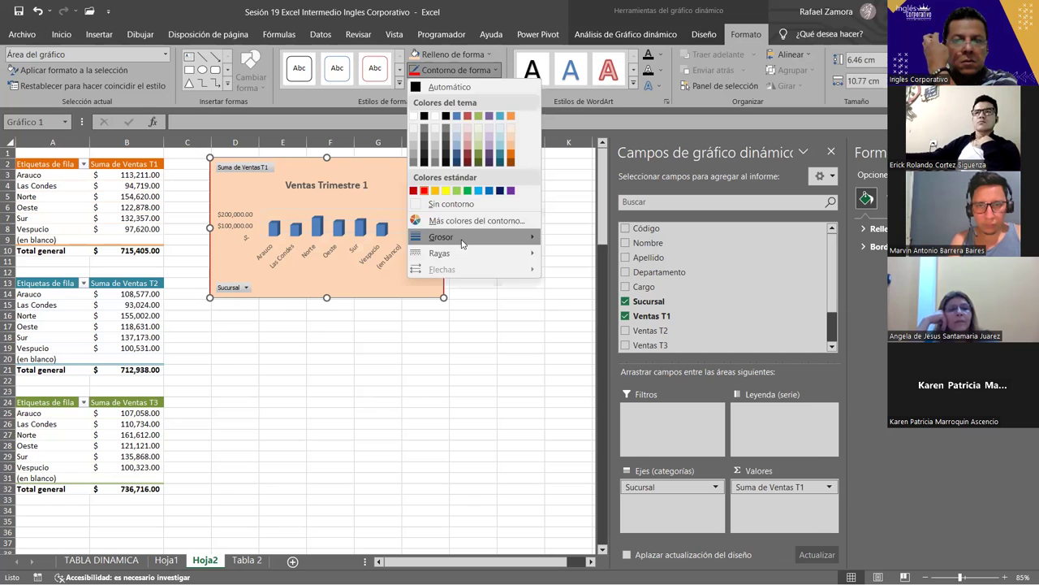
{"action": "mouse_move", "coordinate": [462, 244]}
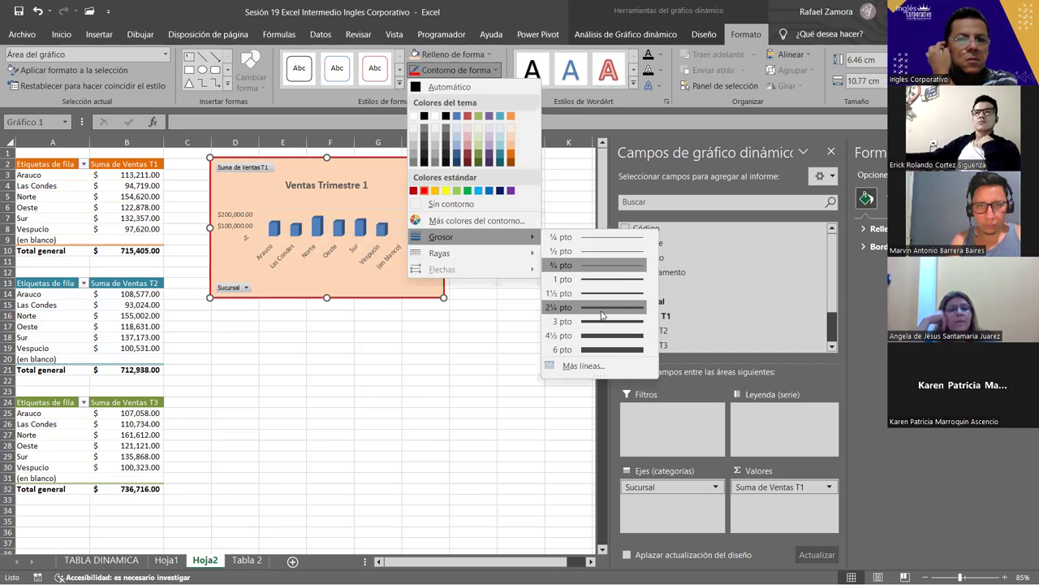
{"action": "left_click", "coordinate": [603, 315]}
{"action": "key", "text": "Escape"}
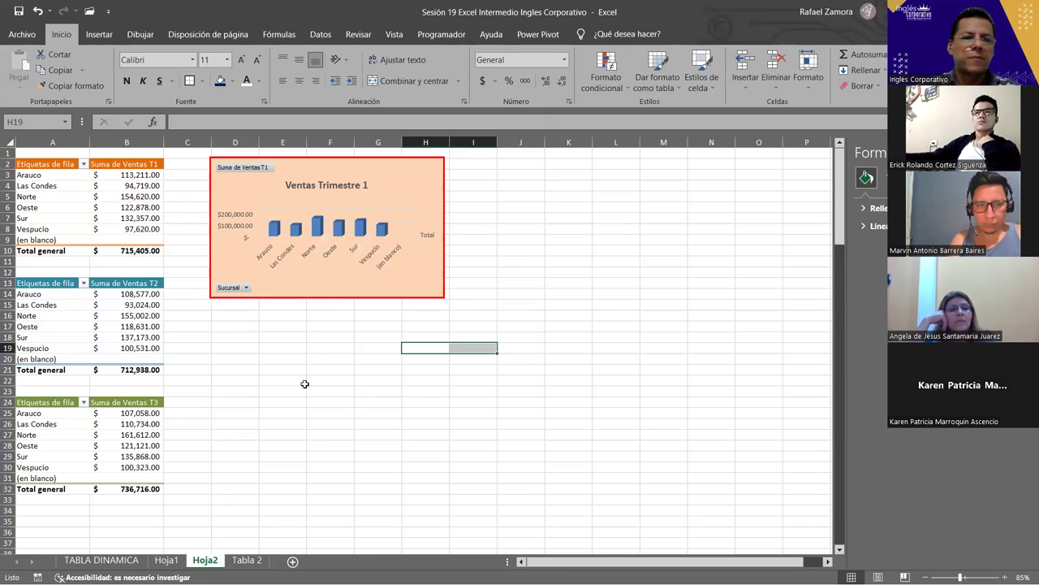
{"action": "left_click", "coordinate": [83, 298]}
Insert a 3D stacked bar pivot chart of Suma de Ventas T2 and place it below the first chart.
{"action": "left_click", "coordinate": [151, 347]}
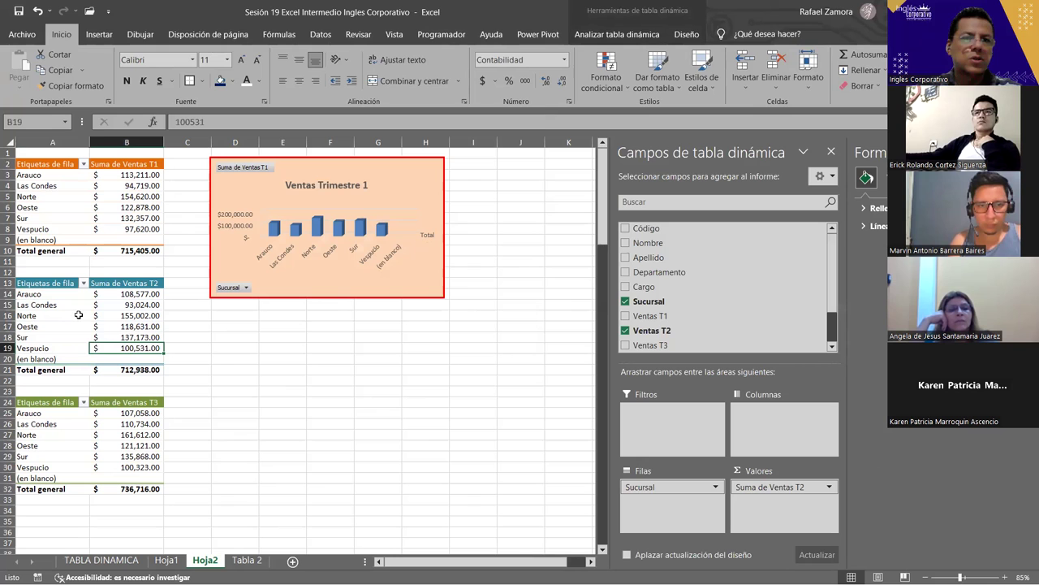
{"action": "left_click", "coordinate": [98, 38]}
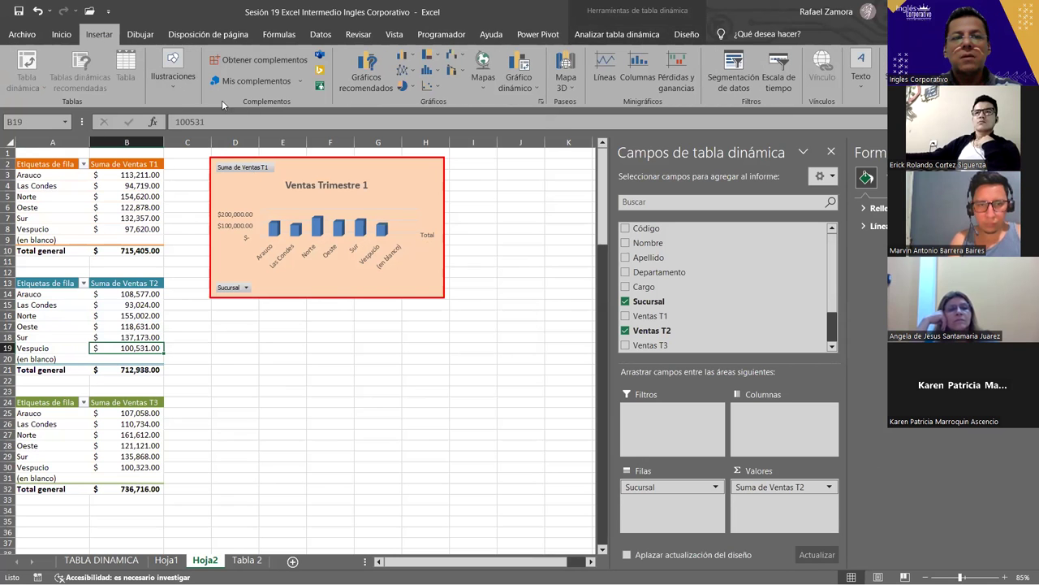
{"action": "left_click", "coordinate": [511, 72]}
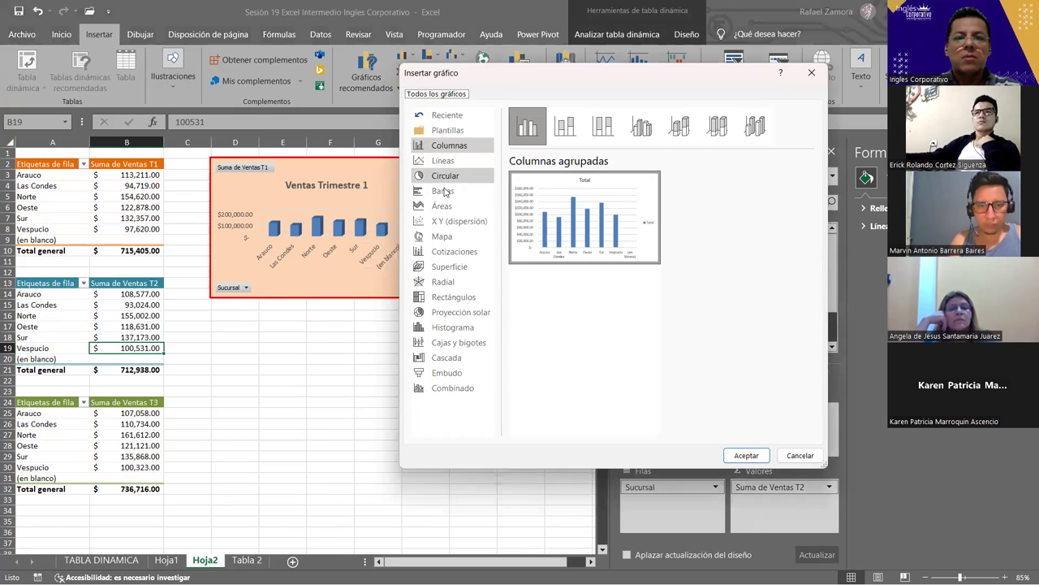
{"action": "left_click", "coordinate": [451, 191]}
{"action": "left_click", "coordinate": [602, 126]}
{"action": "left_click", "coordinate": [639, 126]}
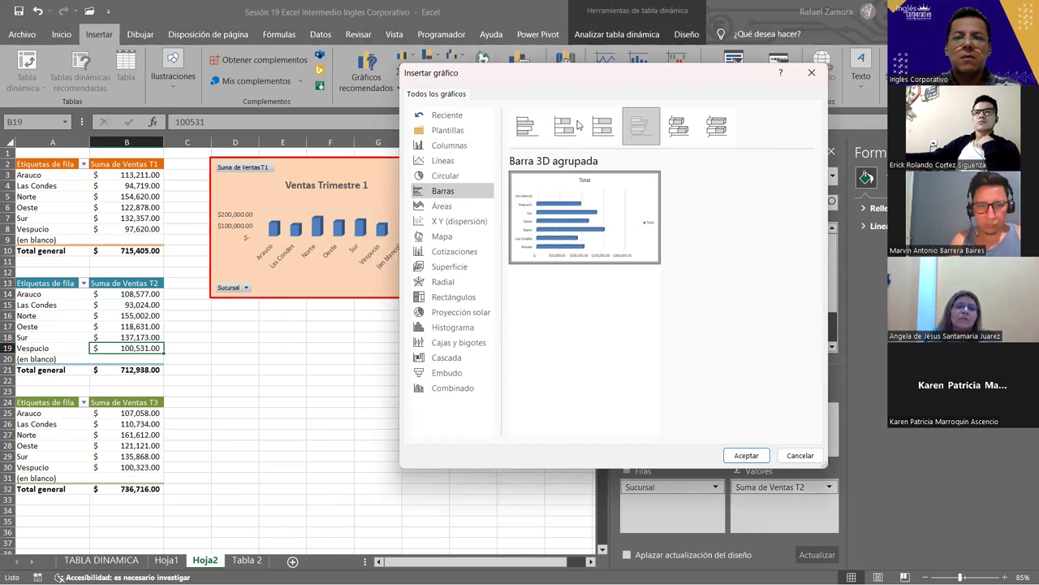
{"action": "left_click", "coordinate": [565, 126]}
{"action": "left_click", "coordinate": [528, 126]}
{"action": "left_click", "coordinate": [717, 126]}
{"action": "left_click", "coordinate": [678, 126]}
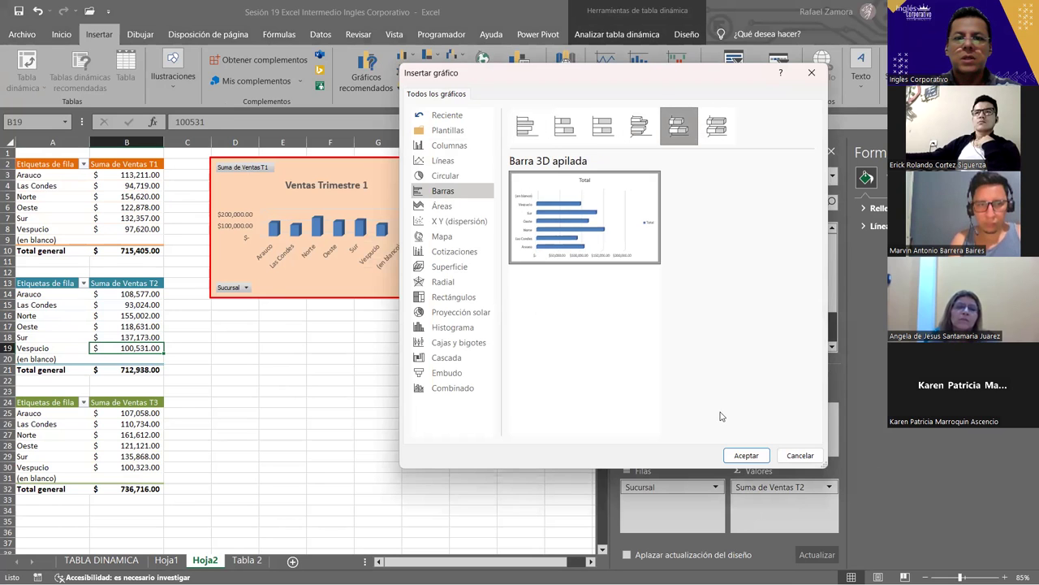
{"action": "left_click", "coordinate": [747, 454]}
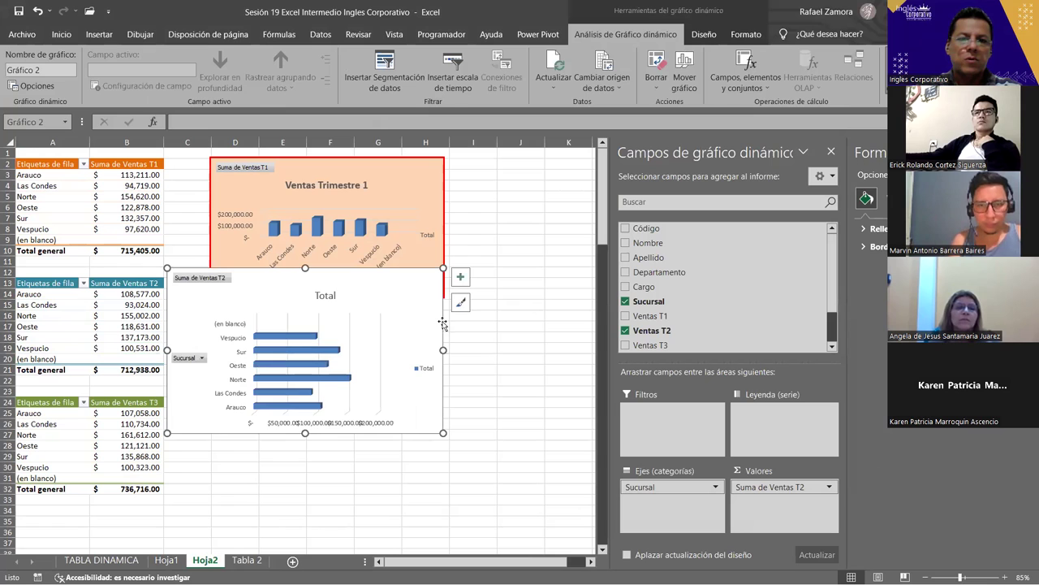
{"action": "left_click_drag", "start_coordinate": [442, 323], "coordinate": [485, 358]}
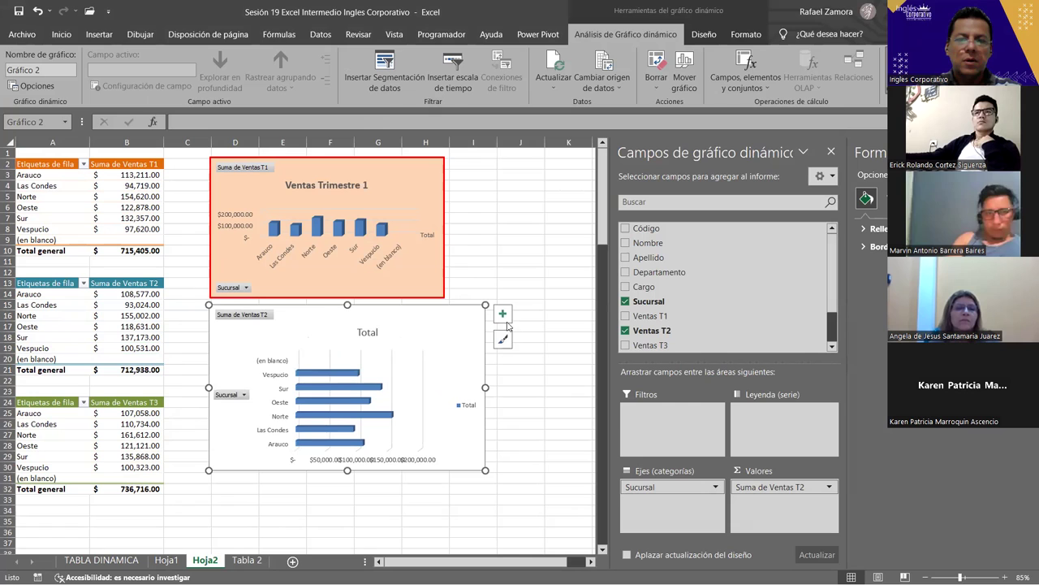
Remove the second chart's legend and fill the chart light blue.
{"action": "left_click", "coordinate": [557, 409]}
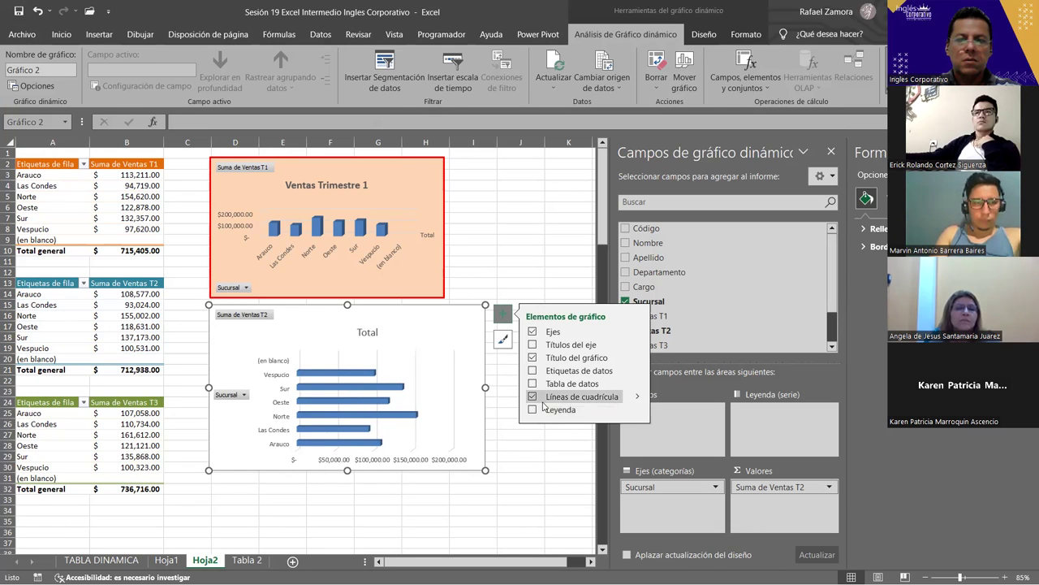
{"action": "left_click", "coordinate": [534, 410]}
{"action": "left_click", "coordinate": [539, 411]}
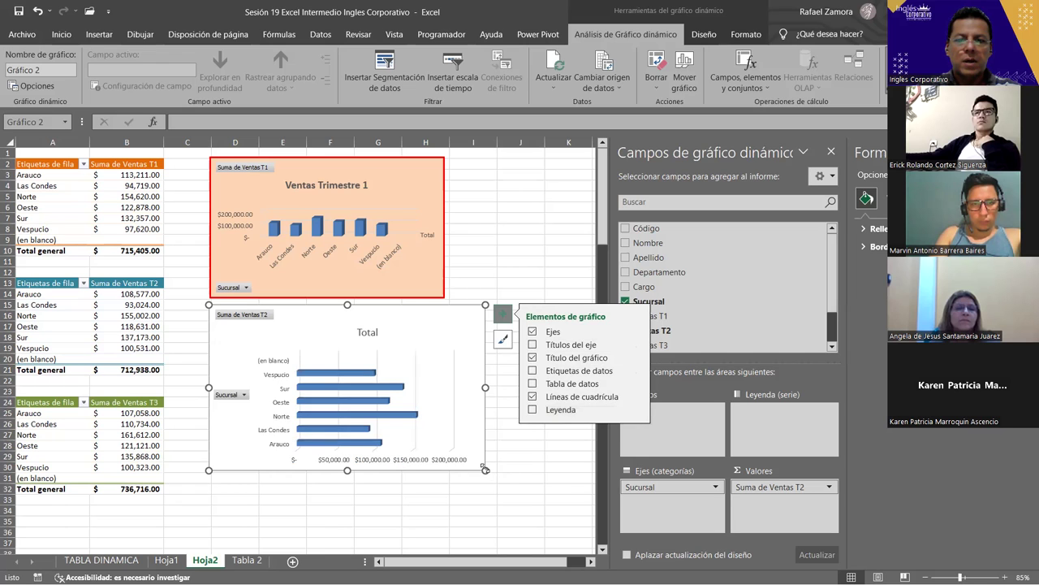
{"action": "left_click", "coordinate": [457, 420]}
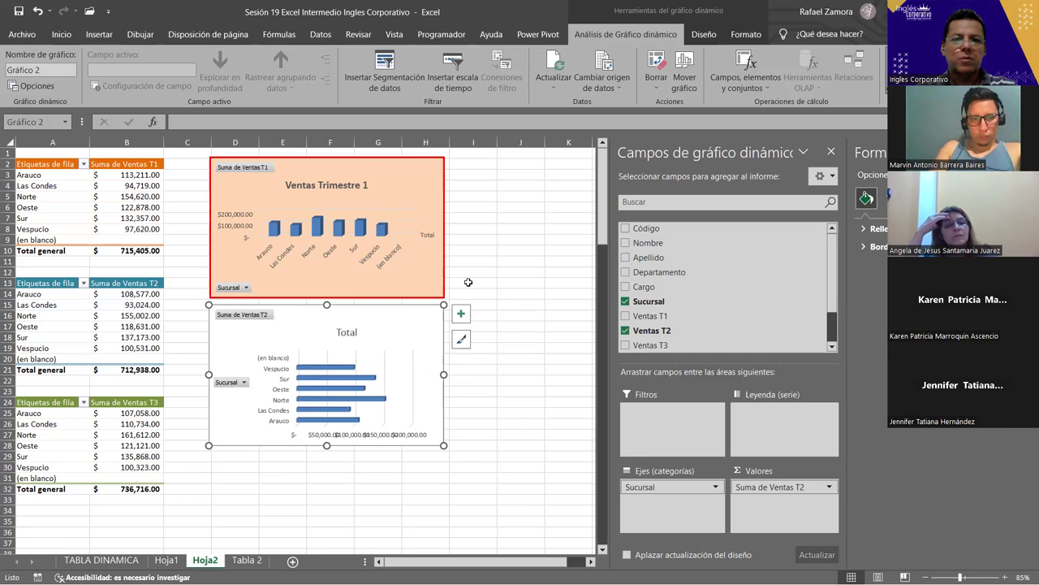
{"action": "left_click", "coordinate": [732, 37]}
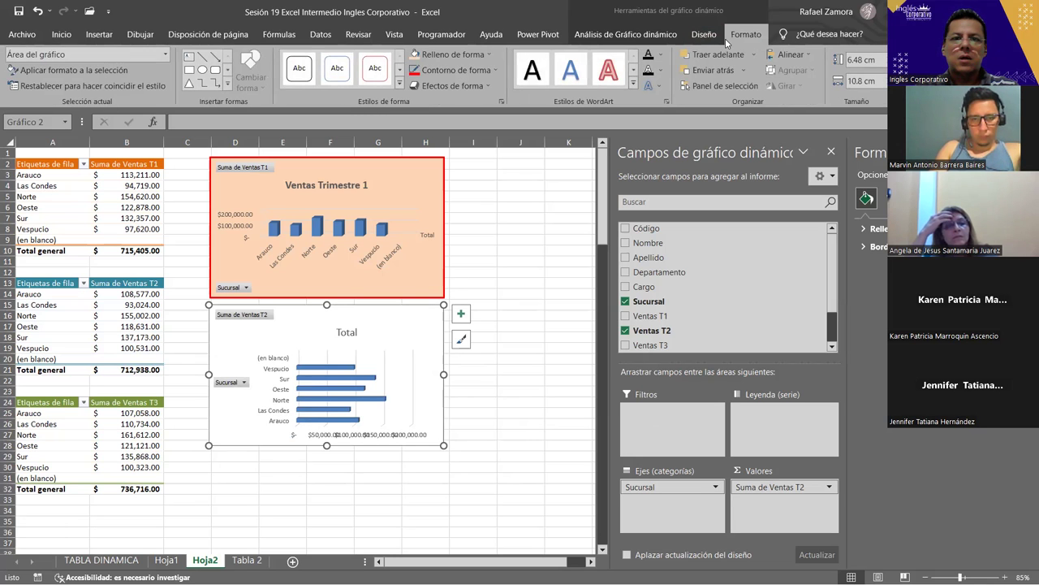
{"action": "left_click", "coordinate": [492, 55]}
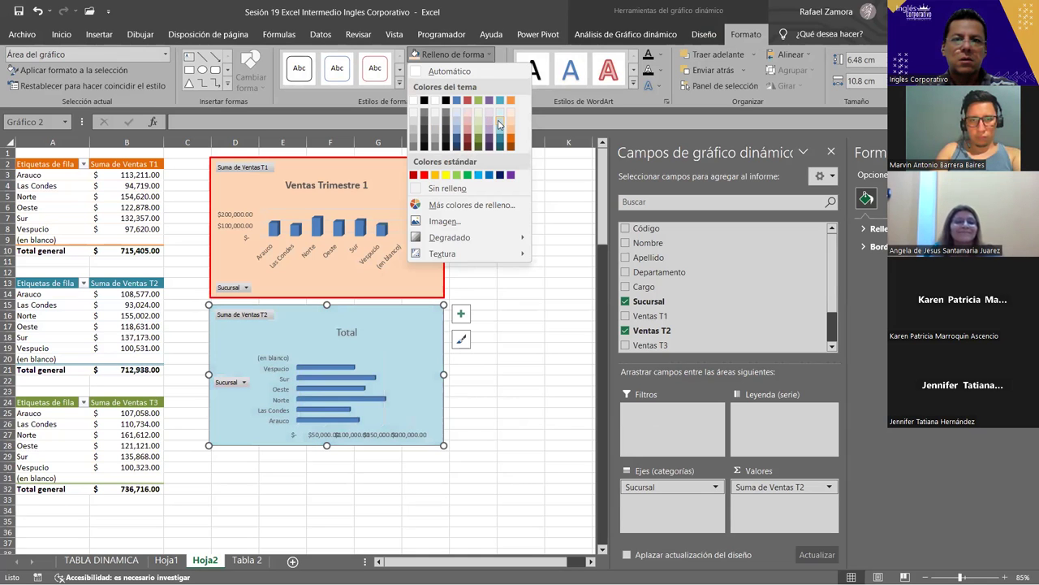
{"action": "left_click", "coordinate": [556, 359]}
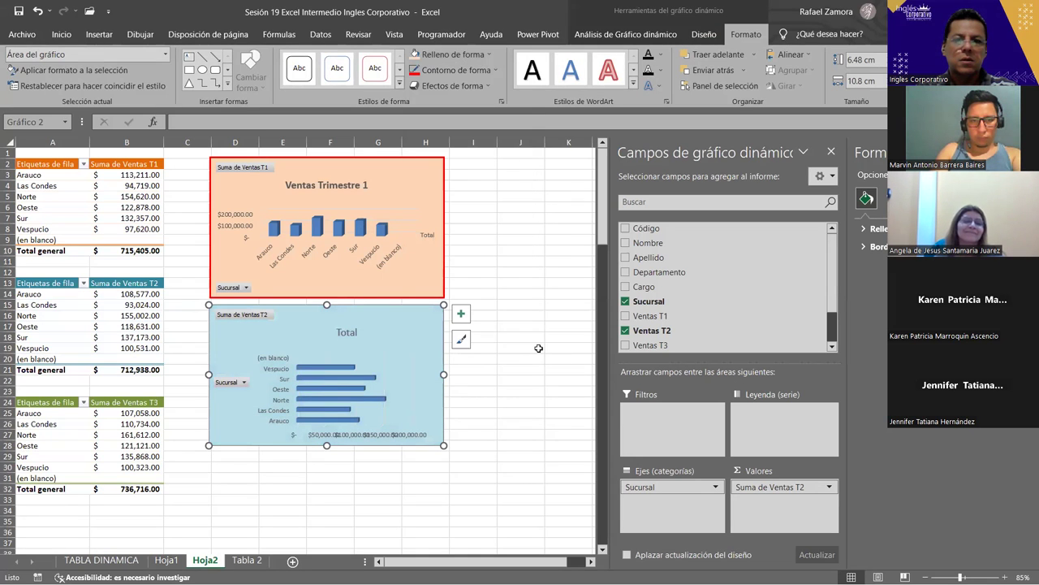
Retitle the chart 'Ventas Trimestre 2'.
{"action": "left_click", "coordinate": [346, 334]}
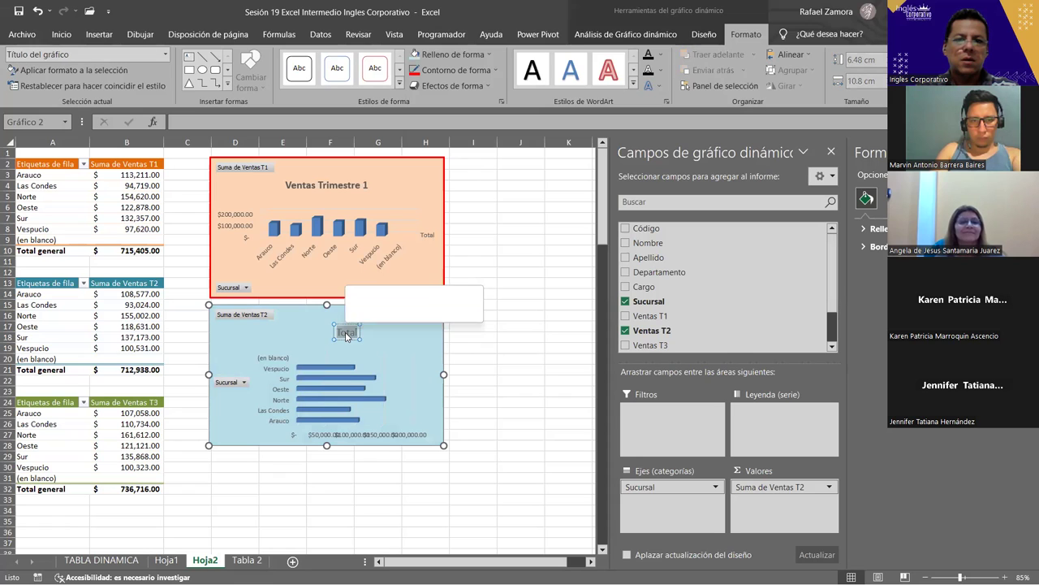
{"action": "type", "text": "VEntas"}
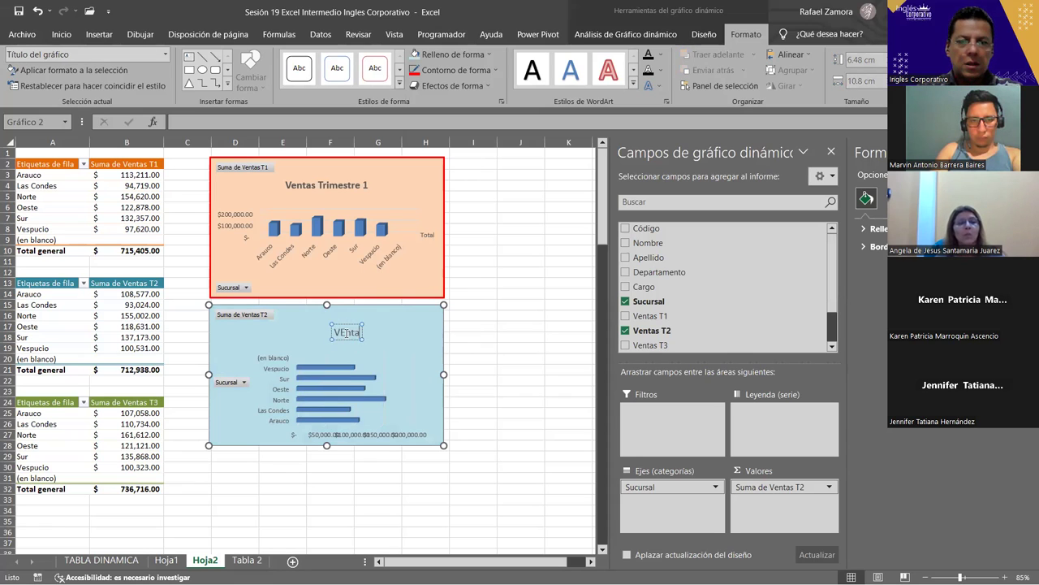
{"action": "key", "text": "BackSpace"}
{"action": "key", "text": "BackSpace"}
{"action": "key", "text": "BackSpace"}
{"action": "type", "text": "entas"}
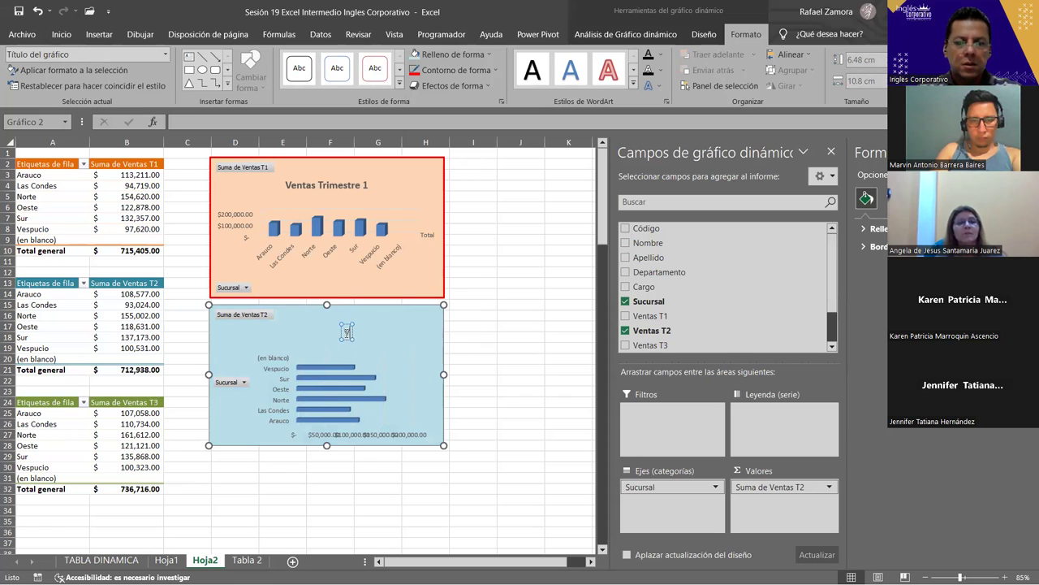
{"action": "type", "text": " Trimestre 2"}
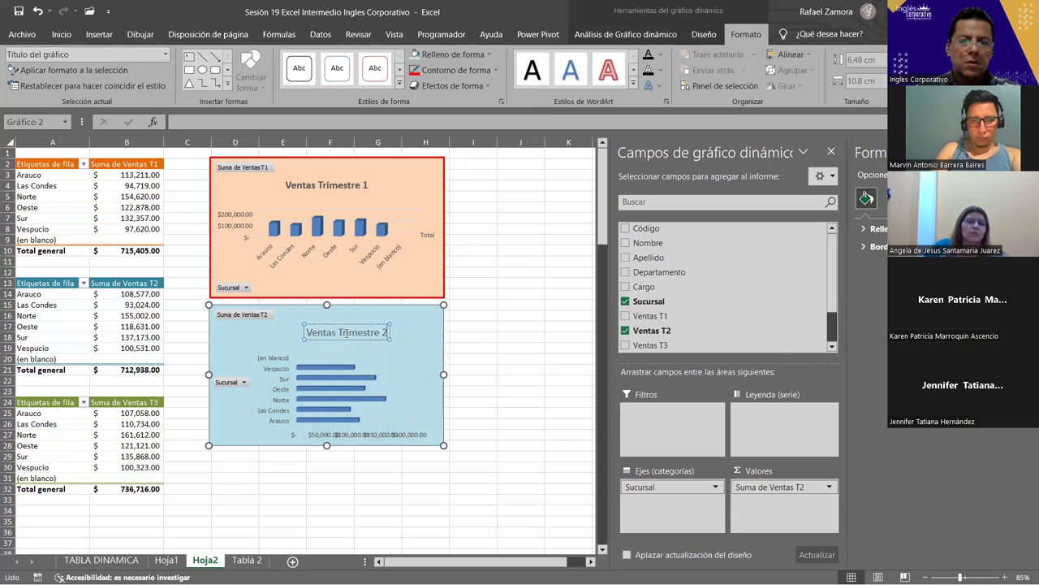
{"action": "triple_click", "coordinate": [343, 332]}
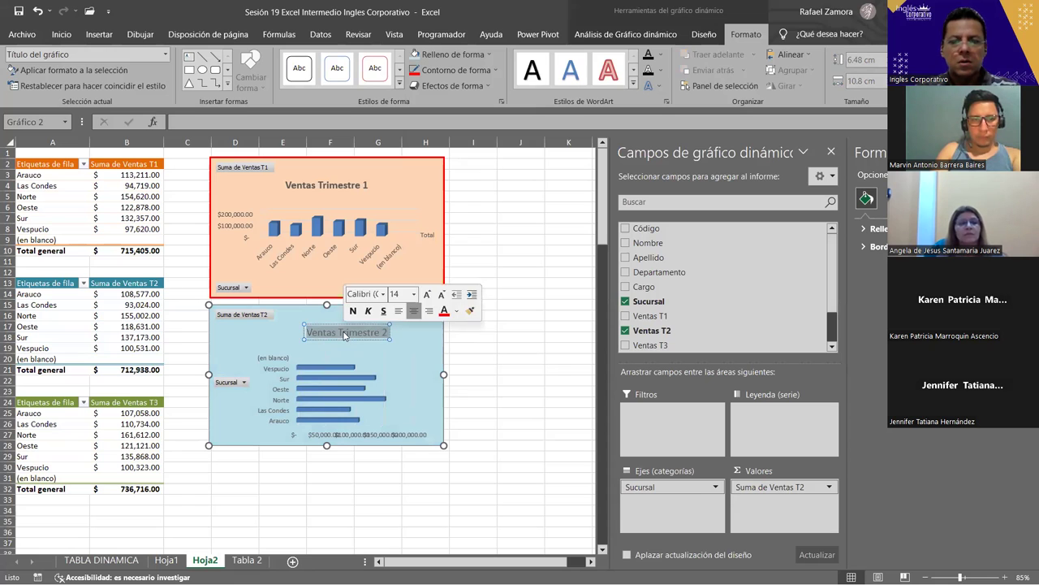
Give the Ventas Trimestre 2 chart a 2¼ pt outline.
{"action": "left_click", "coordinate": [507, 358]}
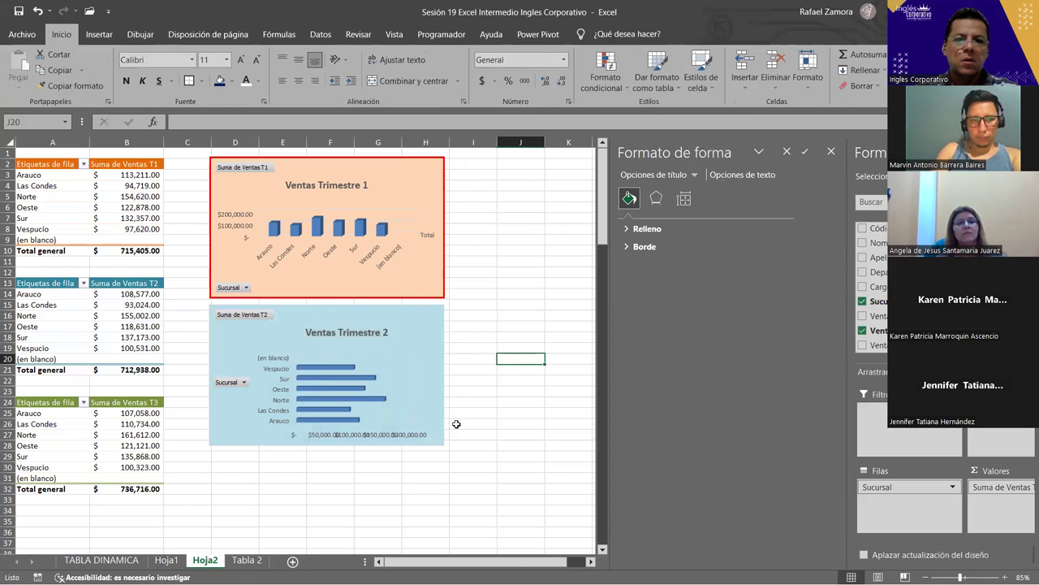
{"action": "left_click", "coordinate": [433, 331]}
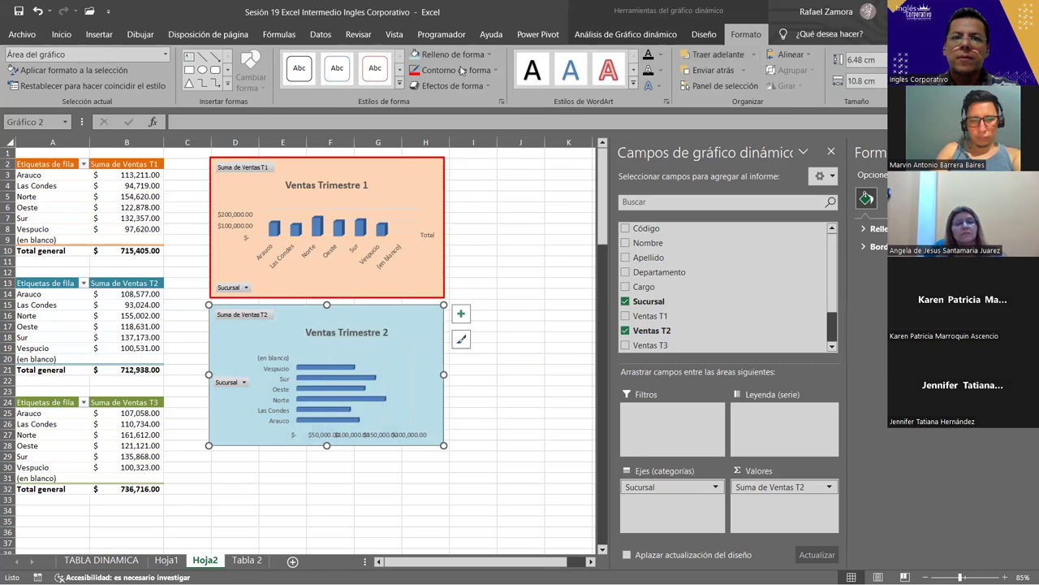
{"action": "left_click", "coordinate": [492, 70]}
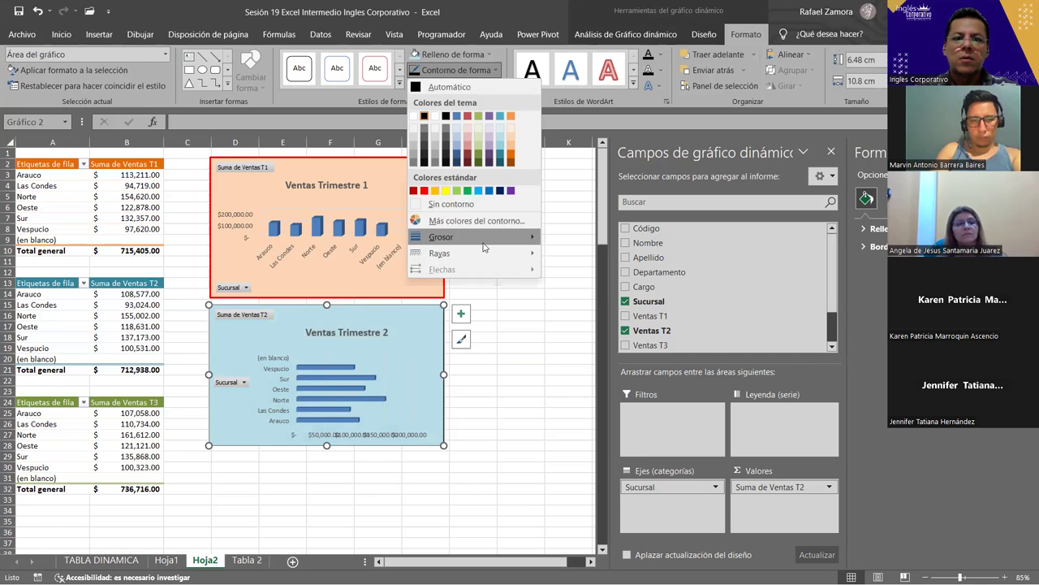
{"action": "mouse_move", "coordinate": [487, 236]}
{"action": "left_click", "coordinate": [494, 332]}
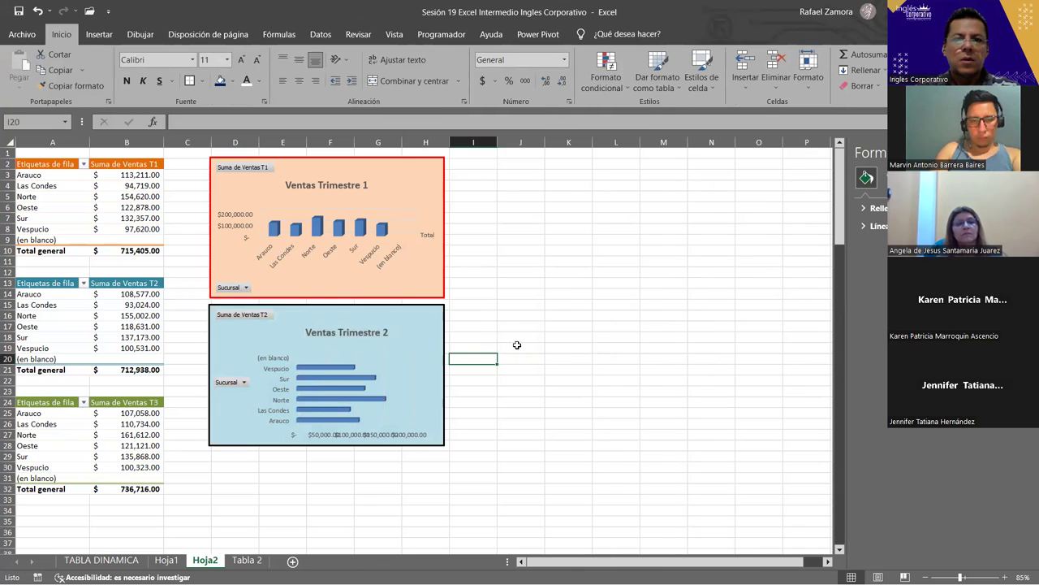
{"action": "left_click", "coordinate": [521, 486]}
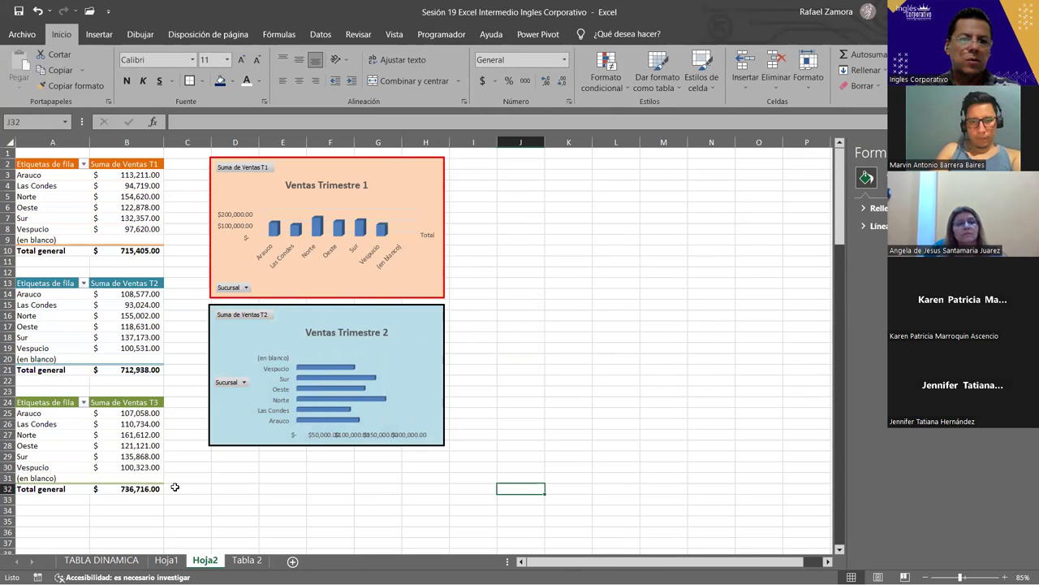
Insert a 3D pie pivot chart from the Ventas T3 pivot table.
{"action": "left_click", "coordinate": [105, 456]}
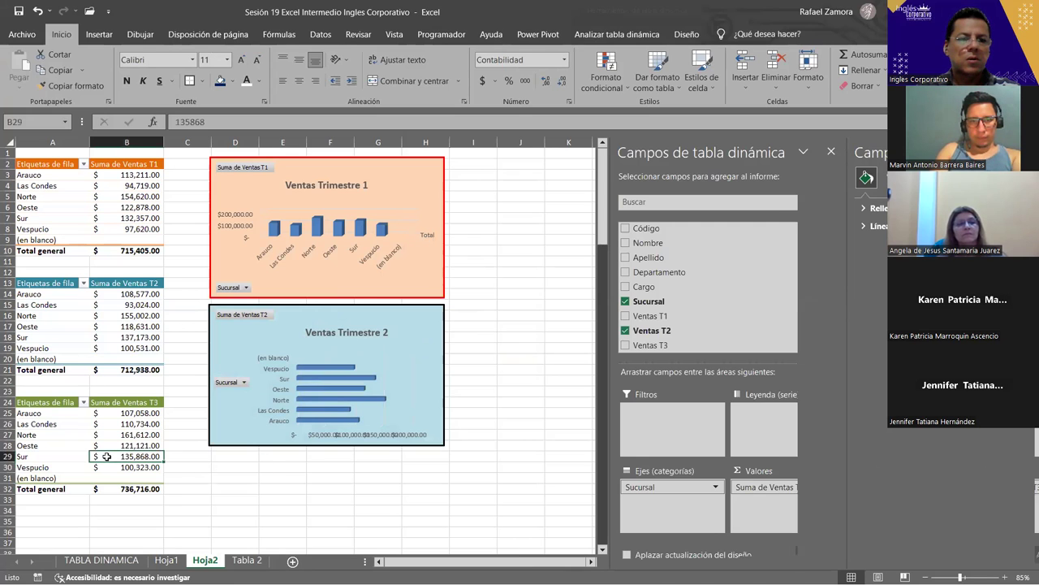
{"action": "left_click", "coordinate": [101, 36]}
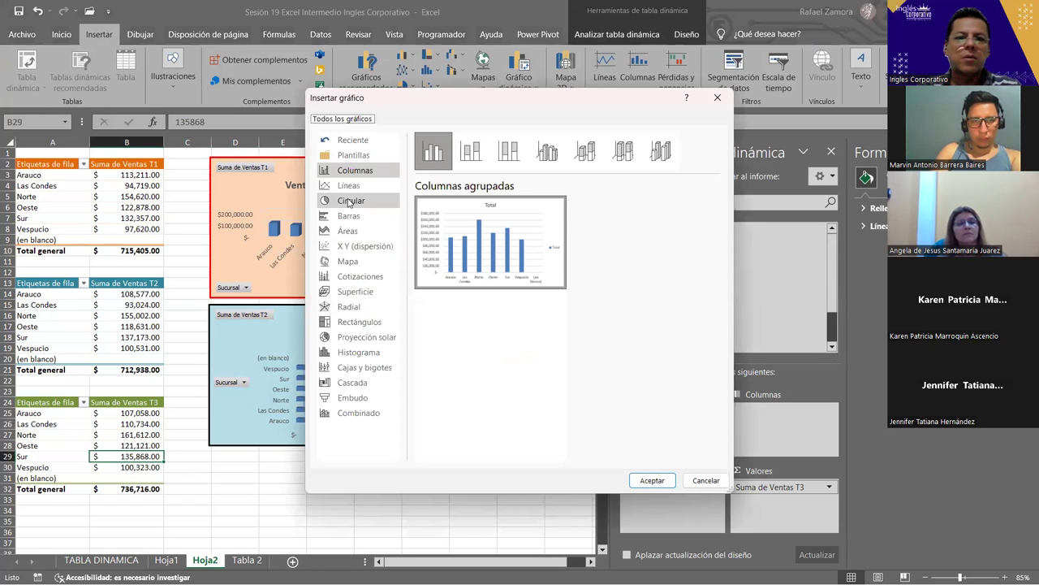
{"action": "left_click", "coordinate": [349, 200]}
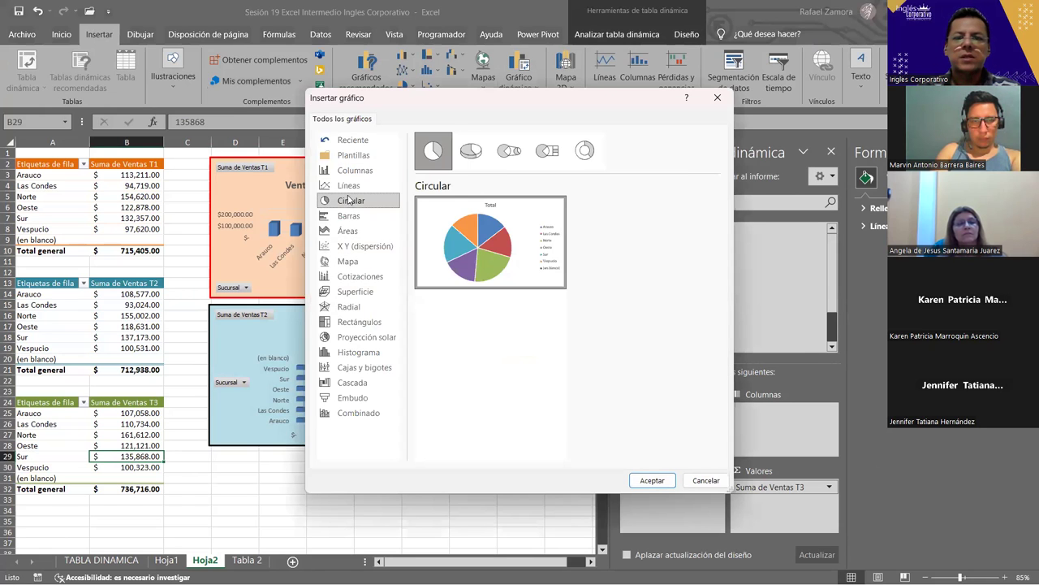
{"action": "left_click", "coordinate": [471, 153]}
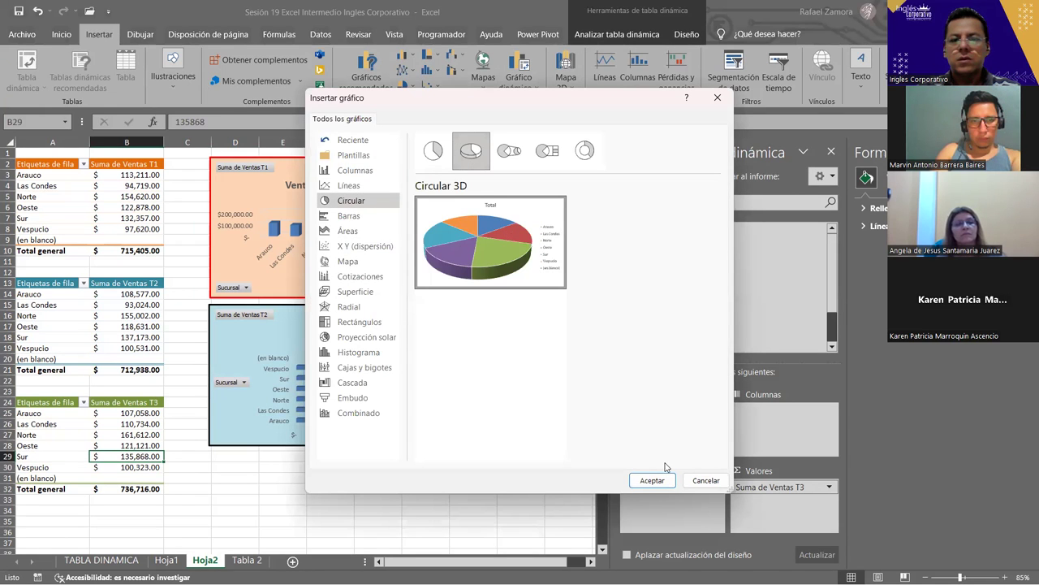
{"action": "key", "text": "Return"}
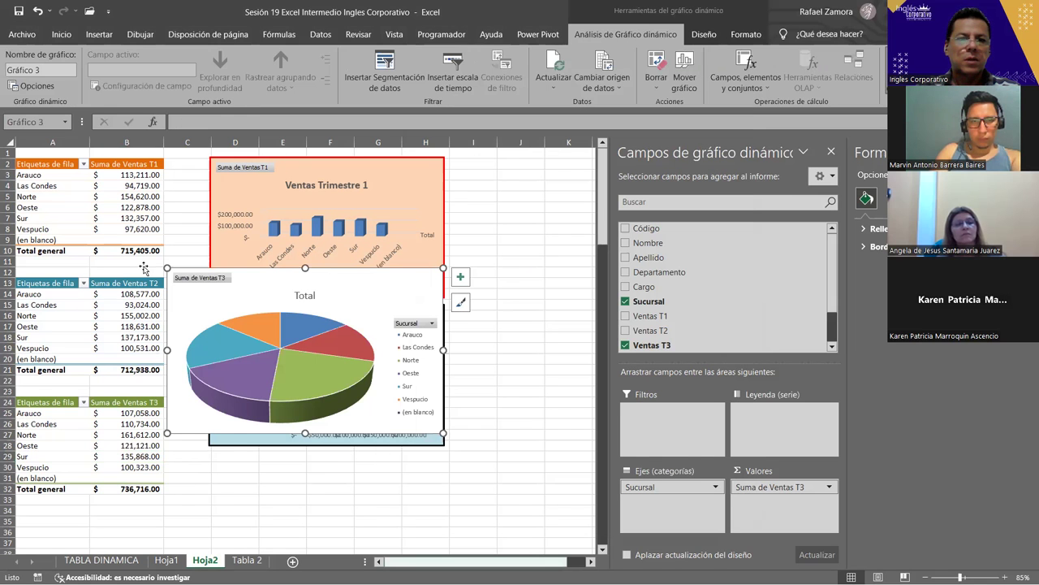
Shrink the pie chart slightly and move it beside the Ventas Trimestre 1 chart.
{"action": "scroll", "coordinate": [144, 268], "scroll_direction": "right", "scroll_amount": 1}
{"action": "left_click_drag", "start_coordinate": [144, 269], "coordinate": [186, 268]}
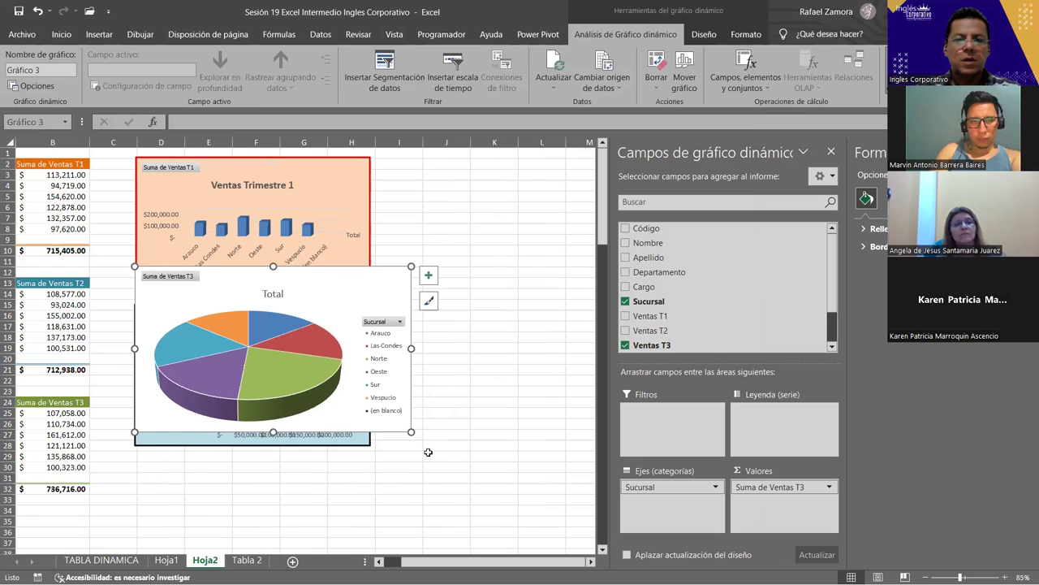
{"action": "left_click_drag", "start_coordinate": [411, 431], "coordinate": [370, 405]}
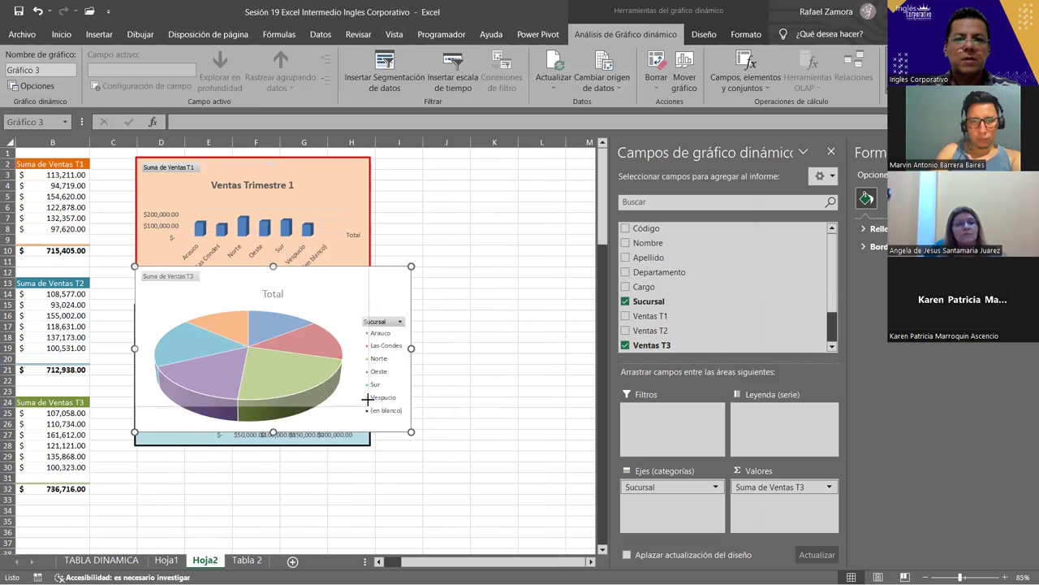
{"action": "left_click_drag", "start_coordinate": [338, 278], "coordinate": [578, 168]}
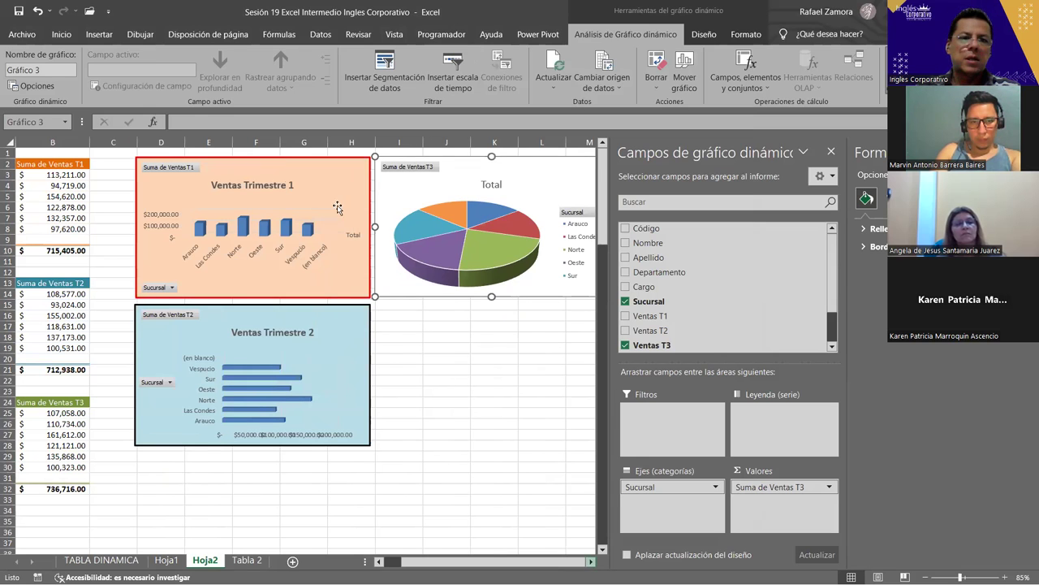
Title the pie chart 'Ventas Trimestre 3'.
{"action": "scroll", "coordinate": [371, 181], "scroll_direction": "right", "scroll_amount": 3}
{"action": "left_click", "coordinate": [371, 185]}
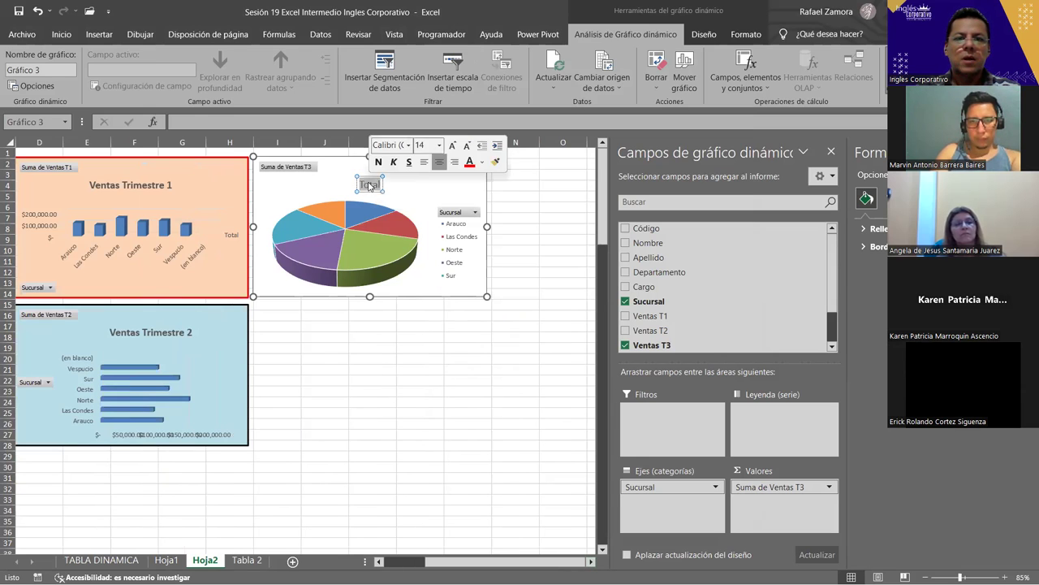
{"action": "type", "text": "Ventas"}
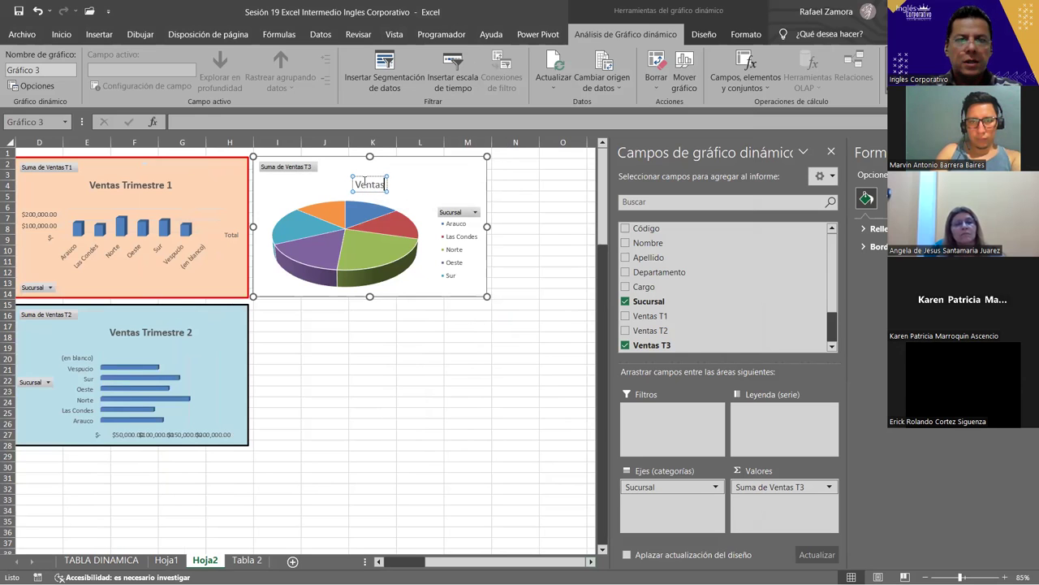
{"action": "type", "text": " Trimestre"}
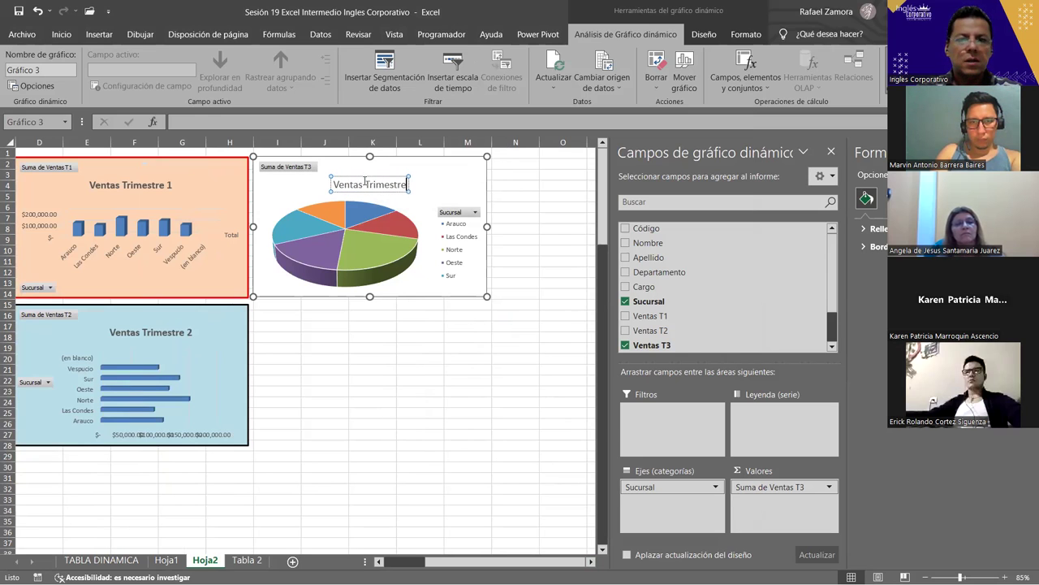
{"action": "type", "text": " 3"}
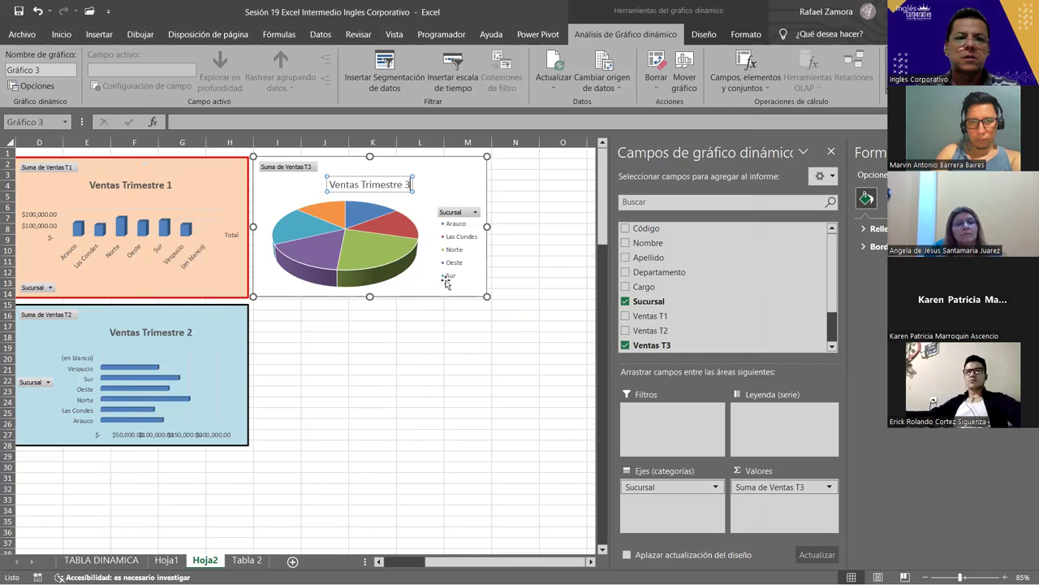
{"action": "left_click", "coordinate": [457, 161]}
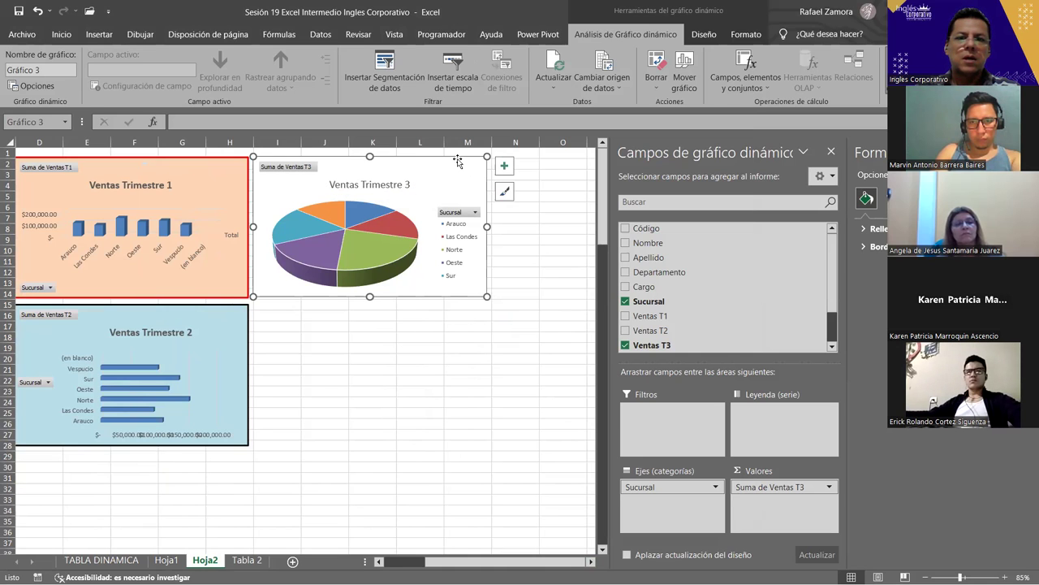
Give the pie chart a light green fill and a blue outline.
{"action": "left_click", "coordinate": [746, 34]}
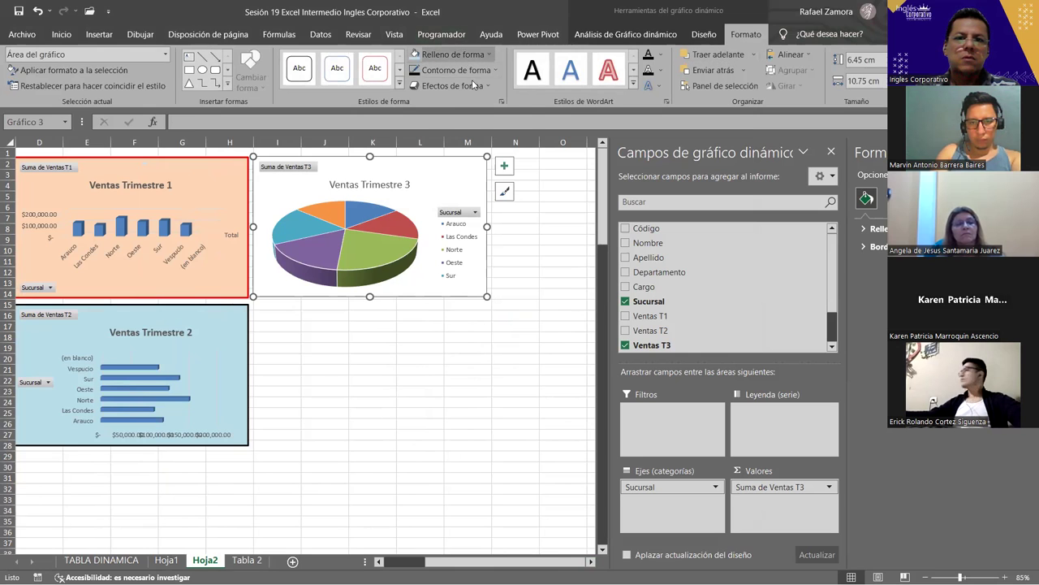
{"action": "left_click", "coordinate": [466, 57]}
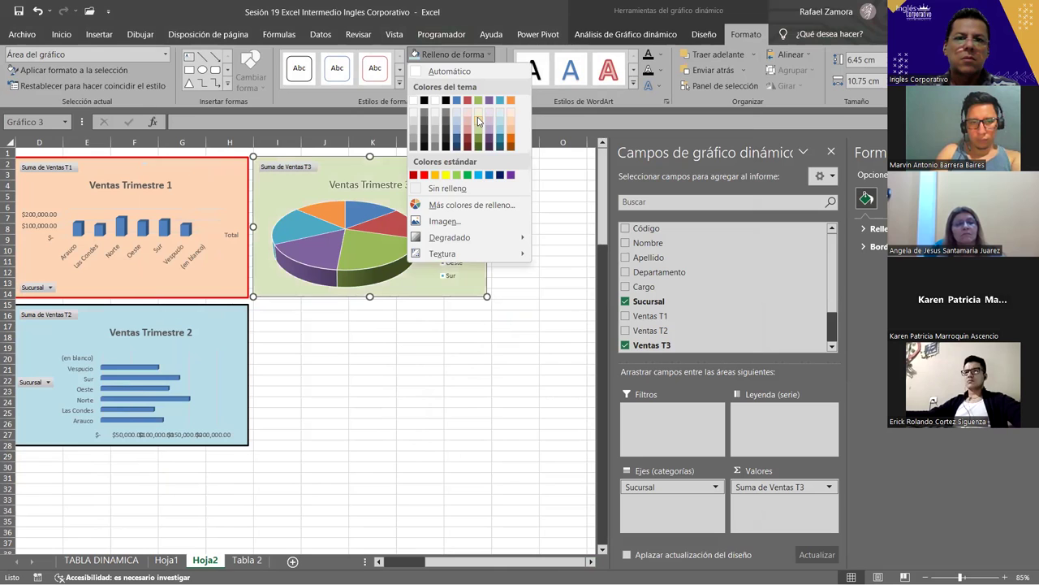
{"action": "left_click", "coordinate": [478, 121]}
{"action": "left_click", "coordinate": [455, 70]}
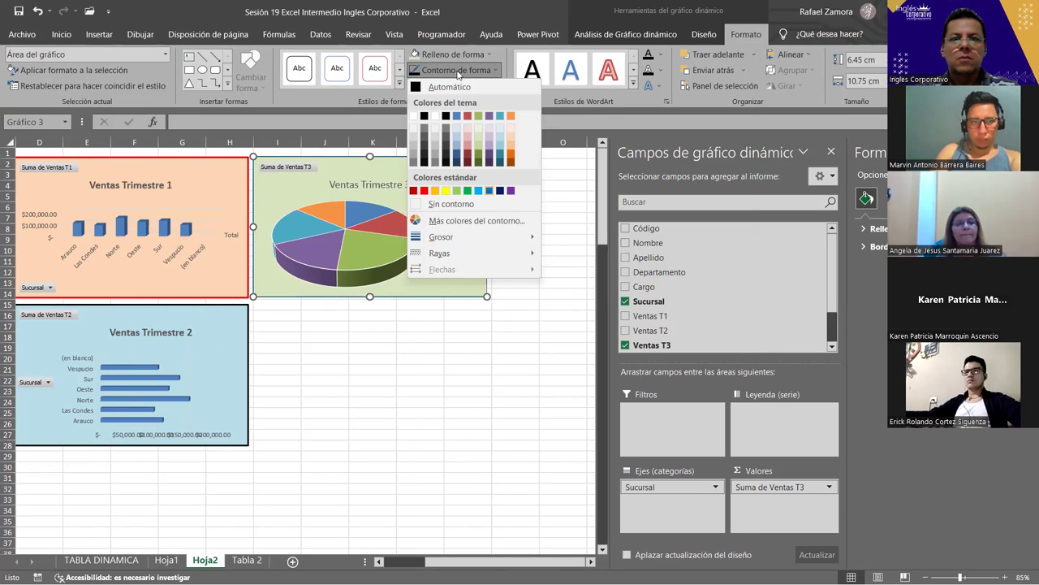
{"action": "mouse_move", "coordinate": [463, 240]}
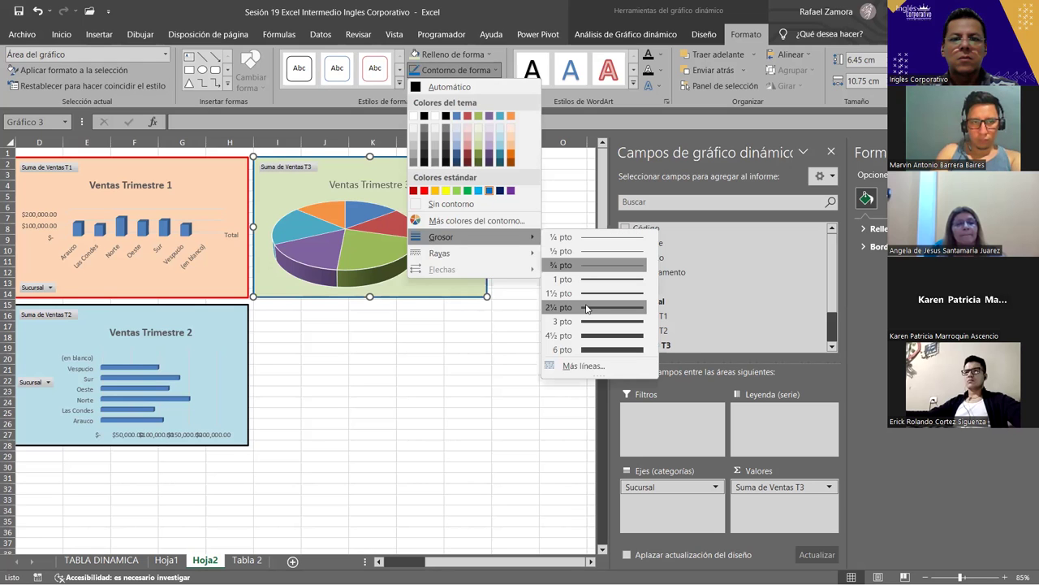
{"action": "key", "text": "Escape"}
{"action": "key", "text": "Escape"}
{"action": "key", "text": "Escape"}
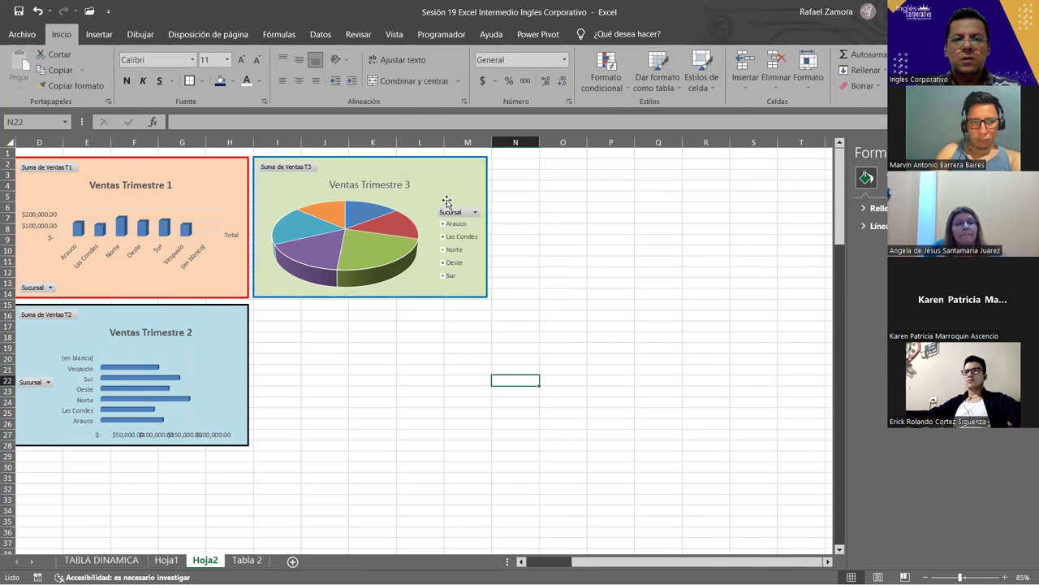
{"action": "left_click", "coordinate": [498, 173]}
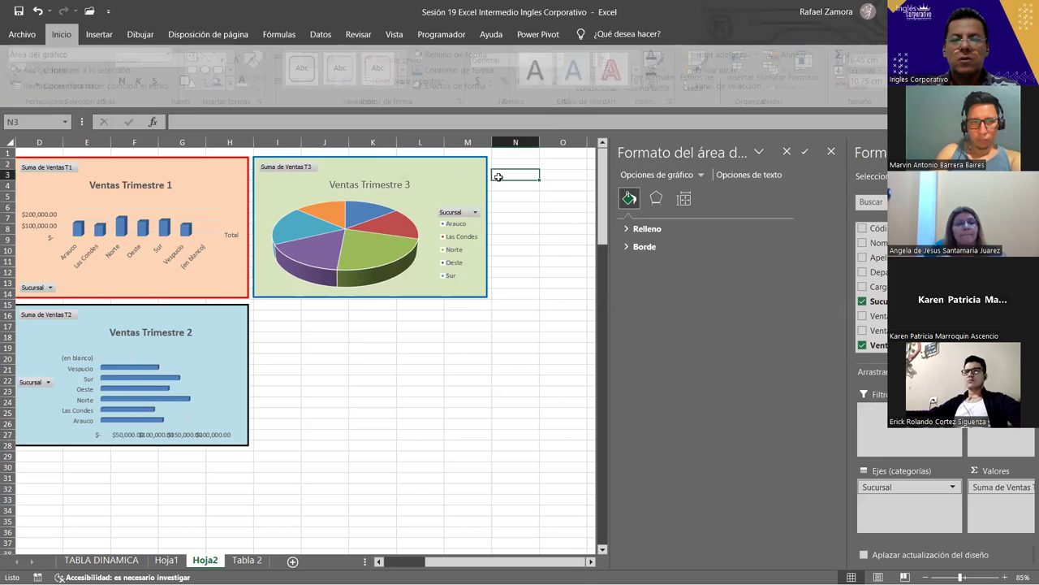
{"action": "left_click", "coordinate": [469, 171]}
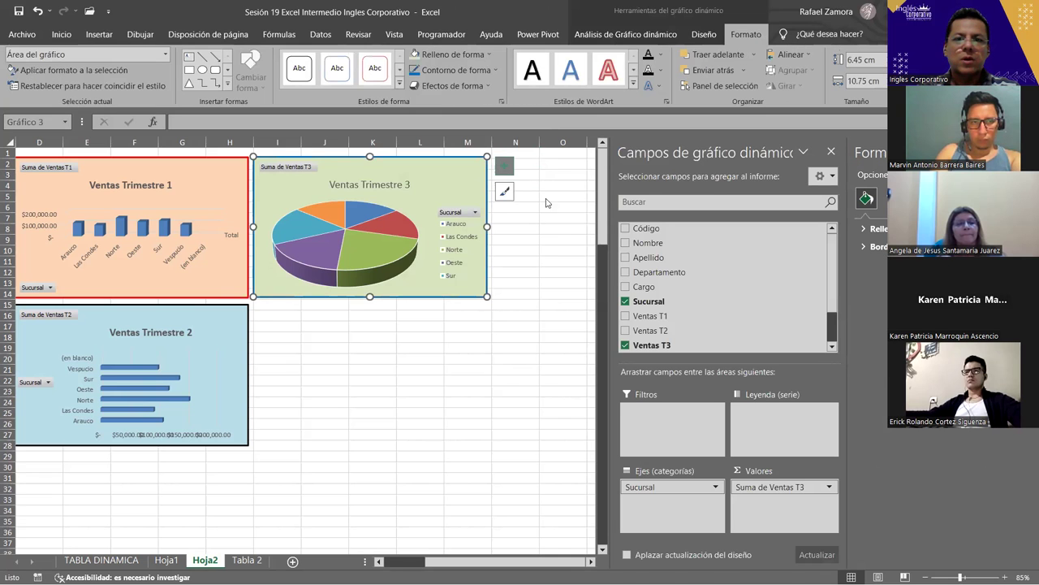
{"action": "left_click", "coordinate": [504, 166]}
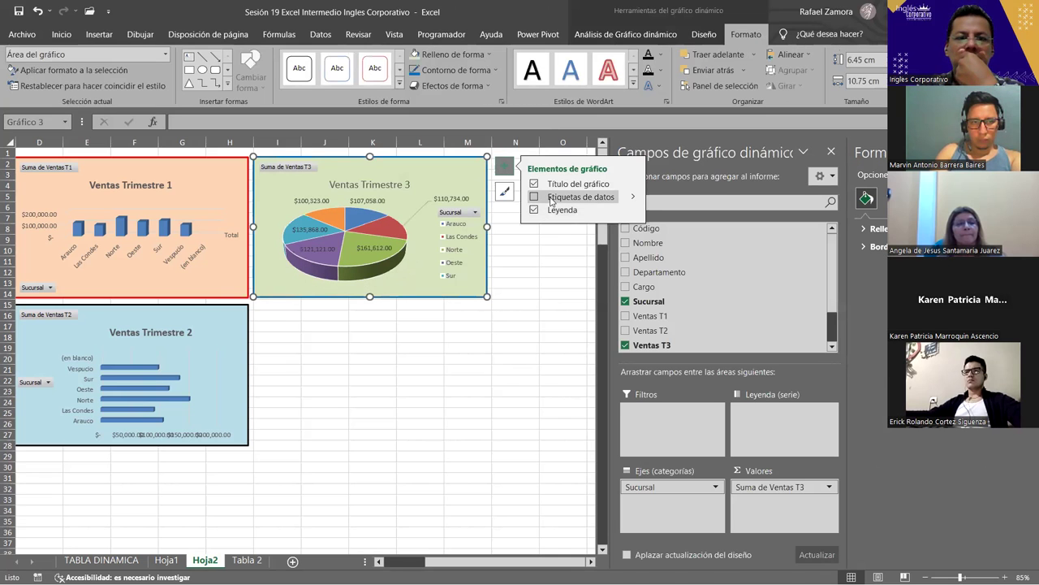
Add callout data labels to the pie slices and move the Las Condes label up.
{"action": "left_click", "coordinate": [634, 197]}
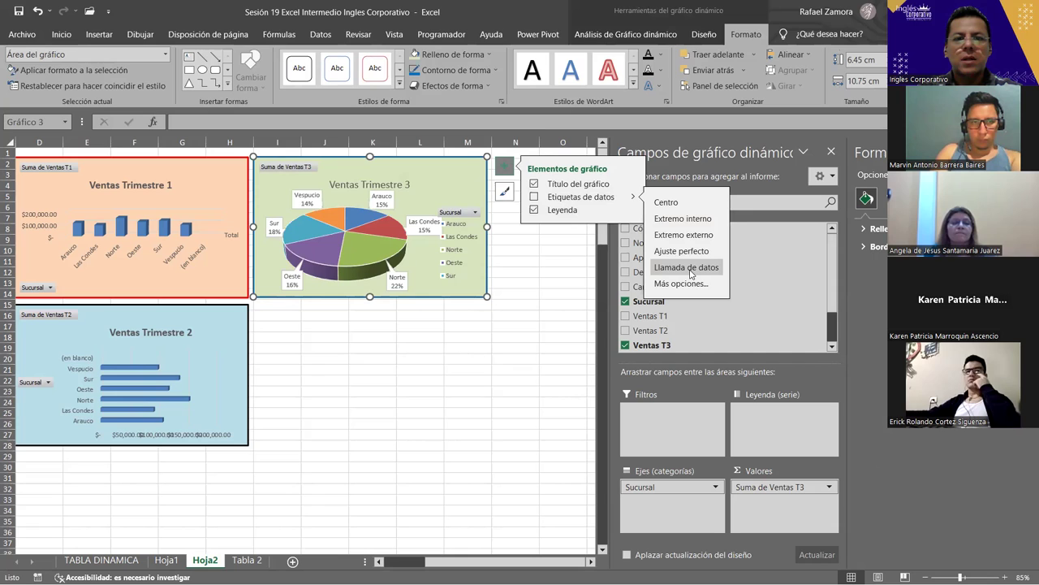
{"action": "left_click", "coordinate": [675, 272]}
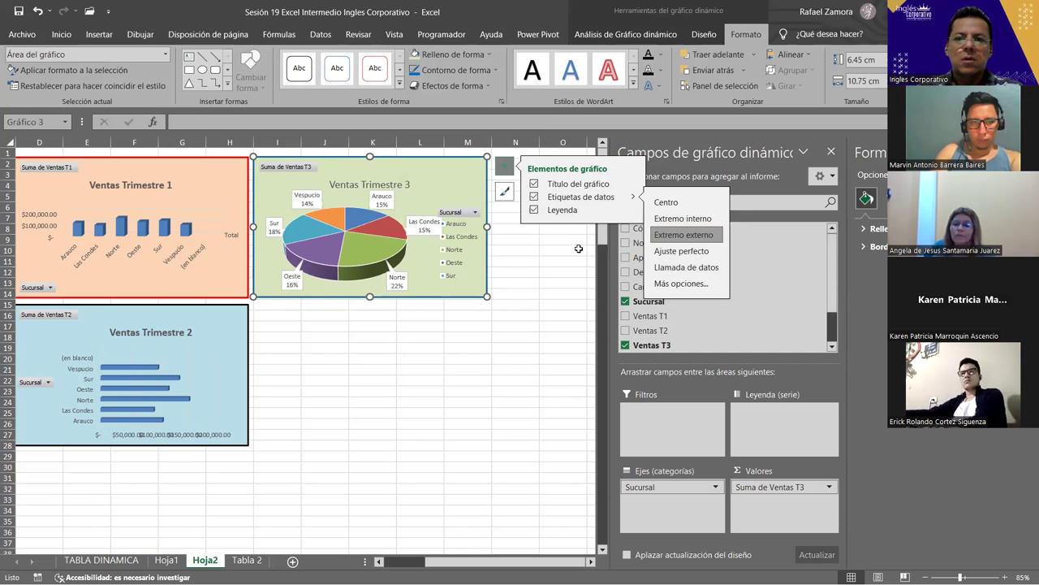
{"action": "key", "text": "Escape"}
{"action": "key", "text": "Escape"}
{"action": "left_click", "coordinate": [437, 222]}
{"action": "left_click", "coordinate": [433, 218]}
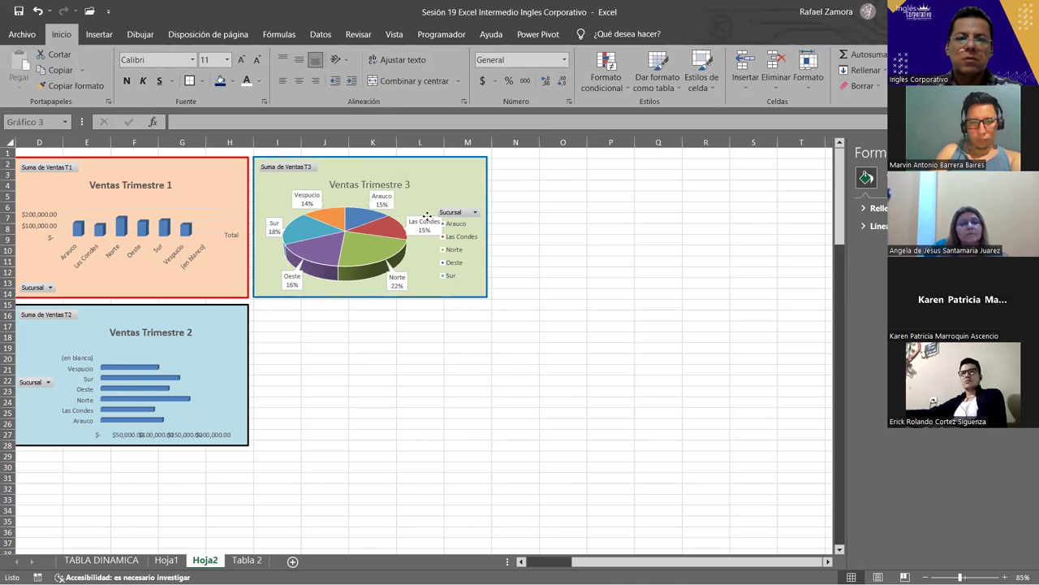
{"action": "left_click_drag", "start_coordinate": [433, 212], "coordinate": [431, 193]}
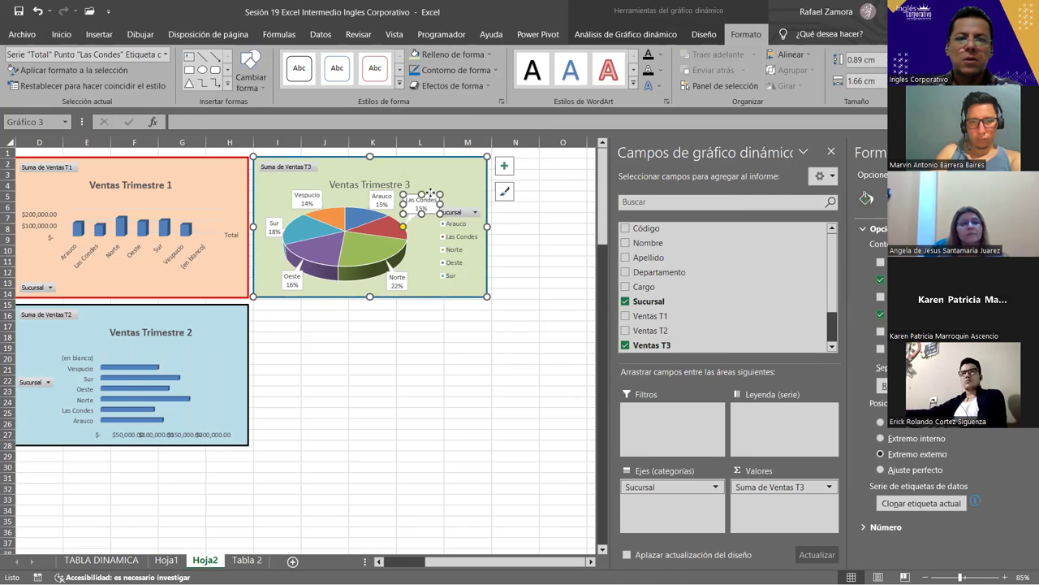
Close the shape formatting pane and click away from the chart to an empty cell.
{"action": "left_click", "coordinate": [519, 241]}
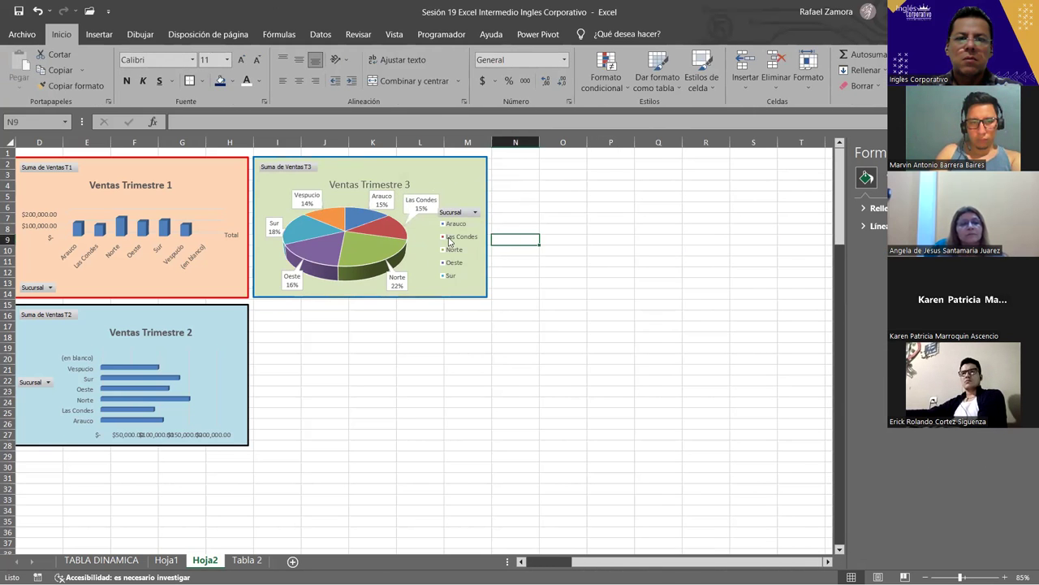
{"action": "left_click", "coordinate": [485, 359]}
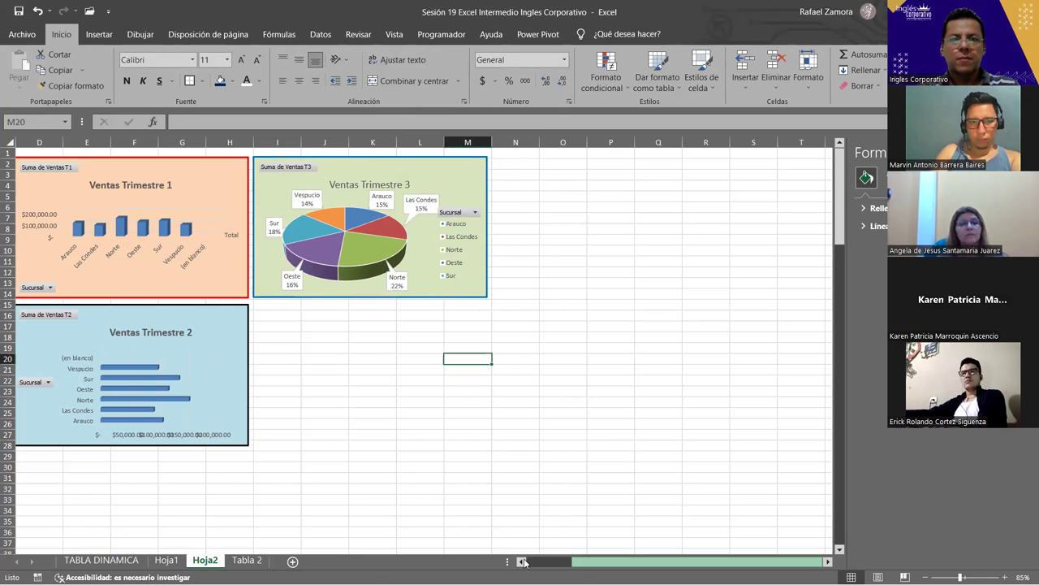
{"action": "left_click_drag", "start_coordinate": [591, 562], "coordinate": [560, 562]}
{"action": "left_click", "coordinate": [95, 209]}
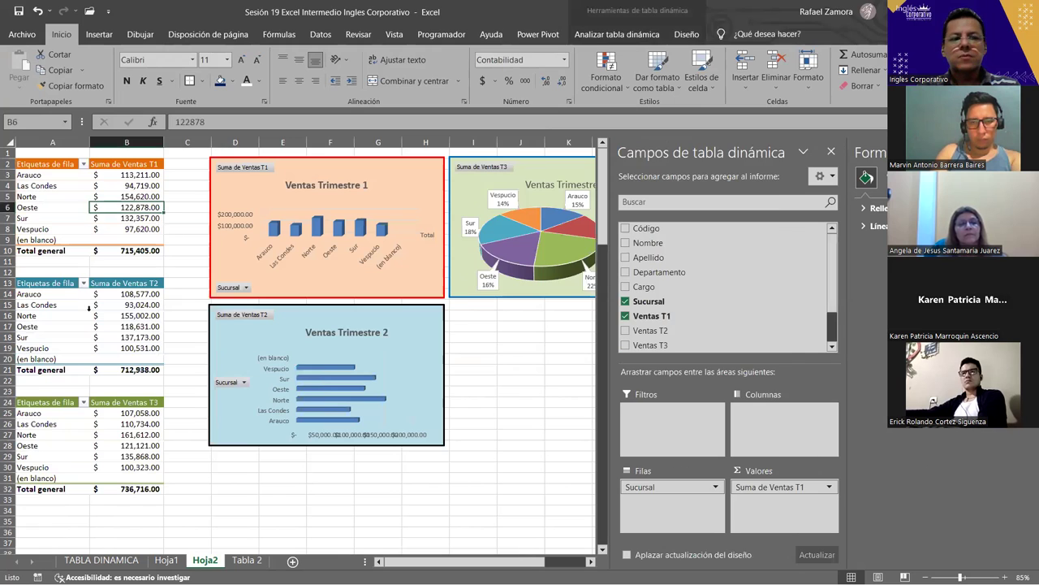
{"action": "left_click", "coordinate": [127, 435]}
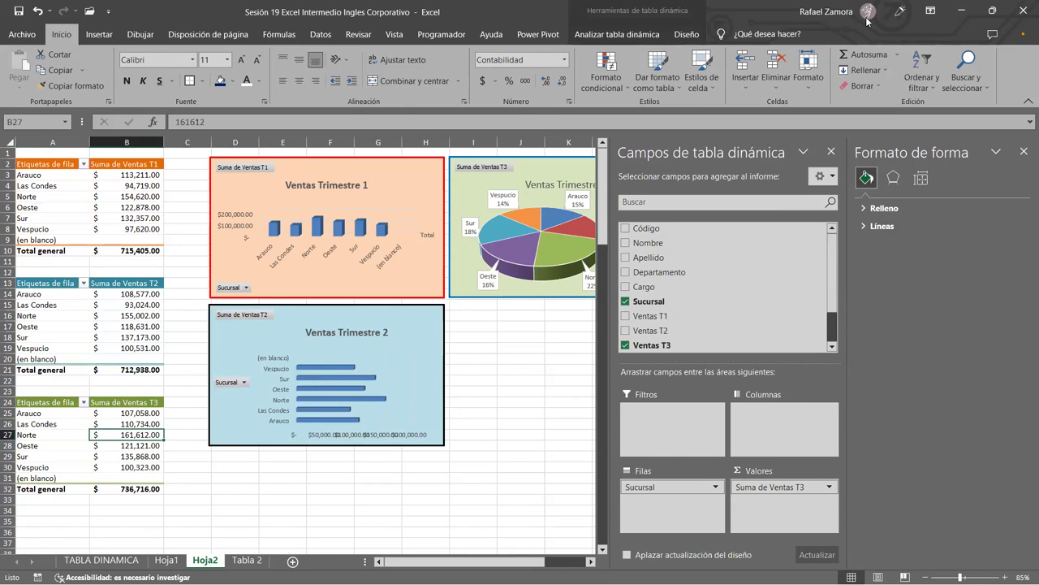
{"action": "left_click", "coordinate": [1022, 152]}
{"action": "left_click", "coordinate": [559, 372]}
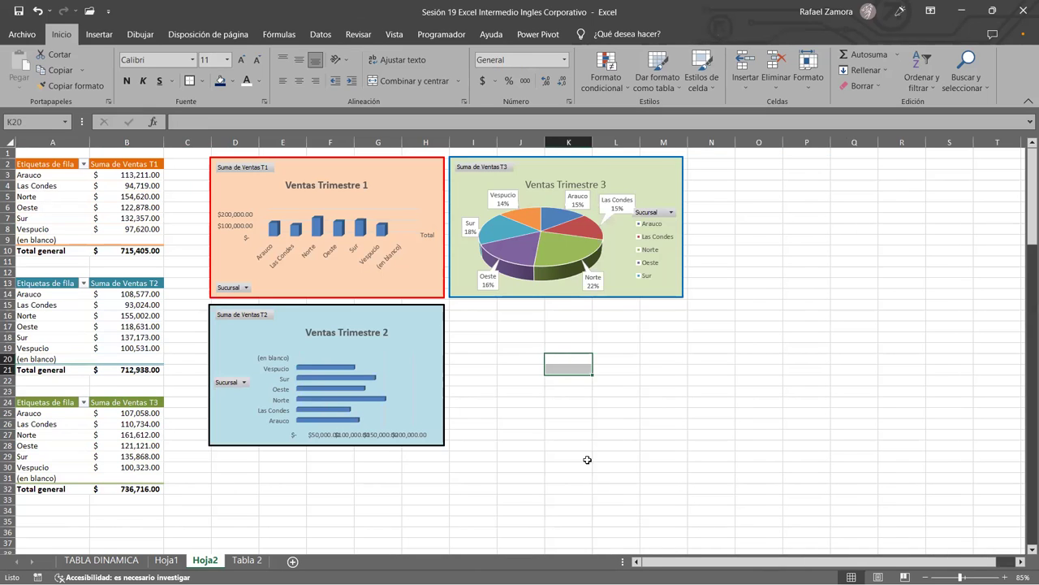
{"action": "left_click", "coordinate": [605, 445]}
Filter the first pivot table to exclude the Norte and Vespucio branches.
{"action": "left_click", "coordinate": [616, 532]}
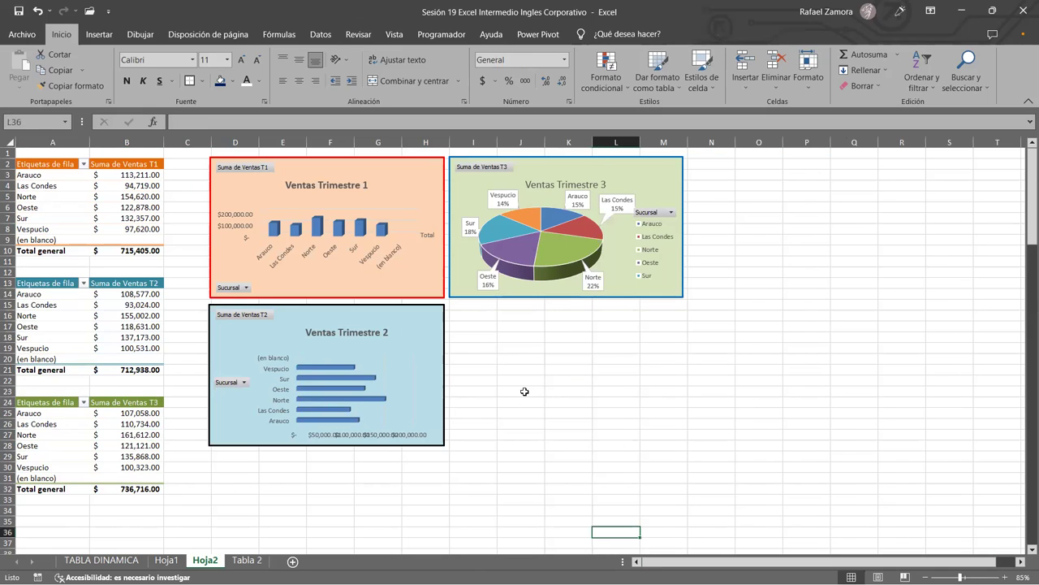
{"action": "left_click", "coordinate": [133, 213]}
{"action": "left_click", "coordinate": [130, 294]}
{"action": "left_click", "coordinate": [130, 424]}
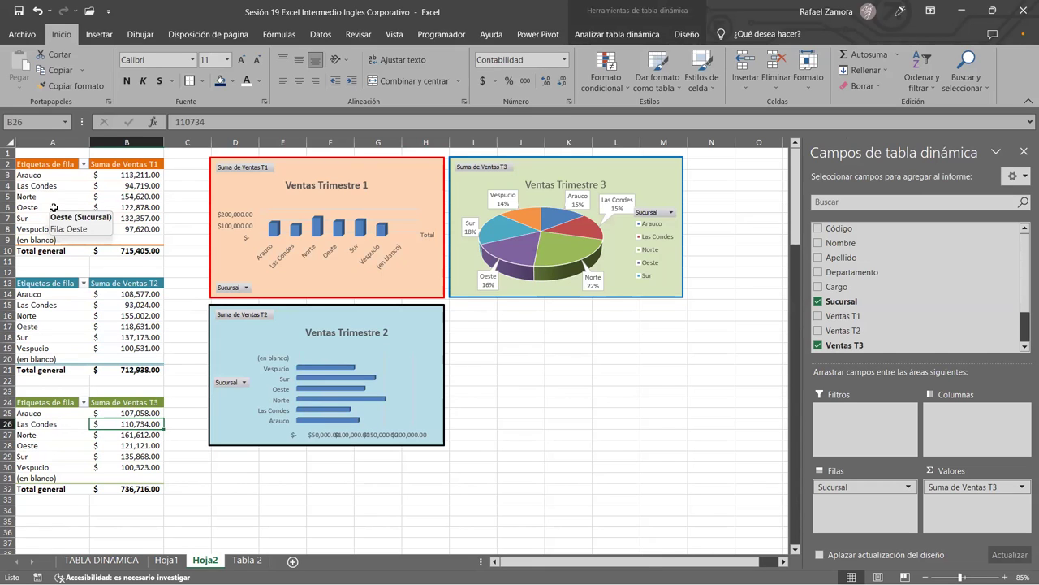
{"action": "left_click", "coordinate": [86, 165]}
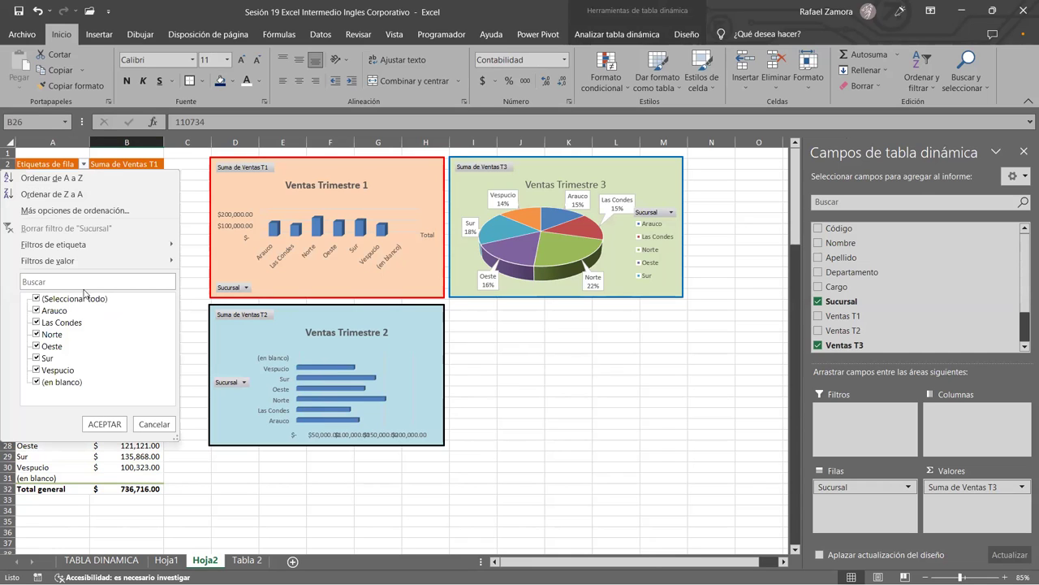
{"action": "left_click", "coordinate": [37, 334]}
{"action": "left_click", "coordinate": [37, 371]}
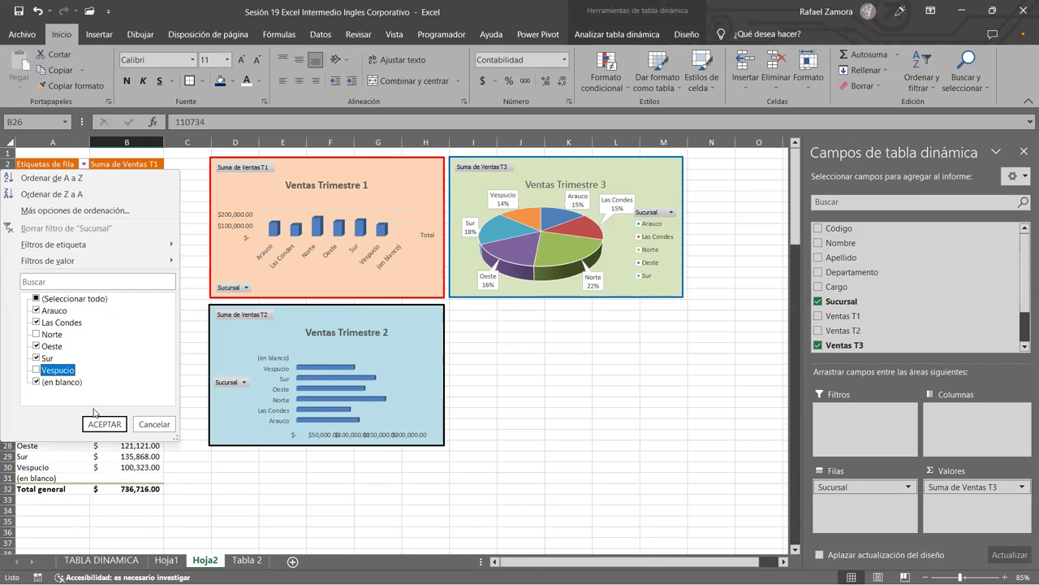
{"action": "left_click", "coordinate": [113, 421]}
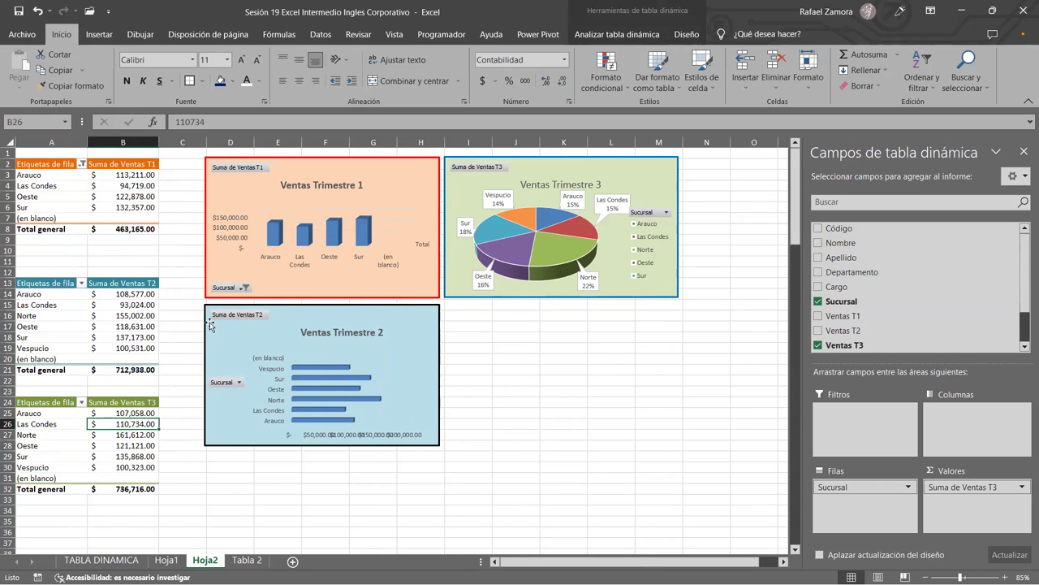
Filter the second pivot table to exclude Arauco, Vespucio and Norte.
{"action": "left_click", "coordinate": [81, 284]}
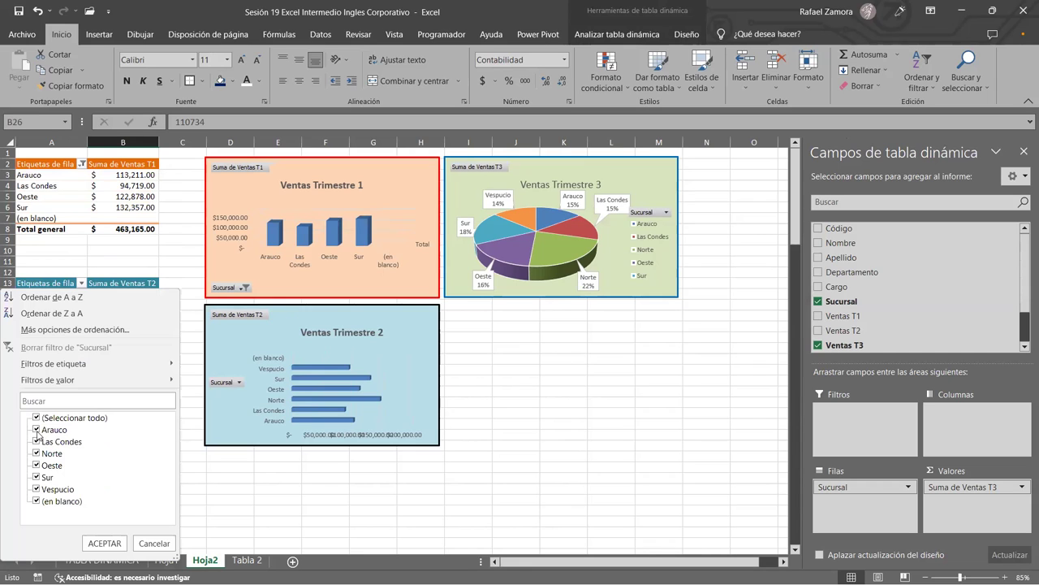
{"action": "left_click", "coordinate": [36, 428]}
{"action": "left_click", "coordinate": [35, 489]}
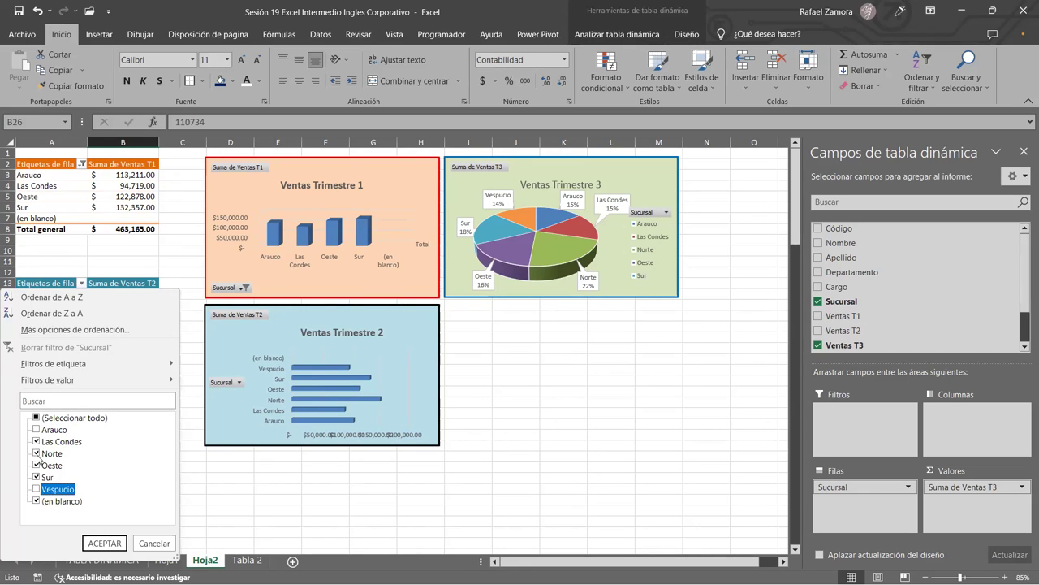
{"action": "left_click", "coordinate": [35, 453]}
{"action": "left_click", "coordinate": [101, 539]}
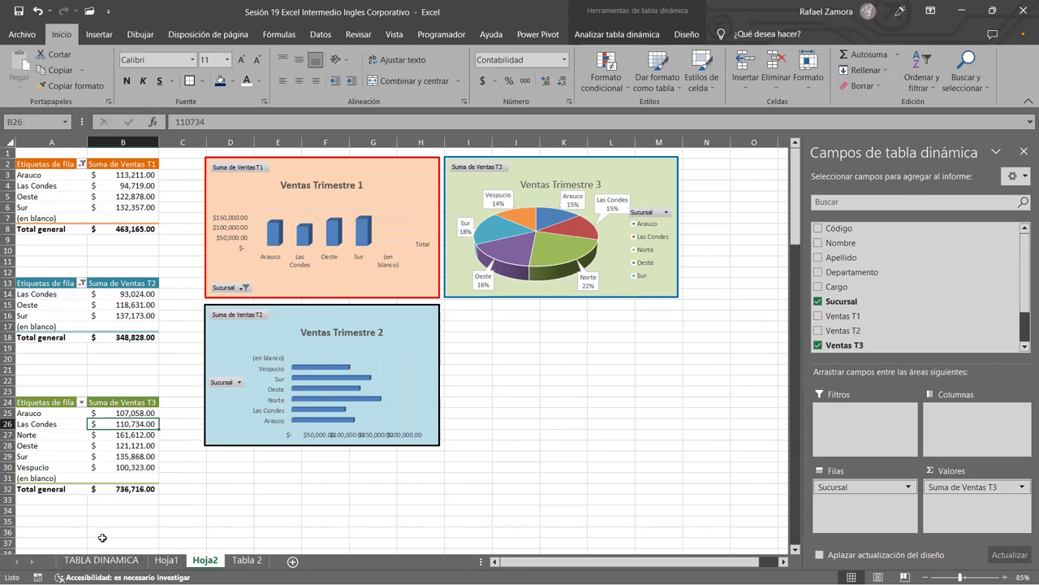
Filter the T3 pivot table to exclude Las Condes and Oeste.
{"action": "left_click", "coordinate": [89, 445]}
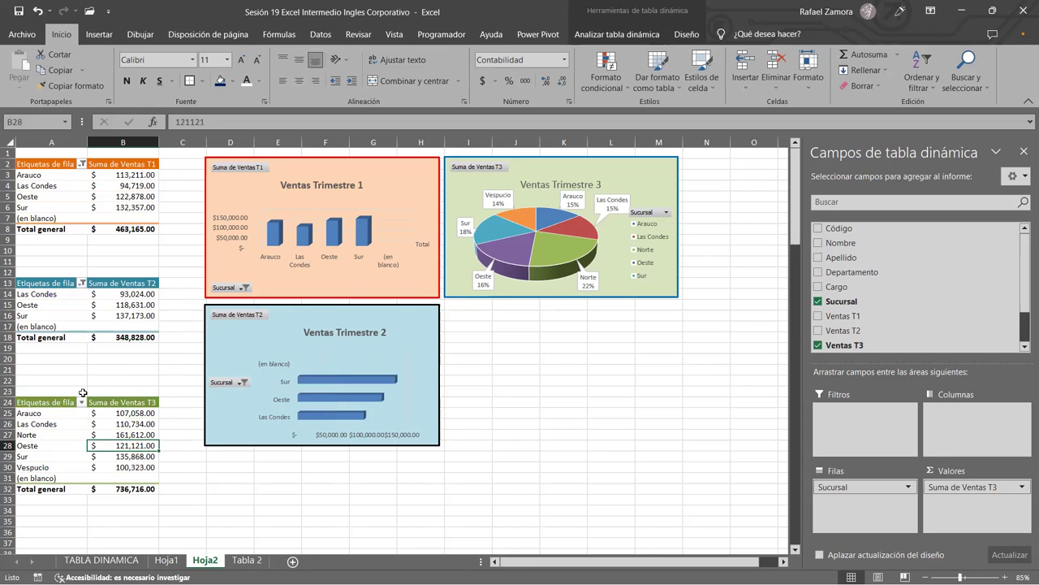
{"action": "left_click", "coordinate": [80, 402]}
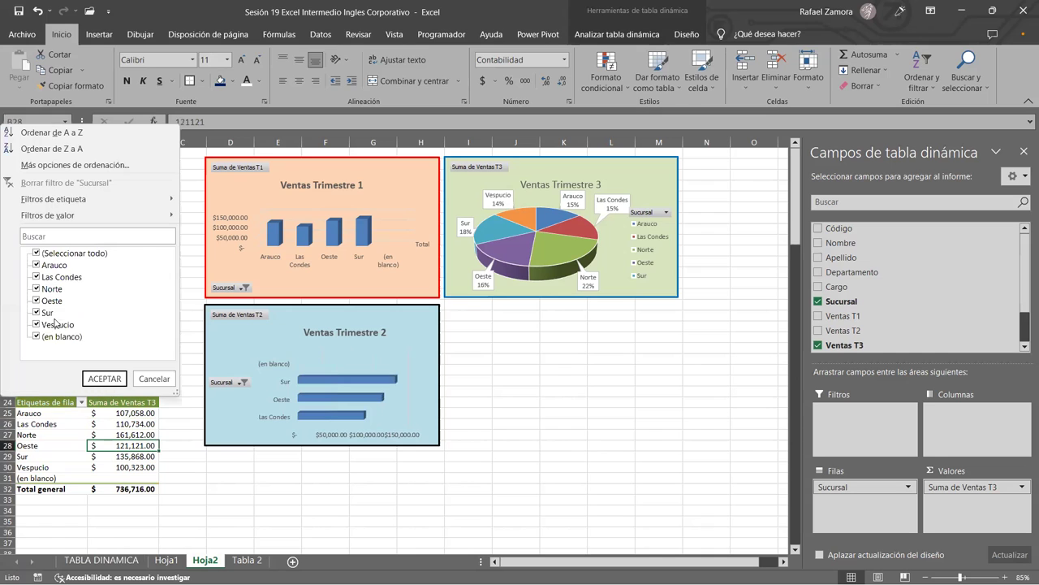
{"action": "left_click", "coordinate": [37, 277]}
{"action": "left_click", "coordinate": [37, 301]}
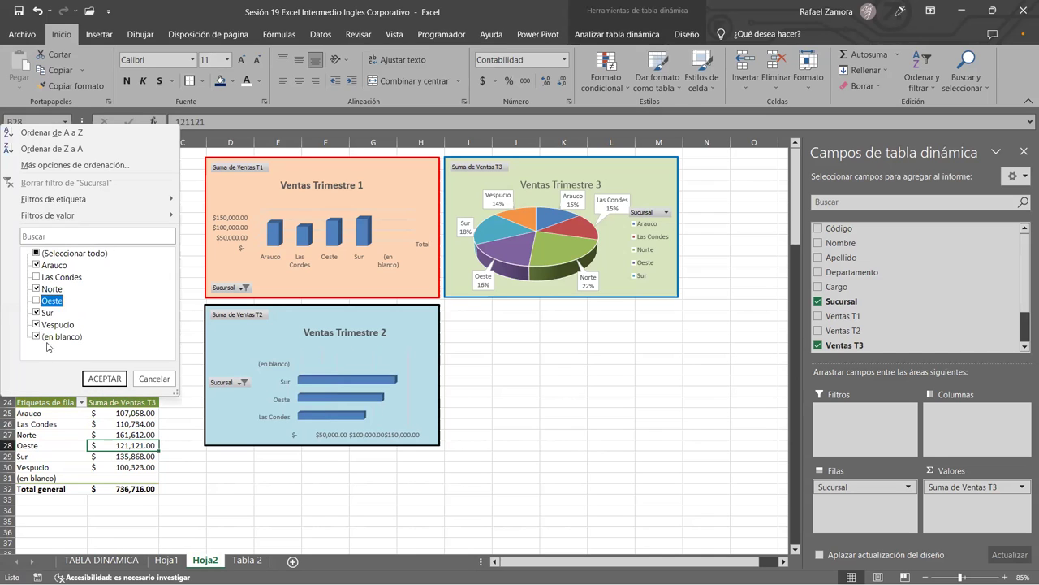
{"action": "left_click", "coordinate": [117, 378]}
{"action": "left_click", "coordinate": [603, 368]}
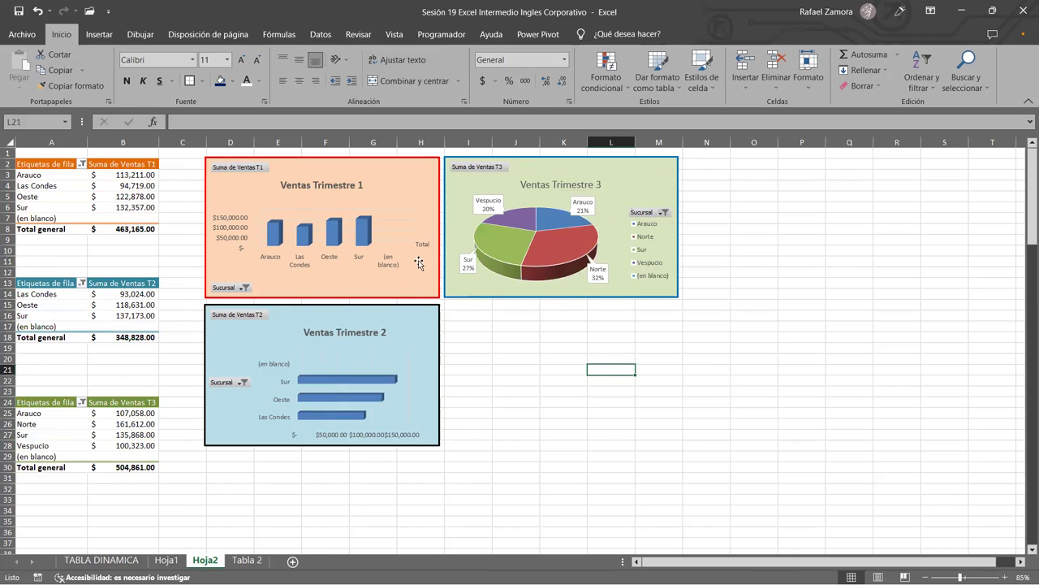
{"action": "left_click", "coordinate": [84, 195]}
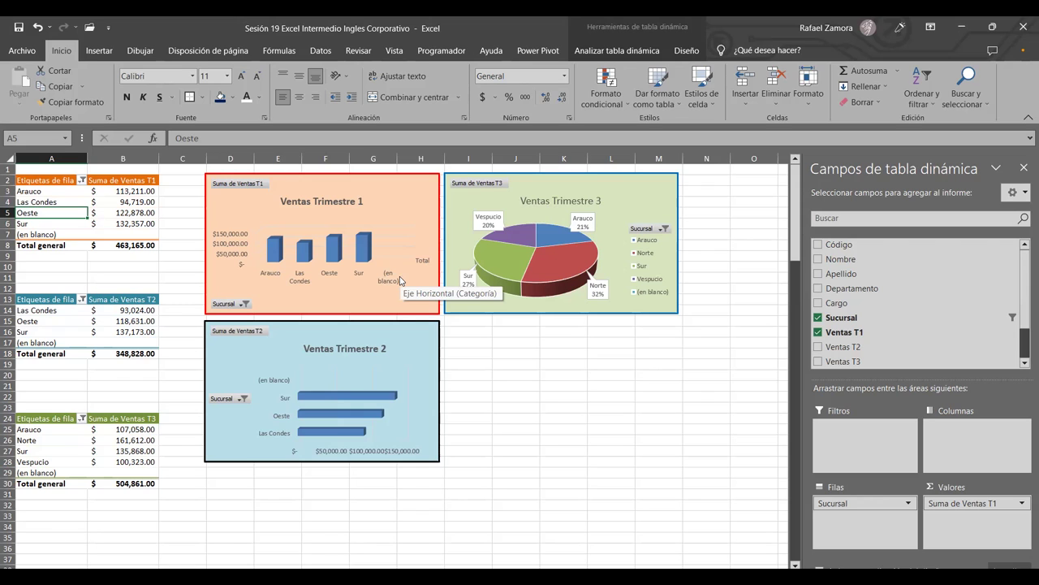
{"action": "left_click", "coordinate": [583, 440]}
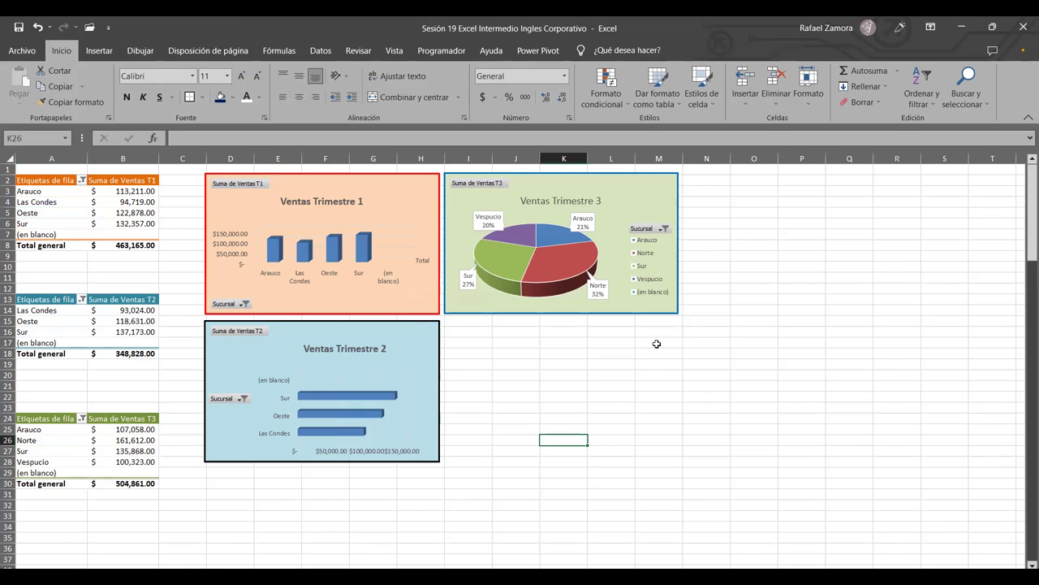
{"action": "left_click", "coordinate": [658, 373]}
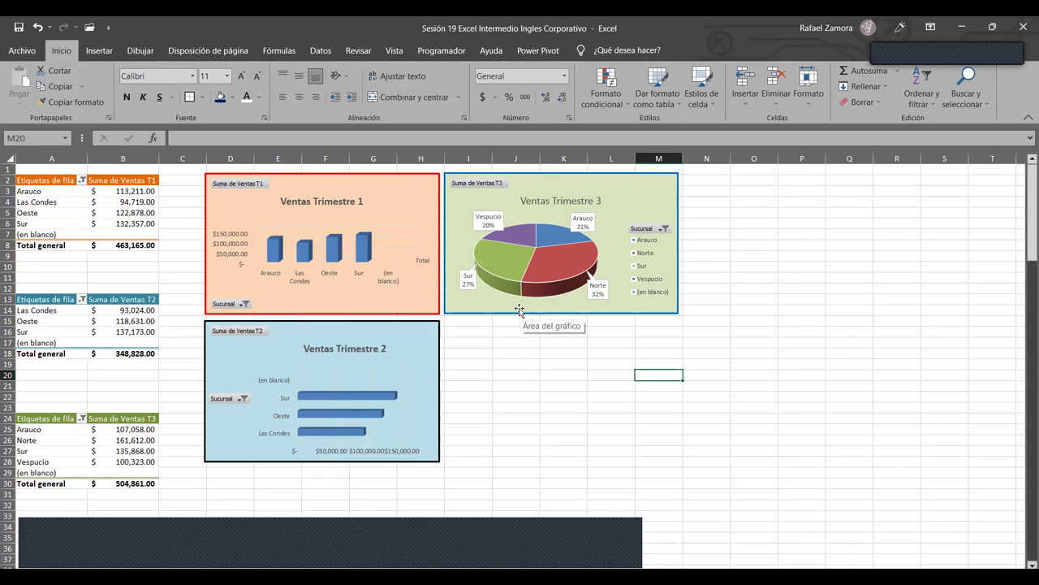
{"action": "left_click", "coordinate": [564, 482]}
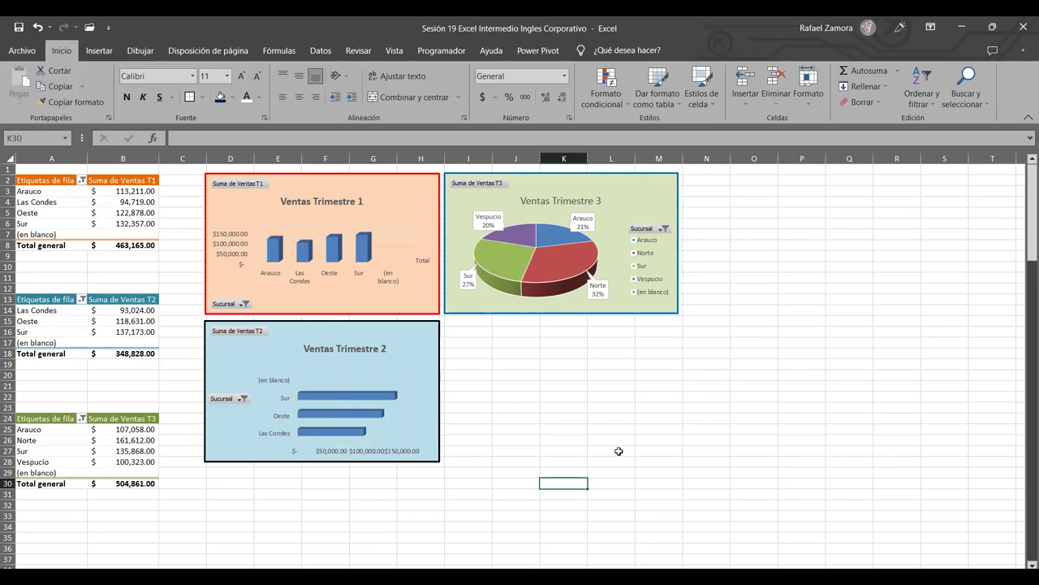
{"action": "left_click", "coordinate": [699, 428]}
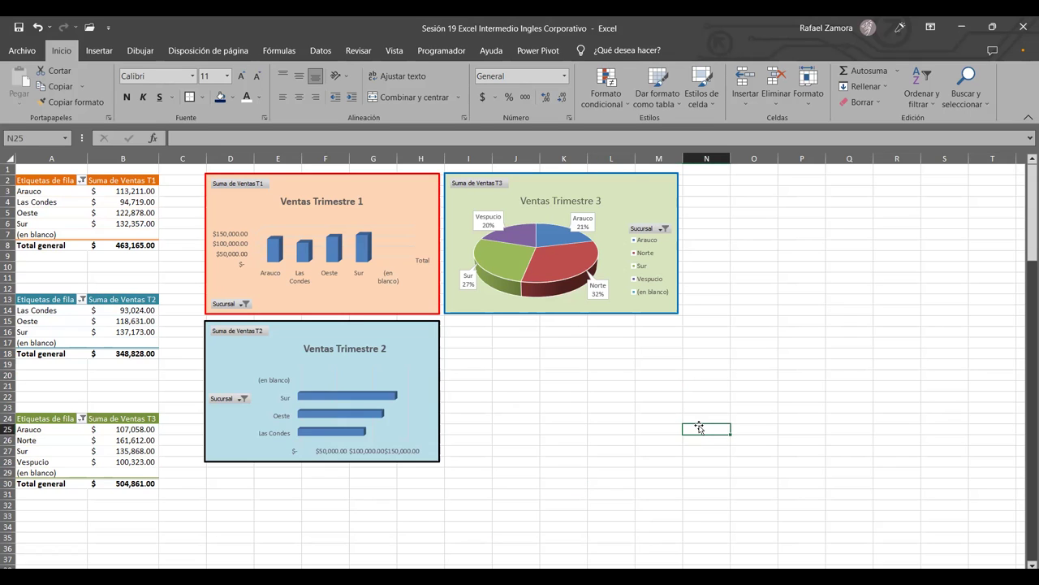
{"action": "scroll", "coordinate": [709, 419], "scroll_direction": "down", "scroll_amount": 1}
{"action": "scroll", "coordinate": [804, 429], "scroll_direction": "up", "scroll_amount": 1}
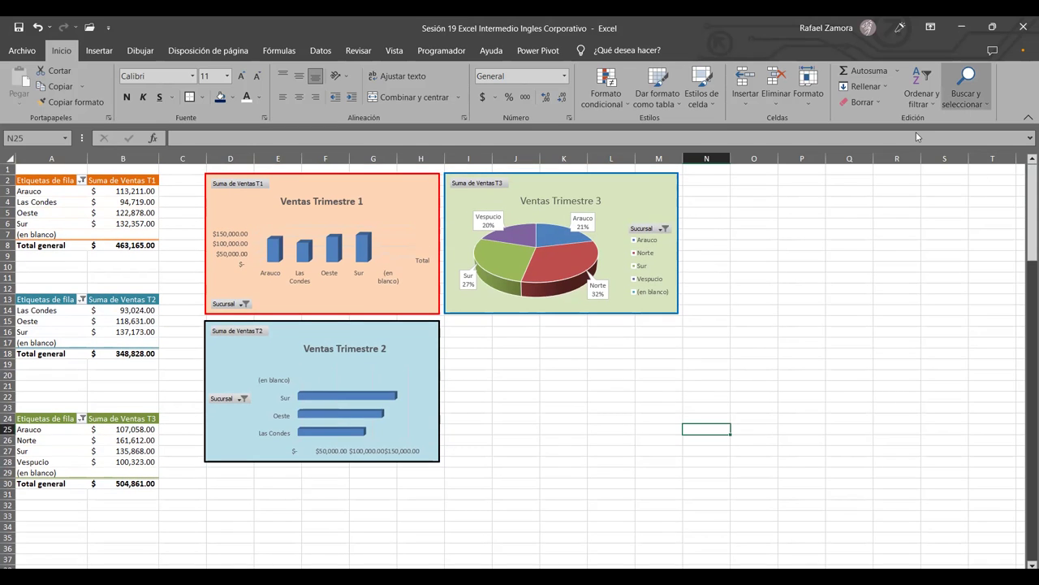
{"action": "left_click", "coordinate": [745, 396]}
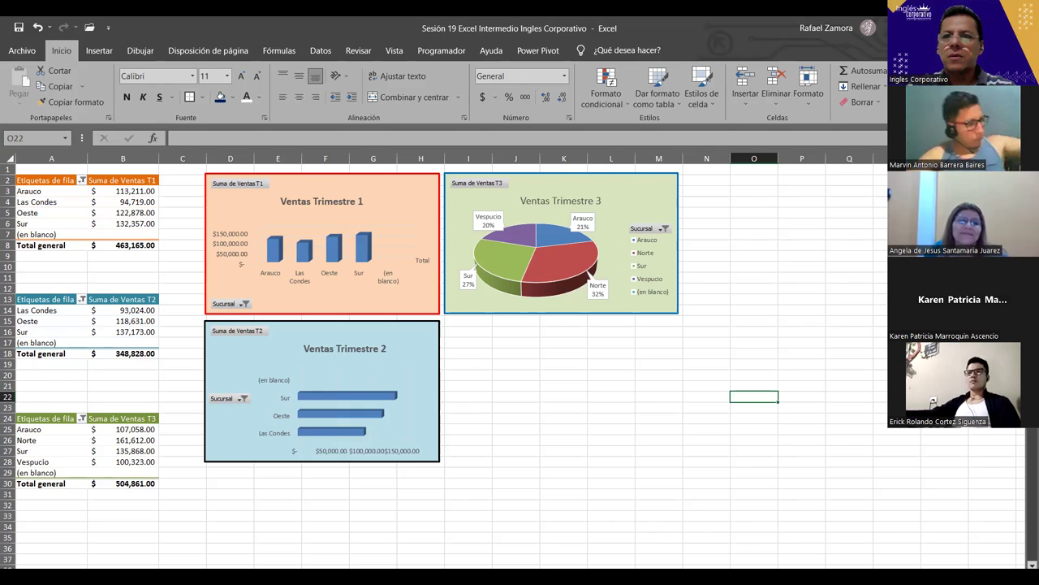
{"action": "left_click_drag", "start_coordinate": [587, 175], "coordinate": [587, 175]}
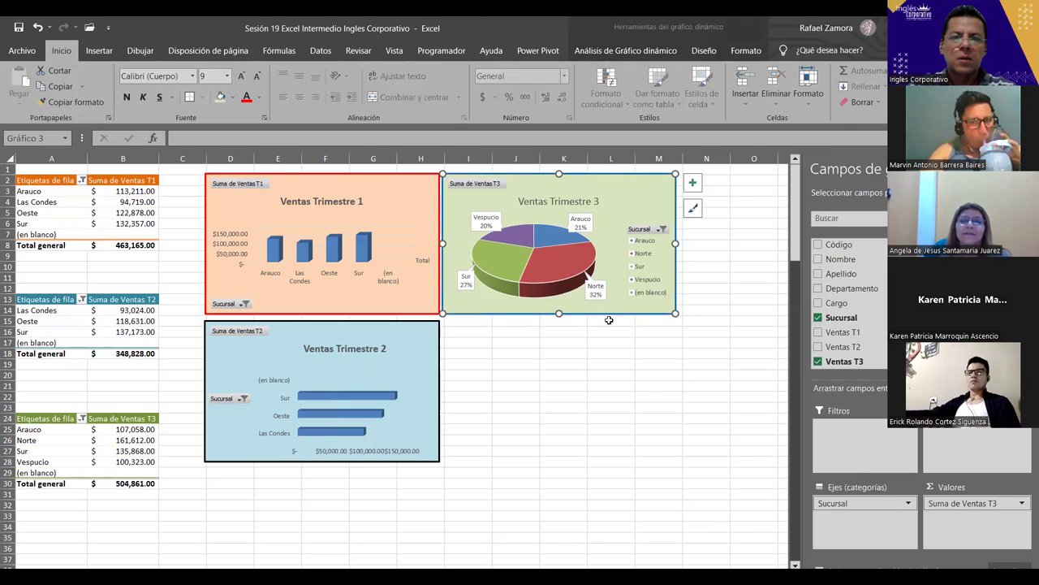
{"action": "left_click", "coordinate": [663, 372]}
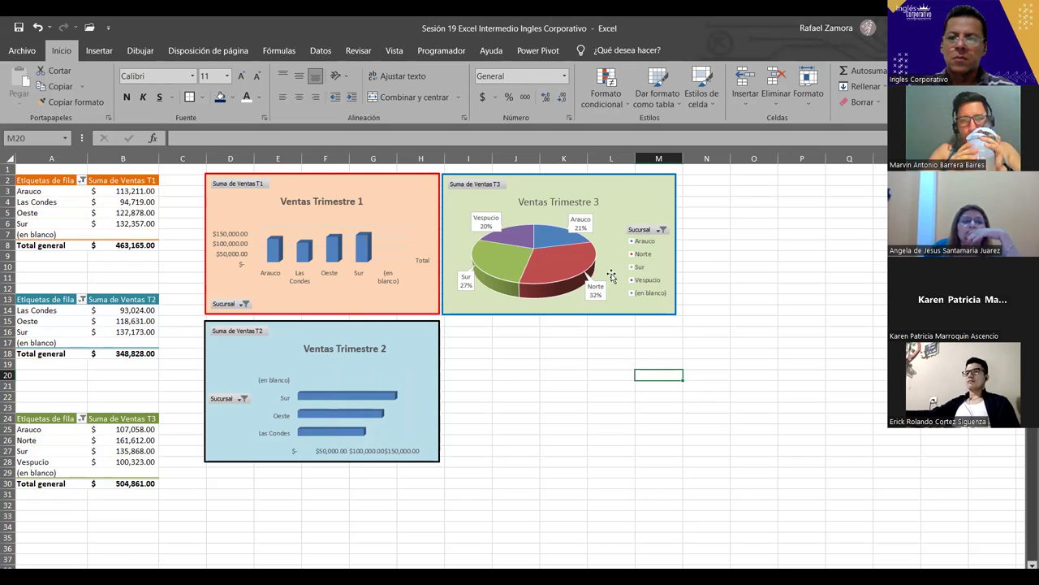
{"action": "scroll", "coordinate": [620, 325], "scroll_direction": "down", "scroll_amount": 1}
{"action": "scroll", "coordinate": [663, 406], "scroll_direction": "down", "scroll_amount": 1}
{"action": "scroll", "coordinate": [664, 406], "scroll_direction": "up", "scroll_amount": 2}
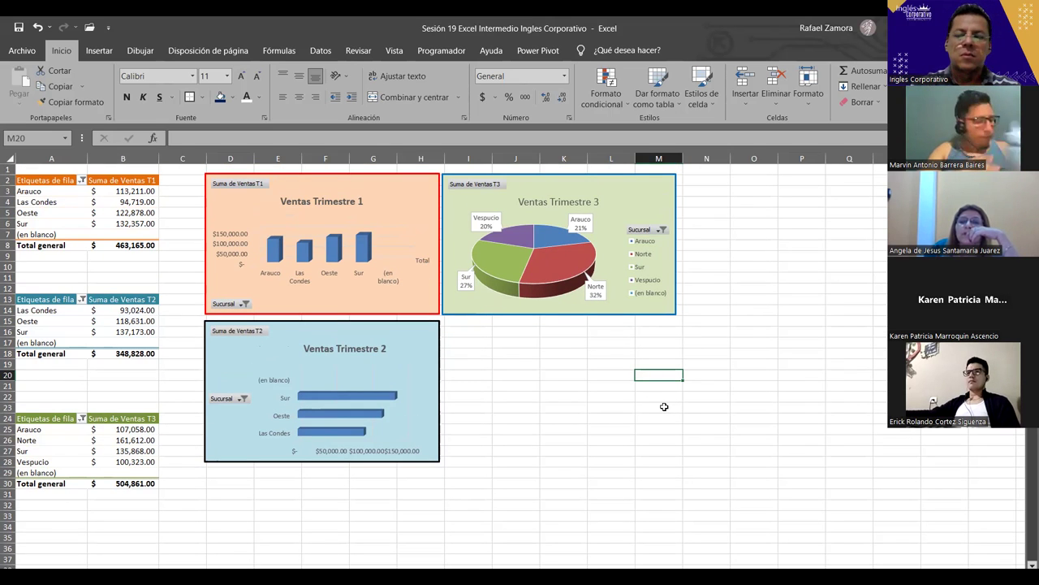
Insert a red-outlined WordArt text box reading 'EN PRACTICA'.
{"action": "left_click", "coordinate": [99, 50]}
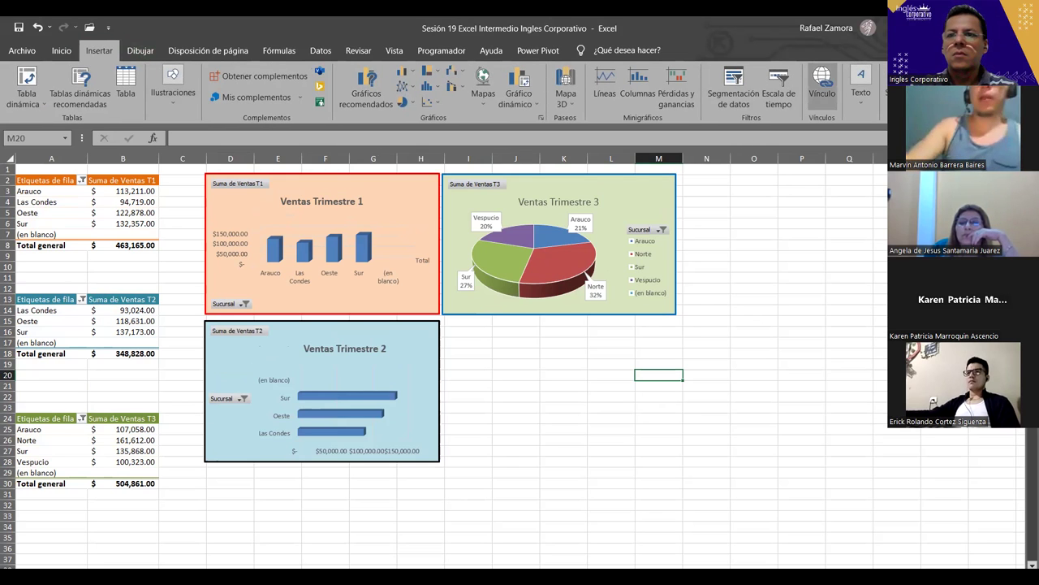
{"action": "left_click", "coordinate": [861, 95]}
{"action": "left_click", "coordinate": [930, 154]}
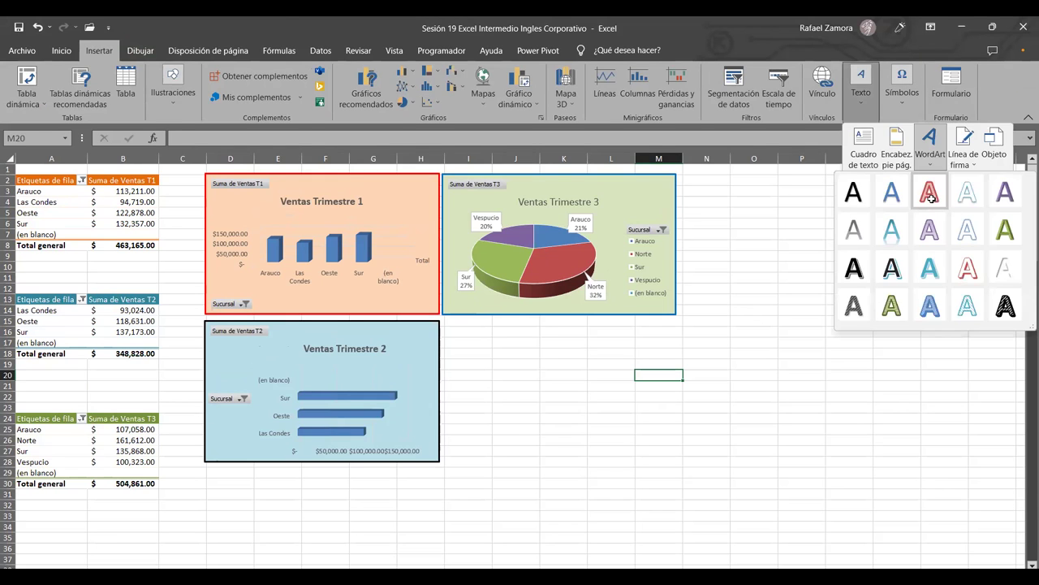
{"action": "left_click", "coordinate": [930, 192]}
{"action": "type", "text": "EN PRACTICA"}
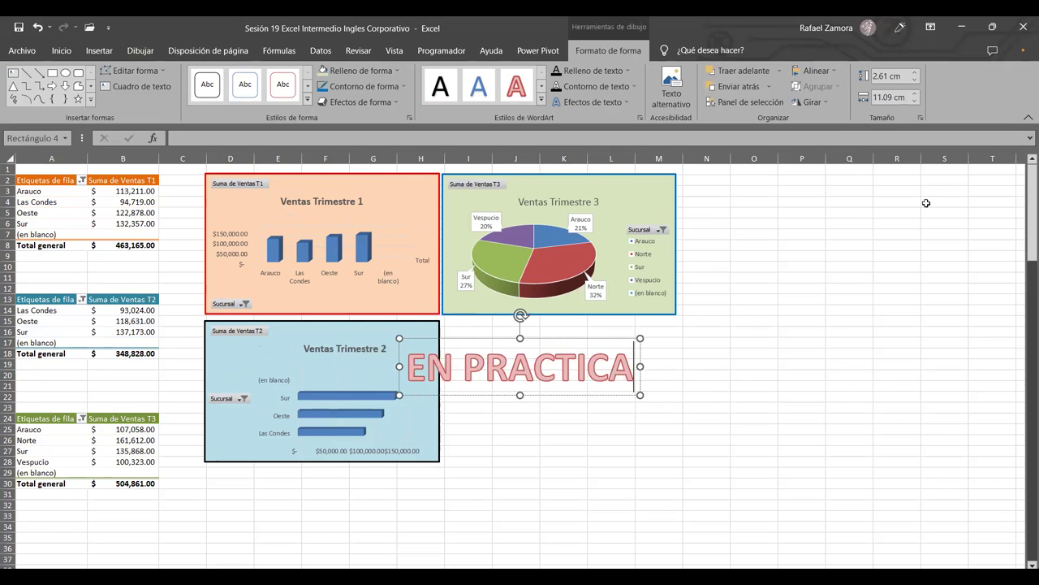
Move EN PRACTICA below the Trimestre 3 pie chart and make its text solid red.
{"action": "left_click_drag", "start_coordinate": [588, 398], "coordinate": [667, 419]}
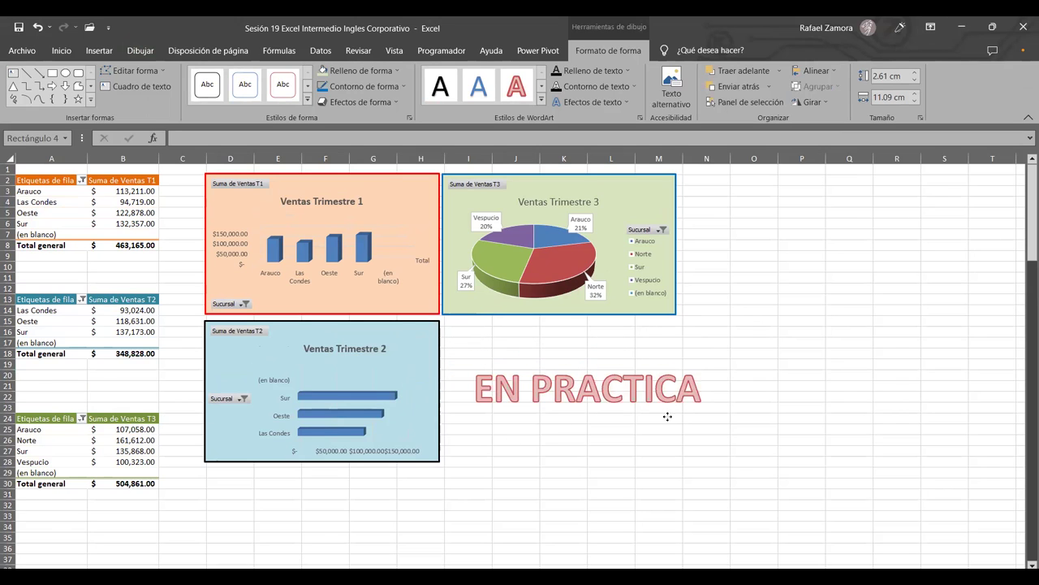
{"action": "left_click", "coordinate": [624, 73]}
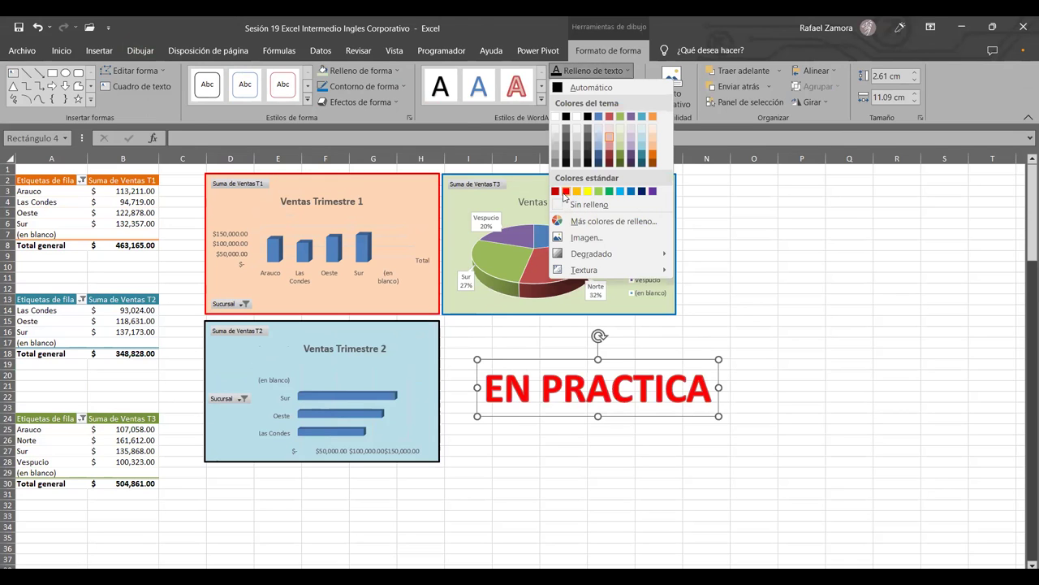
{"action": "left_click", "coordinate": [565, 192]}
{"action": "left_click", "coordinate": [844, 354]}
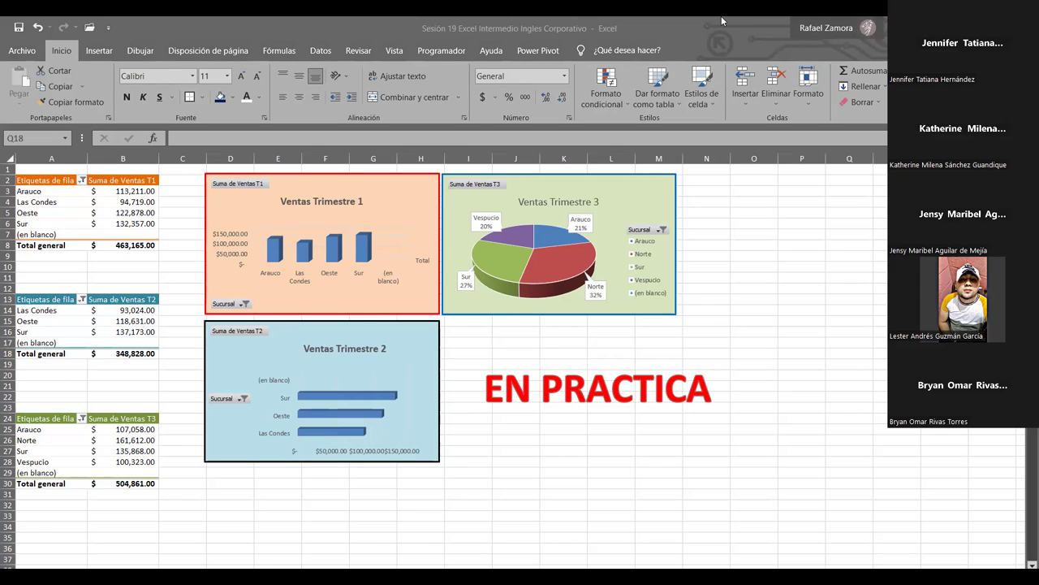
Return to Excel and select an empty cell below the charts to review the layout.
{"action": "left_click", "coordinate": [600, 100]}
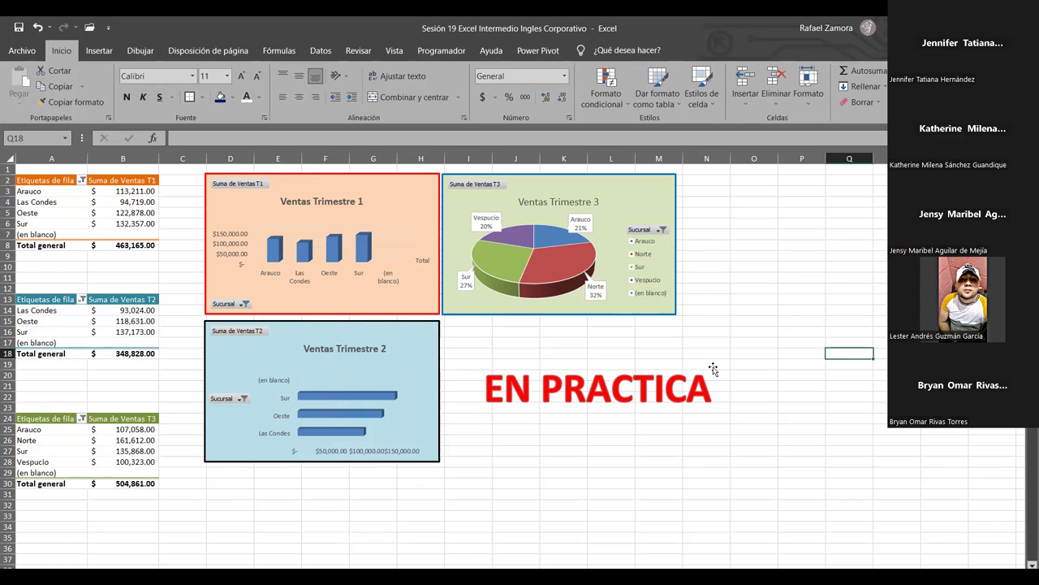
{"action": "left_click", "coordinate": [667, 481]}
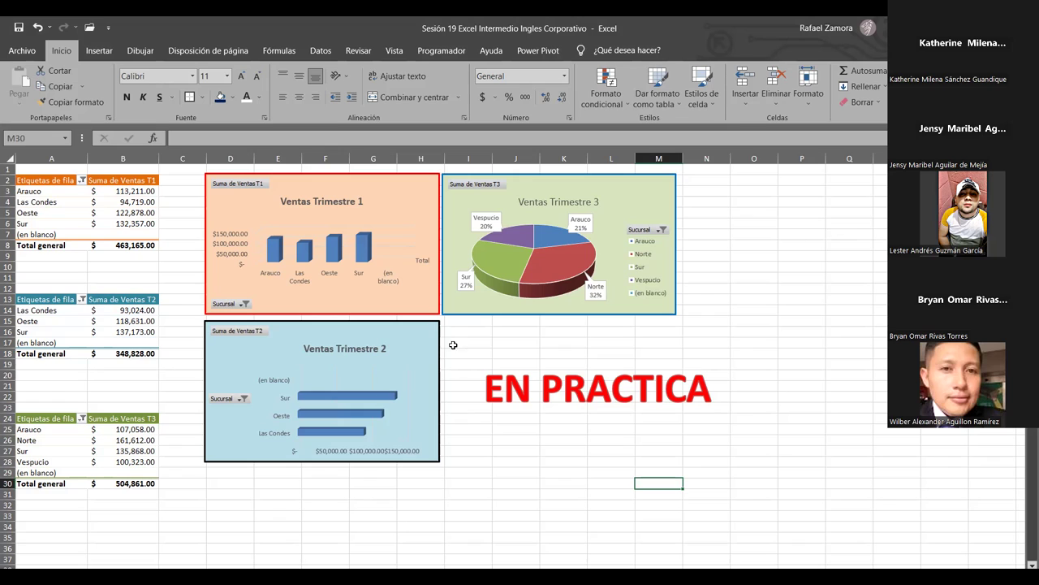
Nudge the Ventas Trimestre 2 chart slightly upward, then deselect everything via an empty cell.
{"action": "left_click_drag", "start_coordinate": [440, 353], "coordinate": [438, 349]}
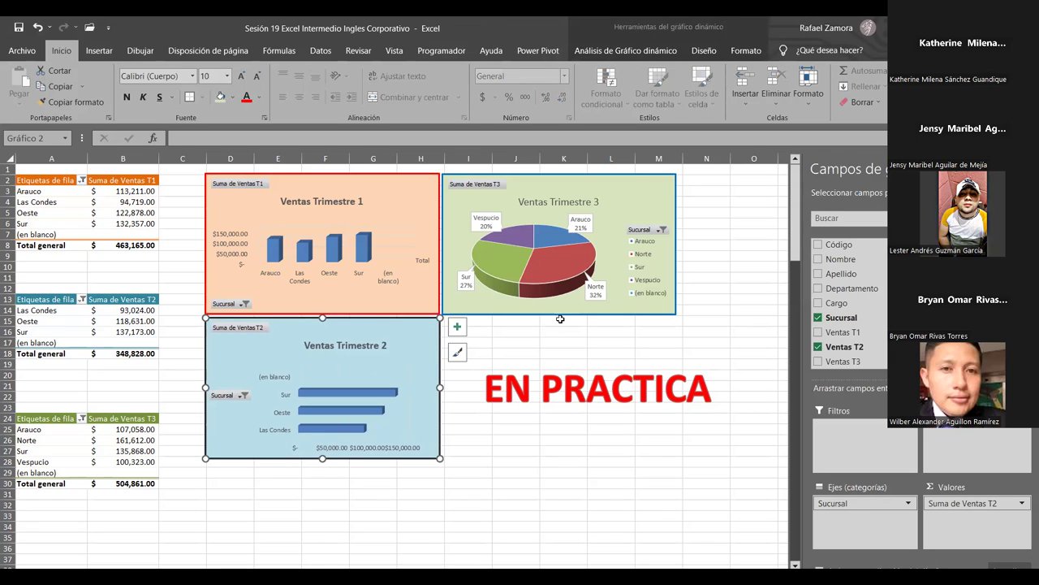
{"action": "left_click", "coordinate": [584, 393]}
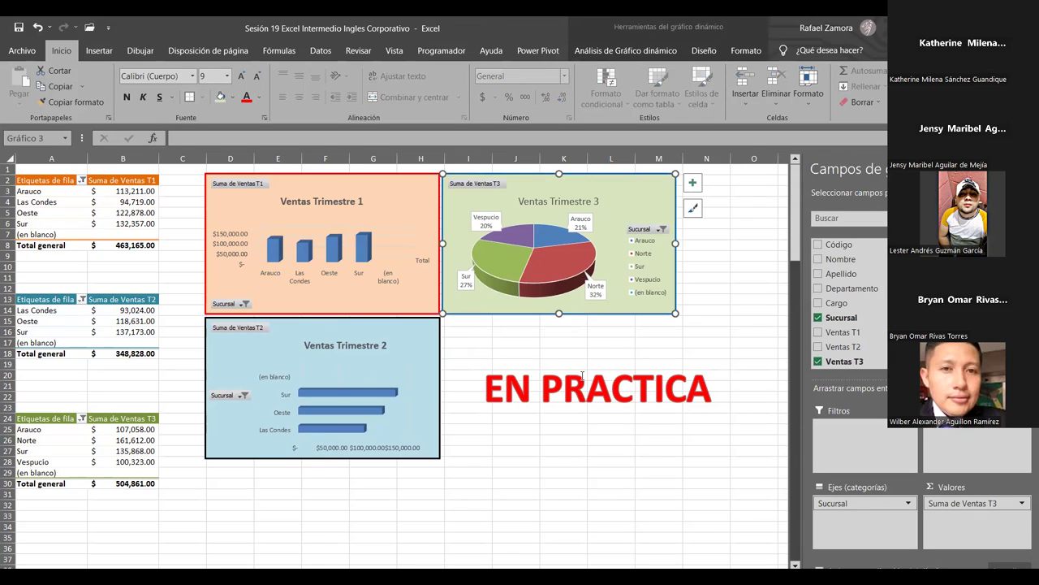
{"action": "left_click", "coordinate": [580, 442]}
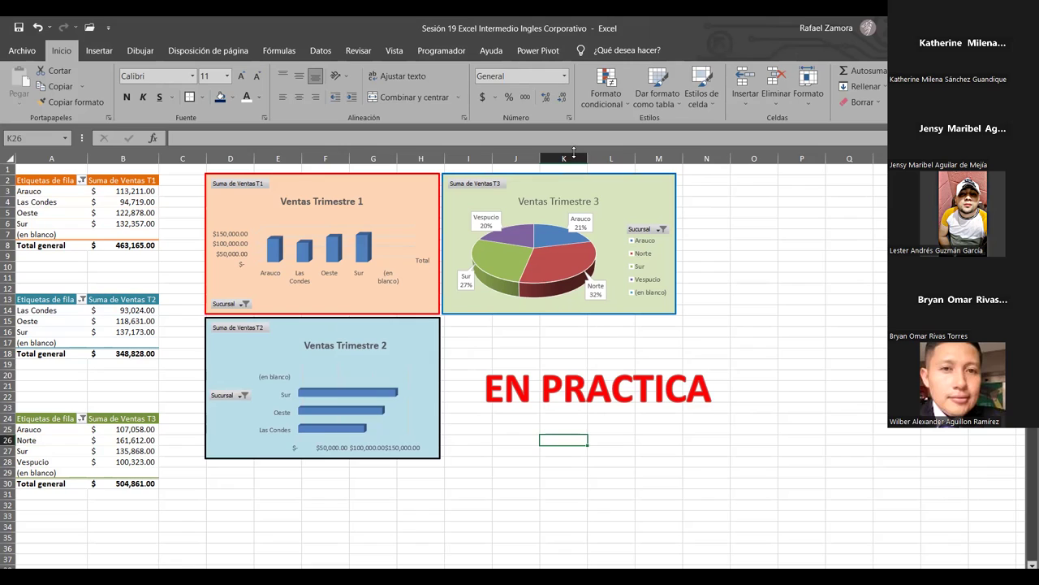
Select empty cells beside the charts and open the shortcut menu for cell N17.
{"action": "left_click", "coordinate": [739, 298]}
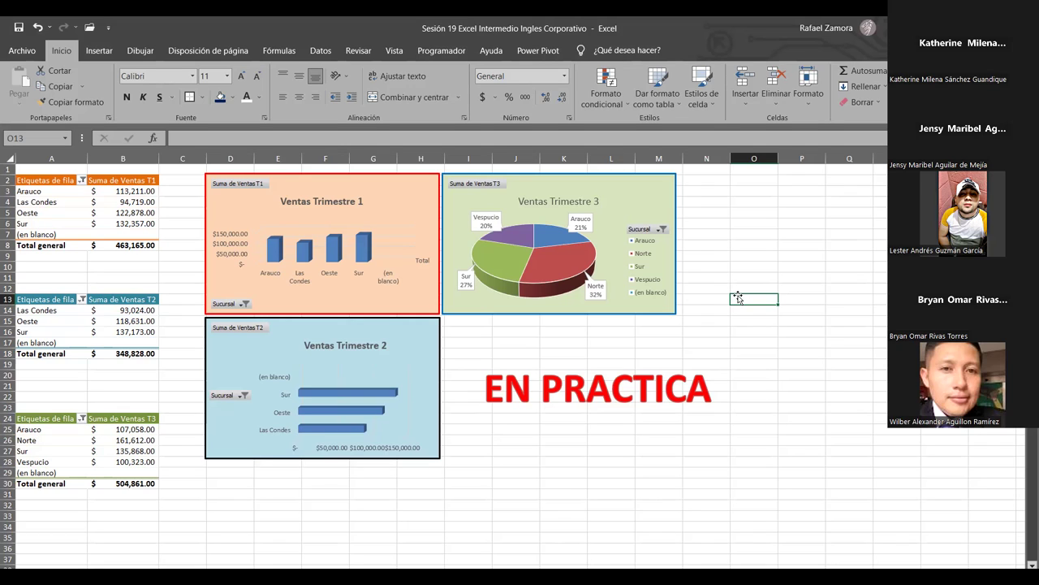
{"action": "left_click", "coordinate": [774, 242]}
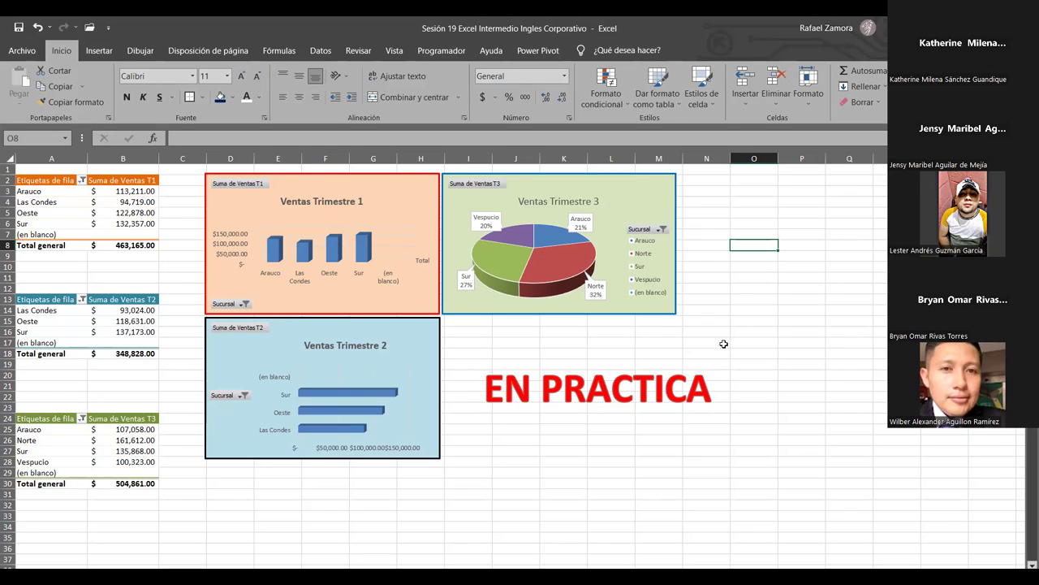
{"action": "left_click", "coordinate": [724, 344]}
{"action": "right_click", "coordinate": [723, 344]}
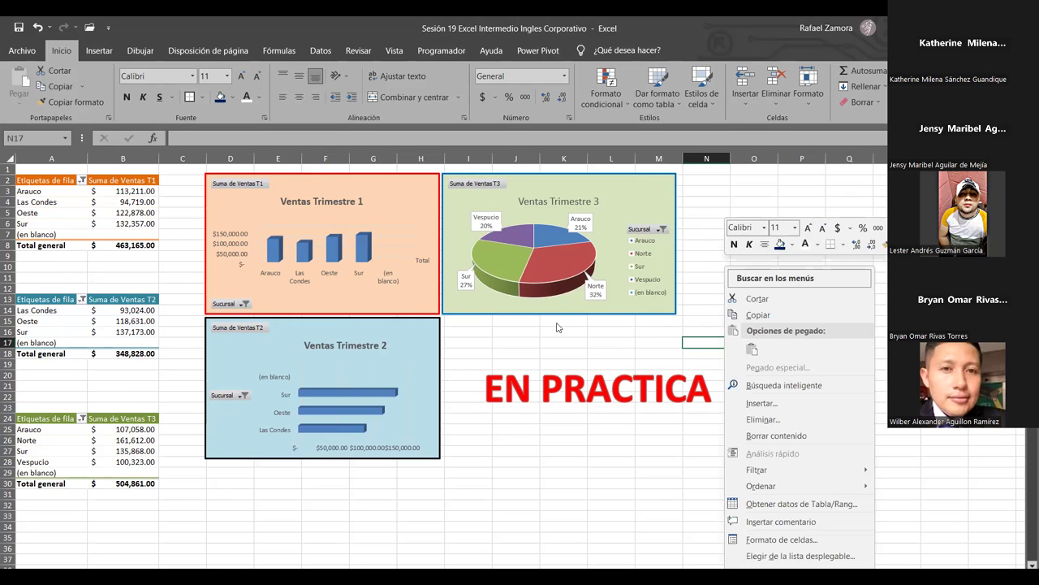